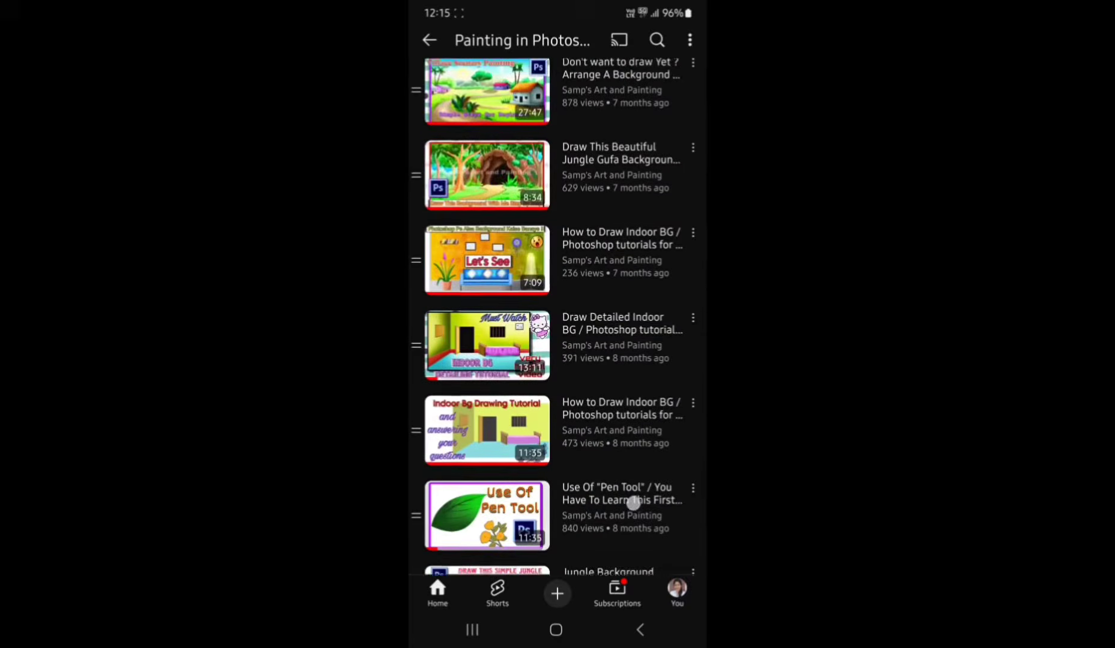
# Step: Browse the channel's Photoshop painting playlist and go back to the channel's playlists overview
pyautogui.scroll(10, 652, 337)
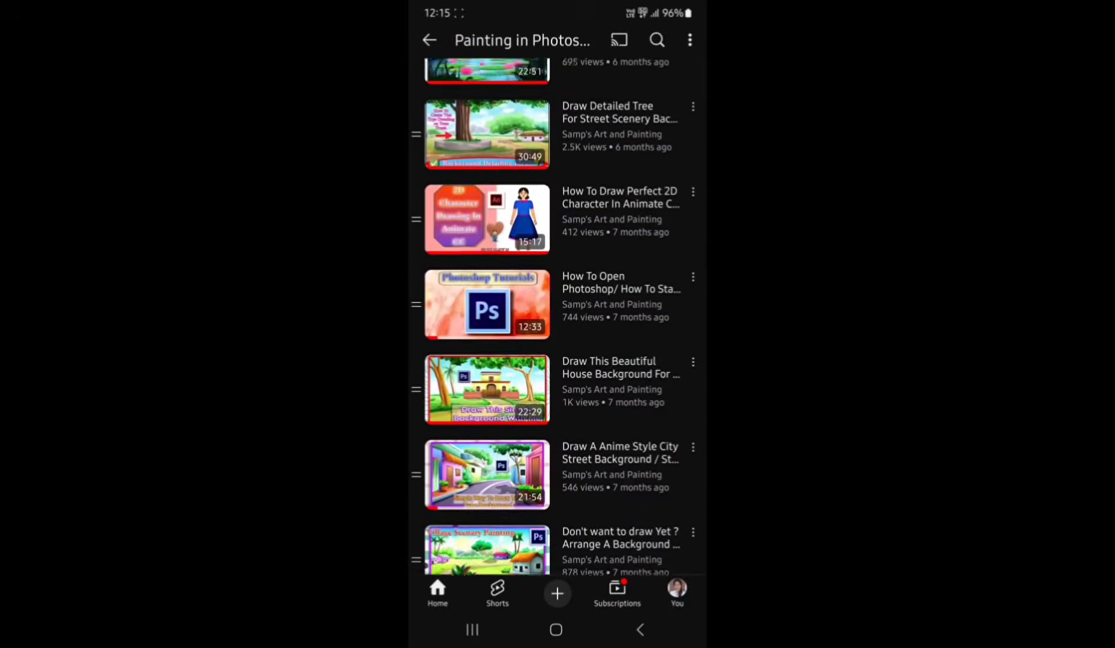
pyautogui.scroll(6, 648, 373)
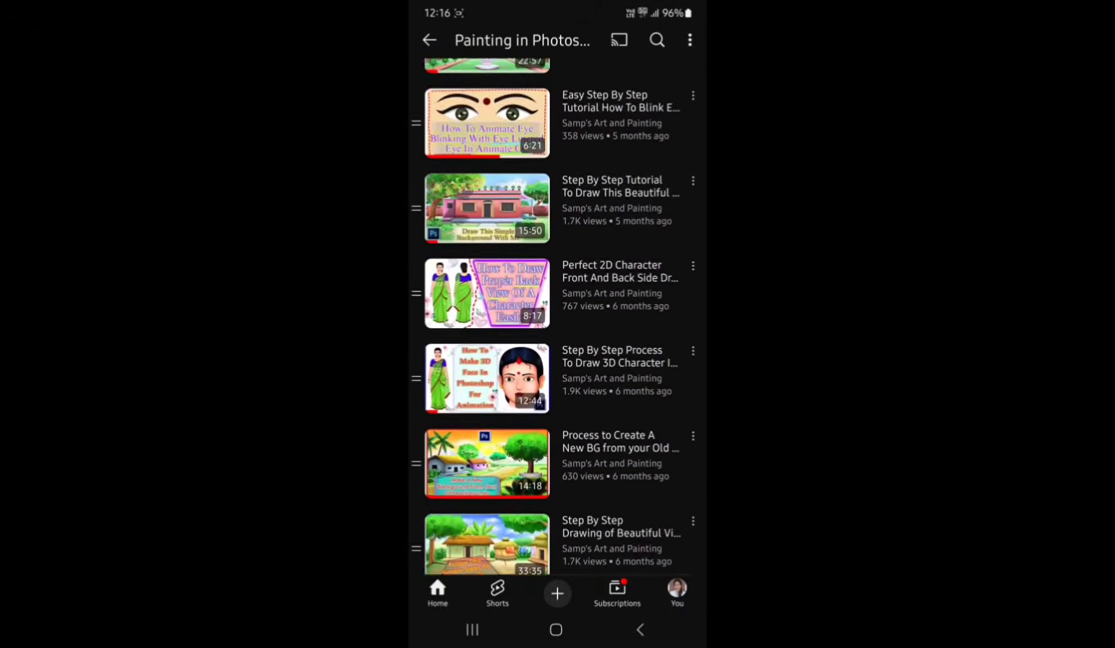
pyautogui.click(640, 630)
pyautogui.scroll(5, 558, 330)
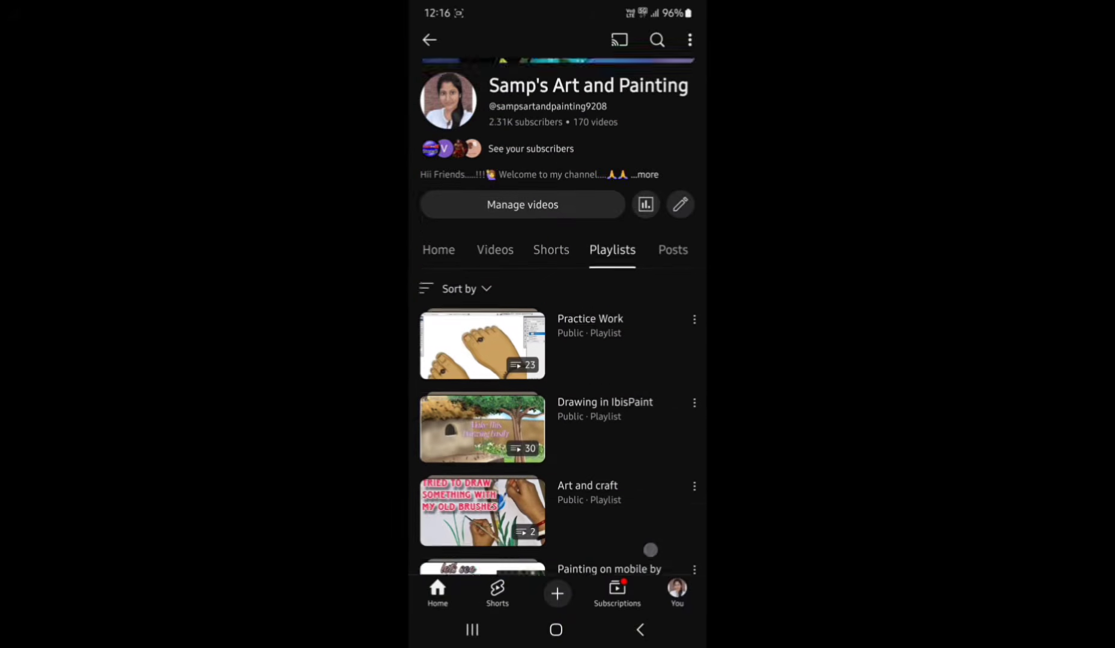
pyautogui.click(495, 319)
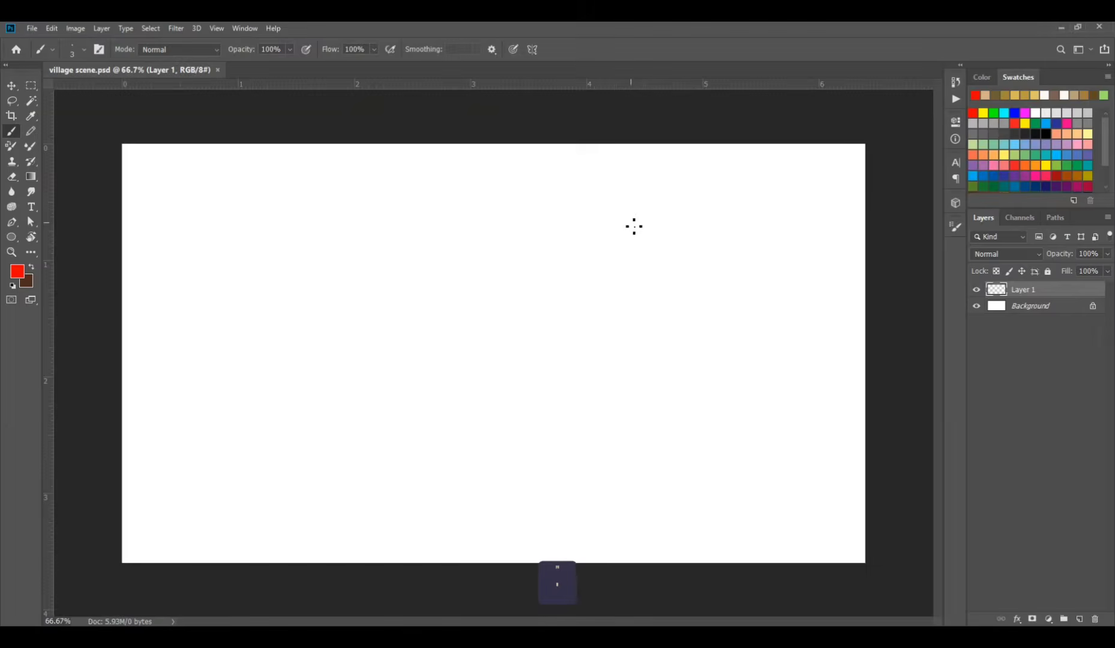
# Step: Sketch the outline of a thatched hut roof with its side gable at the canvas's right in red on Layer 1
pyautogui.moveTo(632, 226)
pyautogui.mouseDown()
pyautogui.moveTo(699, 222)
pyautogui.moveTo(625, 234)
pyautogui.moveTo(605, 295)
pyautogui.moveTo(573, 305)
pyautogui.mouseUp()
pyautogui.keyDown('shift'); pyautogui.click(826, 324); pyautogui.keyUp('shift')
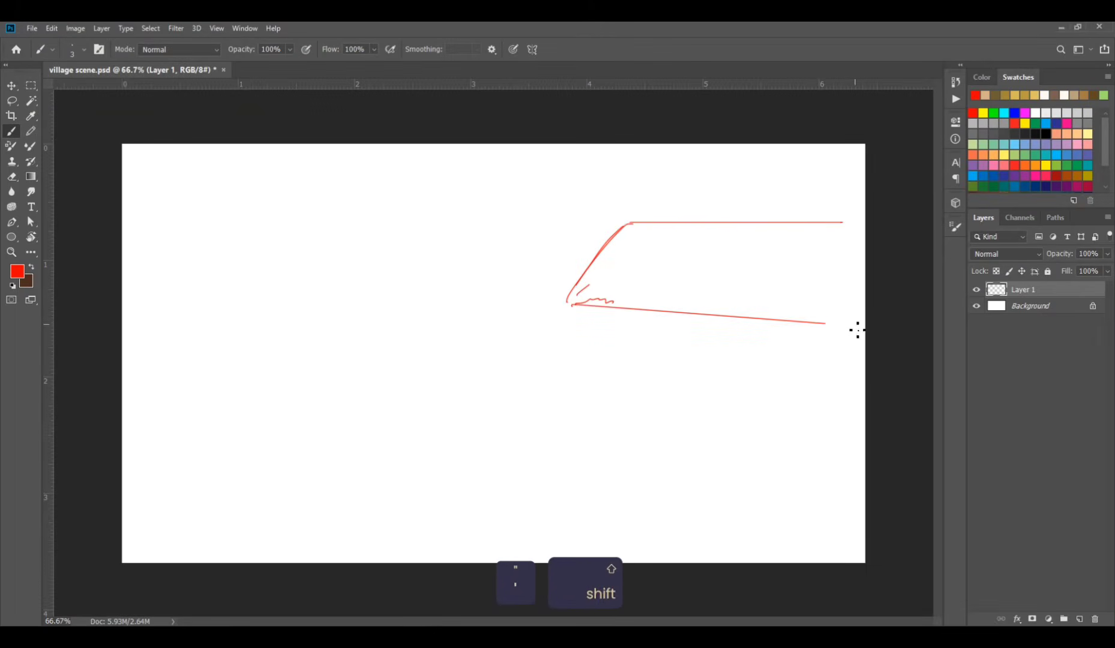
pyautogui.moveTo(830, 325); pyautogui.dragTo(864, 314)
pyautogui.click(827, 324)
pyautogui.keyDown('shift'); pyautogui.click(842, 222); pyautogui.keyUp('shift')
pyautogui.keyDown('shift'); pyautogui.click(867, 315); pyautogui.keyUp('shift')
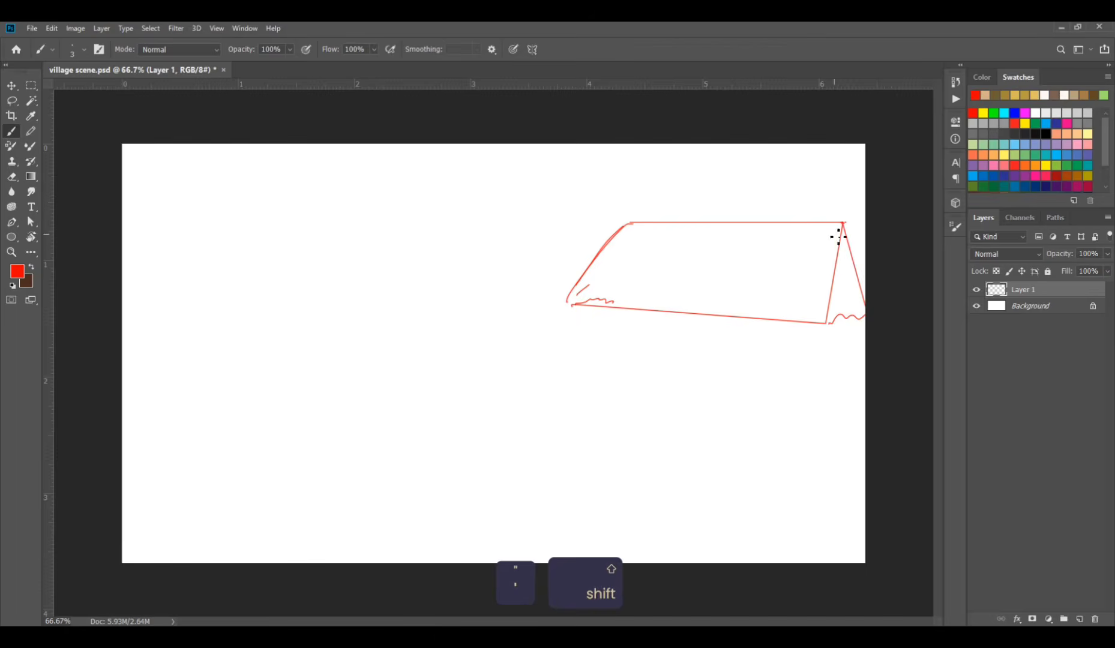
# Step: Hatch the front and side faces of the roof with slanted thatch strokes
pyautogui.moveTo(840, 228); pyautogui.dragTo(818, 314)
pyautogui.moveTo(836, 231)
pyautogui.mouseDown()
pyautogui.moveTo(814, 311)
pyautogui.moveTo(805, 284)
pyautogui.mouseUp()
pyautogui.moveTo(653, 226); pyautogui.dragTo(621, 294)
pyautogui.moveTo(630, 227); pyautogui.dragTo(597, 309)
pyautogui.moveTo(660, 233); pyautogui.dragTo(627, 292)
pyautogui.moveTo(695, 233); pyautogui.dragTo(666, 295)
pyautogui.moveTo(739, 224)
pyautogui.mouseDown()
pyautogui.moveTo(712, 310)
pyautogui.moveTo(730, 313)
pyautogui.mouseUp()
pyautogui.moveTo(781, 225)
pyautogui.mouseDown()
pyautogui.moveTo(744, 306)
pyautogui.moveTo(775, 299)
pyautogui.mouseUp()
pyautogui.moveTo(834, 230); pyautogui.dragTo(804, 309)
pyautogui.moveTo(827, 265); pyautogui.dragTo(819, 304)
pyautogui.moveTo(852, 231)
pyautogui.mouseDown()
pyautogui.moveTo(865, 309)
pyautogui.moveTo(863, 279)
pyautogui.moveTo(839, 314)
pyautogui.mouseUp()
pyautogui.moveTo(837, 270); pyautogui.dragTo(827, 323)
pyautogui.moveTo(846, 244)
pyautogui.mouseDown()
pyautogui.moveTo(855, 312)
pyautogui.moveTo(826, 321)
pyautogui.mouseUp()
pyautogui.moveTo(718, 224); pyautogui.dragTo(689, 316)
pyautogui.moveTo(688, 240)
pyautogui.mouseDown()
pyautogui.moveTo(673, 283)
pyautogui.moveTo(653, 287)
pyautogui.mouseUp()
# Step: Scribble a ragged straw fringe along the roof's eave, add short strokes near the ridge, and save the file
pyautogui.moveTo(577, 305)
pyautogui.mouseDown()
pyautogui.moveTo(776, 312)
pyautogui.moveTo(828, 321)
pyautogui.mouseUp()
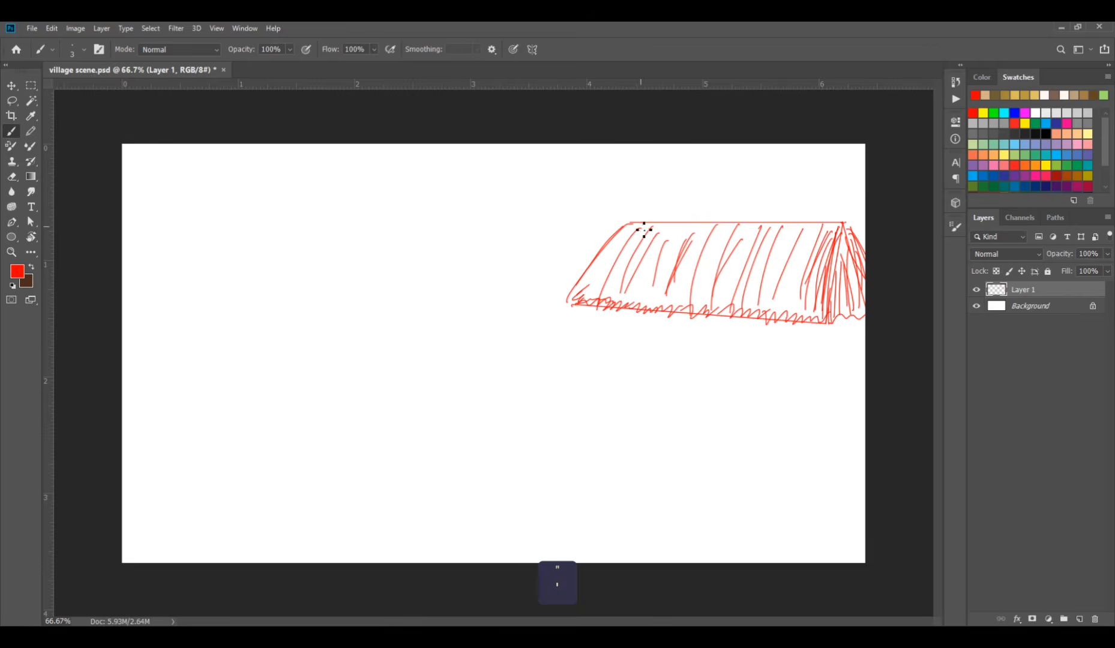
pyautogui.moveTo(647, 222); pyautogui.dragTo(640, 247)
pyautogui.moveTo(678, 220); pyautogui.dragTo(673, 246)
pyautogui.hotkey('ctrl', 's')
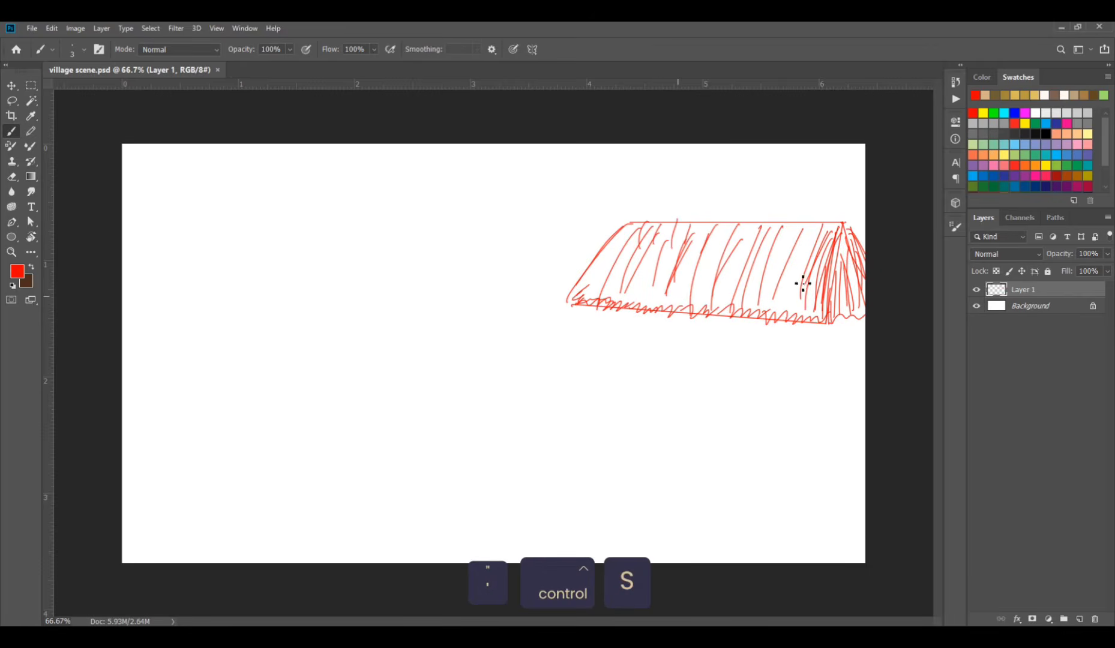
# Step: Draw the hut's left wall edge and a straight base line running past the front corner to the canvas's right edge
pyautogui.click(611, 306)
pyautogui.keyDown('shift'); pyautogui.click(611, 389); pyautogui.keyUp('shift')
pyautogui.keyDown('shift'); pyautogui.click(812, 416); pyautogui.keyUp('shift')
pyautogui.keyDown('shift'); pyautogui.click(893, 414); pyautogui.keyUp('shift')
pyautogui.hotkey('ctrl', 'z')
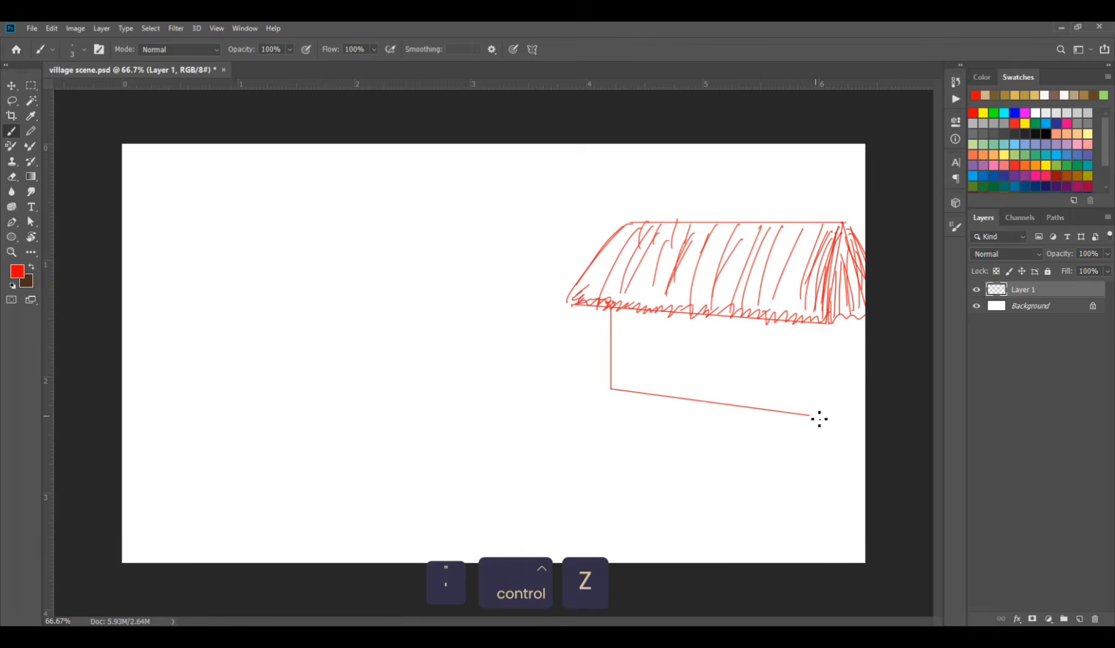
pyautogui.keyDown('shift'); pyautogui.click(864, 405); pyautogui.keyUp('shift')
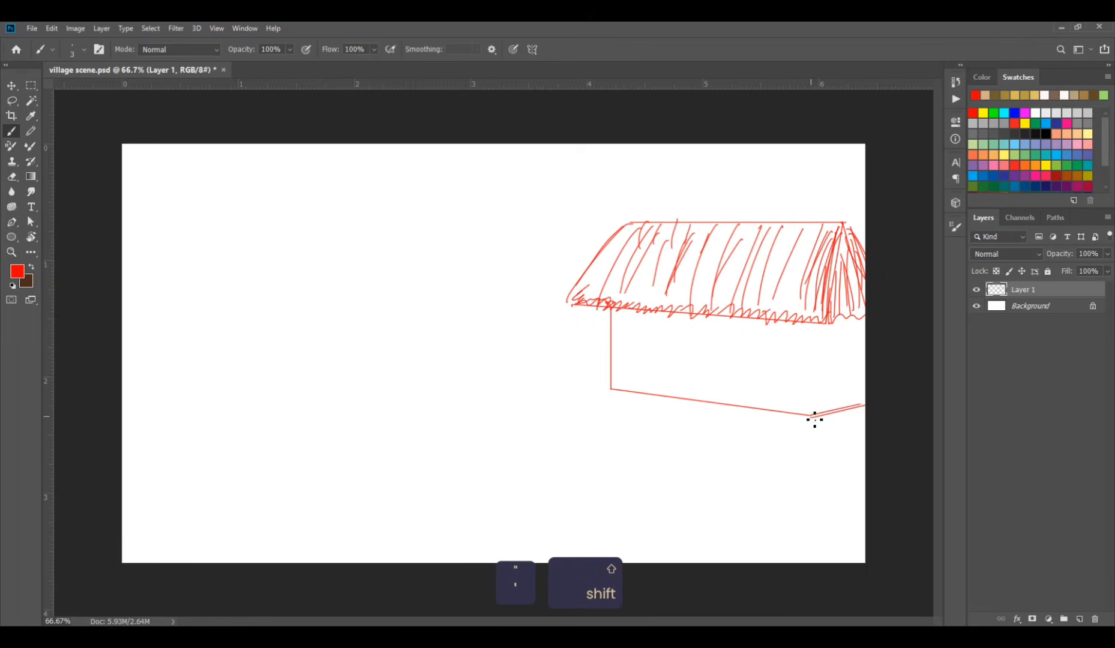
# Step: Draw the hut's front corner edge and straight bottom lines for the front and side walls above the base line
pyautogui.click(822, 324)
pyautogui.keyDown('shift'); pyautogui.click(822, 392); pyautogui.keyUp('shift')
pyautogui.keyDown('shift'); pyautogui.click(611, 377); pyautogui.keyUp('shift')
pyautogui.keyDown('shift'); pyautogui.click(866, 379); pyautogui.keyUp('shift')
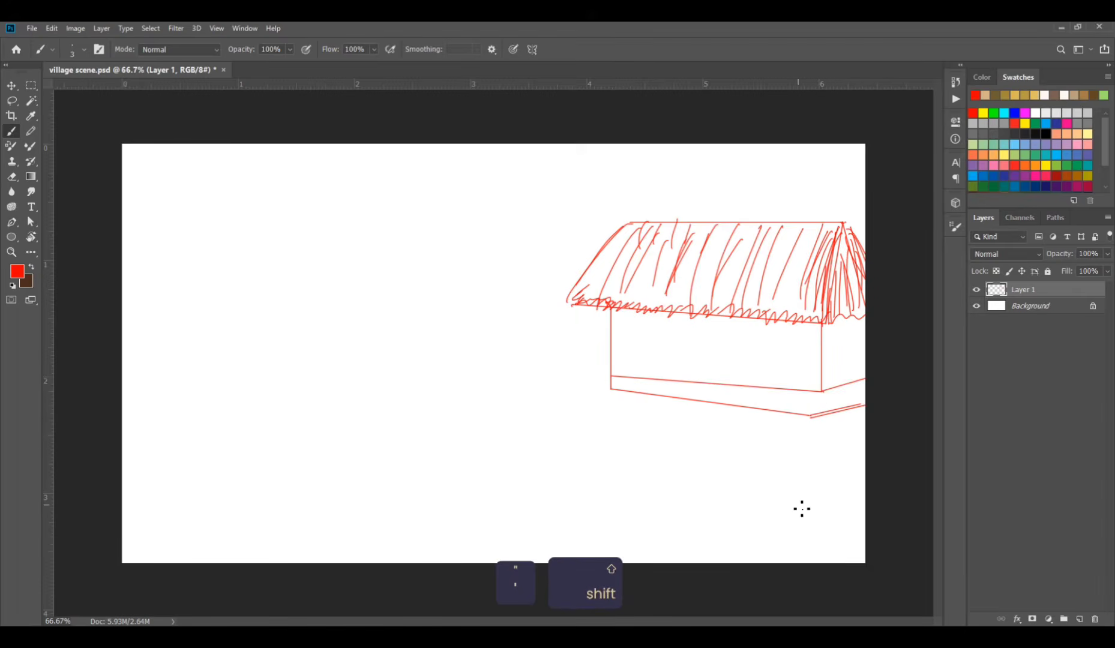
# Step: Erase the lower base line beneath the hut walls with the Eraser
pyautogui.press('e')
pyautogui.click(955, 226)
pyautogui.click(955, 226)
pyautogui.moveTo(614, 386)
pyautogui.mouseDown()
pyautogui.moveTo(647, 397)
pyautogui.moveTo(627, 402)
pyautogui.moveTo(848, 406)
pyautogui.mouseUp()
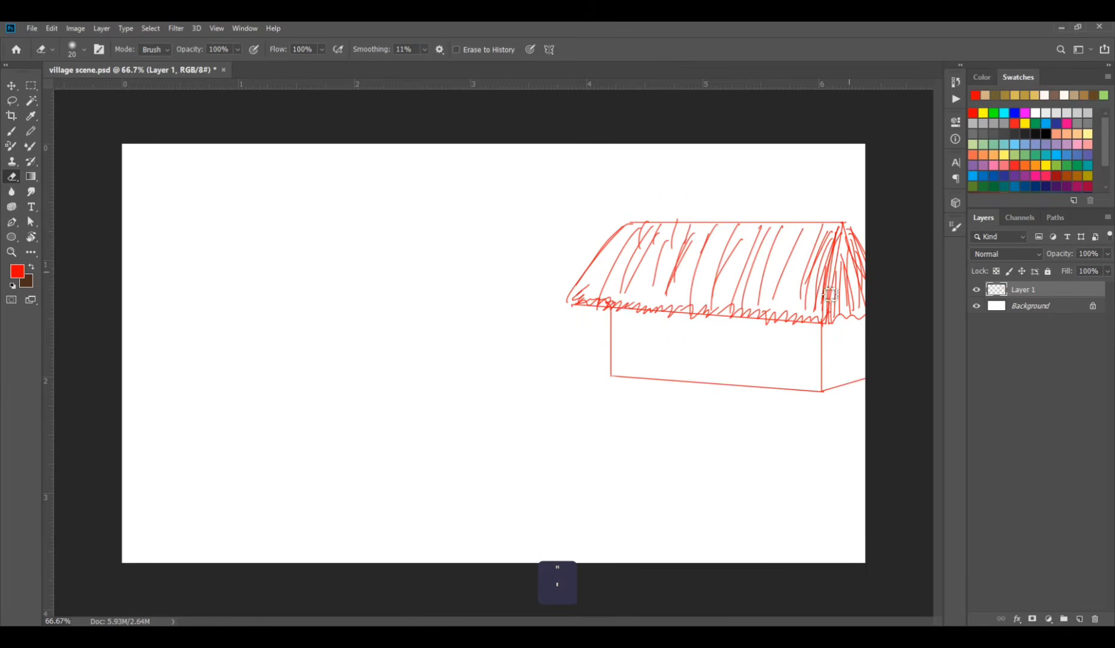
# Step: Erase the roof's left sloping edge, redraw it with straighter brush strokes, and save the file
pyautogui.moveTo(620, 241); pyautogui.dragTo(579, 289)
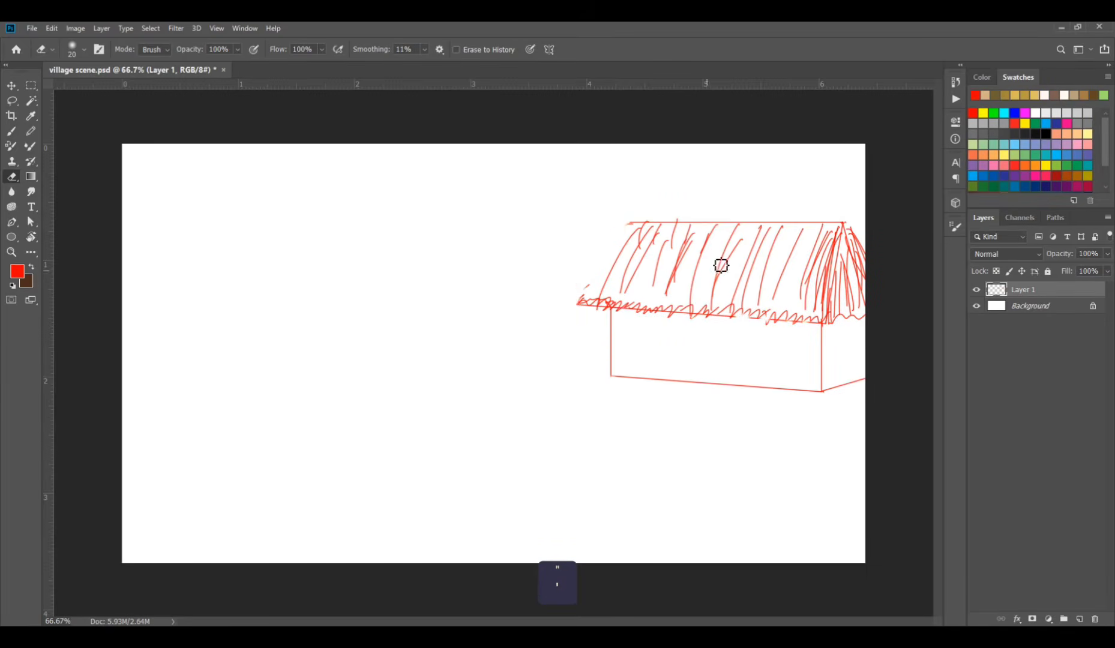
pyautogui.press('b')
pyautogui.moveTo(633, 224); pyautogui.dragTo(598, 293)
pyautogui.moveTo(631, 226)
pyautogui.mouseDown()
pyautogui.moveTo(601, 288)
pyautogui.moveTo(663, 260)
pyautogui.moveTo(677, 274)
pyautogui.moveTo(575, 301)
pyautogui.mouseUp()
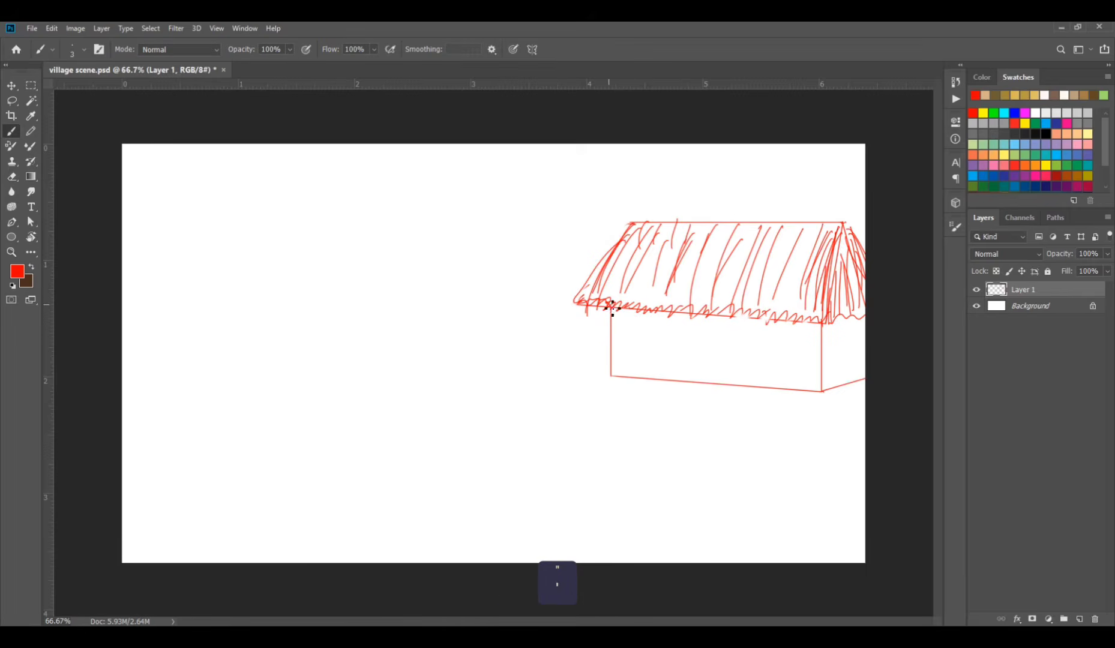
pyautogui.hotkey('ctrl', 's')
# Step: Draw a door outline in the middle of the hut's front wall with straight lines
pyautogui.click(691, 381)
pyautogui.keyDown('shift'); pyautogui.click(691, 332); pyautogui.keyUp('shift')
pyautogui.keyDown('shift'); pyautogui.click(724, 335); pyautogui.keyUp('shift')
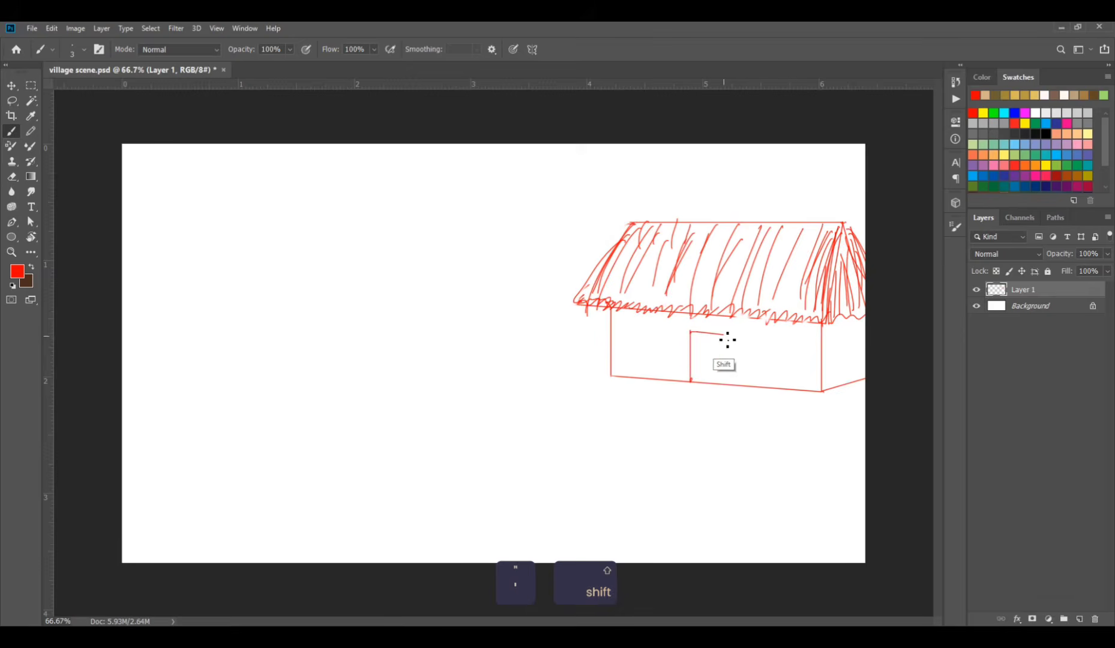
pyautogui.keyDown('shift'); pyautogui.click(724, 383); pyautogui.keyUp('shift')
# Step: Sketch a small barred window on each side of the door on the front wall
pyautogui.moveTo(773, 343)
pyautogui.mouseDown()
pyautogui.moveTo(771, 329)
pyautogui.moveTo(792, 330)
pyautogui.moveTo(795, 359)
pyautogui.mouseUp()
pyautogui.moveTo(631, 320); pyautogui.dragTo(630, 349)
pyautogui.moveTo(631, 346); pyautogui.dragTo(658, 346)
pyautogui.moveTo(632, 322); pyautogui.dragTo(653, 320)
pyautogui.moveTo(653, 321); pyautogui.dragTo(654, 349)
pyautogui.moveTo(778, 329); pyautogui.dragTo(778, 354)
pyautogui.moveTo(784, 330); pyautogui.dragTo(785, 354)
pyautogui.moveTo(791, 332); pyautogui.dragTo(791, 352)
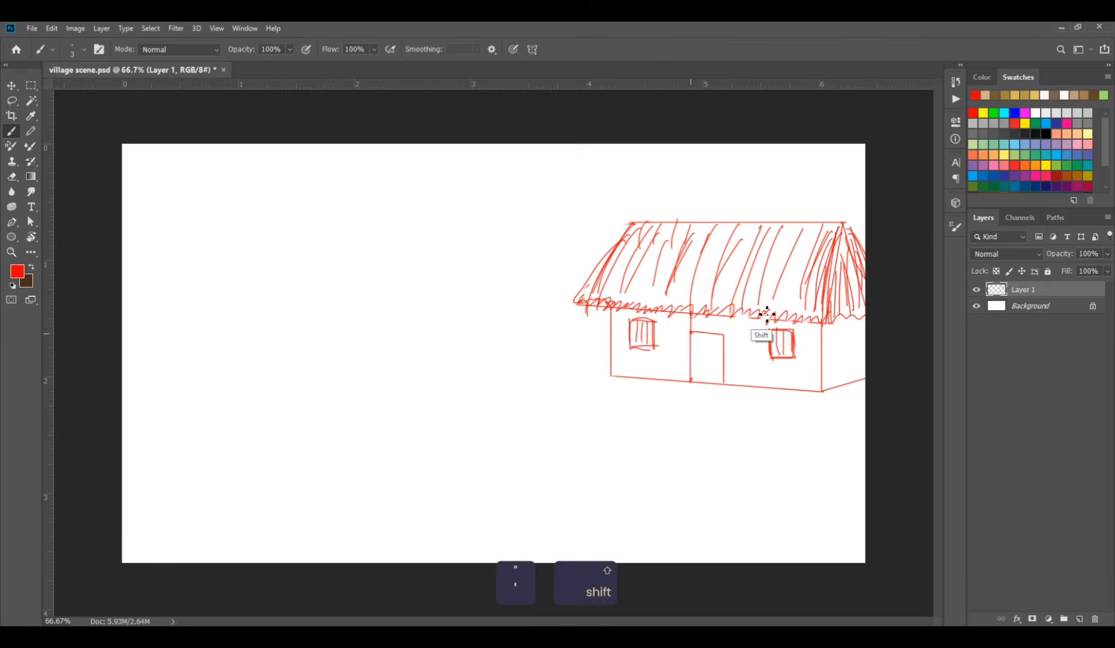
# Step: Erase the door's top line and draw a vertical line inside the doorway for the open door leaf
pyautogui.hotkey('shift', 'e')
pyautogui.moveTo(696, 335)
pyautogui.mouseDown()
pyautogui.moveTo(727, 341)
pyautogui.moveTo(705, 322)
pyautogui.mouseUp()
pyautogui.press('b')
pyautogui.moveTo(705, 322); pyautogui.dragTo(706, 386)
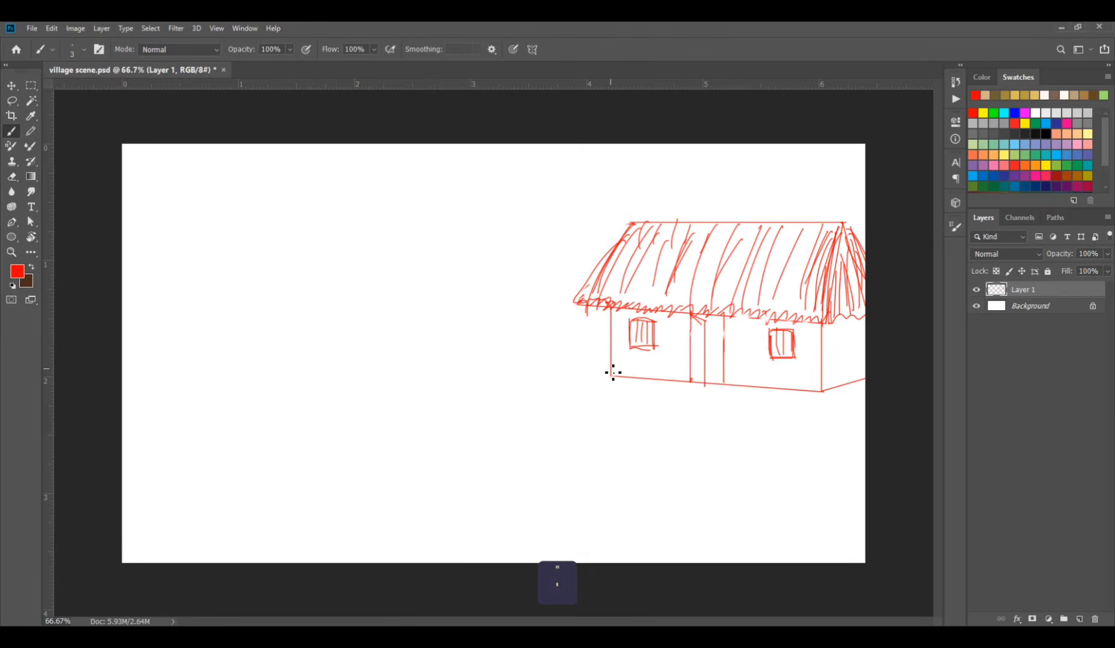
# Step: Outline the top surface of a raised plinth around the hut's base, undoing the extra strokes at its left corner
pyautogui.hotkey('ctrl', 'z')
pyautogui.moveTo(611, 368); pyautogui.dragTo(592, 376)
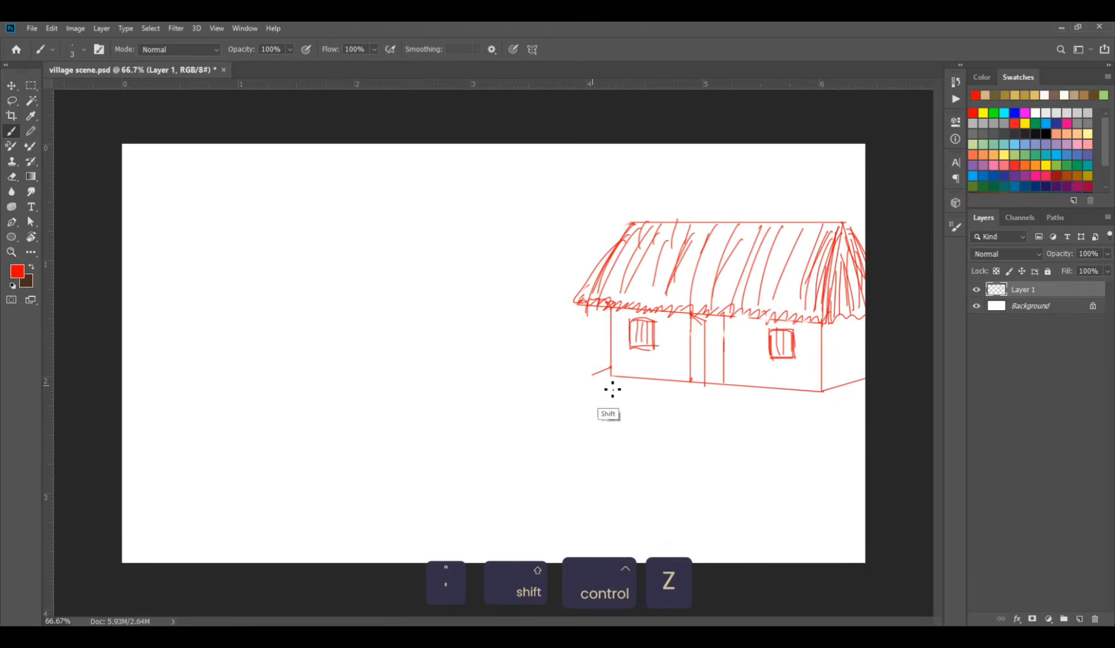
pyautogui.click(611, 368)
pyautogui.keyDown('shift'); pyautogui.click(578, 391); pyautogui.keyUp('shift')
pyautogui.keyDown('shift'); pyautogui.click(829, 413); pyautogui.keyUp('shift')
pyautogui.keyDown('shift'); pyautogui.click(880, 391); pyautogui.keyUp('shift')
pyautogui.click(824, 393)
pyautogui.keyDown('shift'); pyautogui.click(830, 412); pyautogui.keyUp('shift')
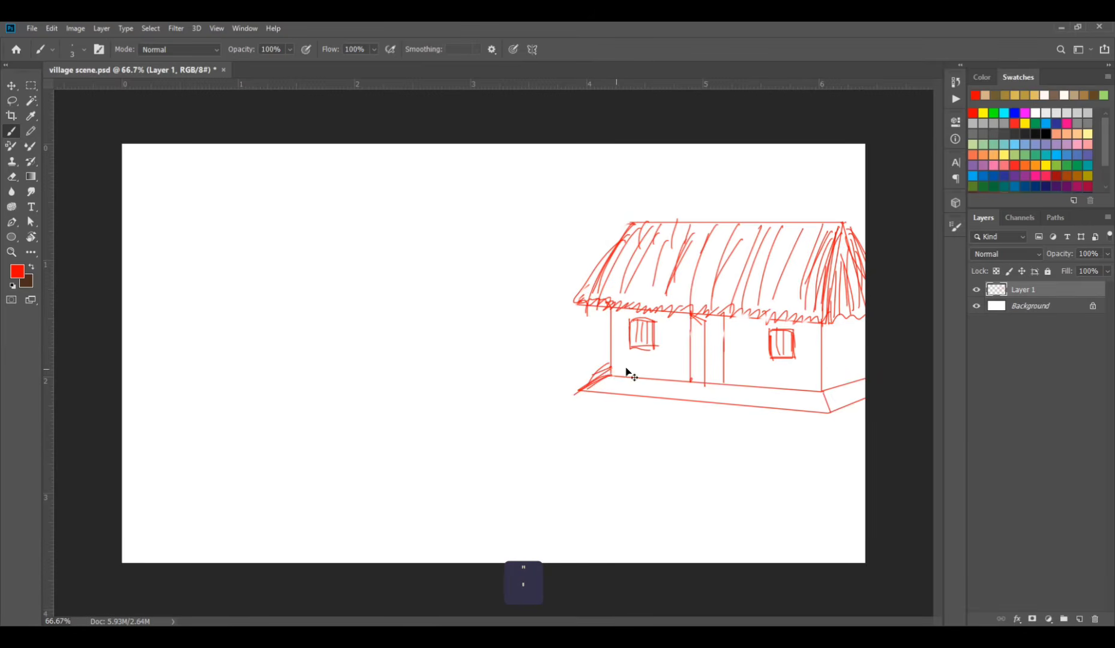
pyautogui.hotkey('ctrl', 'z')
pyautogui.hotkey('ctrl', 'z')
pyautogui.hotkey('ctrl', 'z')
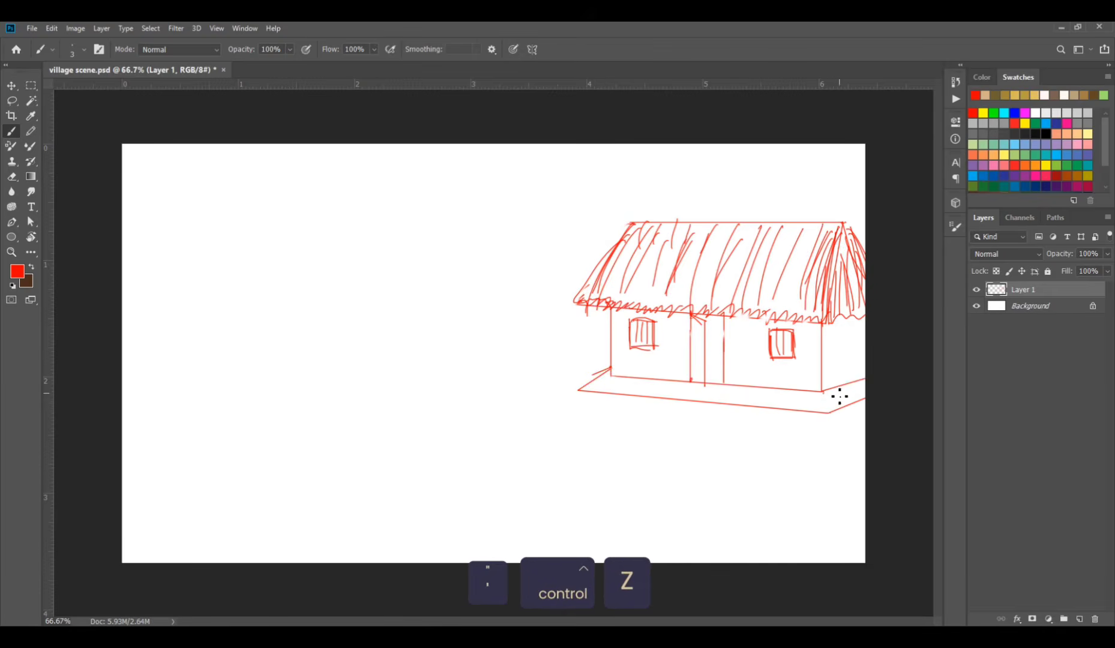
# Step: Erase the stray strokes at the plinth's left corner, under the eave and around the doorway
pyautogui.hotkey('shift', 'e')
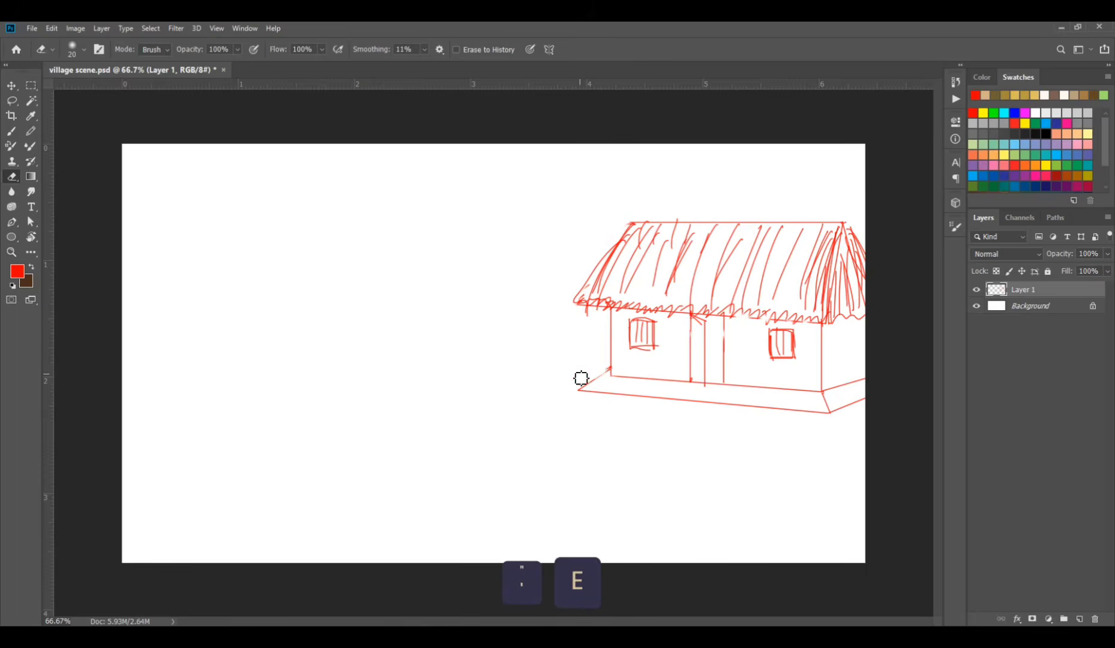
pyautogui.click(648, 312)
pyautogui.moveTo(707, 329); pyautogui.dragTo(701, 325)
pyautogui.press('b')
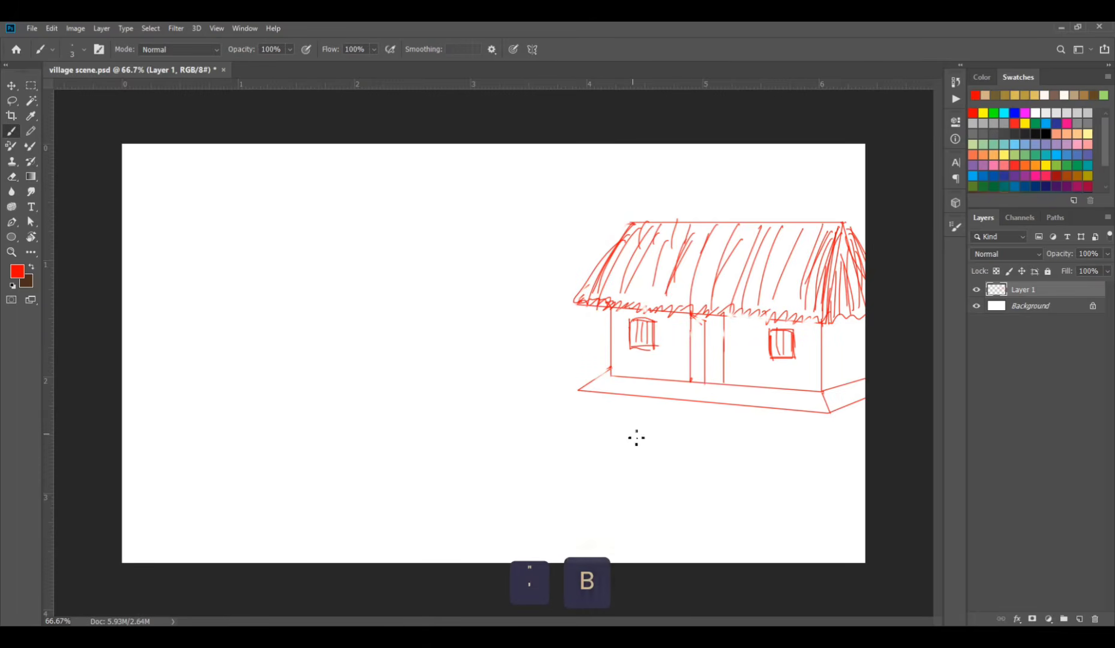
# Step: Draw the plinth's front and side thickness with straight lines beneath its top surface, and save the file
pyautogui.click(581, 392)
pyautogui.keyDown('shift'); pyautogui.click(581, 401); pyautogui.keyUp('shift')
pyautogui.keyDown('shift'); pyautogui.click(832, 427); pyautogui.keyUp('shift')
pyautogui.keyDown('shift'); pyautogui.click(866, 413); pyautogui.keyUp('shift')
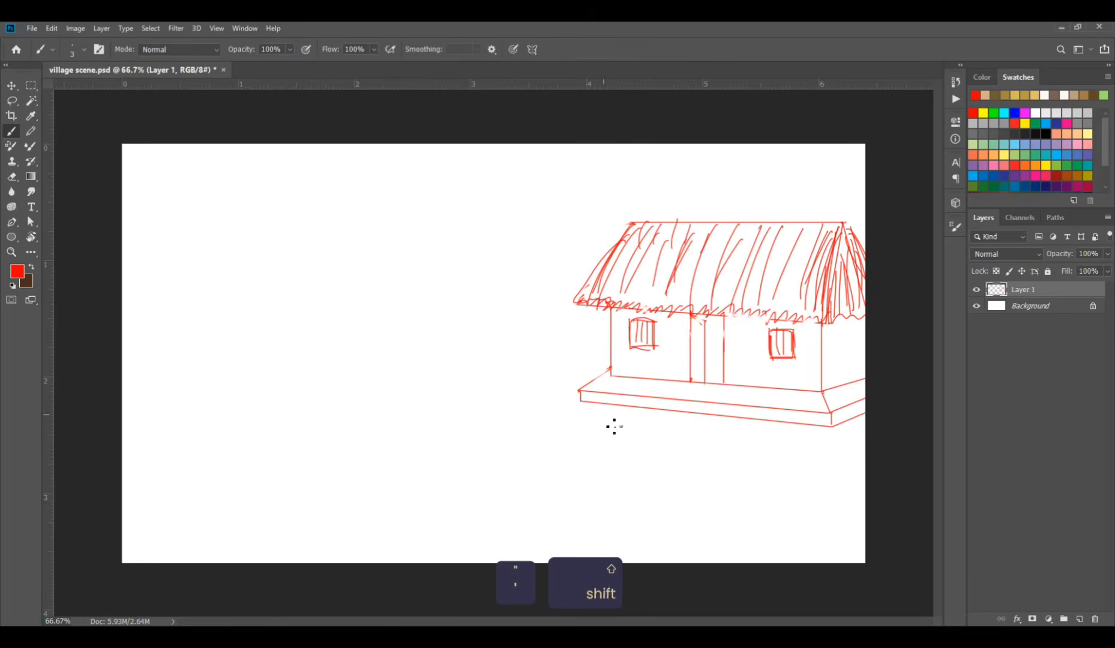
pyautogui.hotkey('ctrl', 's')
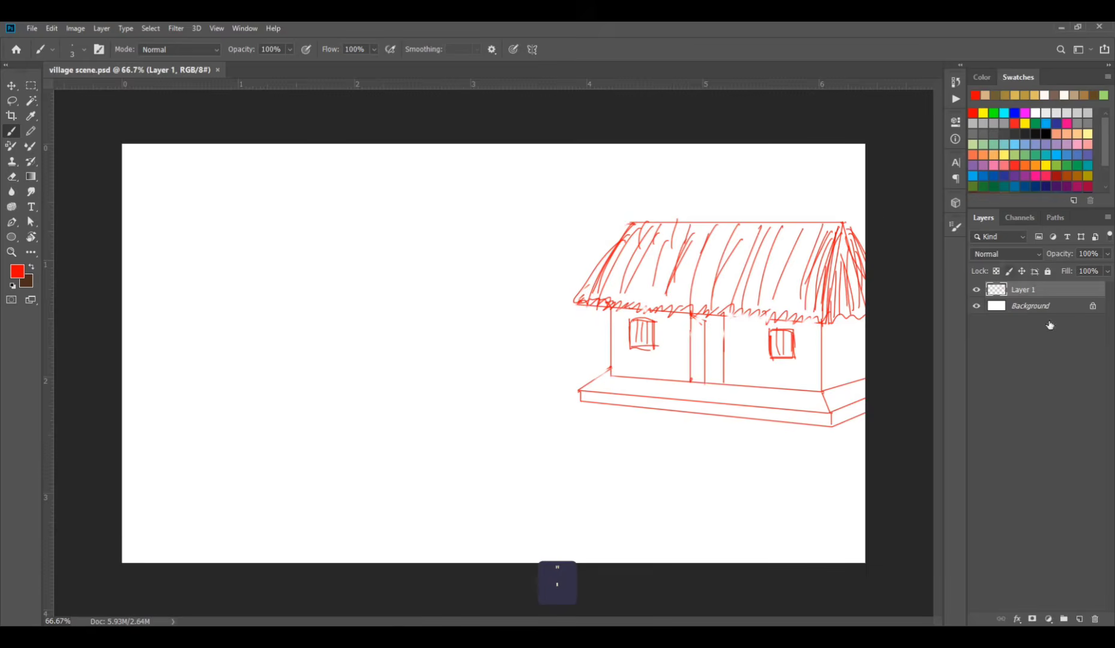
# Step: Add a new layer and sketch a tree's leafy crown above the right end of the roof
pyautogui.click(1080, 619)
pyautogui.moveTo(875, 193)
pyautogui.mouseDown()
pyautogui.moveTo(781, 218)
pyautogui.moveTo(859, 255)
pyautogui.moveTo(852, 158)
pyautogui.moveTo(850, 273)
pyautogui.moveTo(845, 216)
pyautogui.moveTo(814, 228)
pyautogui.moveTo(759, 186)
pyautogui.mouseUp()
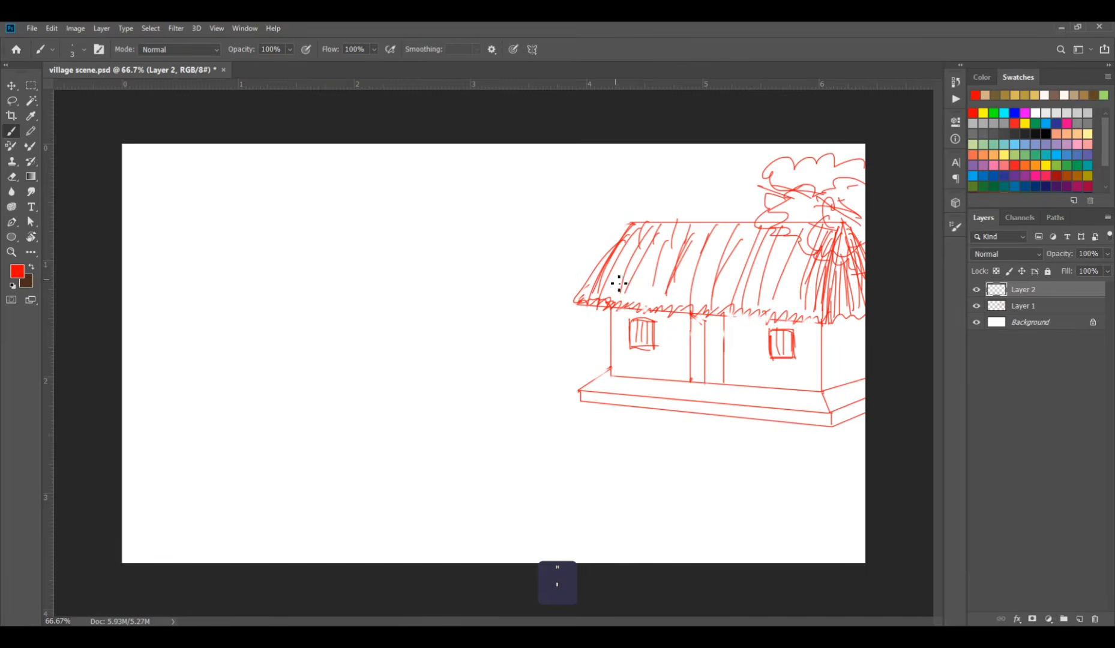
# Step: Draw a fence extending left from the hut's wall, with a straight top rail and vertical posts
pyautogui.moveTo(619, 340); pyautogui.dragTo(460, 341)
pyautogui.hotkey('ctrl', 'z')
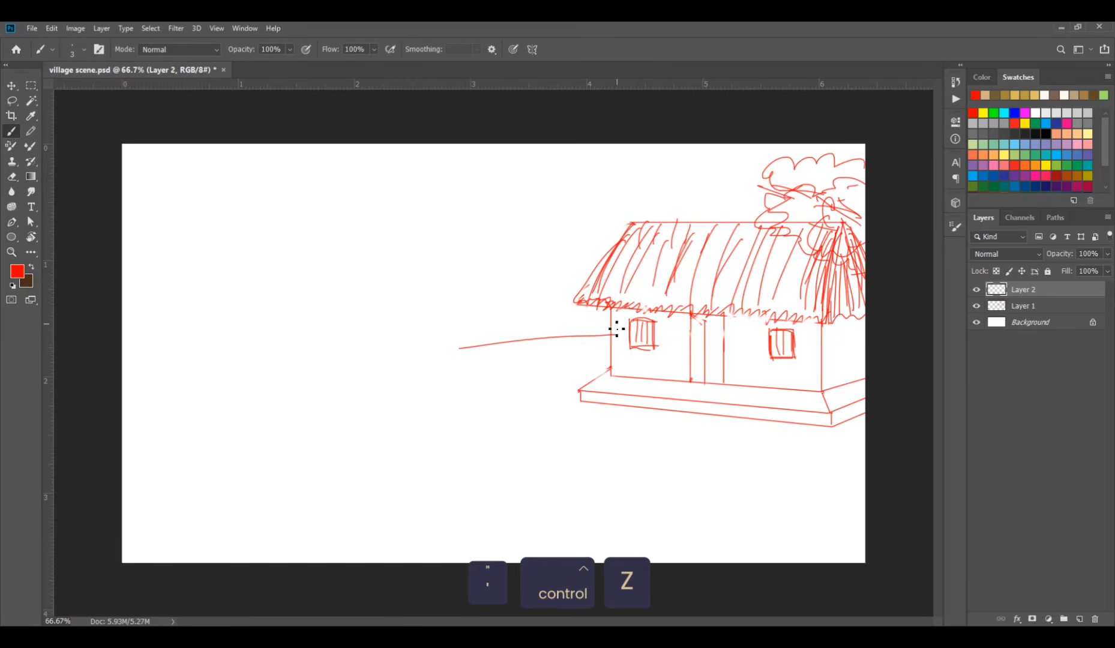
pyautogui.keyDown('shift'); pyautogui.click(384, 341); pyautogui.keyUp('shift')
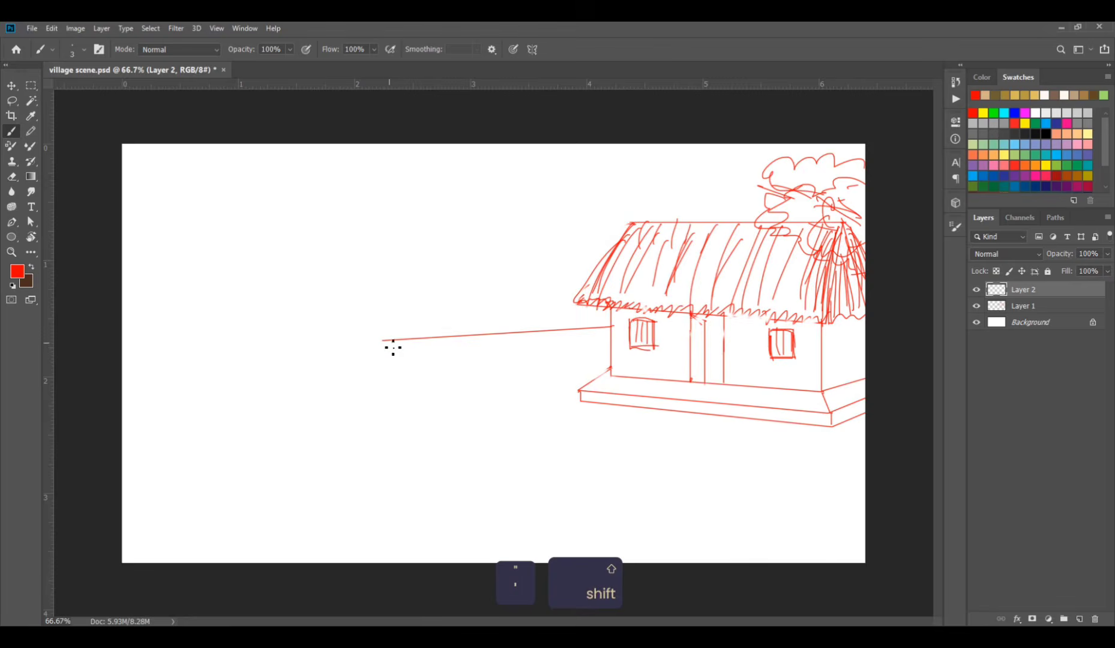
pyautogui.moveTo(386, 341); pyautogui.dragTo(394, 399)
pyautogui.moveTo(415, 338)
pyautogui.mouseDown()
pyautogui.moveTo(414, 391)
pyautogui.moveTo(424, 392)
pyautogui.mouseUp()
pyautogui.moveTo(439, 336)
pyautogui.mouseDown()
pyautogui.moveTo(440, 394)
pyautogui.moveTo(454, 389)
pyautogui.mouseUp()
pyautogui.moveTo(484, 332); pyautogui.dragTo(492, 387)
pyautogui.moveTo(525, 332); pyautogui.dragTo(527, 387)
pyautogui.moveTo(533, 331)
pyautogui.mouseDown()
pyautogui.moveTo(533, 378)
pyautogui.moveTo(553, 378)
pyautogui.mouseUp()
pyautogui.moveTo(563, 329)
pyautogui.mouseDown()
pyautogui.moveTo(562, 374)
pyautogui.moveTo(588, 375)
pyautogui.mouseUp()
pyautogui.moveTo(599, 326); pyautogui.dragTo(598, 378)
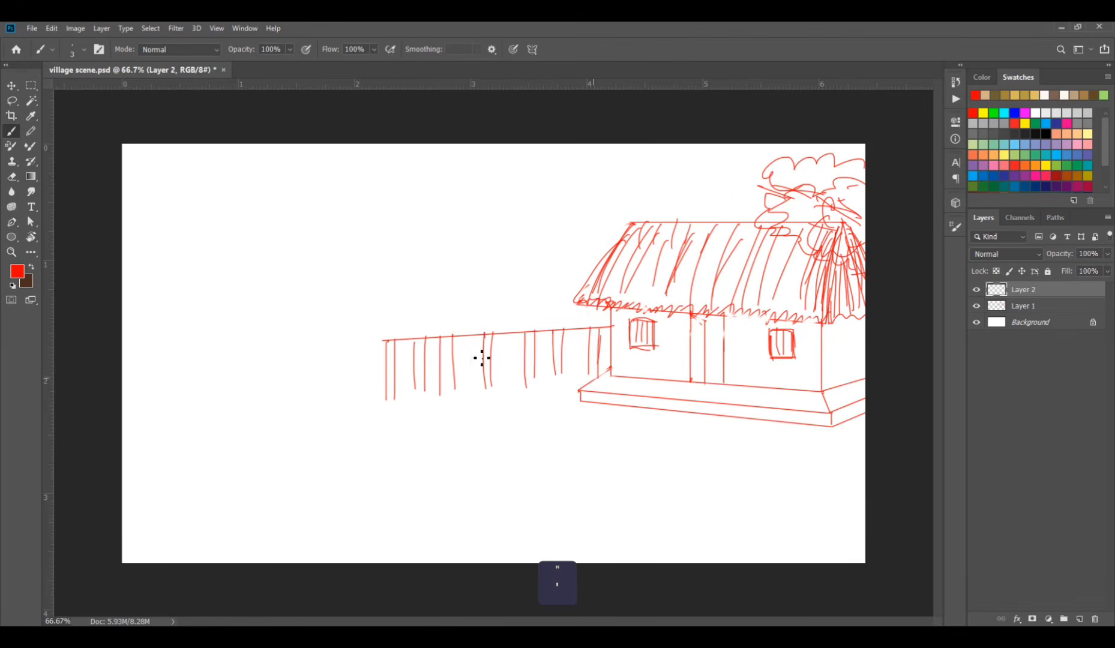
# Step: Add horizontal cross rails to the fence and scribble low bushes along its foot
pyautogui.moveTo(377, 362); pyautogui.dragTo(383, 363)
pyautogui.keyDown('shift'); pyautogui.click(608, 329); pyautogui.keyUp('shift')
pyautogui.hotkey('ctrl', 'z')
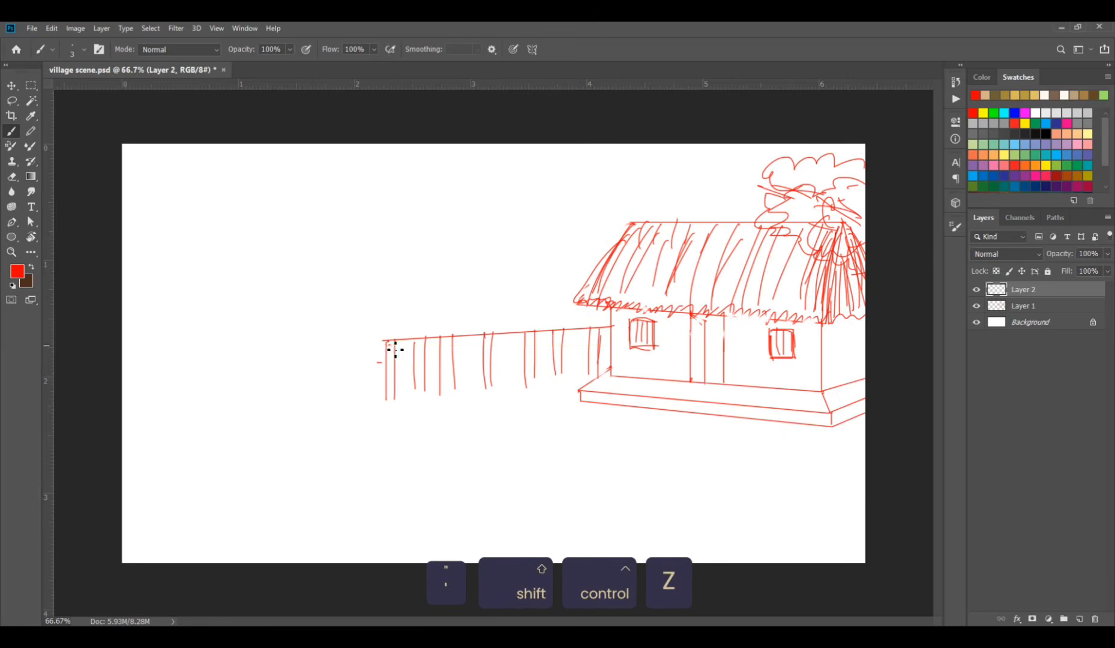
pyautogui.click(611, 358)
pyautogui.keyDown('shift'); pyautogui.click(389, 372); pyautogui.keyUp('shift')
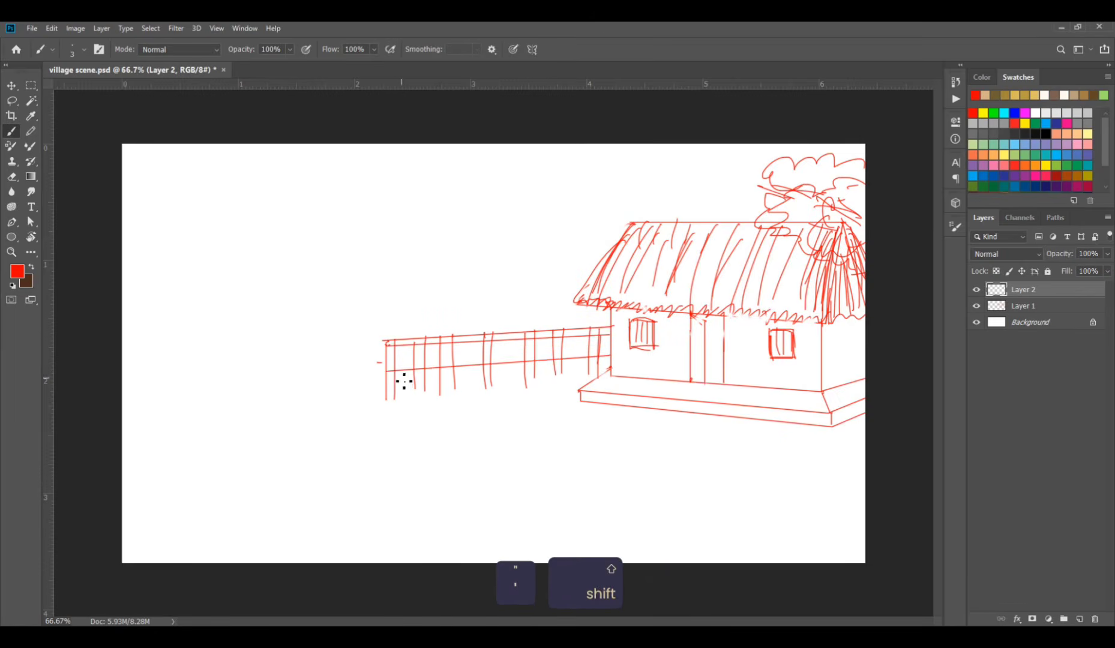
pyautogui.keyDown('shift'); pyautogui.click(611, 363); pyautogui.keyUp('shift')
pyautogui.moveTo(389, 402)
pyautogui.mouseDown()
pyautogui.moveTo(424, 387)
pyautogui.moveTo(532, 382)
pyautogui.moveTo(600, 357)
pyautogui.mouseUp()
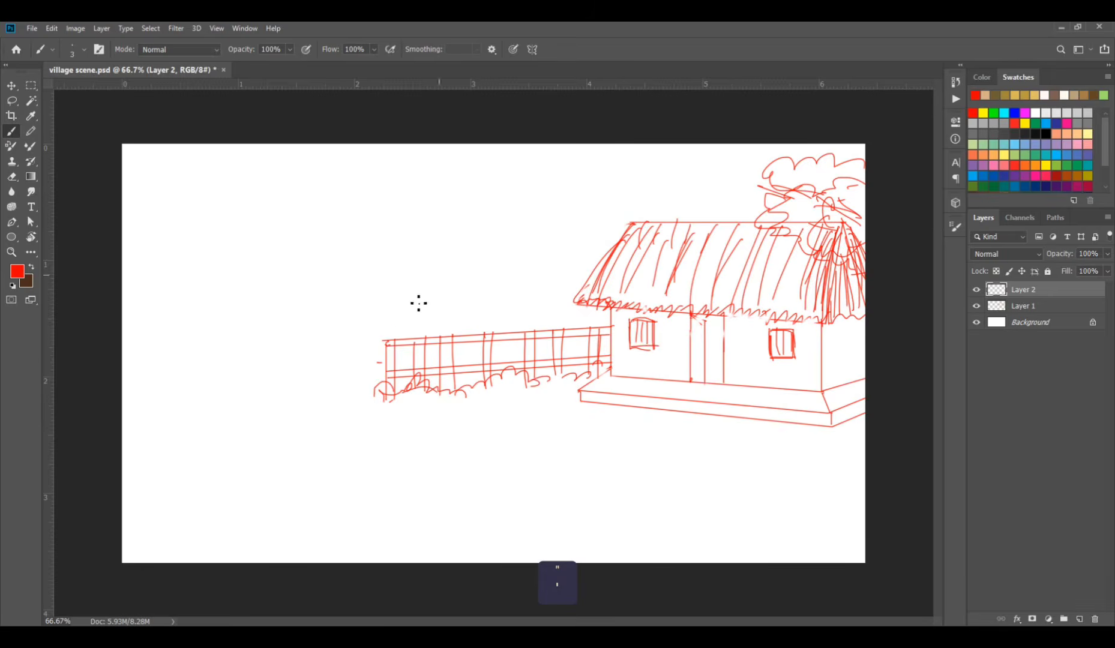
# Step: Sketch a tree trunk with forked branches and roots just left of the fence
pyautogui.moveTo(316, 415)
pyautogui.mouseDown()
pyautogui.moveTo(291, 242)
pyautogui.moveTo(309, 272)
pyautogui.moveTo(326, 219)
pyautogui.moveTo(321, 274)
pyautogui.moveTo(342, 316)
pyautogui.moveTo(360, 297)
pyautogui.mouseUp()
pyautogui.hotkey('ctrl', 's')
pyautogui.moveTo(355, 372); pyautogui.dragTo(369, 418)
pyautogui.moveTo(296, 241)
pyautogui.mouseDown()
pyautogui.moveTo(254, 229)
pyautogui.moveTo(225, 166)
pyautogui.moveTo(378, 166)
pyautogui.moveTo(346, 240)
pyautogui.moveTo(294, 219)
pyautogui.mouseUp()
# Step: Draw a small leaf cluster and a large cloud-shaped crown on the tree beside the fence, and save the file
pyautogui.moveTo(363, 309)
pyautogui.mouseDown()
pyautogui.moveTo(405, 289)
pyautogui.moveTo(387, 311)
pyautogui.mouseUp()
pyautogui.moveTo(405, 207); pyautogui.dragTo(413, 155)
pyautogui.moveTo(280, 146); pyautogui.dragTo(230, 169)
pyautogui.moveTo(249, 221)
pyautogui.mouseDown()
pyautogui.moveTo(289, 268)
pyautogui.moveTo(317, 258)
pyautogui.mouseUp()
pyautogui.hotkey('ctrl', 's')
# Step: Add a new layer and sketch a second tree's trunk and roots at the canvas's left edge
pyautogui.hotkey('ctrl', 'shift', 'alt', 'n')
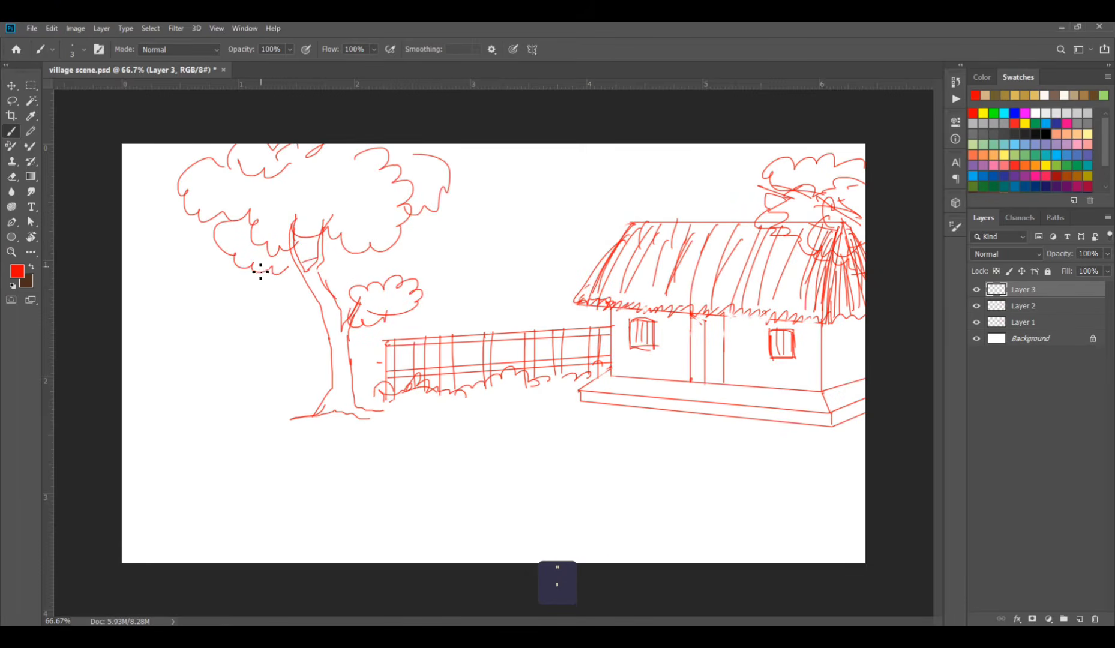
pyautogui.moveTo(153, 270)
pyautogui.mouseDown()
pyautogui.moveTo(154, 416)
pyautogui.moveTo(121, 428)
pyautogui.mouseUp()
pyautogui.moveTo(129, 424); pyautogui.dragTo(172, 420)
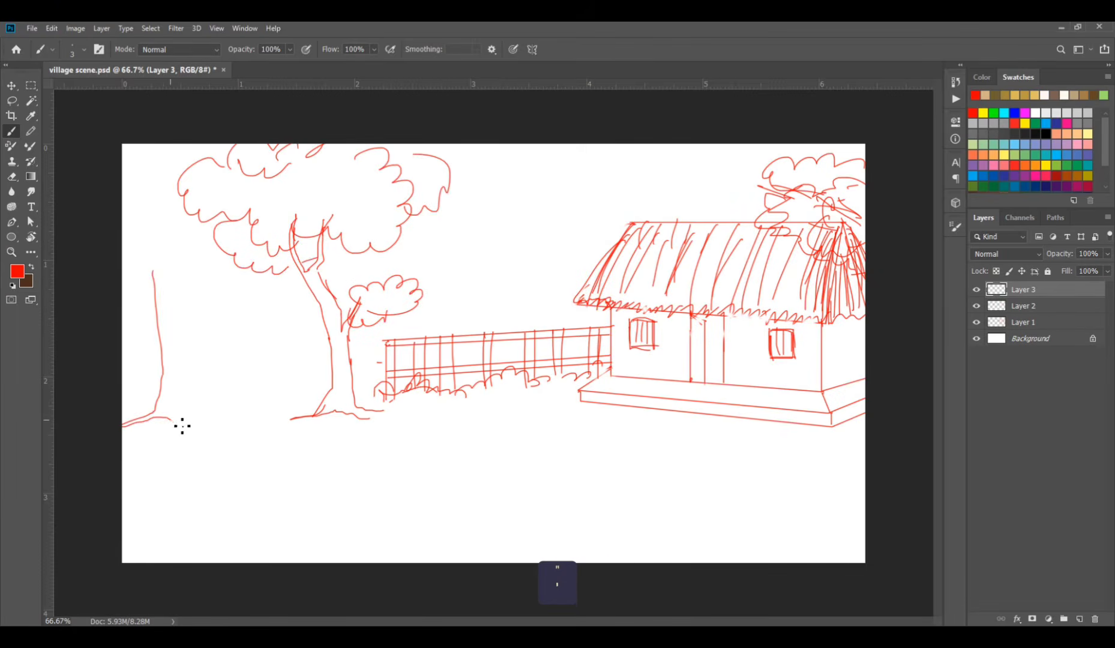
pyautogui.moveTo(153, 274)
pyautogui.mouseDown()
pyautogui.moveTo(126, 251)
pyautogui.moveTo(157, 273)
pyautogui.mouseUp()
pyautogui.moveTo(157, 273)
pyautogui.mouseDown()
pyautogui.moveTo(173, 239)
pyautogui.moveTo(165, 283)
pyautogui.mouseUp()
pyautogui.moveTo(167, 284)
pyautogui.mouseDown()
pyautogui.moveTo(185, 269)
pyautogui.moveTo(174, 308)
pyautogui.moveTo(181, 384)
pyautogui.mouseUp()
pyautogui.moveTo(212, 424); pyautogui.dragTo(198, 430)
# Step: Draw the foliage and upper branches of the tree at the canvas's left edge
pyautogui.moveTo(189, 232)
pyautogui.mouseDown()
pyautogui.moveTo(204, 240)
pyautogui.moveTo(154, 239)
pyautogui.moveTo(248, 248)
pyautogui.mouseUp()
pyautogui.moveTo(174, 158); pyautogui.dragTo(123, 180)
pyautogui.moveTo(174, 310)
pyautogui.mouseDown()
pyautogui.moveTo(214, 272)
pyautogui.moveTo(181, 300)
pyautogui.mouseUp()
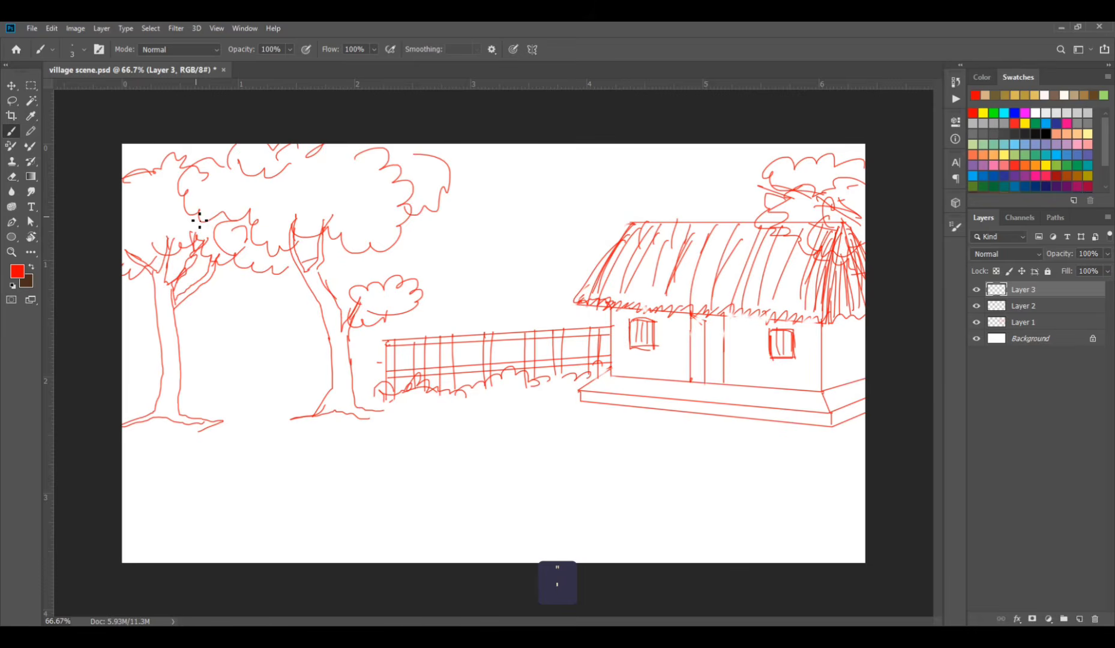
pyautogui.moveTo(472, 392)
pyautogui.mouseDown()
pyautogui.moveTo(463, 341)
pyautogui.moveTo(441, 310)
pyautogui.mouseUp()
pyautogui.moveTo(467, 349); pyautogui.dragTo(489, 322)
pyautogui.hotkey('ctrl', 'z')
pyautogui.hotkey('ctrl', 'z')
# Step: Sketch the long fanned-out stems of a tall shrub rising from behind the middle of the fence
pyautogui.moveTo(483, 389)
pyautogui.mouseDown()
pyautogui.moveTo(510, 263)
pyautogui.moveTo(559, 278)
pyautogui.mouseUp()
pyautogui.moveTo(483, 361); pyautogui.dragTo(446, 258)
pyautogui.moveTo(474, 336); pyautogui.dragTo(426, 280)
pyautogui.moveTo(472, 389); pyautogui.dragTo(436, 315)
pyautogui.moveTo(501, 377); pyautogui.dragTo(587, 309)
pyautogui.moveTo(525, 327); pyautogui.dragTo(524, 274)
pyautogui.moveTo(484, 332); pyautogui.dragTo(512, 280)
# Step: Add small leaf marks along the stems and tips of the shrub at the fence
pyautogui.moveTo(485, 293); pyautogui.dragTo(492, 241)
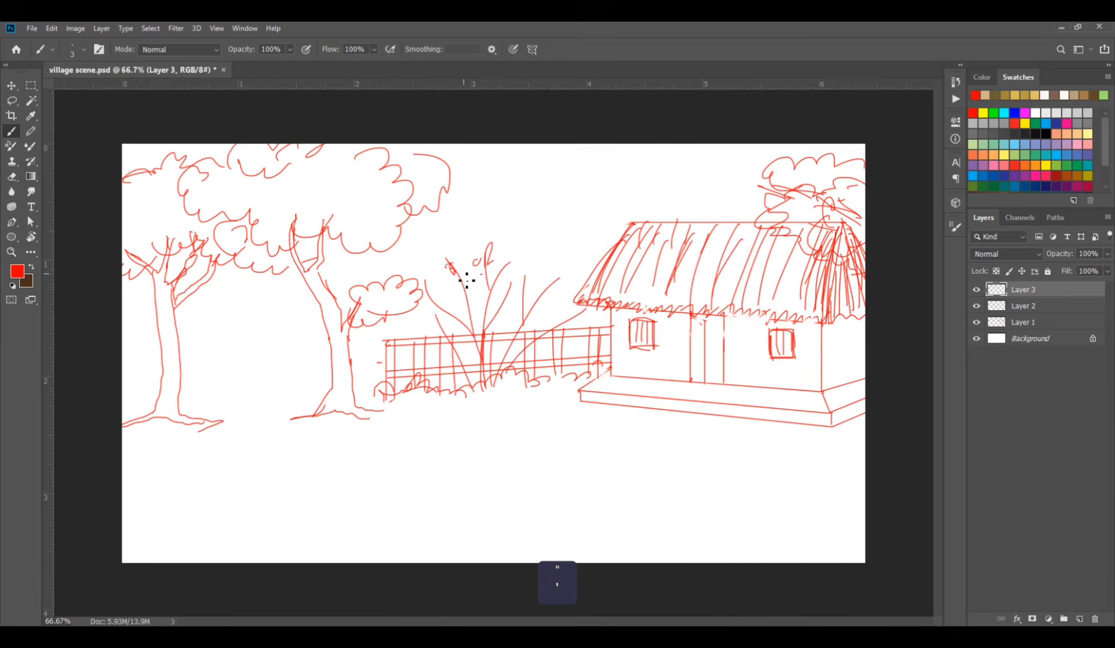
pyautogui.moveTo(461, 308); pyautogui.dragTo(466, 299)
pyautogui.moveTo(486, 300)
pyautogui.mouseDown()
pyautogui.moveTo(504, 269)
pyautogui.moveTo(526, 283)
pyautogui.mouseUp()
pyautogui.moveTo(521, 287); pyautogui.dragTo(524, 325)
pyautogui.moveTo(535, 294); pyautogui.dragTo(530, 315)
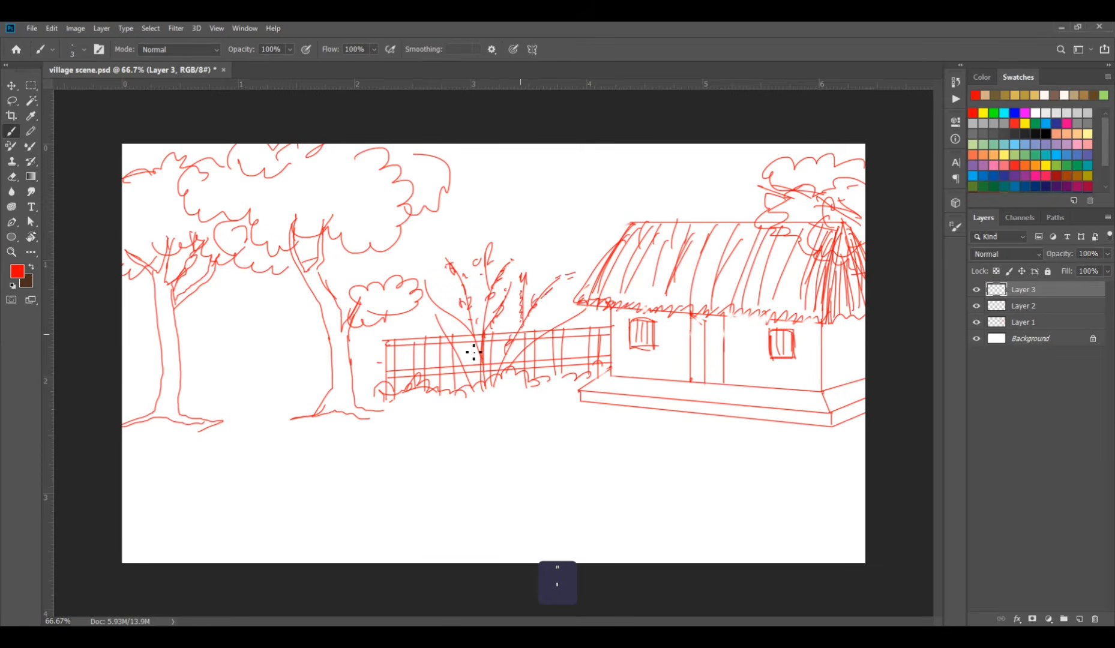
pyautogui.moveTo(427, 289); pyautogui.dragTo(441, 304)
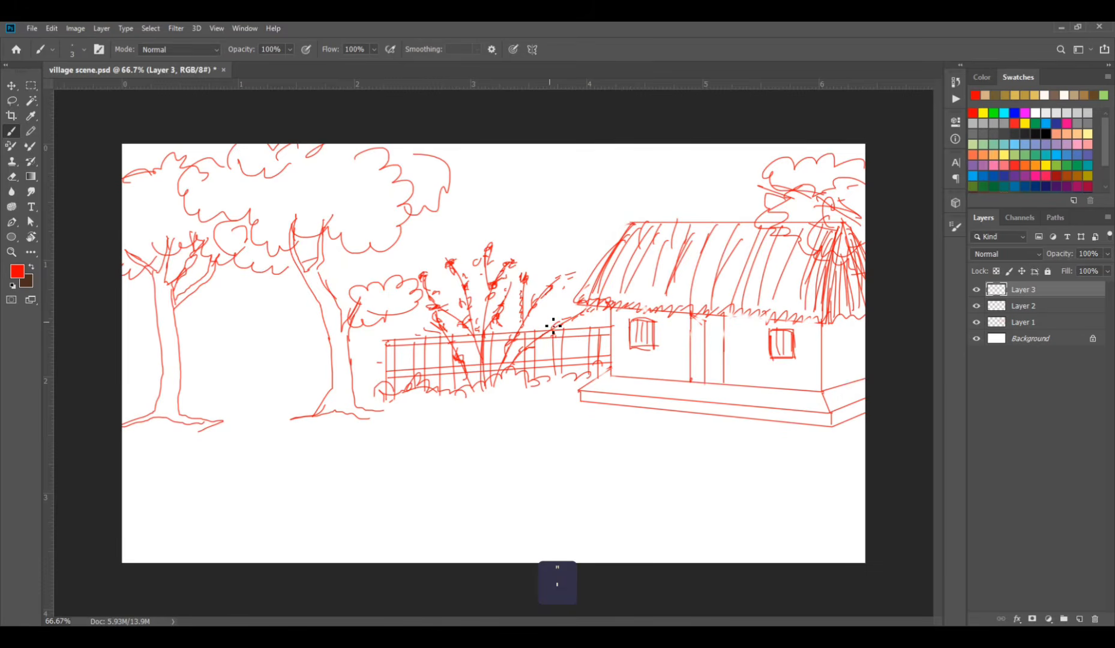
# Step: Sketch a U-shaped rope swing hanging from the foliage between the two large trees, redoing the first line
pyautogui.moveTo(228, 261); pyautogui.dragTo(230, 384)
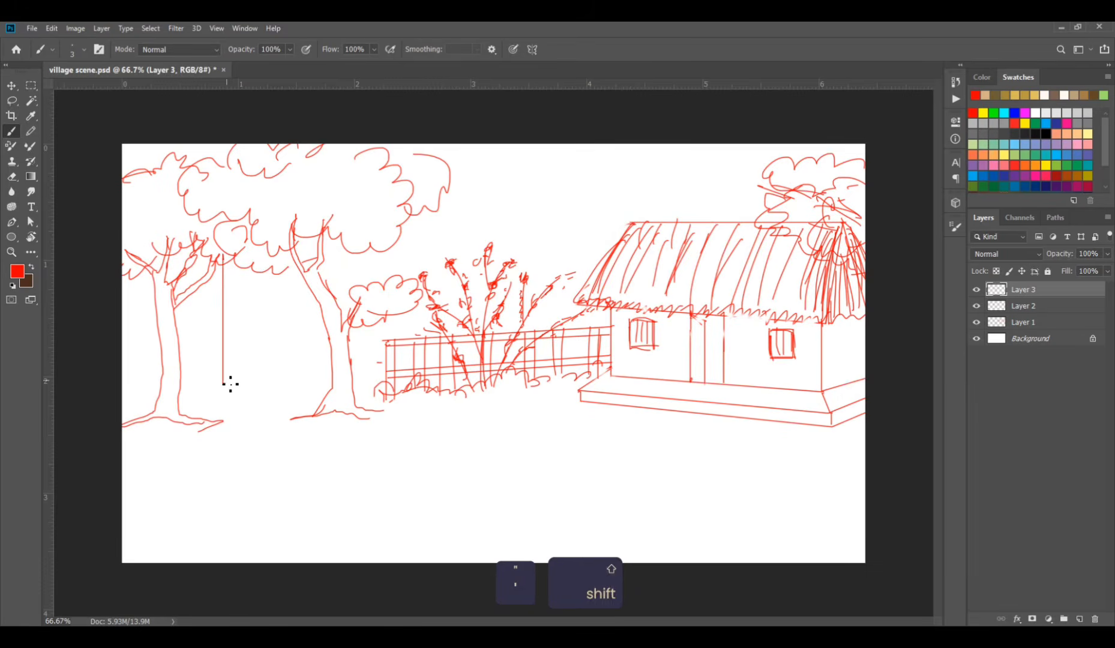
pyautogui.hotkey('ctrl', 'z')
pyautogui.moveTo(222, 255)
pyautogui.mouseDown()
pyautogui.moveTo(248, 390)
pyautogui.moveTo(282, 264)
pyautogui.mouseUp()
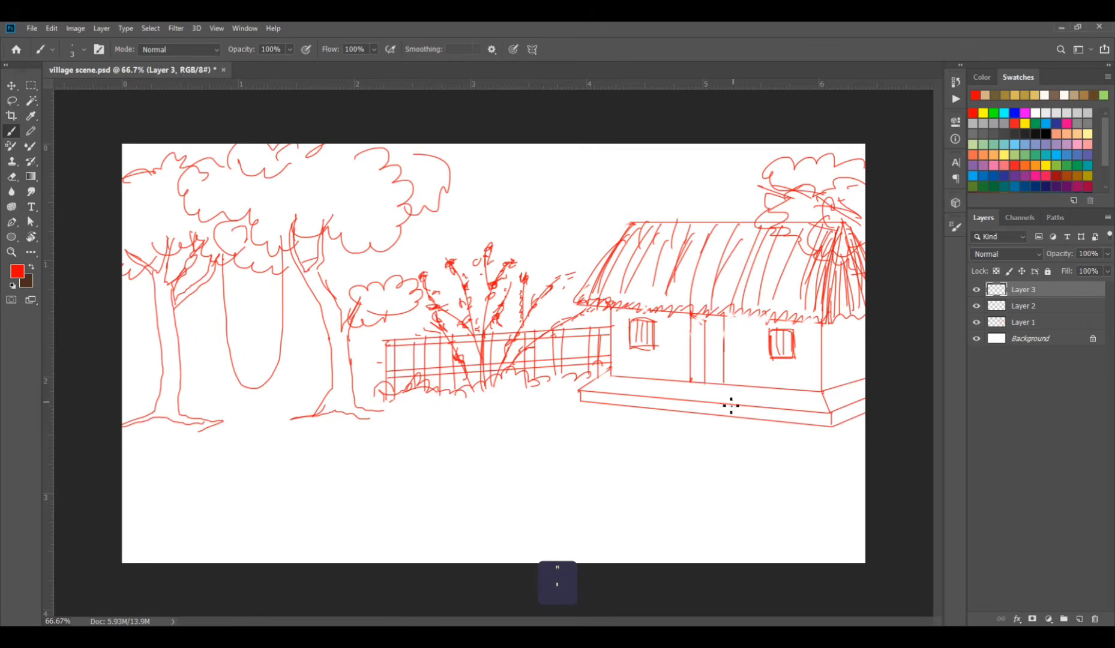
# Step: Try sketching a two-line path across the foreground in two different directions, and undo both attempts
pyautogui.moveTo(541, 452)
pyautogui.mouseDown()
pyautogui.moveTo(272, 486)
pyautogui.moveTo(44, 480)
pyautogui.mouseUp()
pyautogui.moveTo(732, 425)
pyautogui.mouseDown()
pyautogui.moveTo(373, 521)
pyautogui.moveTo(143, 563)
pyautogui.mouseUp()
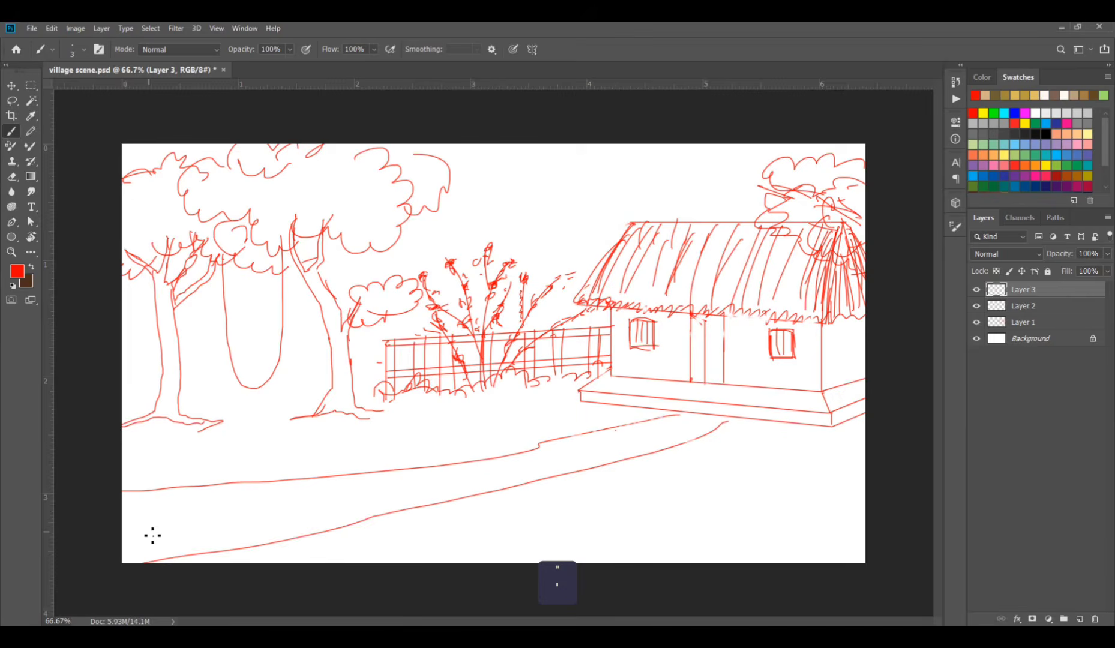
pyautogui.hotkey('ctrl', 'z')
pyautogui.hotkey('ctrl', 'z')
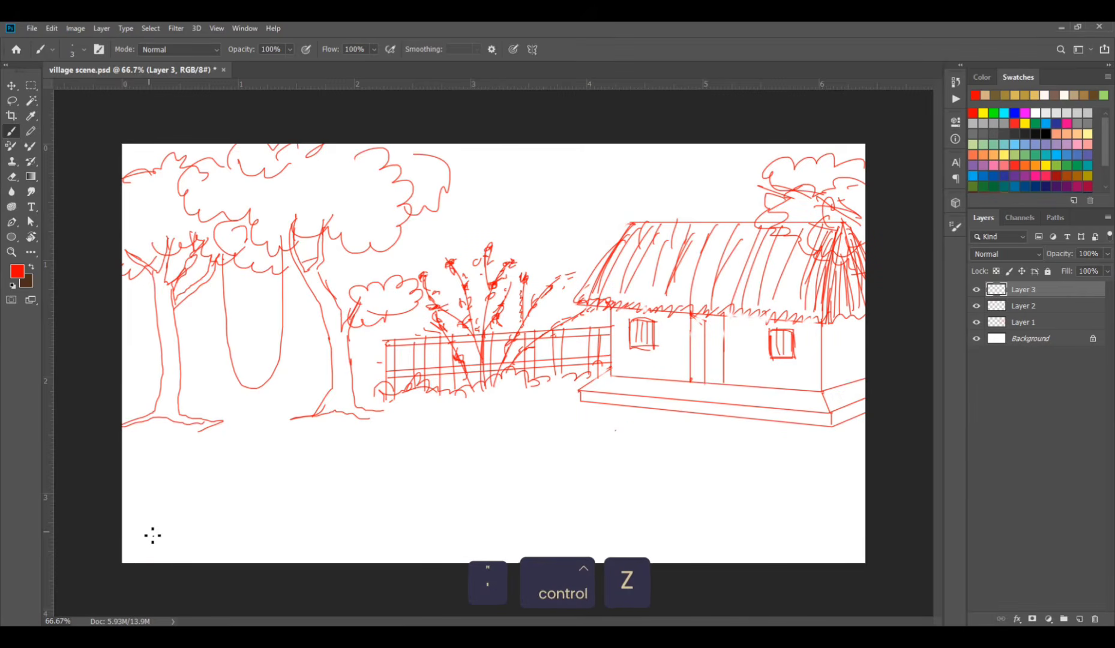
pyautogui.moveTo(123, 467); pyautogui.dragTo(850, 546)
pyautogui.moveTo(127, 532)
pyautogui.mouseDown()
pyautogui.moveTo(237, 528)
pyautogui.moveTo(767, 595)
pyautogui.mouseUp()
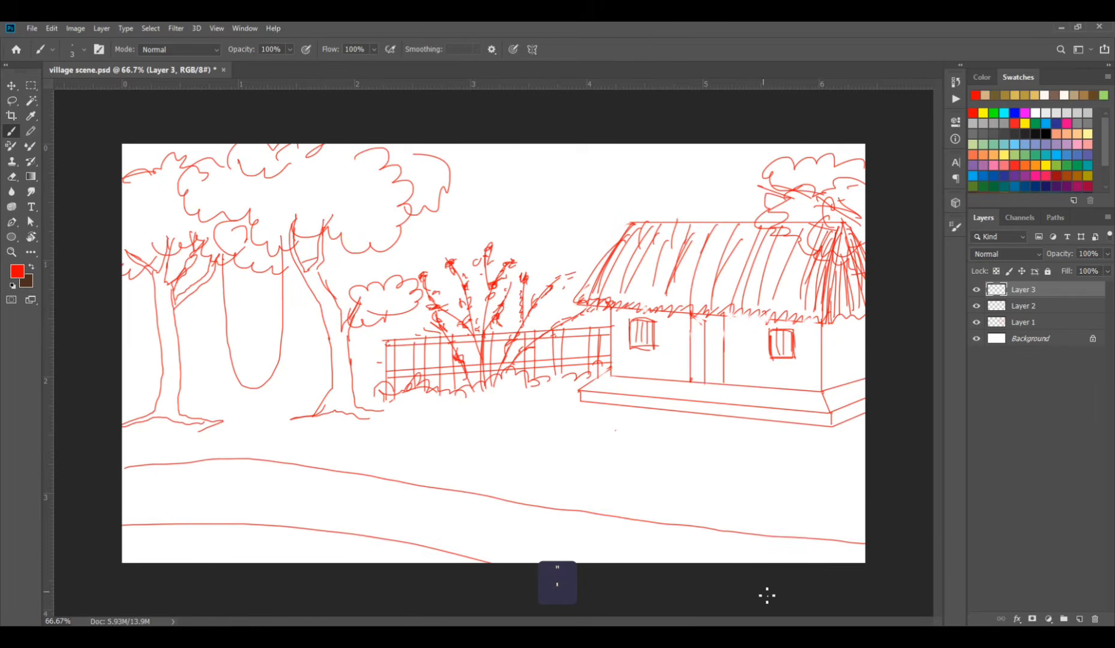
pyautogui.hotkey('ctrl', 'z')
pyautogui.hotkey('ctrl', 'z')
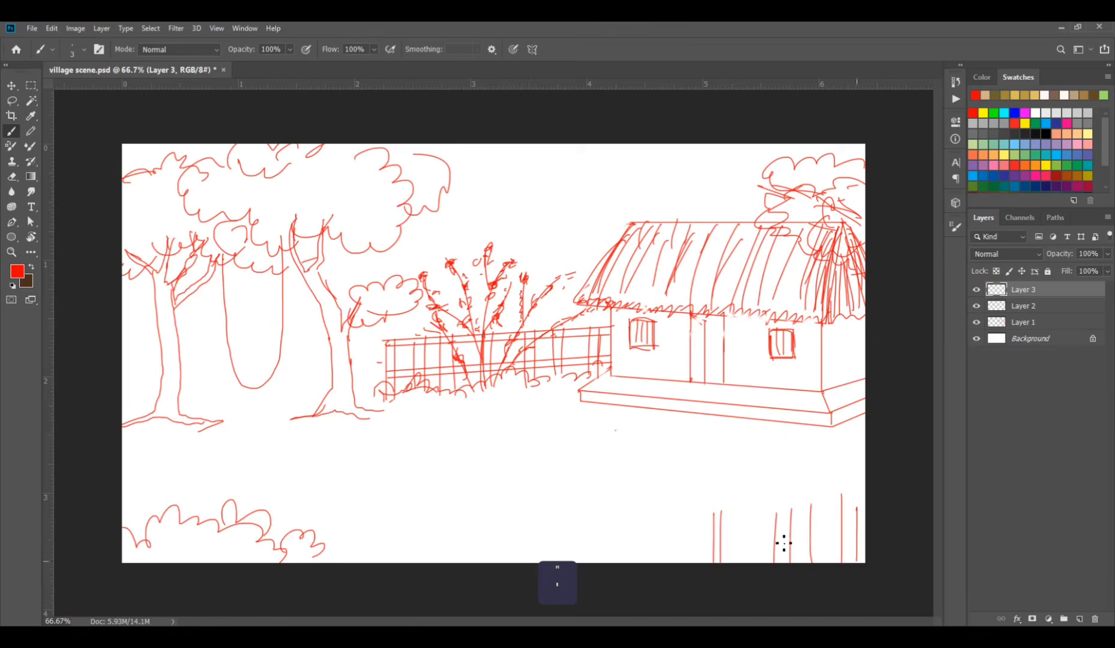
# Step: Sketch foreground bushes and a railed fence along the canvas's lower edge, and save the file
pyautogui.moveTo(687, 524); pyautogui.dragTo(866, 513)
pyautogui.moveTo(685, 533); pyautogui.dragTo(865, 520)
pyautogui.moveTo(664, 558); pyautogui.dragTo(866, 544)
pyautogui.moveTo(703, 563); pyautogui.dragTo(814, 554)
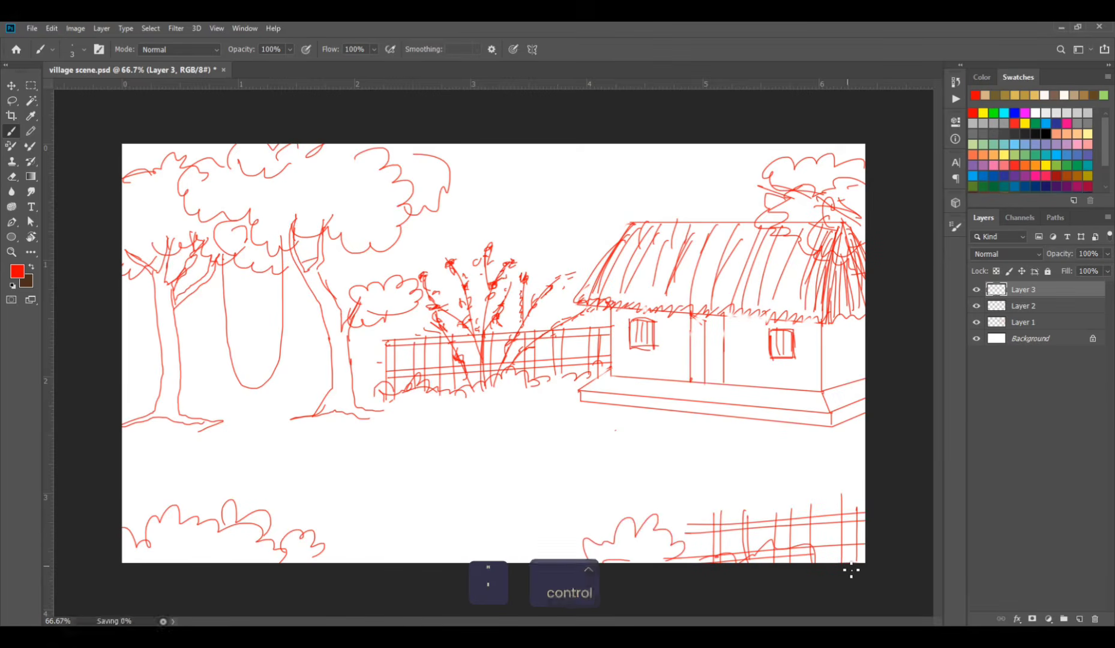
pyautogui.hotkey('ctrl', 's')
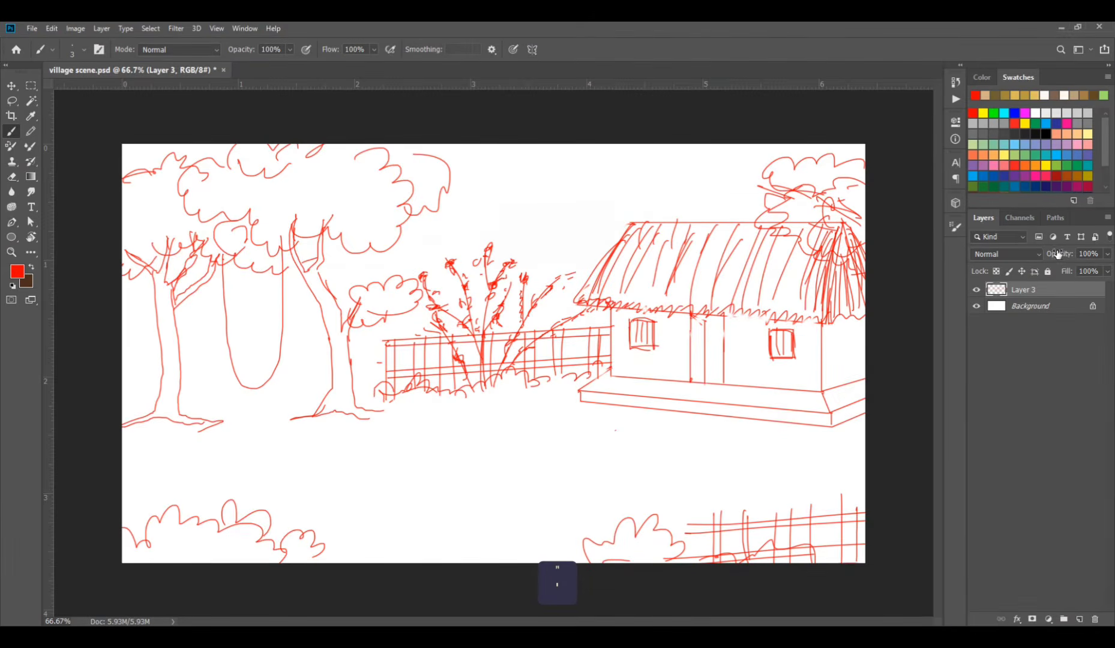
# Step: Lower the sketch layer's opacity to 19%, lock it, and add a new layer between it and the background
pyautogui.moveTo(1058, 254); pyautogui.dragTo(1013, 258)
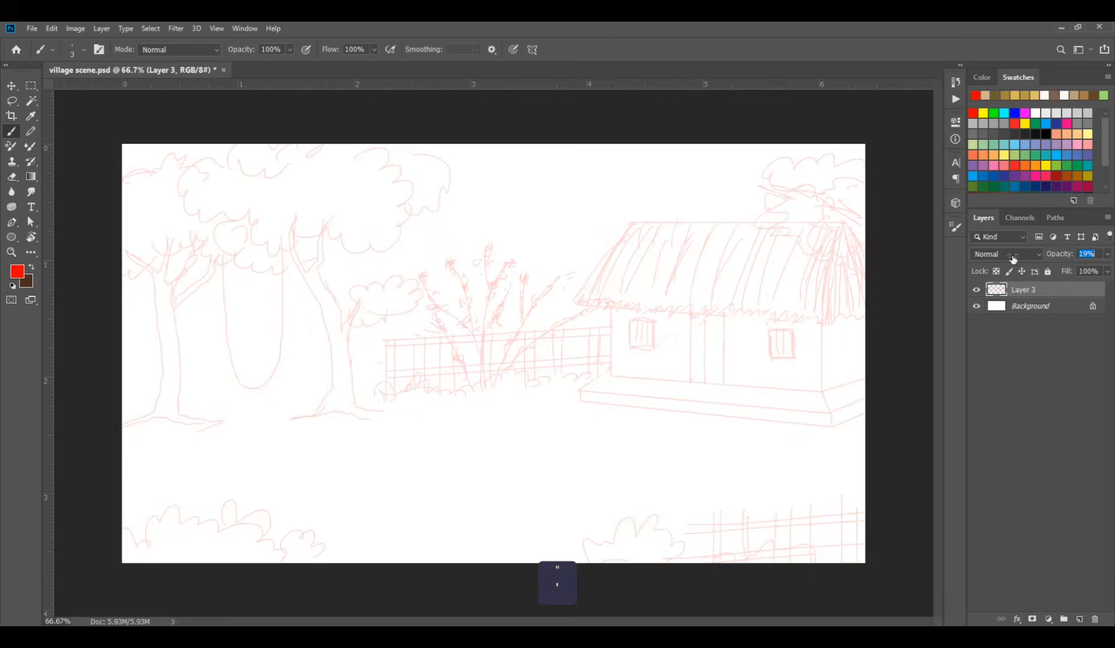
pyautogui.click(1049, 307)
pyautogui.click(1079, 618)
pyautogui.click(11, 179)
pyautogui.click(11, 132)
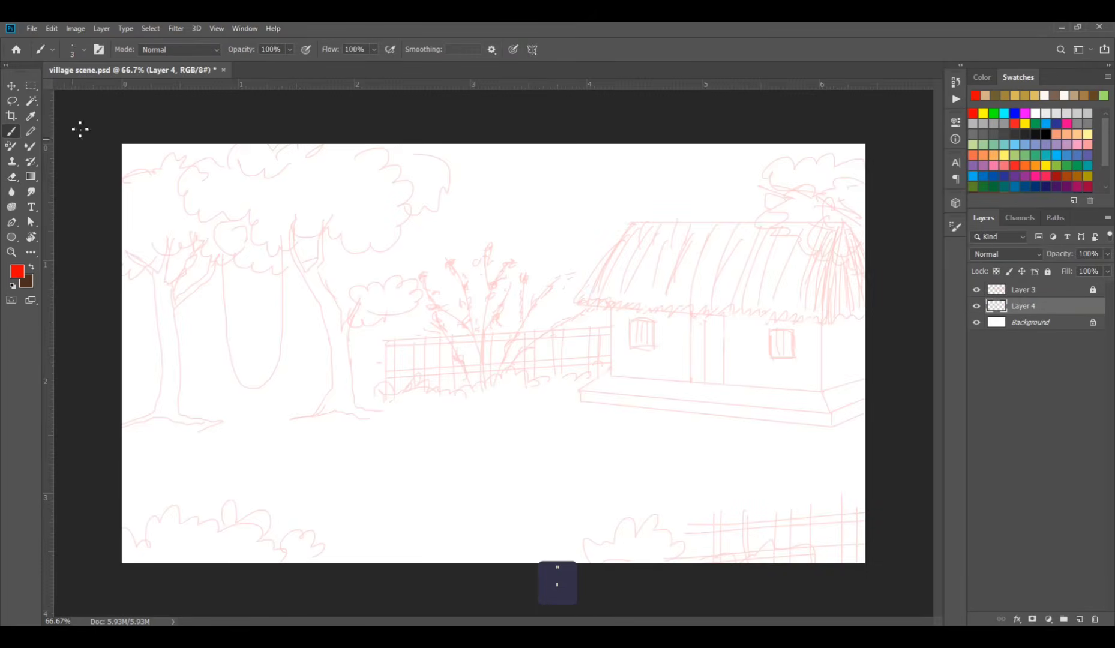
# Step: Fill a rectangular selection over the lower half of the canvas with sand colour #e4cf98, and deselect it
pyautogui.click(31, 87)
pyautogui.moveTo(105, 353); pyautogui.dragTo(960, 615)
pyautogui.click(16, 271)
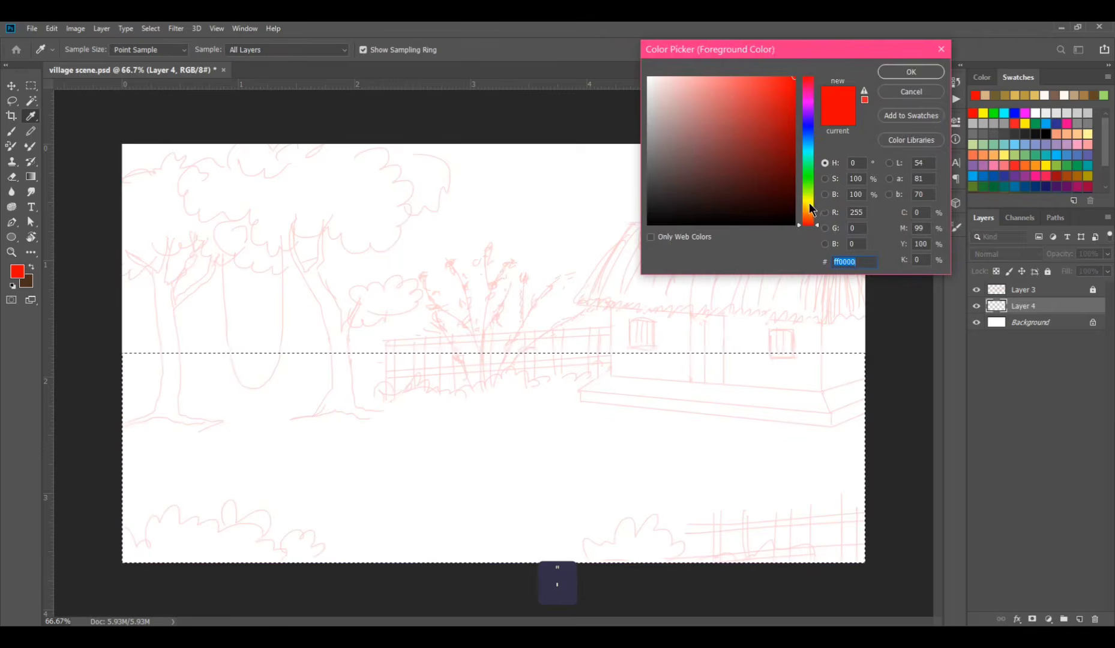
pyautogui.click(809, 201)
pyautogui.click(806, 209)
pyautogui.moveTo(728, 96); pyautogui.dragTo(697, 92)
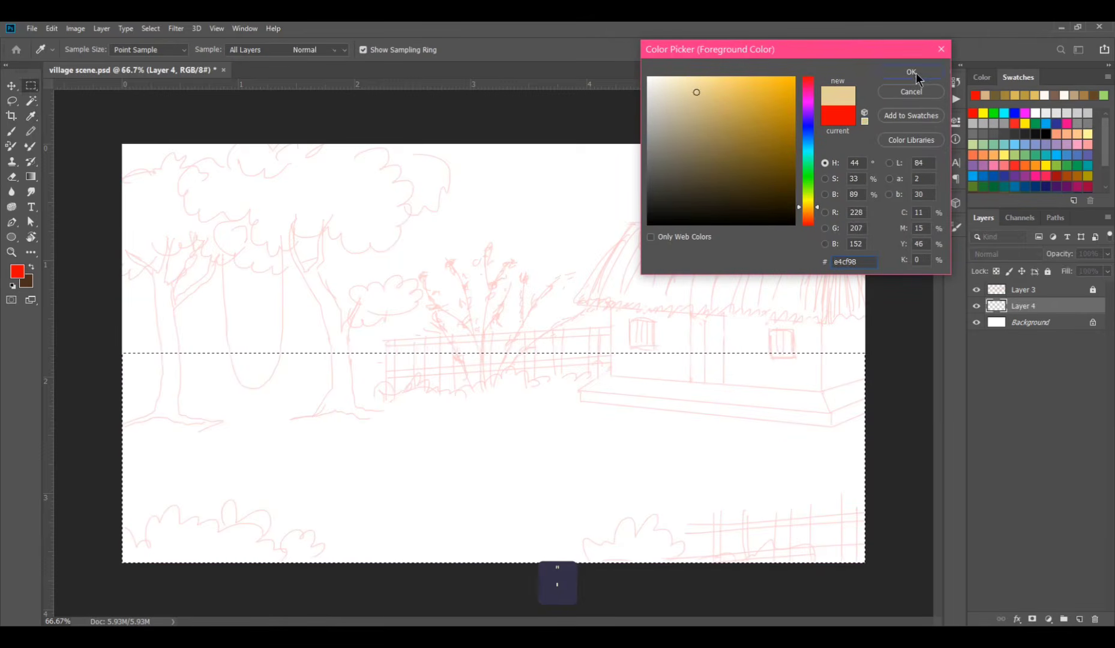
pyautogui.click(915, 73)
pyautogui.hotkey('alt', 'BackSpace')
pyautogui.hotkey('ctrl', 'd')
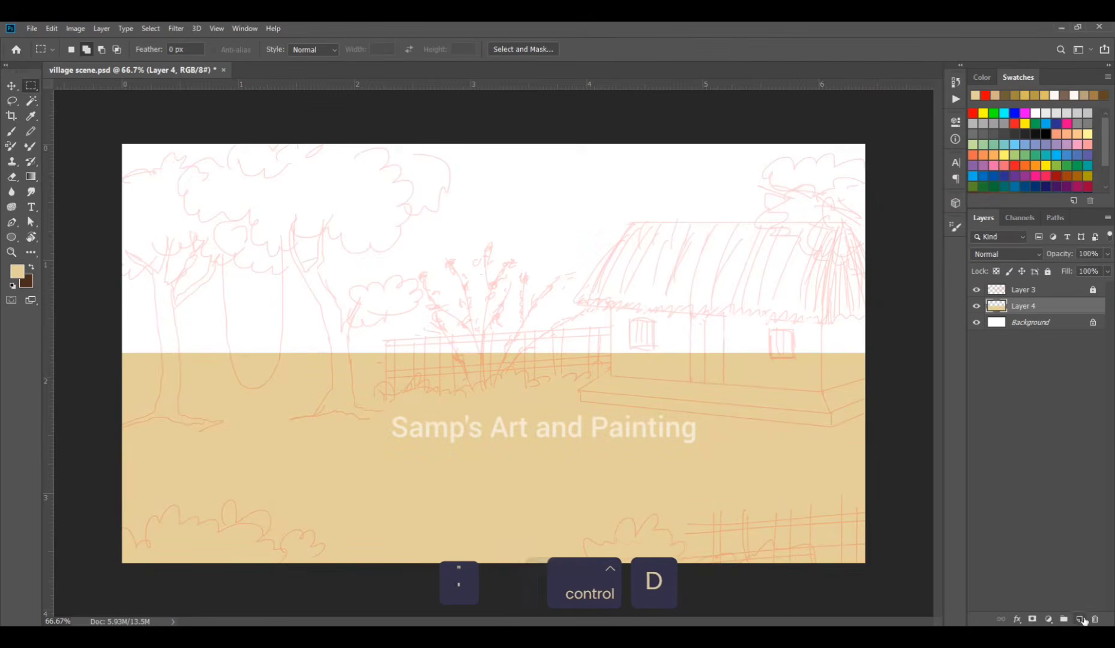
# Step: Add a new layer clipped to the ground layer and set the foreground colour to darker tan #caae64
pyautogui.click(1079, 619)
pyautogui.hotkey('ctrl', 'alt', 'g')
pyautogui.press('b')
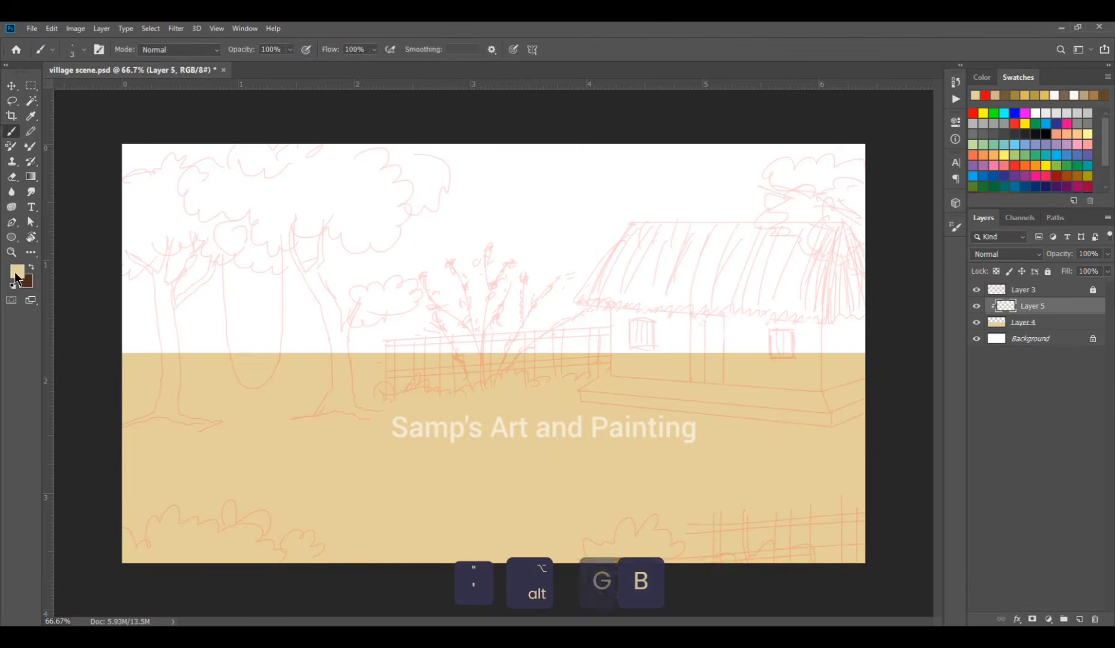
pyautogui.click(17, 271)
pyautogui.click(729, 109)
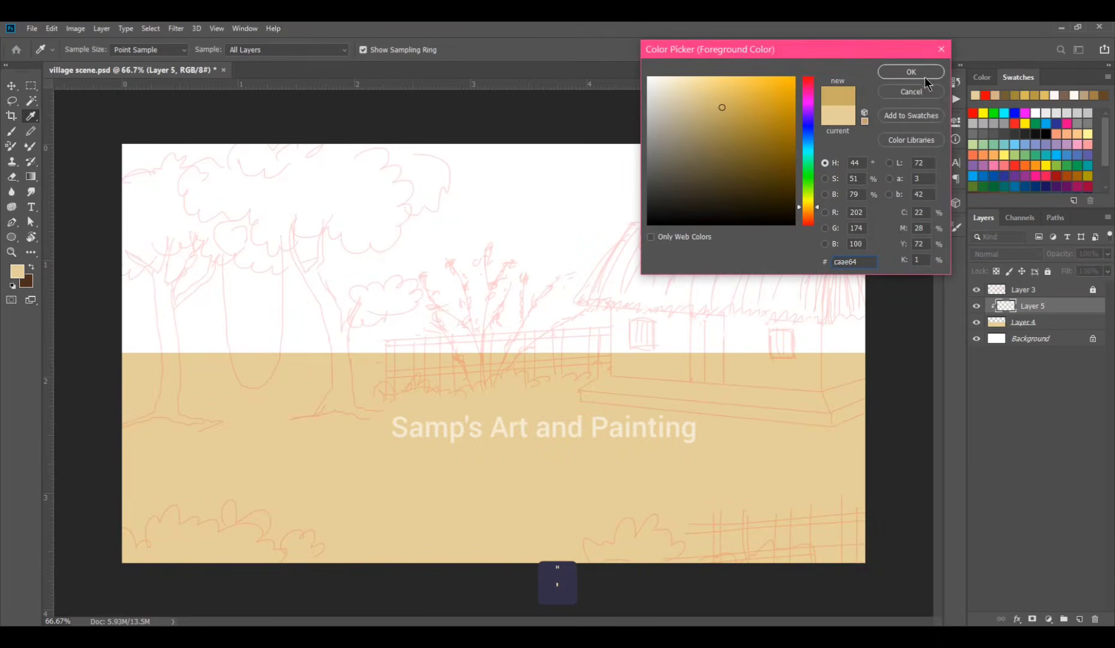
pyautogui.click(925, 76)
# Step: Enlarge a soft brush to 200 px and paint broad darker tan patches across the ground
pyautogui.click(956, 227)
pyautogui.click(956, 227)
pyautogui.press(']')
pyautogui.press(']')
pyautogui.press(']')
pyautogui.press(']')
pyautogui.press(']')
pyautogui.press(']')
pyautogui.press(']')
pyautogui.press(']')
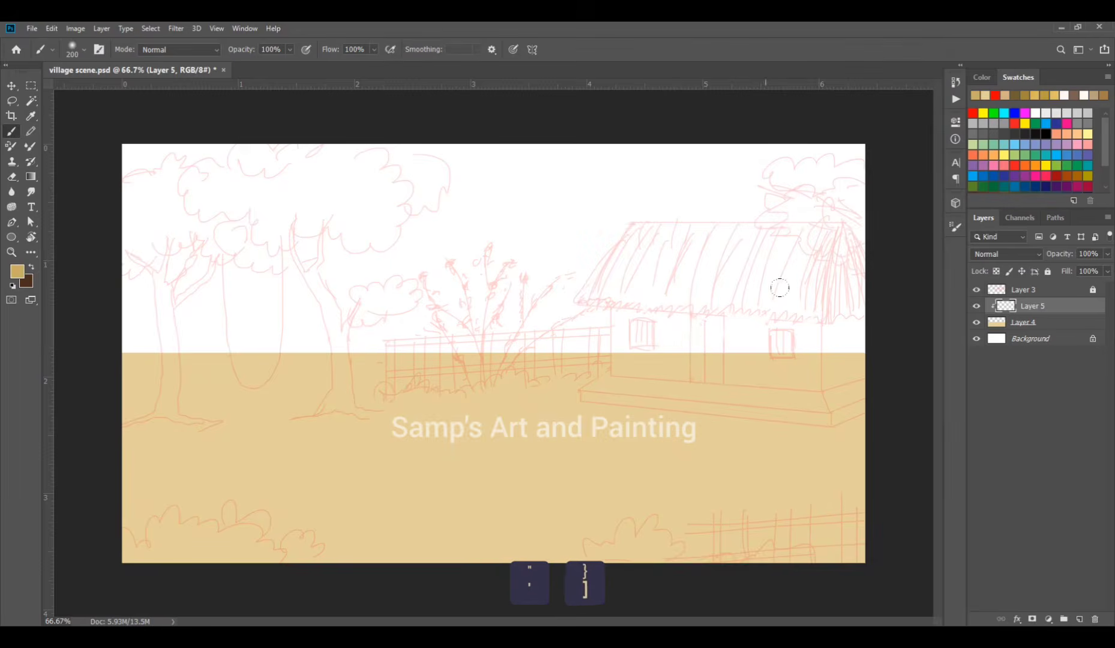
pyautogui.click(956, 227)
pyautogui.moveTo(910, 354); pyautogui.dragTo(911, 363)
pyautogui.click(923, 222)
pyautogui.moveTo(695, 492)
pyautogui.mouseDown()
pyautogui.moveTo(848, 486)
pyautogui.moveTo(800, 539)
pyautogui.moveTo(236, 544)
pyautogui.moveTo(719, 439)
pyautogui.moveTo(680, 362)
pyautogui.moveTo(304, 403)
pyautogui.moveTo(180, 471)
pyautogui.moveTo(276, 375)
pyautogui.moveTo(168, 466)
pyautogui.moveTo(180, 540)
pyautogui.moveTo(528, 462)
pyautogui.moveTo(711, 405)
pyautogui.mouseUp()
# Step: Soften the darker ground patches with a soft eraser enlarged to about 200 px
pyautogui.press('e')
pyautogui.click(956, 226)
pyautogui.click(923, 222)
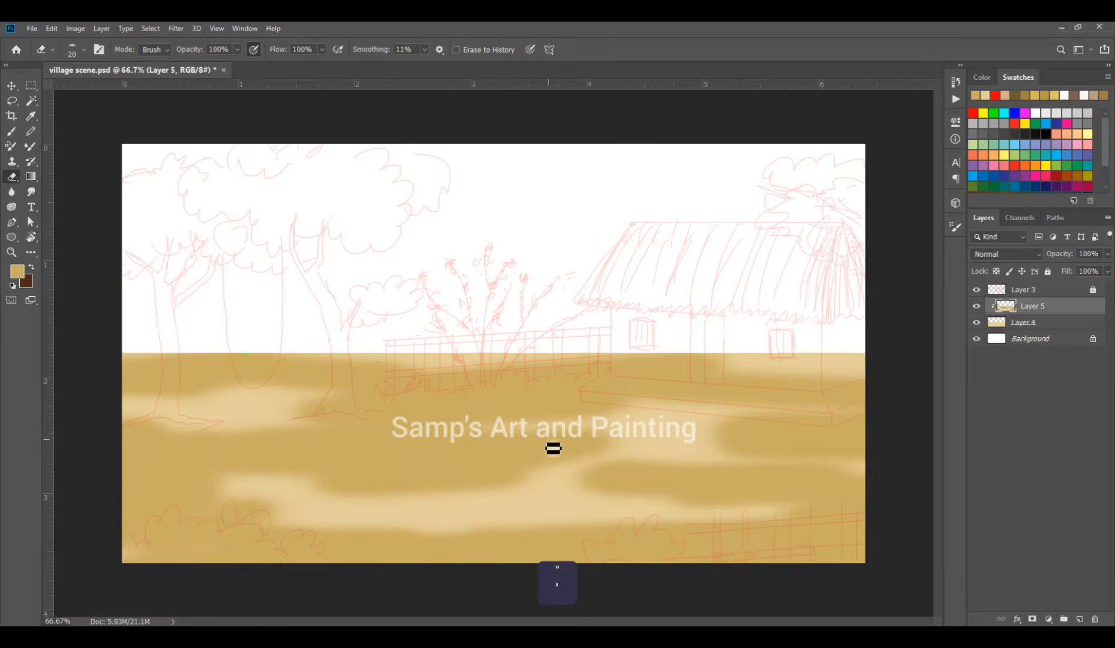
pyautogui.press(']')
pyautogui.press(']')
pyautogui.press(']')
pyautogui.press(']')
pyautogui.press(']')
pyautogui.press(']')
pyautogui.press(']')
pyautogui.press(']')
pyautogui.press(']')
pyautogui.press(']')
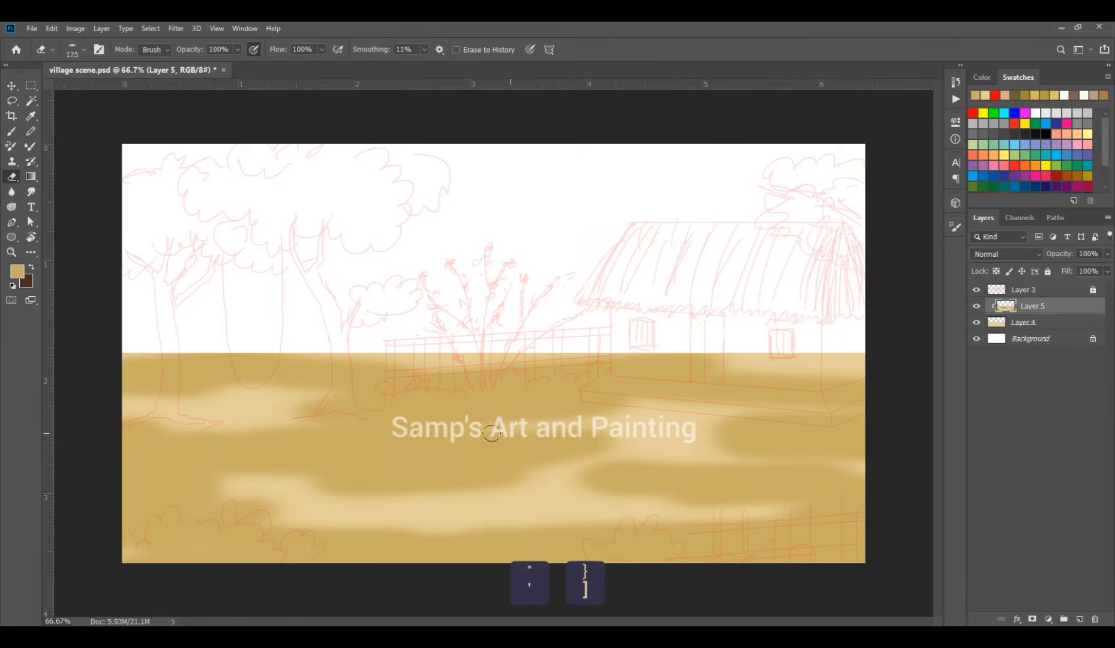
pyautogui.moveTo(793, 418)
pyautogui.mouseDown()
pyautogui.moveTo(672, 445)
pyautogui.moveTo(710, 486)
pyautogui.moveTo(384, 499)
pyautogui.moveTo(324, 464)
pyautogui.mouseUp()
pyautogui.moveTo(201, 449)
pyautogui.mouseDown()
pyautogui.moveTo(265, 424)
pyautogui.moveTo(159, 393)
pyautogui.moveTo(312, 376)
pyautogui.moveTo(245, 478)
pyautogui.moveTo(89, 515)
pyautogui.moveTo(308, 538)
pyautogui.moveTo(373, 558)
pyautogui.moveTo(653, 518)
pyautogui.moveTo(556, 512)
pyautogui.moveTo(716, 444)
pyautogui.moveTo(626, 406)
pyautogui.mouseUp()
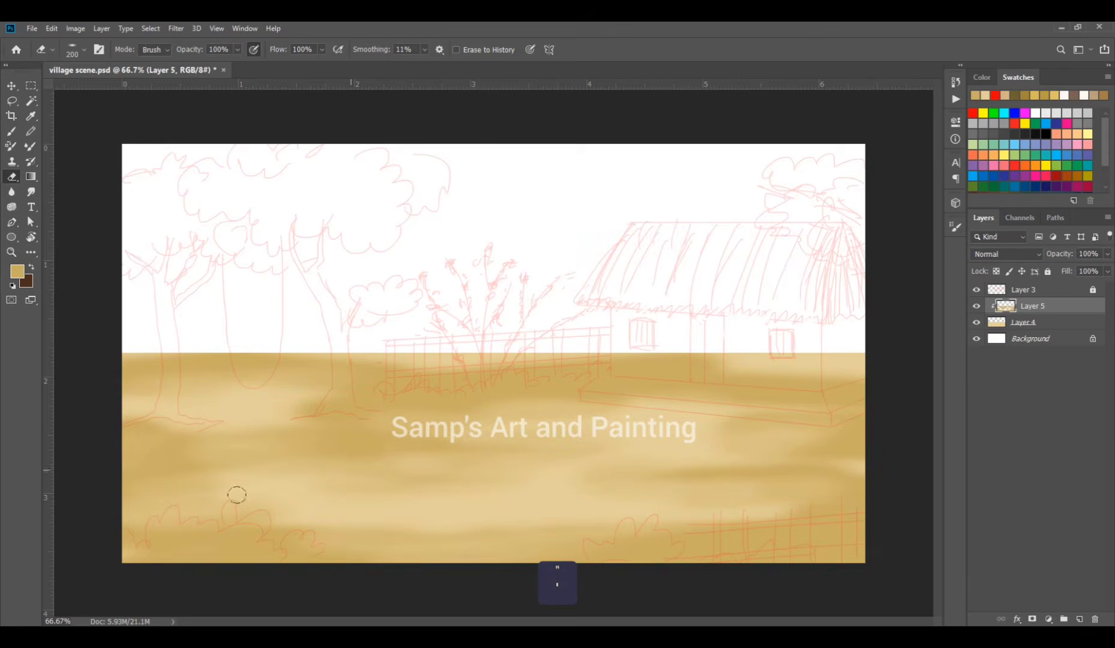
# Step: Set the dark ground patches layer to Multiply and reduce its opacity
pyautogui.click(1005, 254)
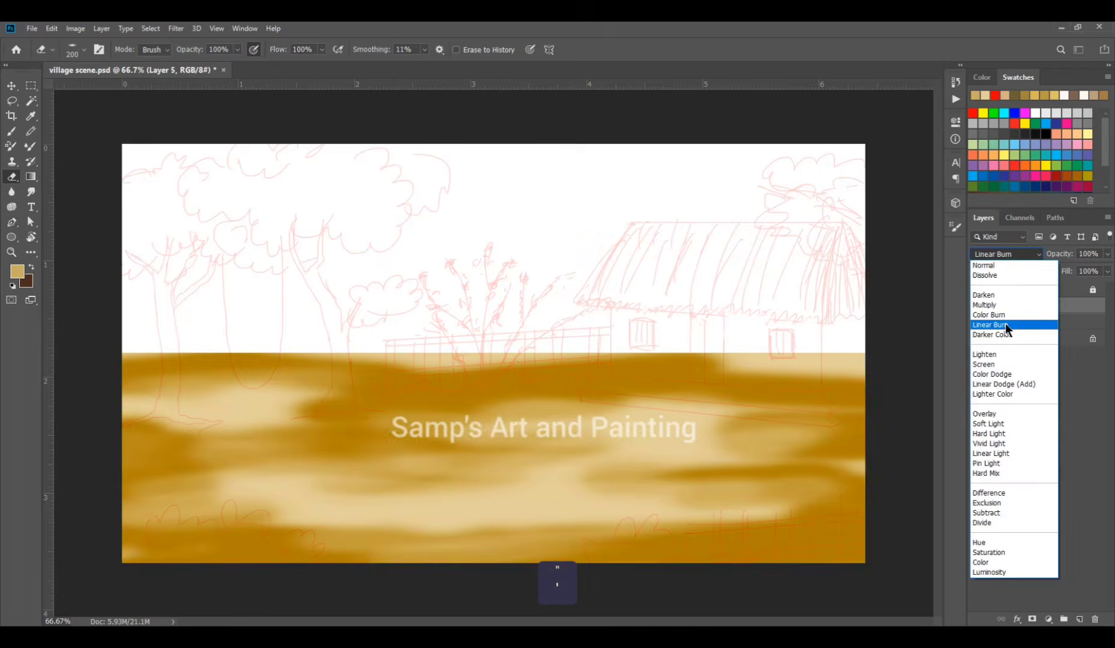
pyautogui.click(1001, 305)
pyautogui.moveTo(1061, 258); pyautogui.dragTo(1040, 259)
# Step: Add another layer clipped to the ground and set the foreground colour to pale cream #fff9c5
pyautogui.click(1079, 619)
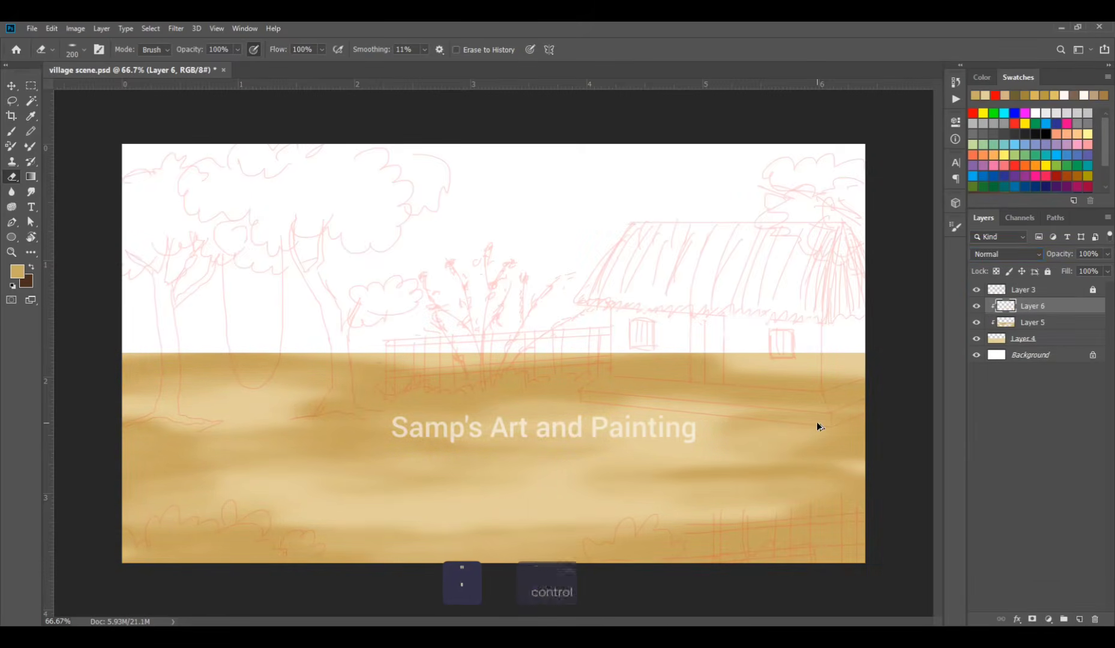
pyautogui.hotkey('ctrl', 'alt', 'g')
pyautogui.press('b')
pyautogui.click(19, 277)
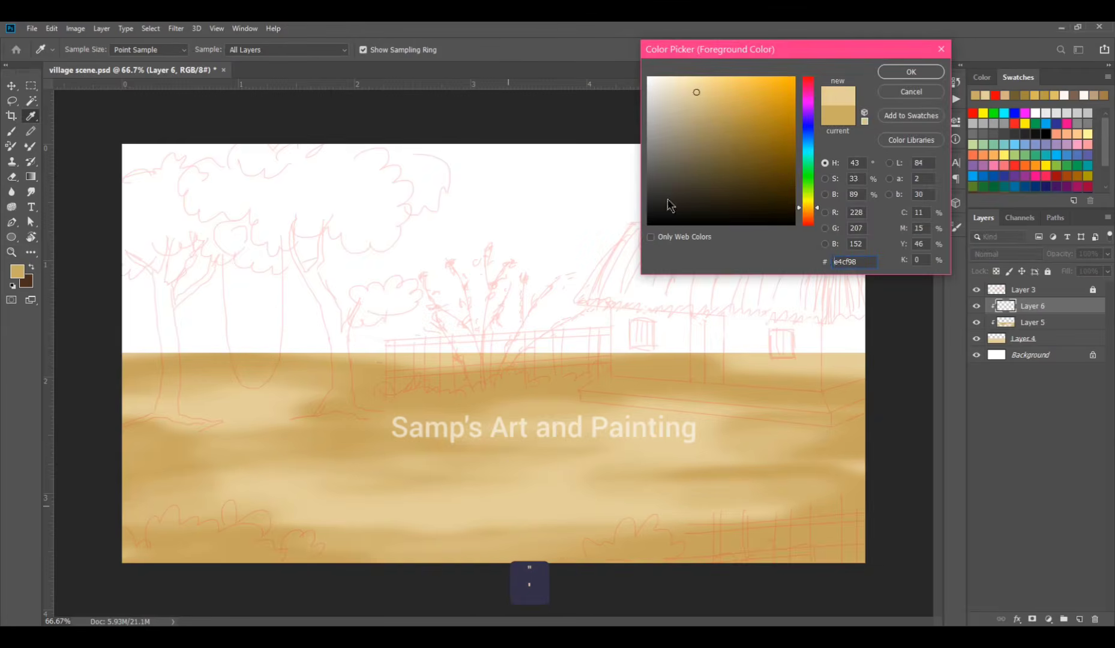
pyautogui.click(680, 77)
pyautogui.click(808, 203)
pyautogui.click(912, 72)
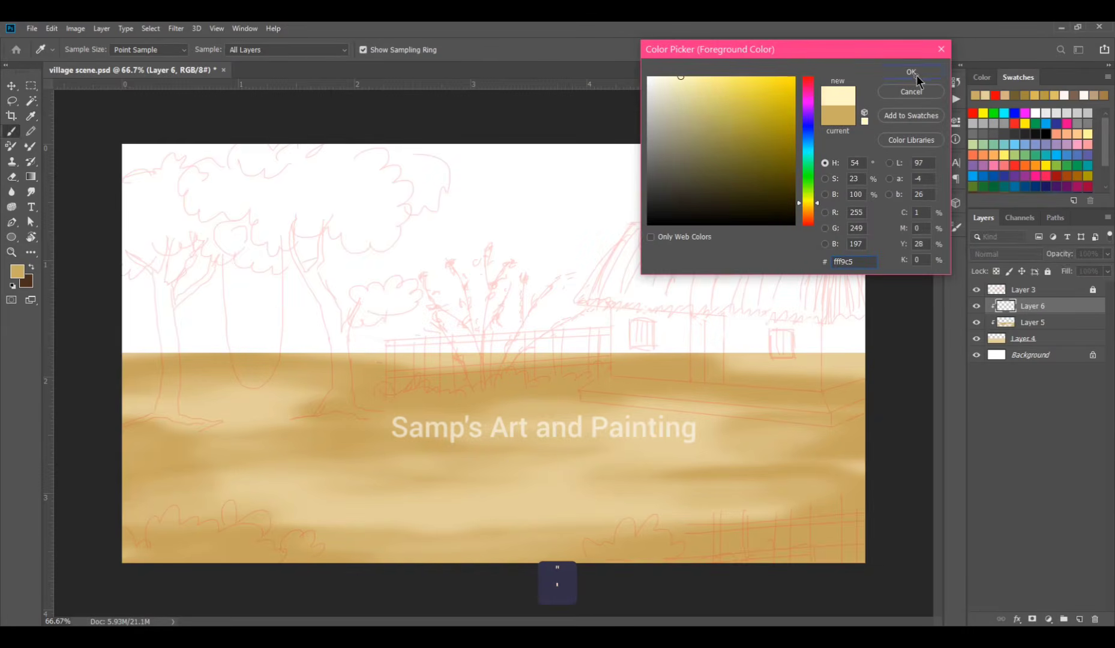
# Step: Paint pale cream highlight patches across the middle and left of the ground, reducing the brush to 90 px
pyautogui.moveTo(555, 454); pyautogui.dragTo(690, 451)
pyautogui.moveTo(576, 424); pyautogui.dragTo(723, 416)
pyautogui.moveTo(535, 458)
pyautogui.mouseDown()
pyautogui.moveTo(549, 494)
pyautogui.moveTo(389, 505)
pyautogui.moveTo(410, 486)
pyautogui.moveTo(199, 501)
pyautogui.moveTo(284, 434)
pyautogui.moveTo(218, 415)
pyautogui.moveTo(314, 394)
pyautogui.moveTo(272, 438)
pyautogui.moveTo(164, 450)
pyautogui.moveTo(359, 445)
pyautogui.moveTo(262, 464)
pyautogui.moveTo(382, 459)
pyautogui.moveTo(371, 441)
pyautogui.moveTo(277, 475)
pyautogui.moveTo(461, 474)
pyautogui.moveTo(553, 498)
pyautogui.moveTo(780, 497)
pyautogui.moveTo(512, 458)
pyautogui.moveTo(515, 437)
pyautogui.moveTo(275, 393)
pyautogui.moveTo(93, 397)
pyautogui.moveTo(174, 389)
pyautogui.moveTo(128, 394)
pyautogui.moveTo(264, 413)
pyautogui.mouseUp()
pyautogui.press('[')
pyautogui.press('[')
pyautogui.press('[')
pyautogui.press('[')
pyautogui.press('[')
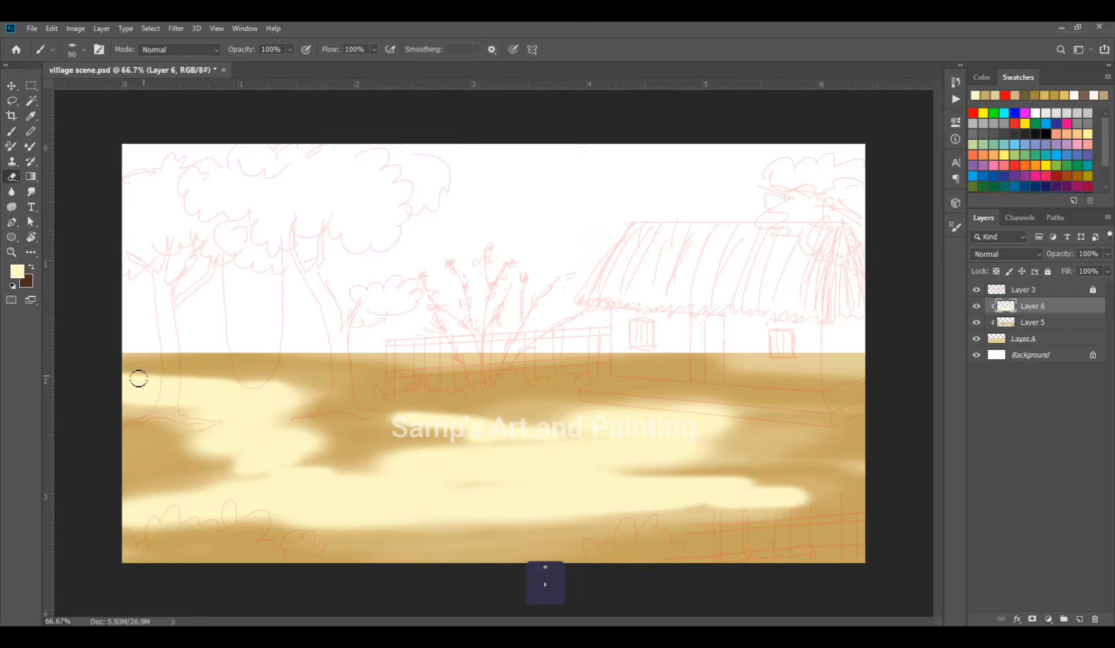
# Step: Blend the edges of the cream highlights into the ground with the eraser at 125 to 150 px
pyautogui.press('e')
pyautogui.press('[')
pyautogui.press('[')
pyautogui.press('[')
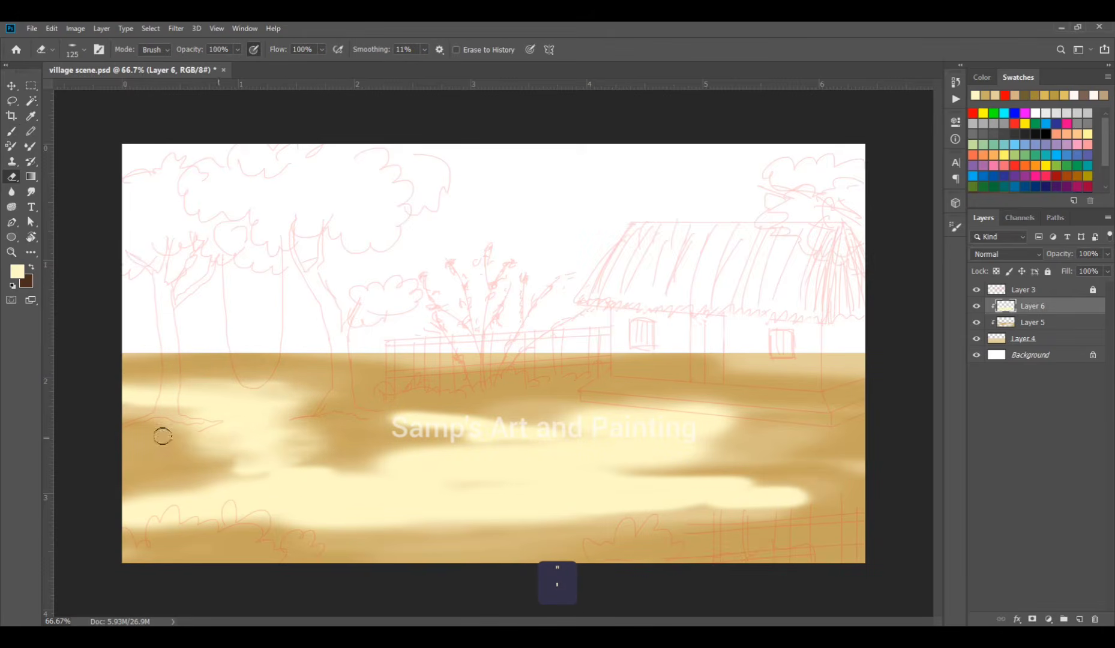
pyautogui.moveTo(487, 442)
pyautogui.mouseDown()
pyautogui.moveTo(484, 419)
pyautogui.moveTo(430, 443)
pyautogui.mouseUp()
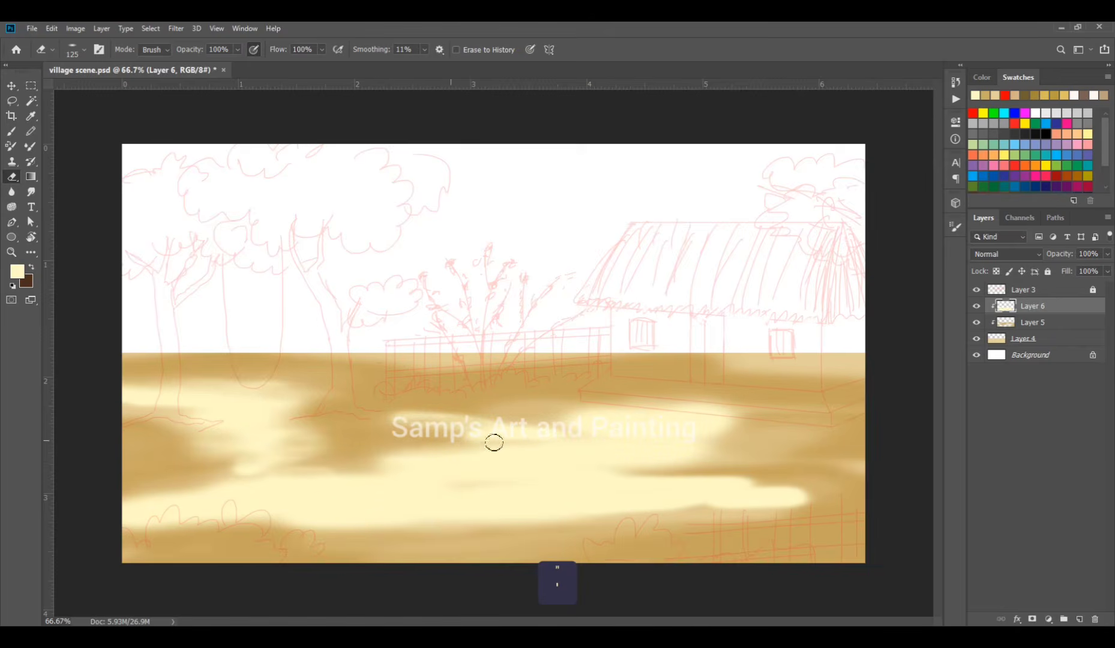
pyautogui.press(']')
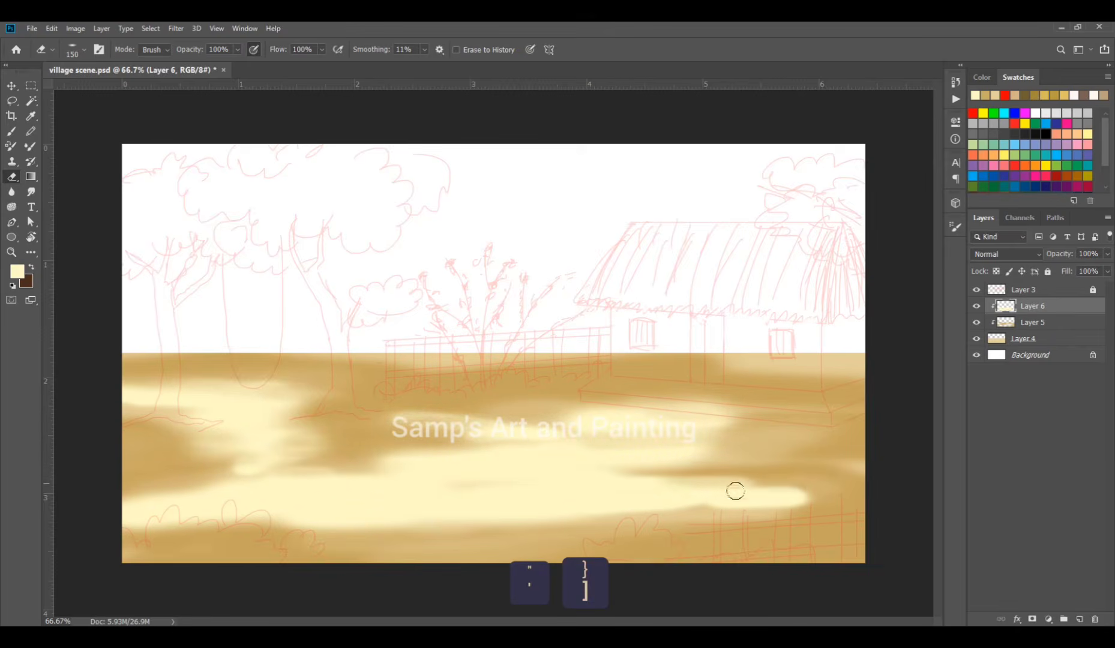
pyautogui.moveTo(686, 514)
pyautogui.mouseDown()
pyautogui.moveTo(546, 532)
pyautogui.moveTo(384, 517)
pyautogui.moveTo(604, 521)
pyautogui.moveTo(179, 542)
pyautogui.moveTo(186, 530)
pyautogui.moveTo(436, 465)
pyautogui.moveTo(308, 464)
pyautogui.moveTo(200, 487)
pyautogui.moveTo(279, 479)
pyautogui.moveTo(222, 474)
pyautogui.moveTo(502, 426)
pyautogui.mouseUp()
pyautogui.moveTo(616, 418)
pyautogui.mouseDown()
pyautogui.moveTo(741, 410)
pyautogui.moveTo(677, 455)
pyautogui.moveTo(752, 478)
pyautogui.moveTo(786, 509)
pyautogui.moveTo(591, 464)
pyautogui.moveTo(574, 419)
pyautogui.moveTo(494, 427)
pyautogui.mouseUp()
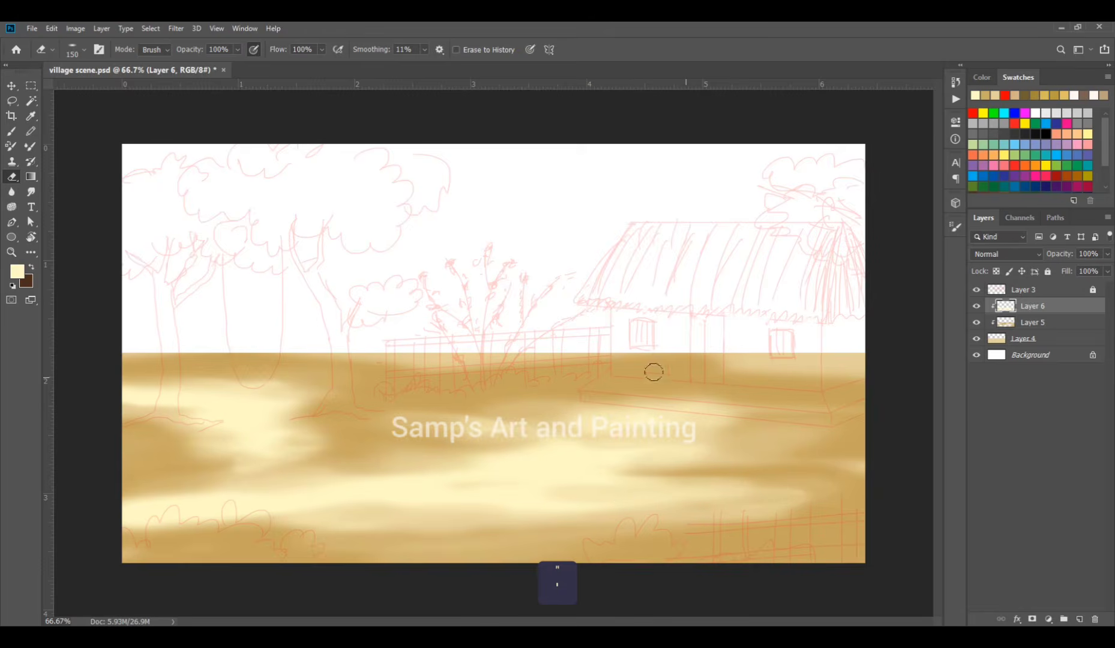
# Step: Enlarge the eraser to 250 px and fade the left and central cream highlights further
pyautogui.moveTo(309, 363); pyautogui.dragTo(173, 386)
pyautogui.press(']')
pyautogui.press(']')
pyautogui.press(']')
pyautogui.moveTo(282, 393); pyautogui.dragTo(135, 395)
pyautogui.moveTo(149, 510); pyautogui.dragTo(453, 495)
pyautogui.moveTo(675, 466); pyautogui.dragTo(609, 466)
# Step: Set the highlight layer to Overlay at 71% opacity, and group it with the other two ground layers
pyautogui.click(1001, 255)
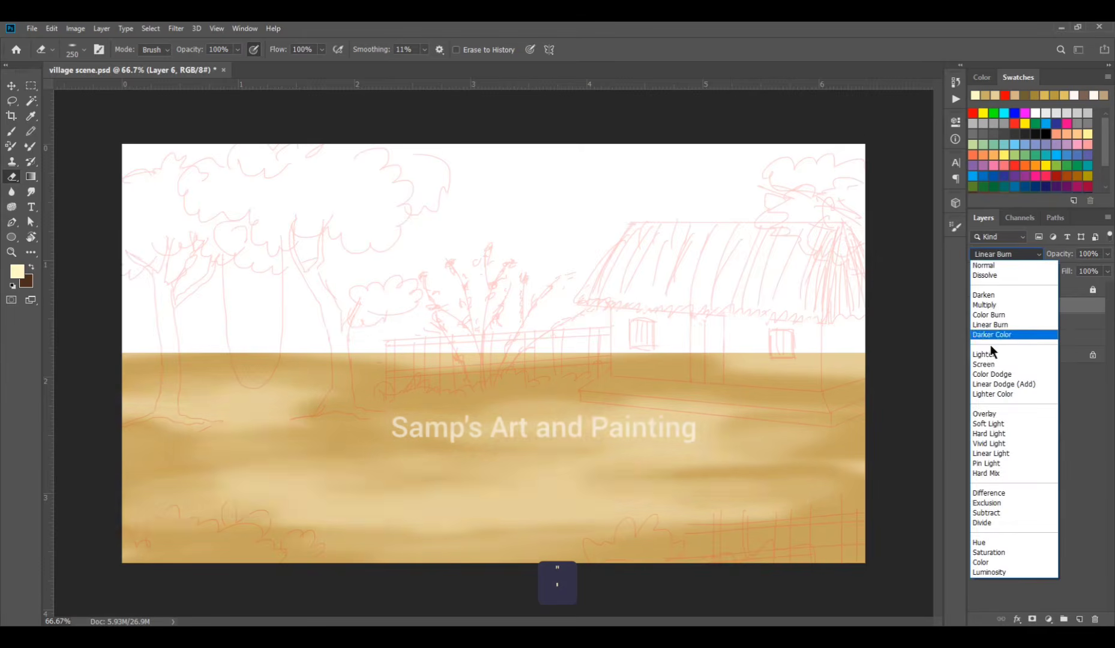
pyautogui.click(986, 413)
pyautogui.moveTo(1064, 257); pyautogui.dragTo(1046, 254)
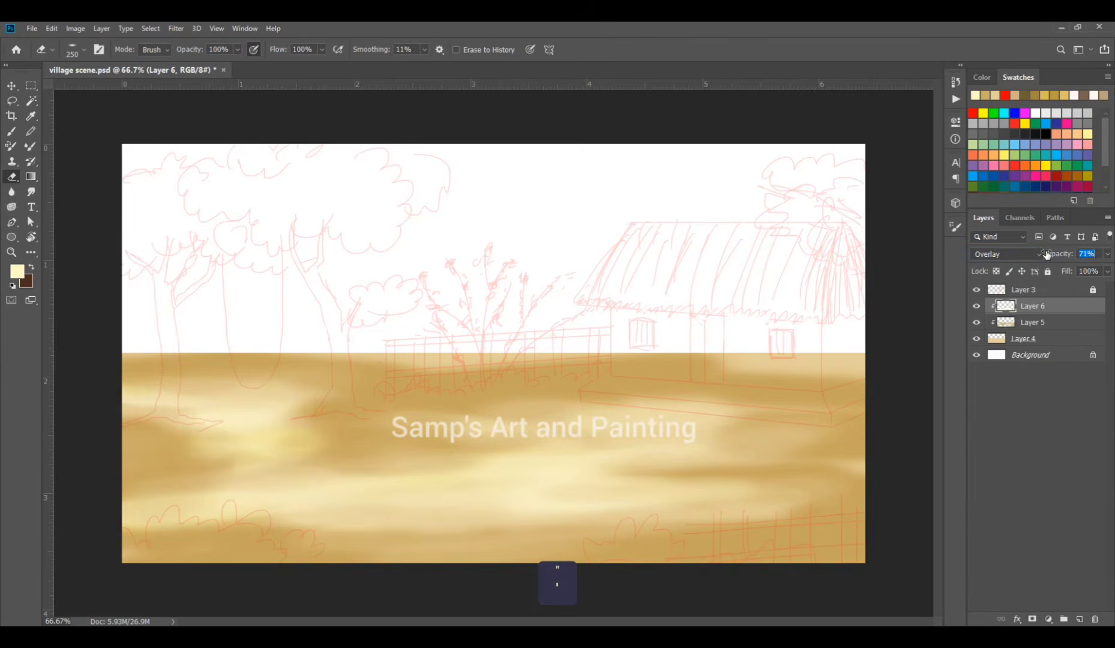
pyautogui.keyDown('shift'); pyautogui.click(1033, 338); pyautogui.keyUp('shift')
pyautogui.hotkey('ctrl', 'g')
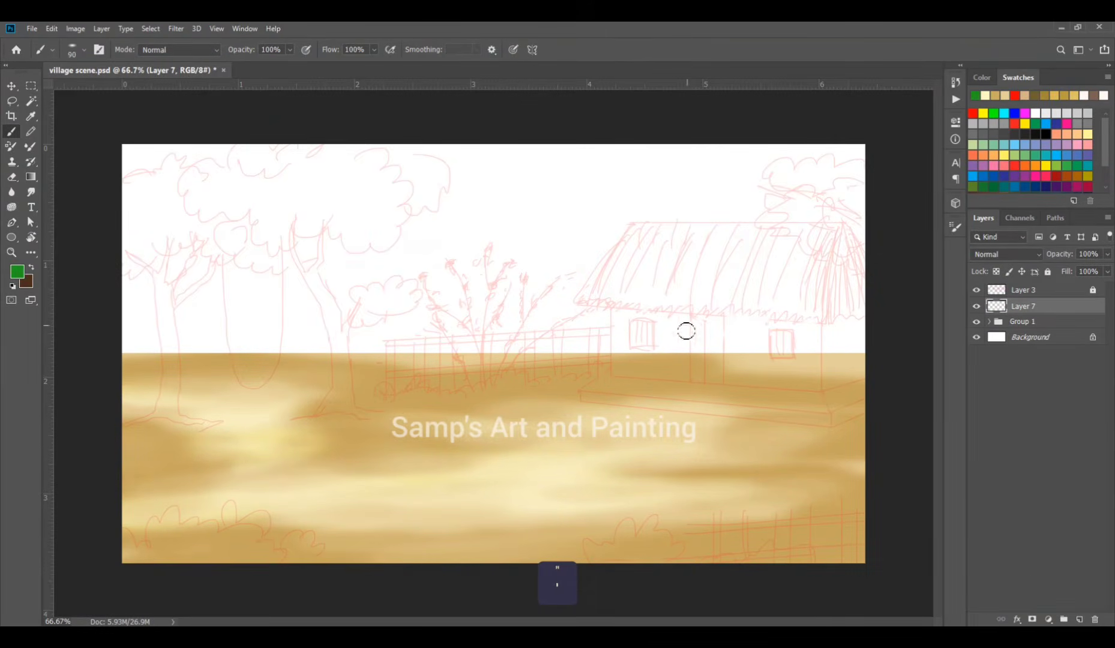
# Step: Paint scattered green grass patches across the ground and in the lower corners on the new layer
pyautogui.moveTo(737, 429)
pyautogui.mouseDown()
pyautogui.moveTo(785, 475)
pyautogui.moveTo(859, 480)
pyautogui.moveTo(849, 503)
pyautogui.moveTo(869, 462)
pyautogui.mouseUp()
pyautogui.press(']')
pyautogui.moveTo(766, 515)
pyautogui.mouseDown()
pyautogui.moveTo(780, 516)
pyautogui.moveTo(744, 543)
pyautogui.moveTo(824, 563)
pyautogui.mouseUp()
pyautogui.moveTo(340, 446)
pyautogui.mouseDown()
pyautogui.moveTo(399, 455)
pyautogui.moveTo(363, 410)
pyautogui.moveTo(471, 451)
pyautogui.moveTo(447, 455)
pyautogui.mouseUp()
pyautogui.moveTo(143, 471); pyautogui.dragTo(213, 480)
pyautogui.moveTo(128, 549); pyautogui.dragTo(345, 549)
pyautogui.moveTo(460, 398); pyautogui.dragTo(579, 395)
pyautogui.moveTo(360, 378); pyautogui.dragTo(411, 377)
pyautogui.moveTo(150, 386); pyautogui.dragTo(255, 383)
# Step: Soften the edges of the green grass patches with the eraser, adjusting its size to about 125 px
pyautogui.press('e')
pyautogui.moveTo(183, 387)
pyautogui.mouseDown()
pyautogui.moveTo(243, 390)
pyautogui.moveTo(218, 394)
pyautogui.mouseUp()
pyautogui.press('[')
pyautogui.moveTo(138, 396)
pyautogui.mouseDown()
pyautogui.moveTo(198, 388)
pyautogui.moveTo(108, 387)
pyautogui.moveTo(235, 394)
pyautogui.moveTo(258, 382)
pyautogui.moveTo(223, 436)
pyautogui.moveTo(297, 393)
pyautogui.moveTo(291, 377)
pyautogui.moveTo(341, 364)
pyautogui.moveTo(371, 367)
pyautogui.moveTo(373, 396)
pyautogui.moveTo(336, 394)
pyautogui.moveTo(435, 389)
pyautogui.mouseUp()
pyautogui.press(']')
pyautogui.moveTo(474, 346)
pyautogui.mouseDown()
pyautogui.moveTo(442, 378)
pyautogui.moveTo(452, 400)
pyautogui.moveTo(535, 412)
pyautogui.moveTo(515, 383)
pyautogui.moveTo(533, 402)
pyautogui.moveTo(490, 423)
pyautogui.mouseUp()
pyautogui.moveTo(357, 433)
pyautogui.mouseDown()
pyautogui.moveTo(284, 454)
pyautogui.moveTo(379, 463)
pyautogui.moveTo(466, 451)
pyautogui.moveTo(377, 431)
pyautogui.mouseUp()
pyautogui.moveTo(705, 441)
pyautogui.mouseDown()
pyautogui.moveTo(845, 440)
pyautogui.moveTo(840, 465)
pyautogui.moveTo(640, 474)
pyautogui.moveTo(719, 456)
pyautogui.moveTo(760, 519)
pyautogui.moveTo(580, 540)
pyautogui.moveTo(817, 543)
pyautogui.mouseUp()
pyautogui.moveTo(319, 527)
pyautogui.mouseDown()
pyautogui.moveTo(260, 564)
pyautogui.moveTo(165, 493)
pyautogui.moveTo(204, 474)
pyautogui.moveTo(138, 456)
pyautogui.moveTo(195, 491)
pyautogui.mouseUp()
pyautogui.moveTo(338, 467)
pyautogui.mouseDown()
pyautogui.moveTo(298, 455)
pyautogui.moveTo(215, 471)
pyautogui.mouseUp()
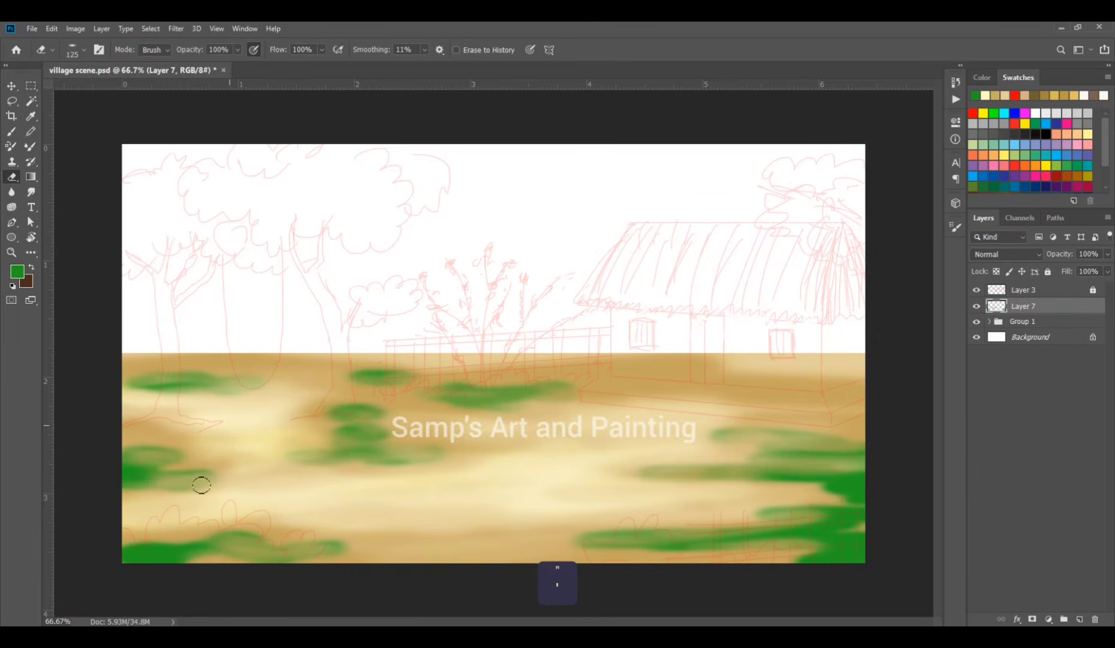
# Step: Enlarge the eraser to 150 px and fade the green grass patches in the middle of the ground and at the lower right
pyautogui.press(']')
pyautogui.moveTo(333, 433)
pyautogui.mouseDown()
pyautogui.moveTo(378, 412)
pyautogui.moveTo(396, 373)
pyautogui.mouseUp()
pyautogui.moveTo(192, 396); pyautogui.dragTo(242, 384)
pyautogui.moveTo(441, 396); pyautogui.dragTo(554, 408)
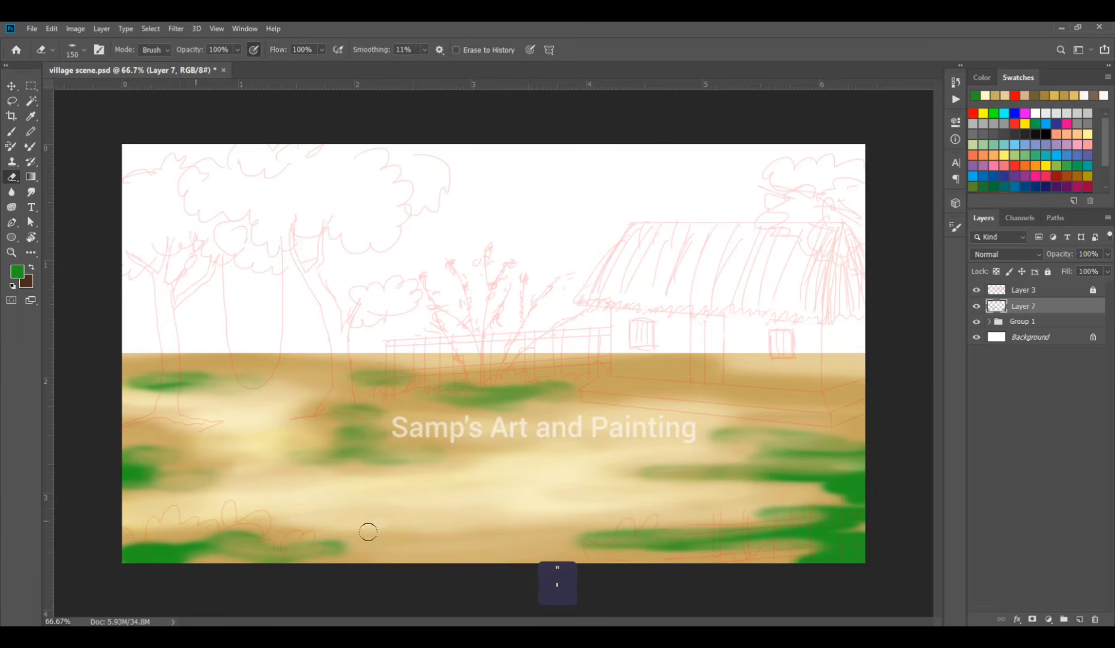
pyautogui.moveTo(668, 461)
pyautogui.mouseDown()
pyautogui.moveTo(627, 510)
pyautogui.moveTo(712, 501)
pyautogui.mouseUp()
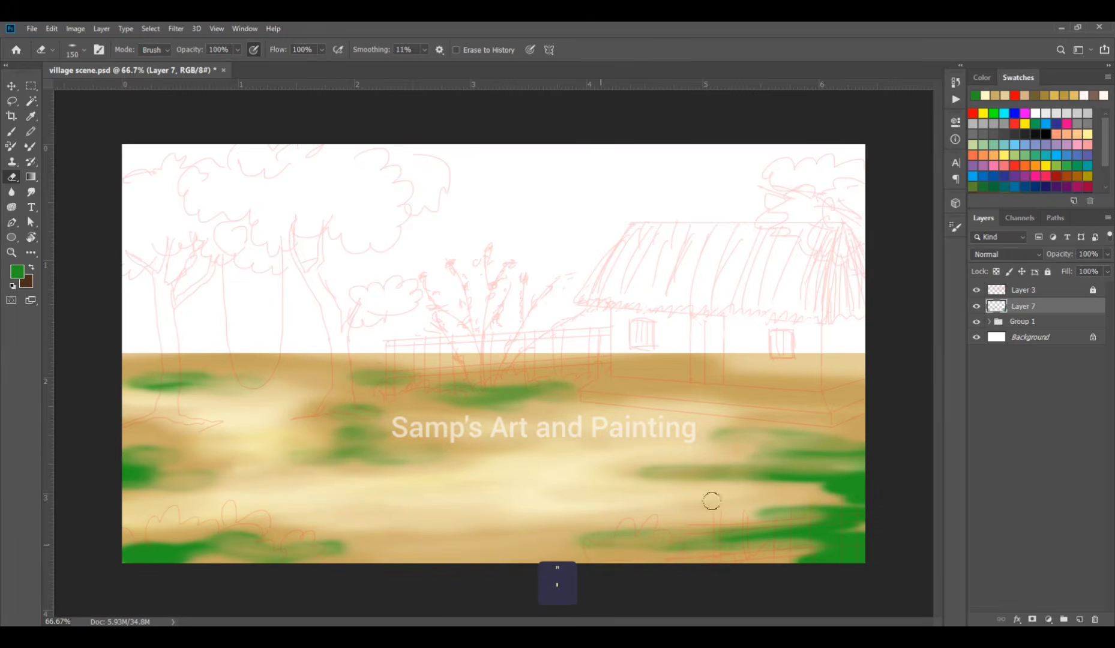
pyautogui.moveTo(825, 450)
pyautogui.mouseDown()
pyautogui.moveTo(858, 463)
pyautogui.moveTo(835, 516)
pyautogui.moveTo(730, 534)
pyautogui.mouseUp()
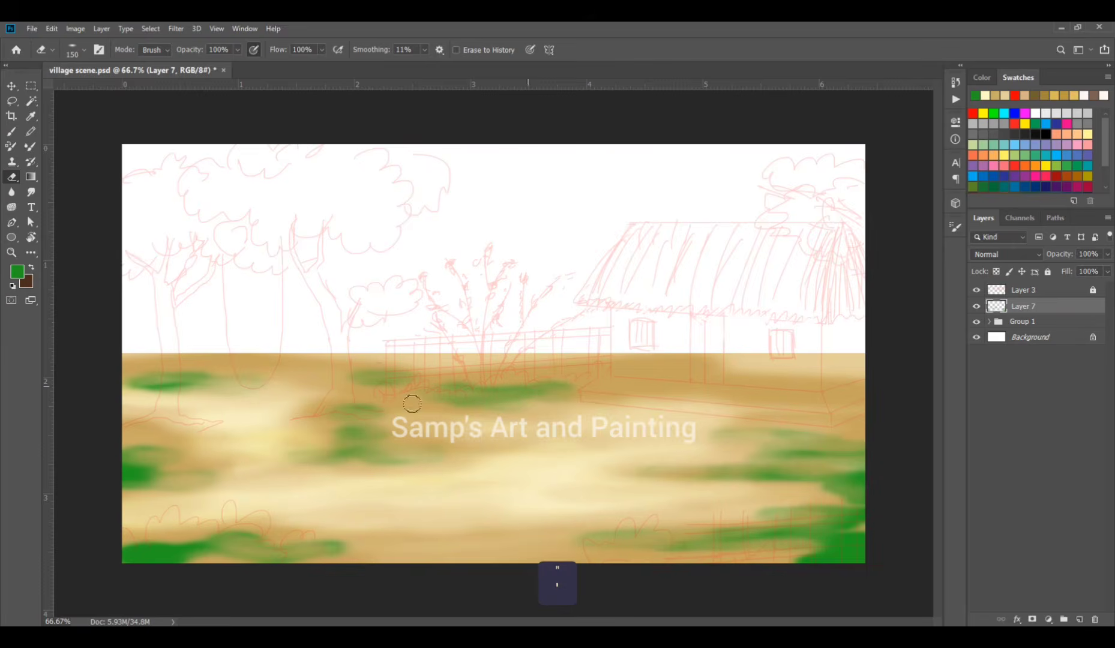
# Step: Add a new layer above the green grass layer, leave it unclipped, and set the brush colour to a light yellowish green
pyautogui.click(1020, 257)
pyautogui.click(1075, 391)
pyautogui.click(1079, 620)
pyautogui.hotkey('ctrl', 'alt', 'g')
pyautogui.press('b')
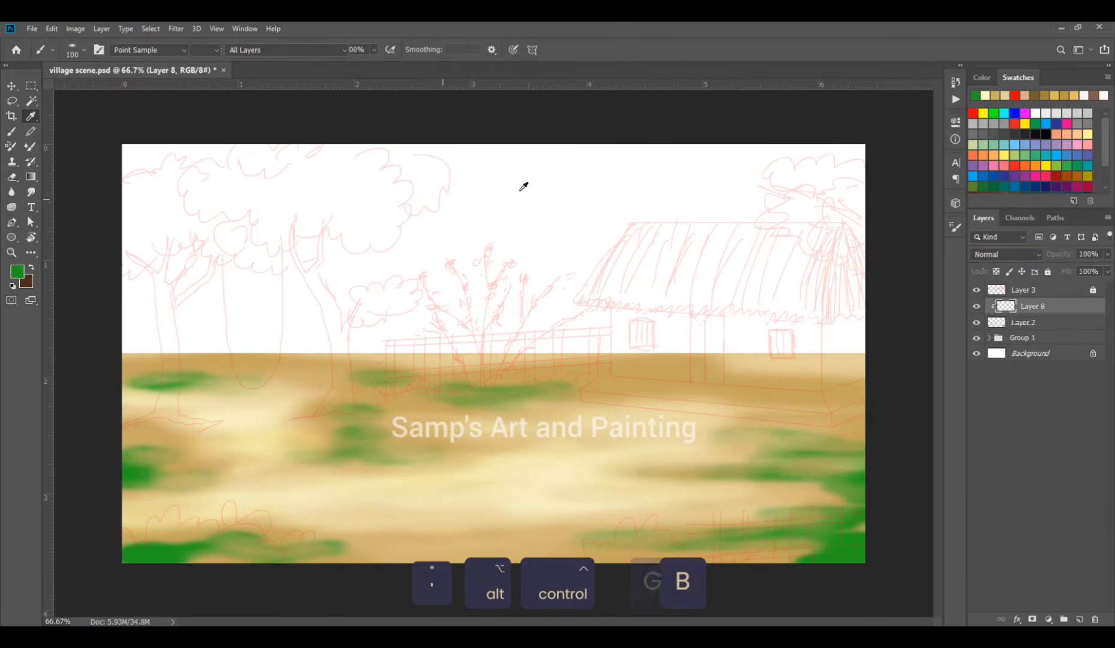
pyautogui.press("'")
pyautogui.click(741, 108)
pyautogui.moveTo(816, 182); pyautogui.dragTo(815, 191)
pyautogui.click(911, 72)
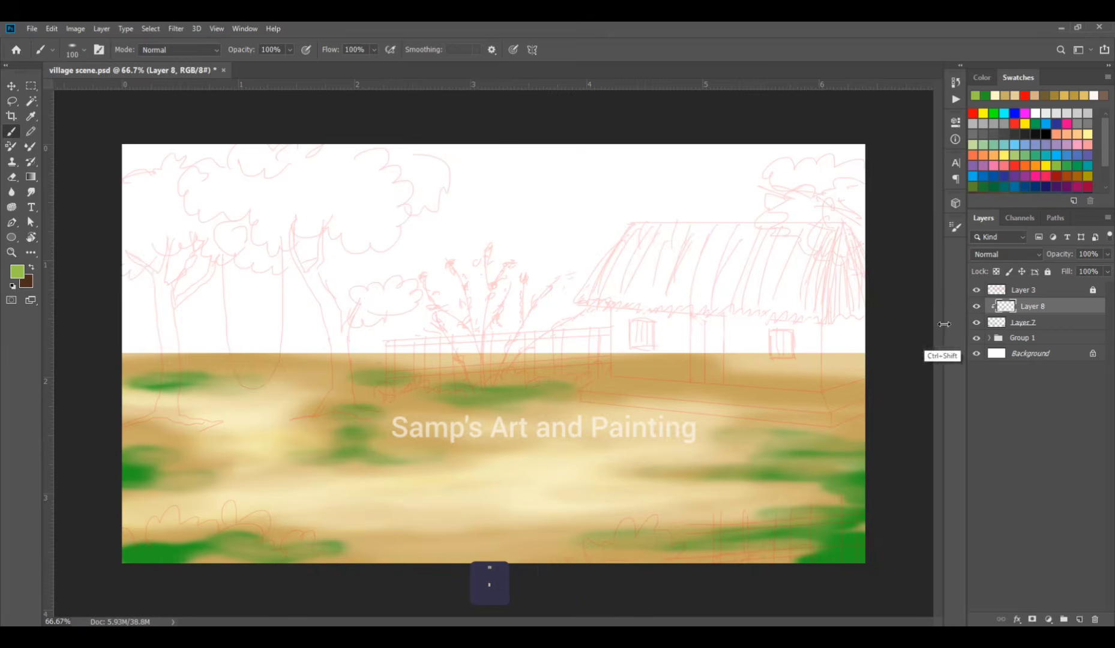
pyautogui.hotkey('ctrl', 'shift', 'g')
pyautogui.hotkey('ctrl', 'alt', 'g')
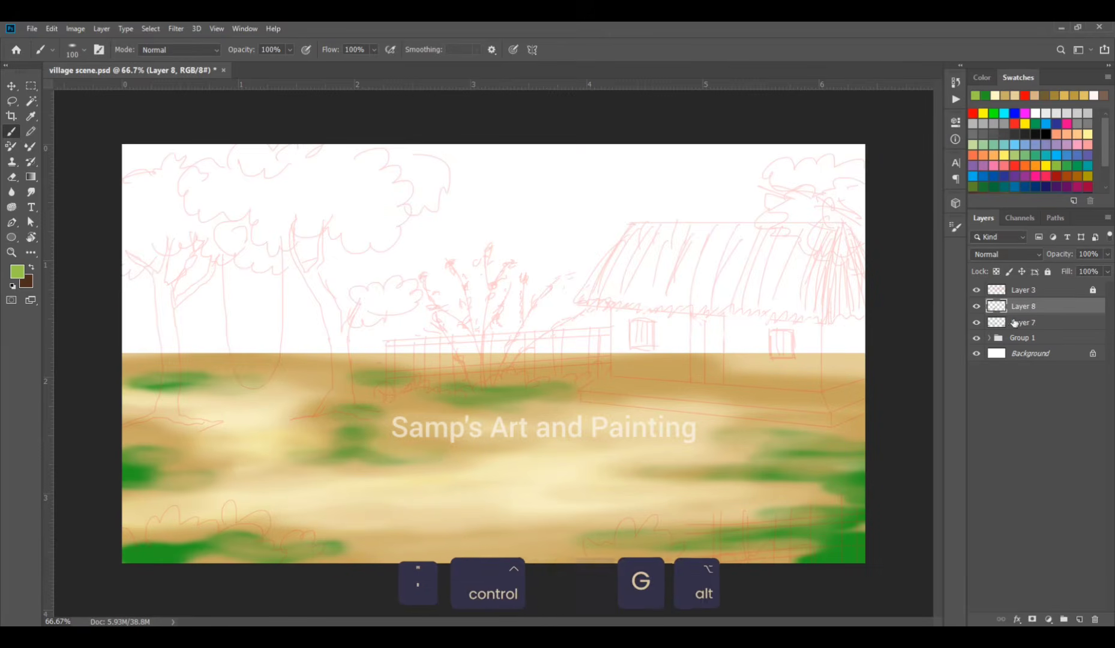
# Step: Paint light green patches over the grass across the ground and soften their edges with the 150 px eraser
pyautogui.moveTo(435, 424); pyautogui.dragTo(506, 424)
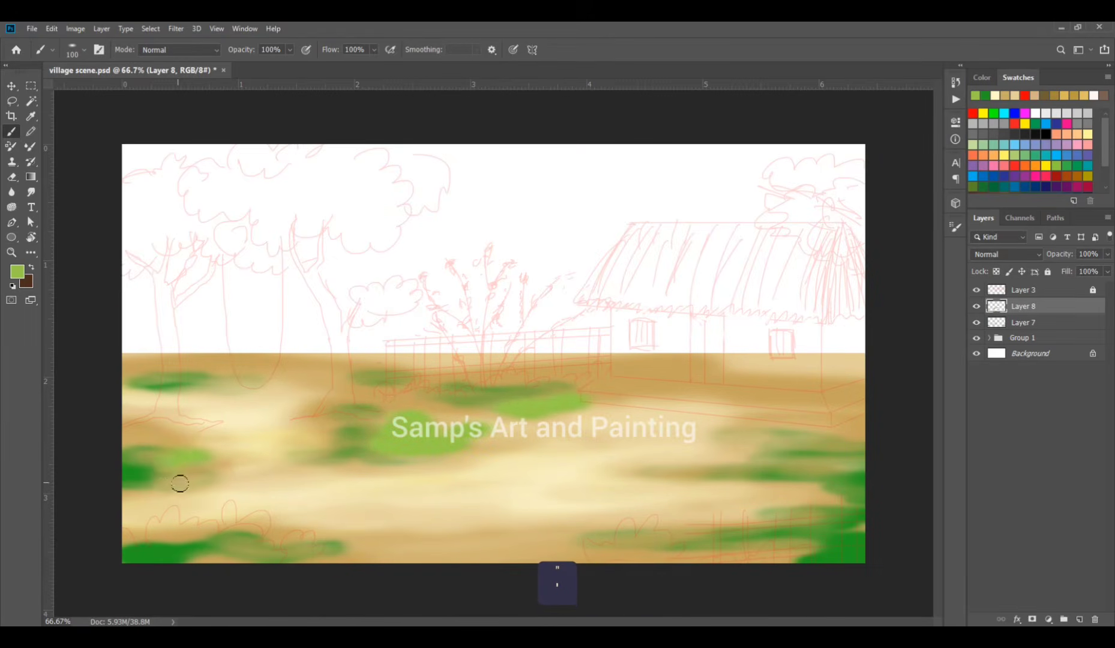
pyautogui.moveTo(163, 487); pyautogui.dragTo(262, 494)
pyautogui.moveTo(223, 554); pyautogui.dragTo(367, 552)
pyautogui.moveTo(748, 472)
pyautogui.mouseDown()
pyautogui.moveTo(812, 463)
pyautogui.moveTo(769, 443)
pyautogui.moveTo(799, 505)
pyautogui.moveTo(685, 527)
pyautogui.moveTo(763, 556)
pyautogui.mouseUp()
pyautogui.moveTo(303, 411); pyautogui.dragTo(324, 408)
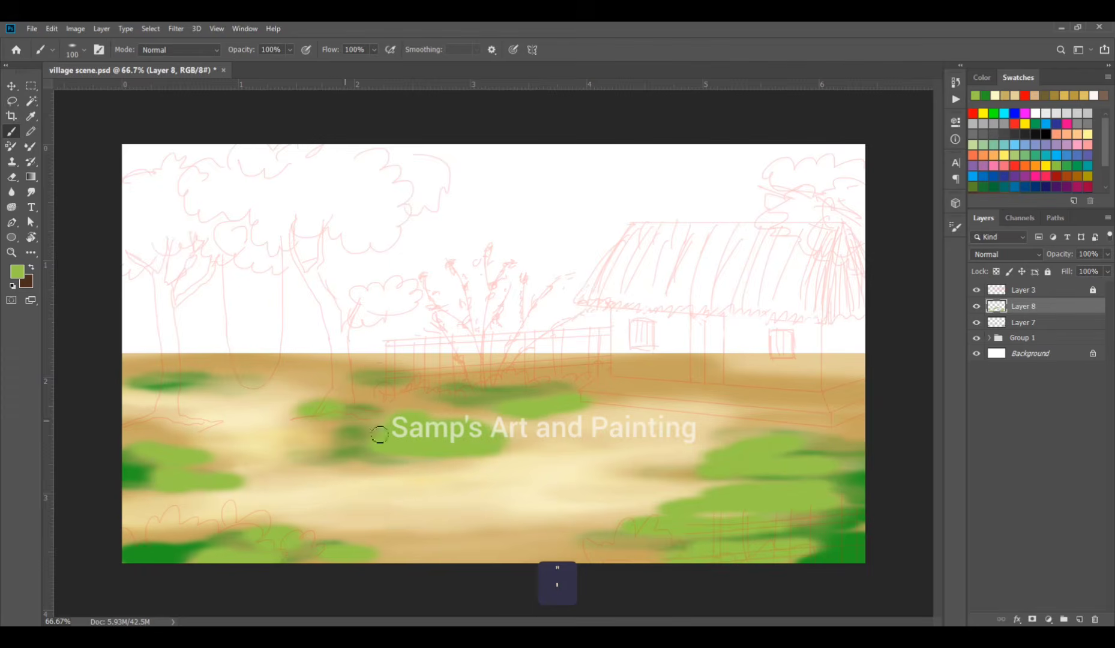
pyautogui.press('e')
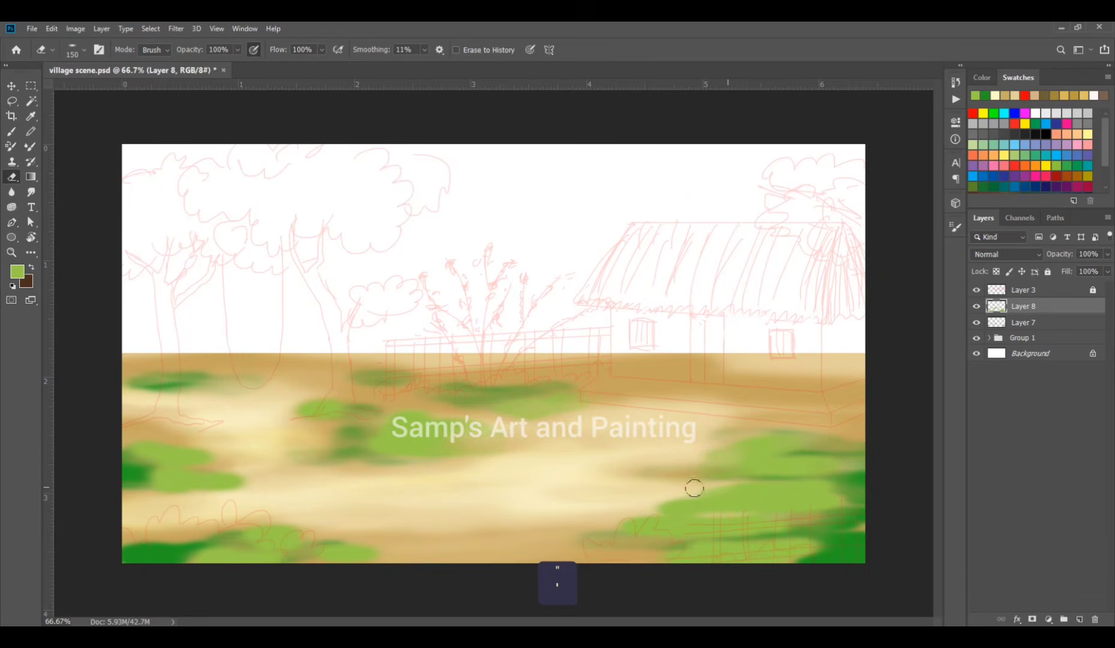
pyautogui.moveTo(715, 489); pyautogui.dragTo(612, 536)
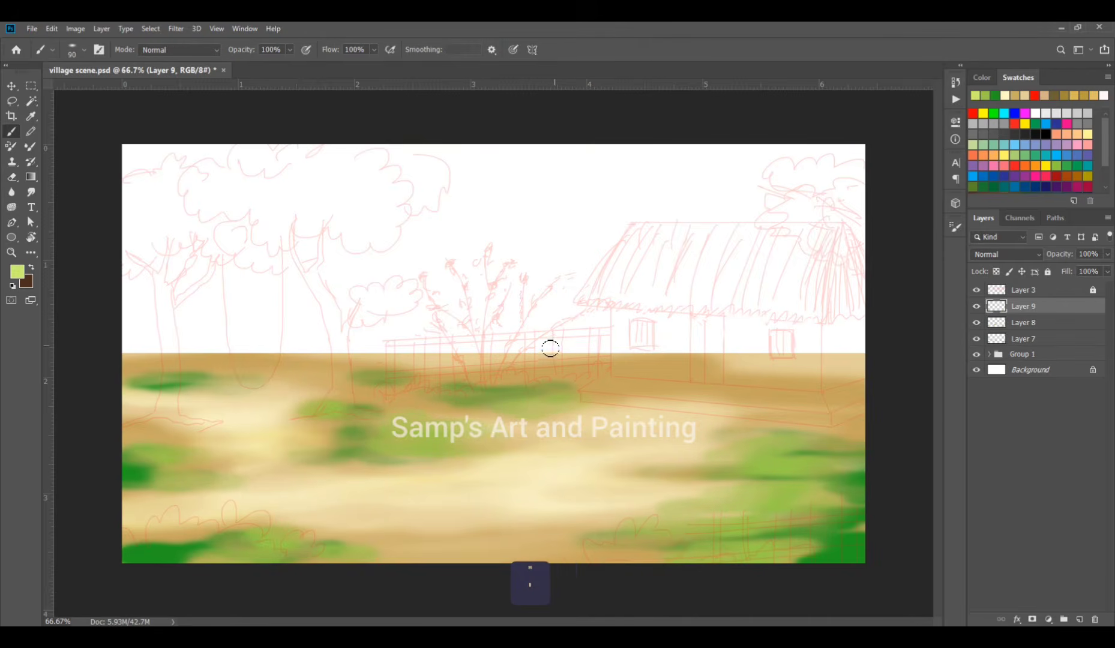
# Step: Reduce the brush to 45 px and paint pale yellow-green highlights on the central, left and right grass patches
pyautogui.press('[')
pyautogui.press('[')
pyautogui.moveTo(477, 417)
pyautogui.mouseDown()
pyautogui.moveTo(431, 459)
pyautogui.moveTo(579, 411)
pyautogui.mouseUp()
pyautogui.moveTo(768, 468)
pyautogui.mouseDown()
pyautogui.moveTo(751, 471)
pyautogui.moveTo(759, 448)
pyautogui.mouseUp()
pyautogui.moveTo(313, 546); pyautogui.dragTo(386, 553)
pyautogui.moveTo(175, 487); pyautogui.dragTo(213, 475)
pyautogui.moveTo(626, 523)
pyautogui.mouseDown()
pyautogui.moveTo(710, 533)
pyautogui.moveTo(713, 509)
pyautogui.mouseUp()
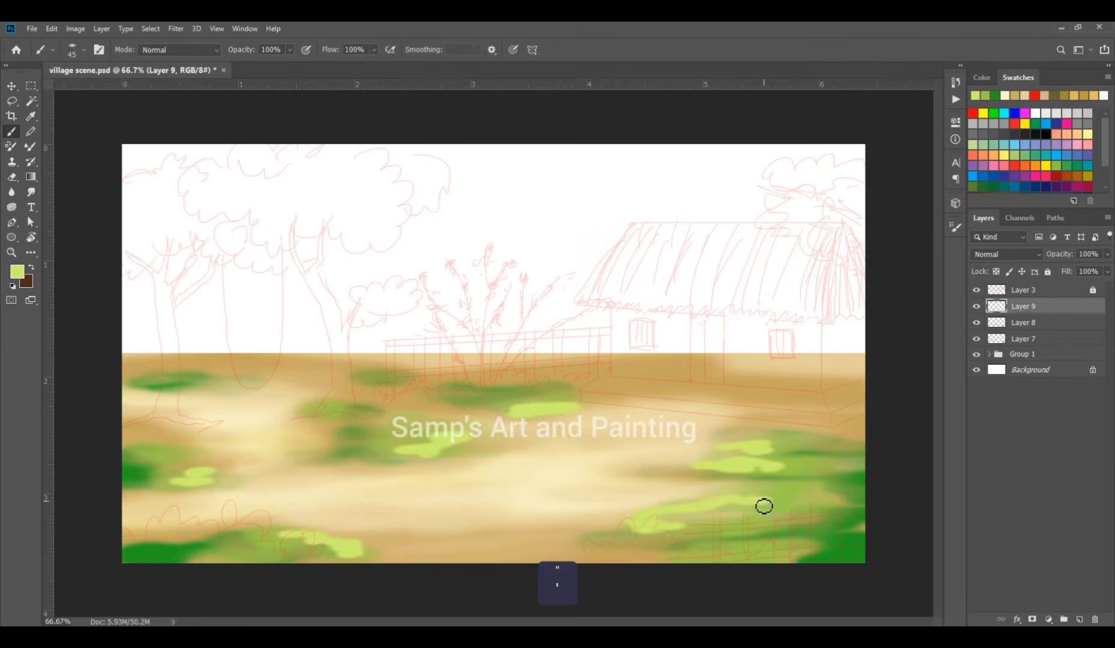
# Step: Blend the pale yellow-green highlights into the grass with the eraser, reducing its size for the smaller strokes
pyautogui.press('e')
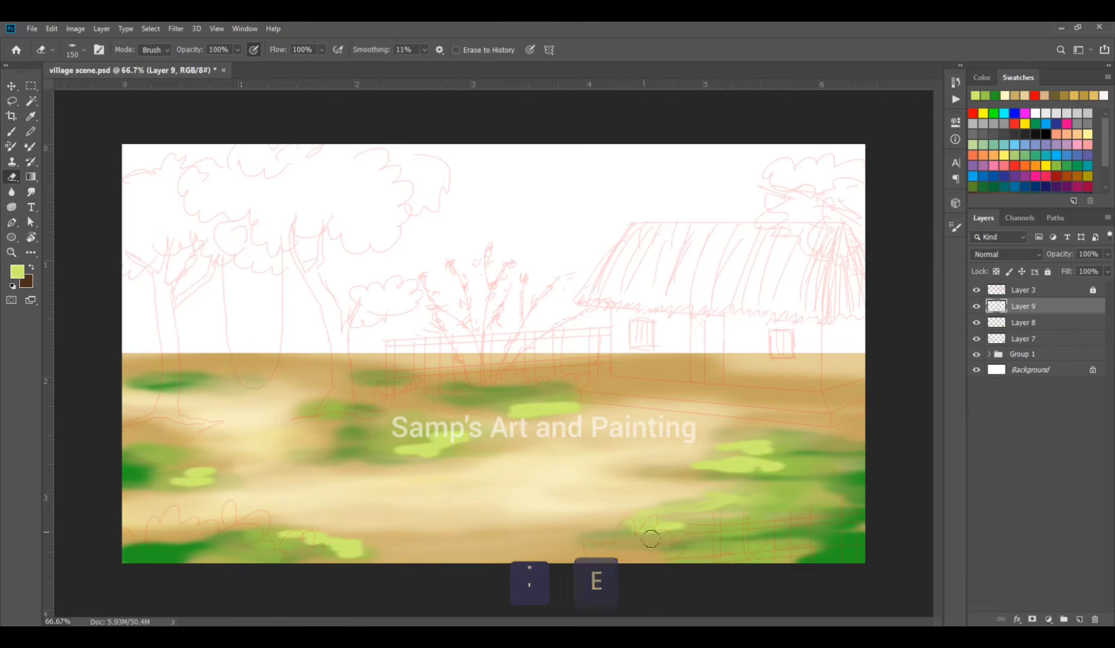
pyautogui.press('[')
pyautogui.press('[')
pyautogui.press('[')
pyautogui.moveTo(721, 460)
pyautogui.mouseDown()
pyautogui.moveTo(790, 463)
pyautogui.moveTo(733, 485)
pyautogui.moveTo(786, 451)
pyautogui.moveTo(746, 434)
pyautogui.moveTo(704, 464)
pyautogui.mouseUp()
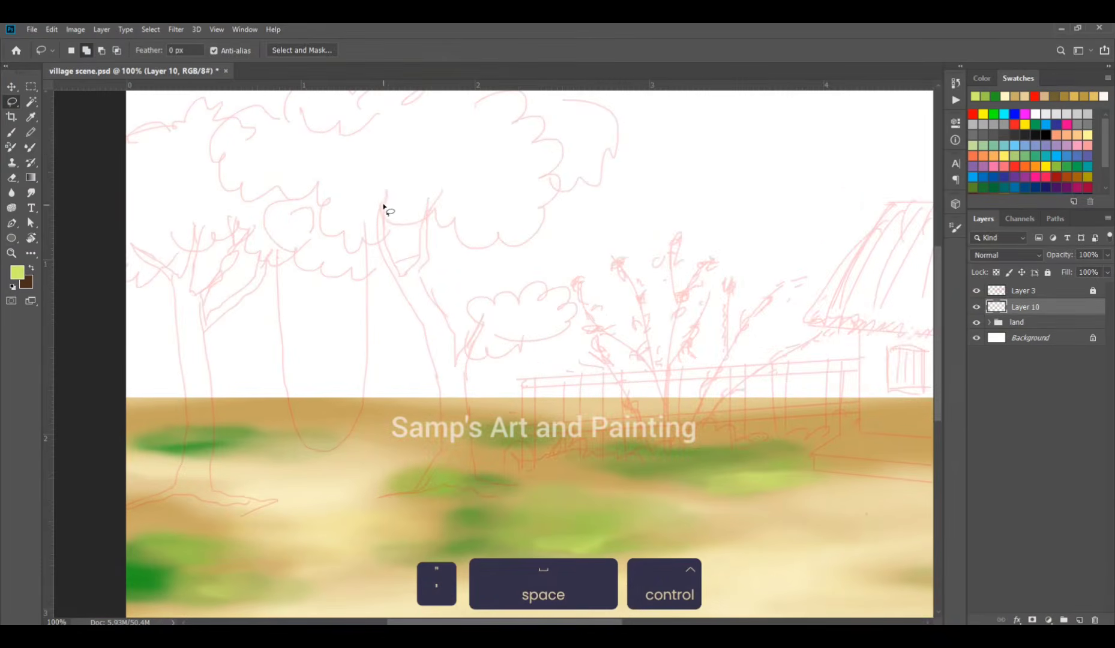
# Step: Lasso the trunk, branches and roots of the large tree along the sketch, fill them with golden brown, and deselect
pyautogui.moveTo(383, 201)
pyautogui.mouseDown()
pyautogui.moveTo(377, 230)
pyautogui.moveTo(433, 364)
pyautogui.moveTo(438, 403)
pyautogui.mouseUp()
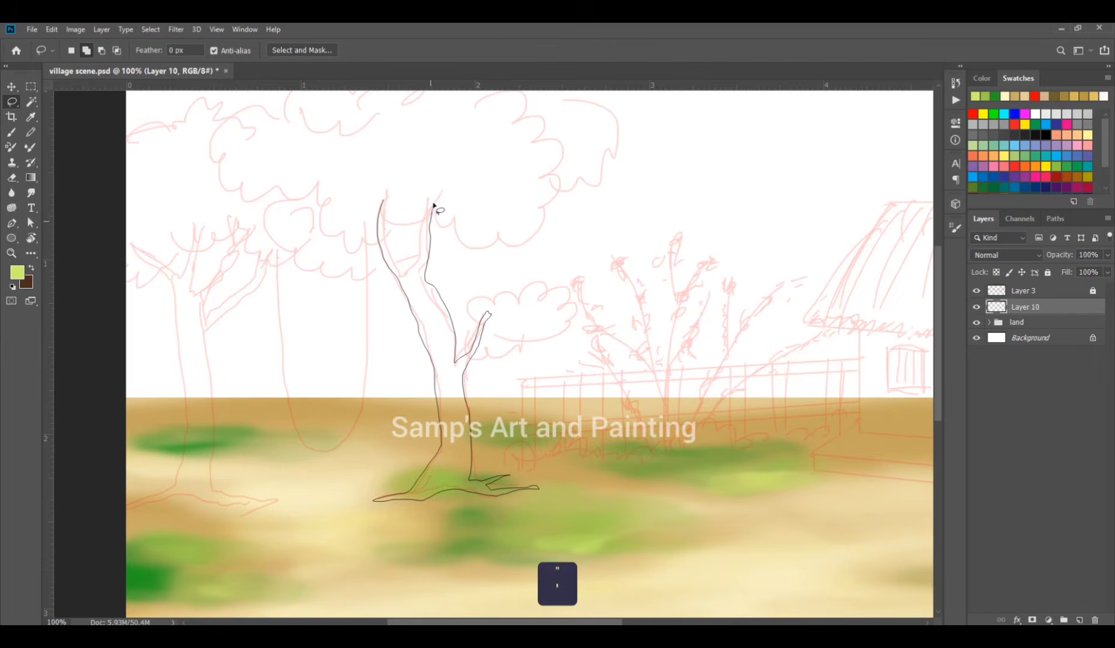
pyautogui.moveTo(387, 229); pyautogui.dragTo(373, 192)
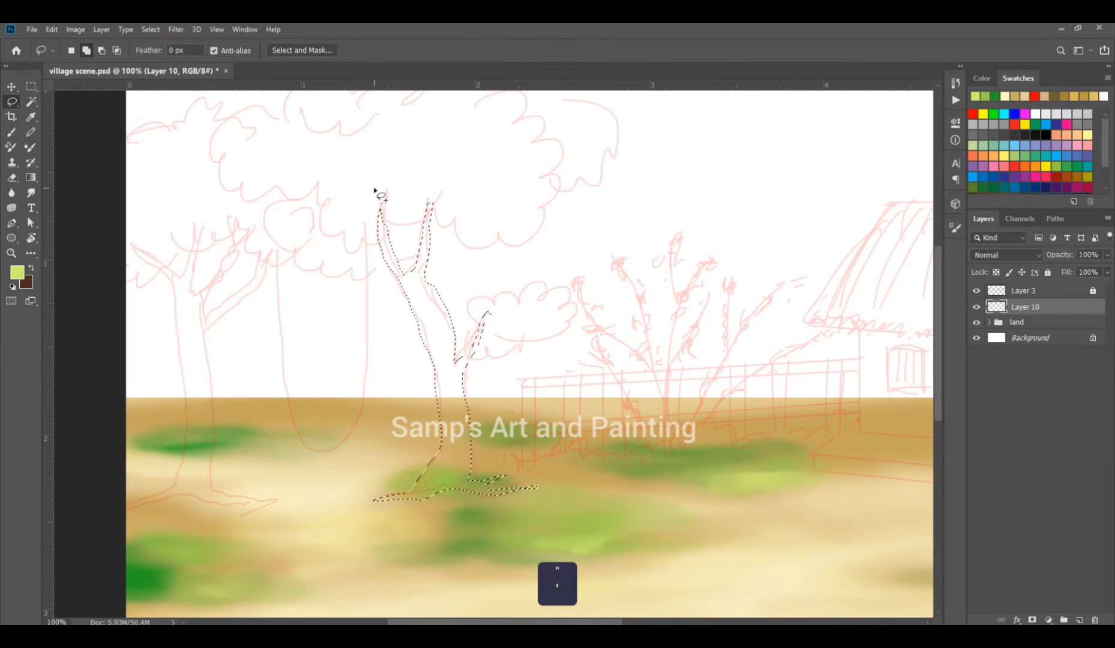
pyautogui.click(31, 117)
pyautogui.click(17, 272)
pyautogui.click(809, 212)
pyautogui.click(728, 120)
pyautogui.click(909, 74)
pyautogui.hotkey('alt', 'BackSpace')
pyautogui.hotkey('ctrl', 'd')
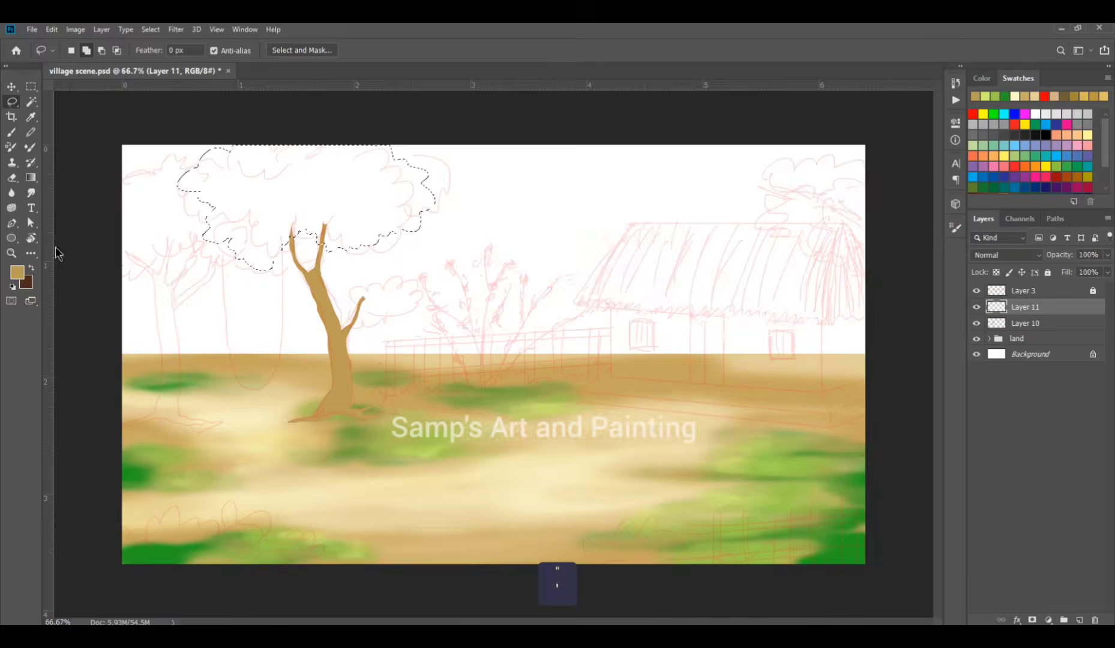
# Step: Fill the selected tree canopy with bright green, deselect, and move the canopy layer below the trunk layer
pyautogui.click(17, 273)
pyautogui.click(810, 180)
pyautogui.click(745, 103)
pyautogui.click(909, 73)
pyautogui.hotkey('alt', 'BackSpace')
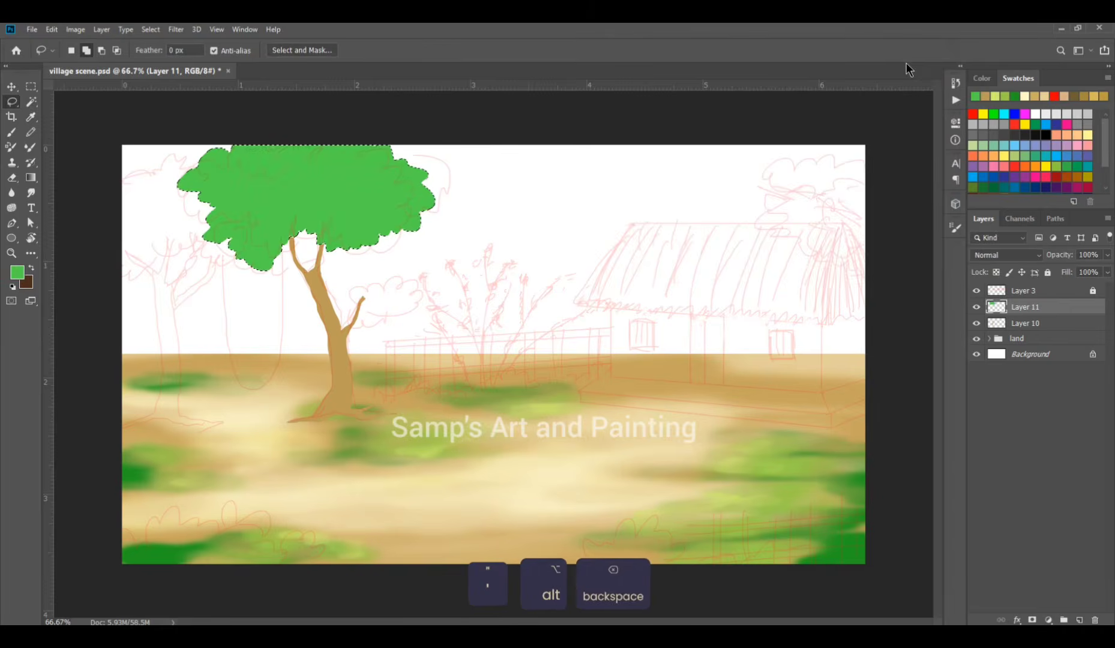
pyautogui.hotkey('ctrl', 'd')
pyautogui.moveTo(1059, 308); pyautogui.dragTo(1055, 329)
pyautogui.click(1034, 313)
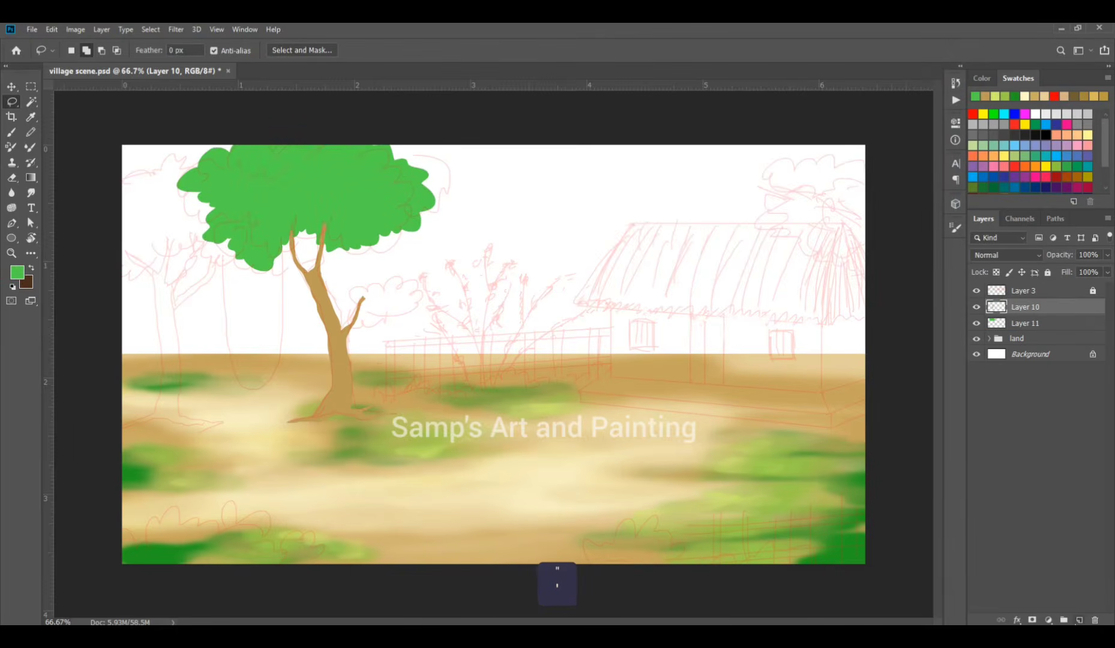
# Step: Add a layer clipped to the trunk layer and set the brush colour to a darker shade of the trunk's brown
pyautogui.click(1079, 620)
pyautogui.hotkey('ctrl', 'alt', 'g')
pyautogui.press('b')
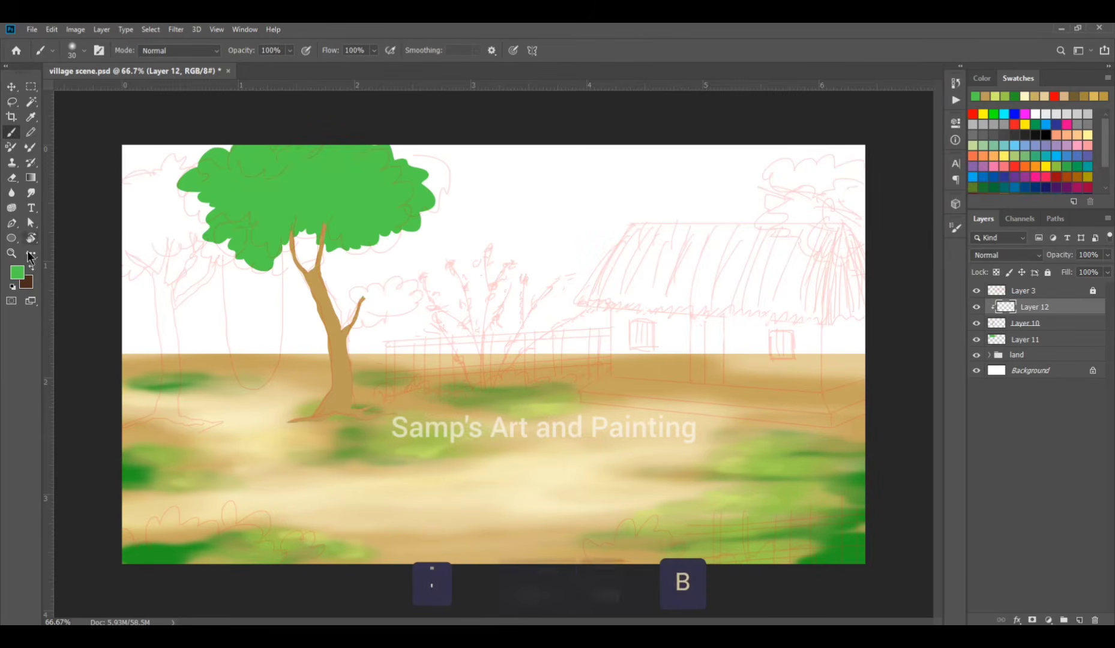
pyautogui.click(17, 273)
pyautogui.click(334, 333)
pyautogui.click(911, 76)
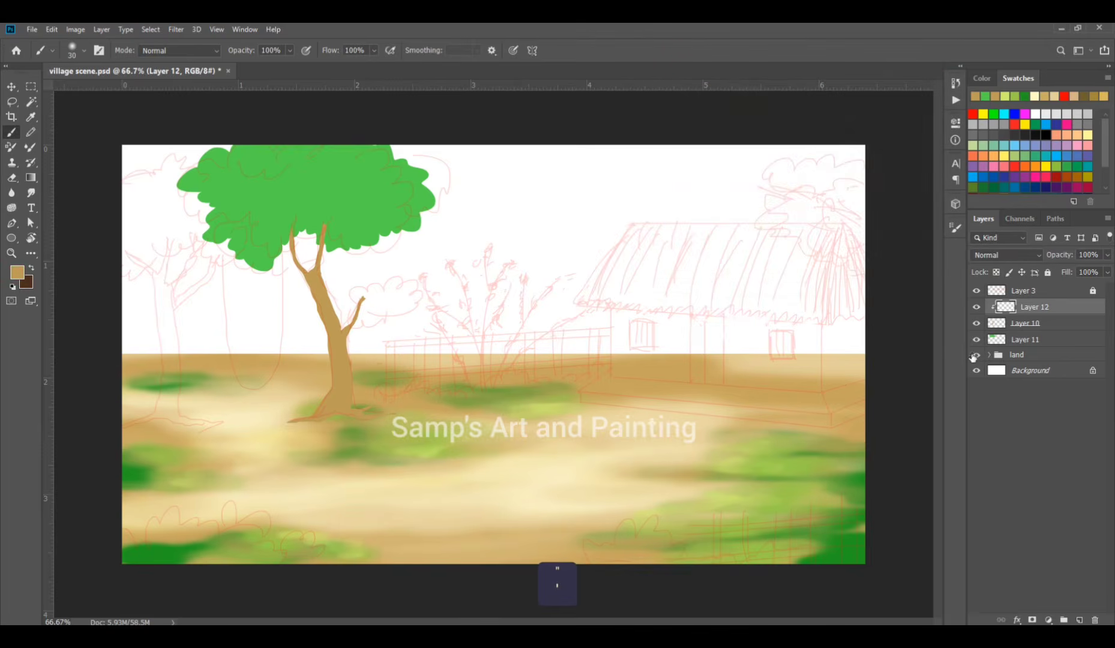
pyautogui.keyDown('ctrl'); pyautogui.click(323, 368); pyautogui.keyUp('ctrl')
pyautogui.click(16, 275)
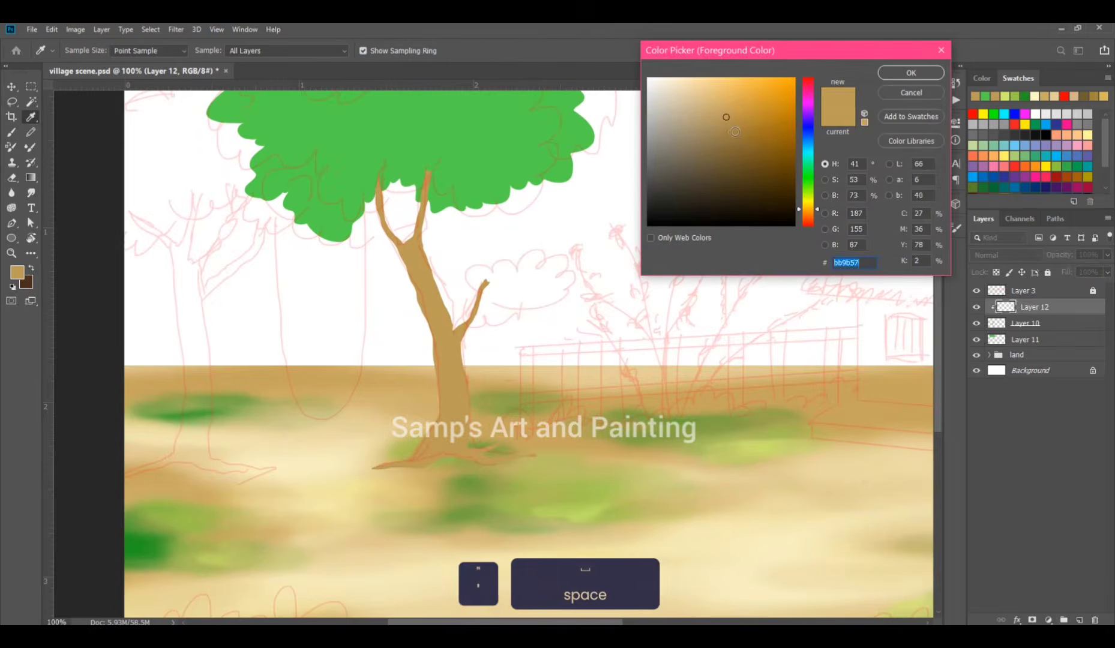
pyautogui.click(735, 131)
pyautogui.click(737, 145)
pyautogui.click(911, 74)
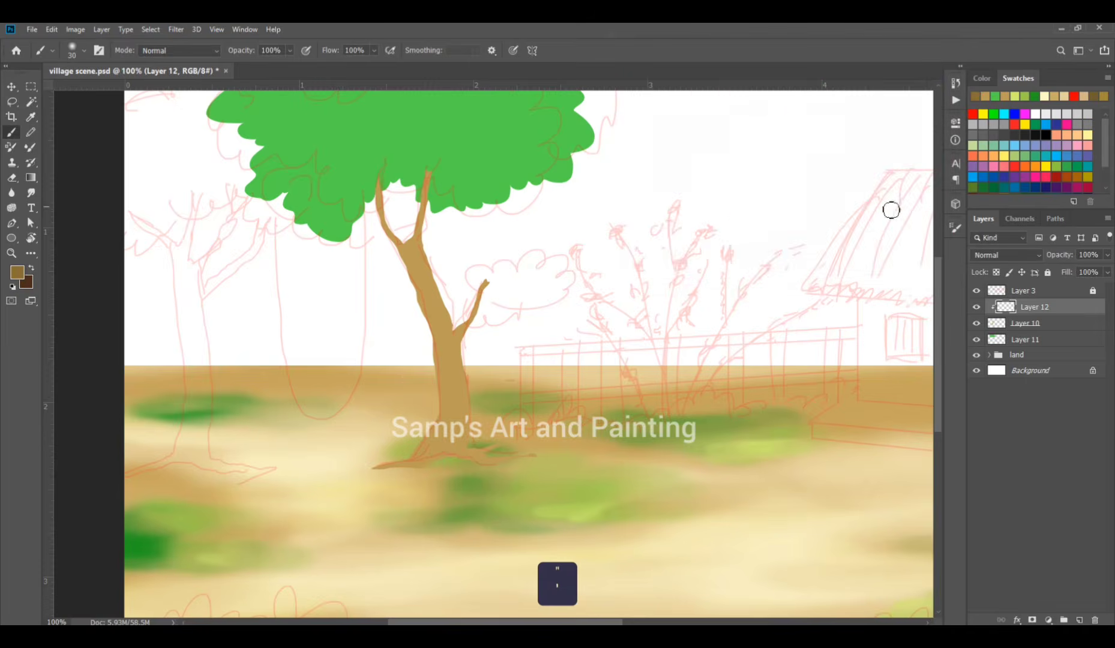
# Step: Choose a 50 px brush tip angled -47° with 41% roundness, and hide the red sketch on Layer 3
pyautogui.click(955, 228)
pyautogui.click(815, 264)
pyautogui.moveTo(910, 355); pyautogui.dragTo(923, 383)
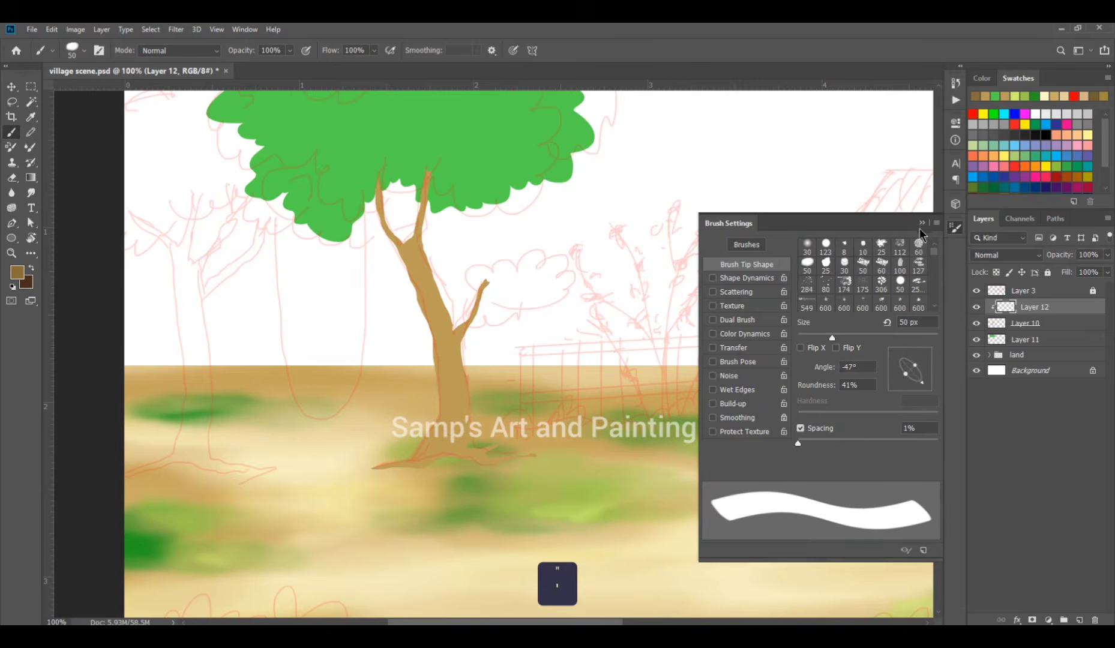
pyautogui.click(956, 228)
pyautogui.click(977, 291)
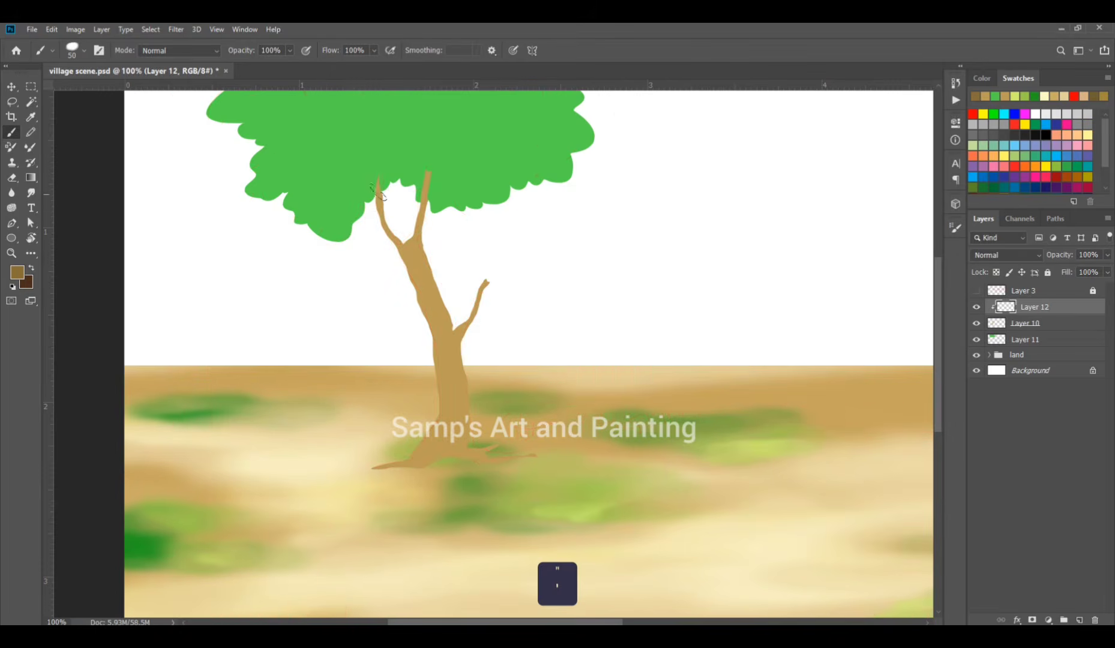
# Step: Paint dark brown shading along the trunk's left edge and down from its fork, adjusting the brush tip to a steeper angle
pyautogui.moveTo(400, 267)
pyautogui.mouseDown()
pyautogui.moveTo(441, 297)
pyautogui.moveTo(413, 317)
pyautogui.moveTo(423, 311)
pyautogui.moveTo(430, 364)
pyautogui.moveTo(409, 429)
pyautogui.moveTo(373, 468)
pyautogui.mouseUp()
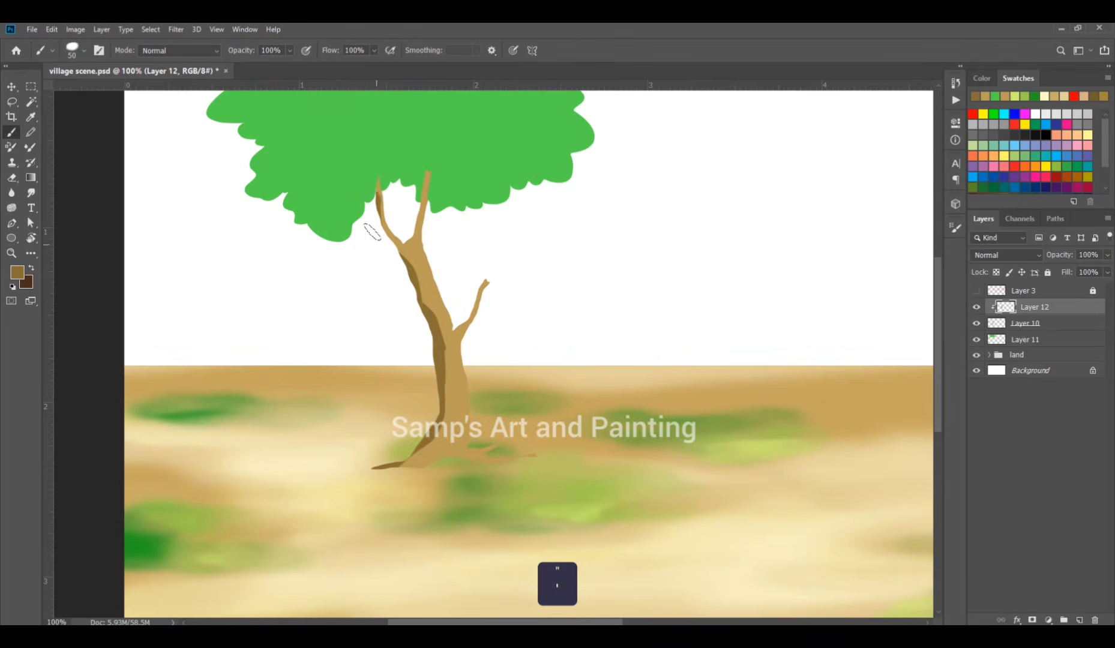
pyautogui.click(955, 228)
pyautogui.moveTo(923, 383); pyautogui.dragTo(913, 388)
pyautogui.moveTo(410, 237)
pyautogui.mouseDown()
pyautogui.moveTo(446, 313)
pyautogui.moveTo(473, 317)
pyautogui.moveTo(433, 295)
pyautogui.mouseUp()
pyautogui.press('p')
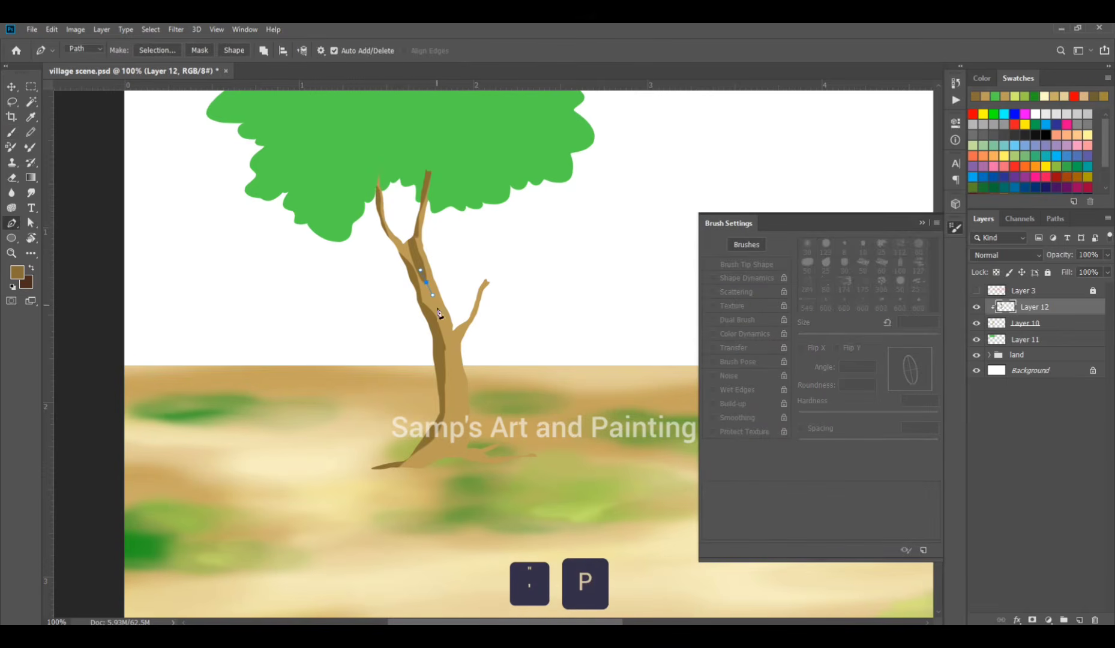
pyautogui.press('Return')
# Step: Reduce the brush size and paint dark bark streaks down the lower trunk, over the roots and along the small right branch
pyautogui.press('b')
pyautogui.press('[')
pyautogui.moveTo(441, 308)
pyautogui.mouseDown()
pyautogui.moveTo(456, 386)
pyautogui.moveTo(435, 461)
pyautogui.mouseUp()
pyautogui.moveTo(460, 407); pyautogui.dragTo(493, 482)
pyautogui.moveTo(445, 450); pyautogui.dragTo(414, 465)
pyautogui.moveTo(471, 411); pyautogui.dragTo(459, 353)
pyautogui.moveTo(485, 295); pyautogui.dragTo(462, 321)
# Step: Set the eraser to 40 px with a tip angle of -74°, keeping 33% roundness
pyautogui.press('e')
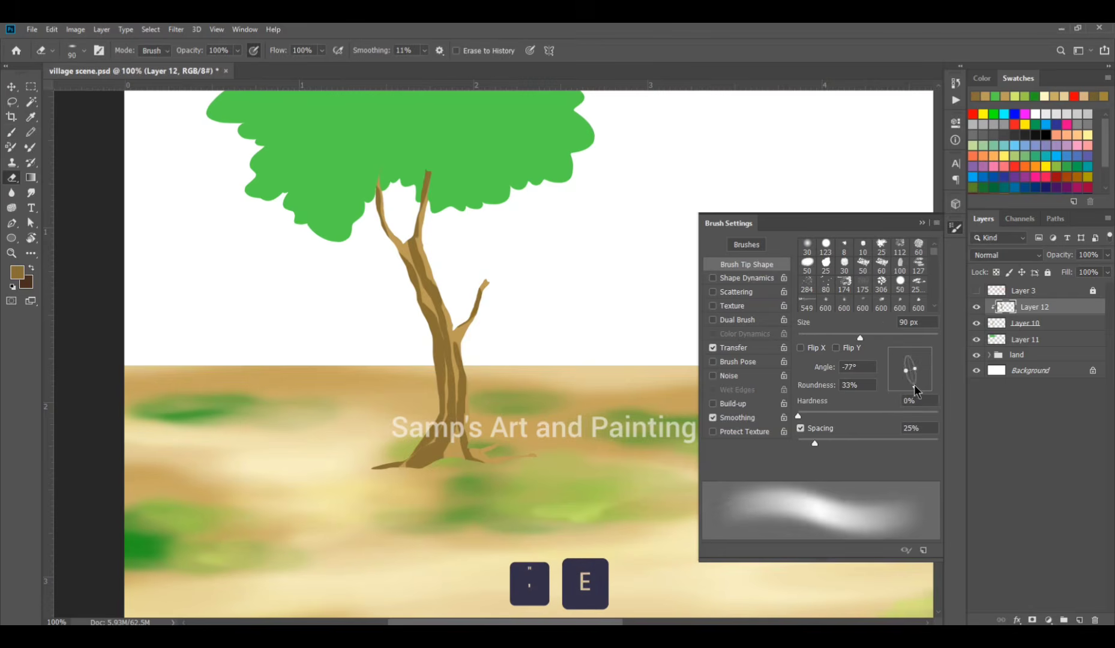
pyautogui.press('[')
pyautogui.press('[')
pyautogui.press('[')
pyautogui.press('[')
pyautogui.press('[')
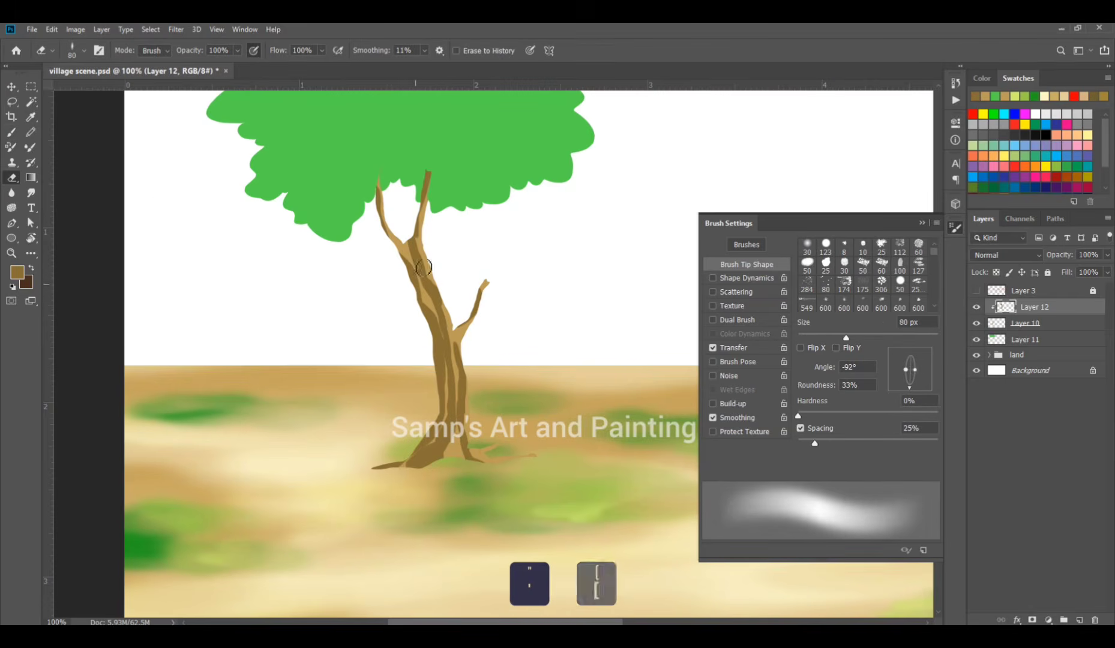
pyautogui.moveTo(909, 388); pyautogui.dragTo(916, 389)
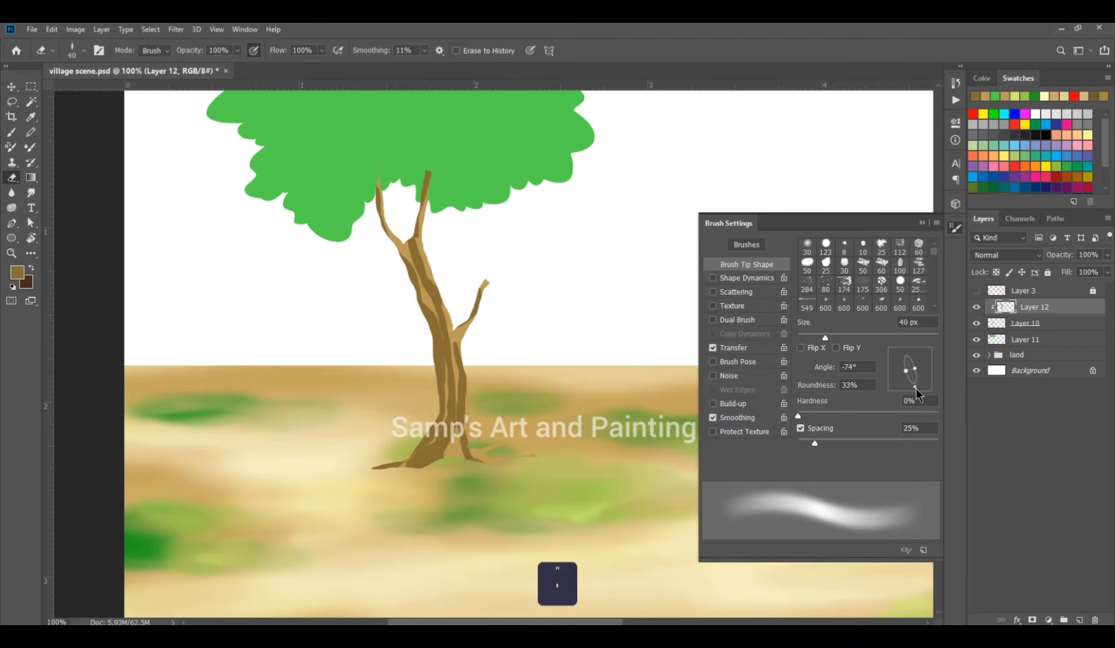
# Step: Blend the dark shading into the trunk with the eraser along the bark, at the fork and around the roots
pyautogui.moveTo(453, 327); pyautogui.dragTo(451, 393)
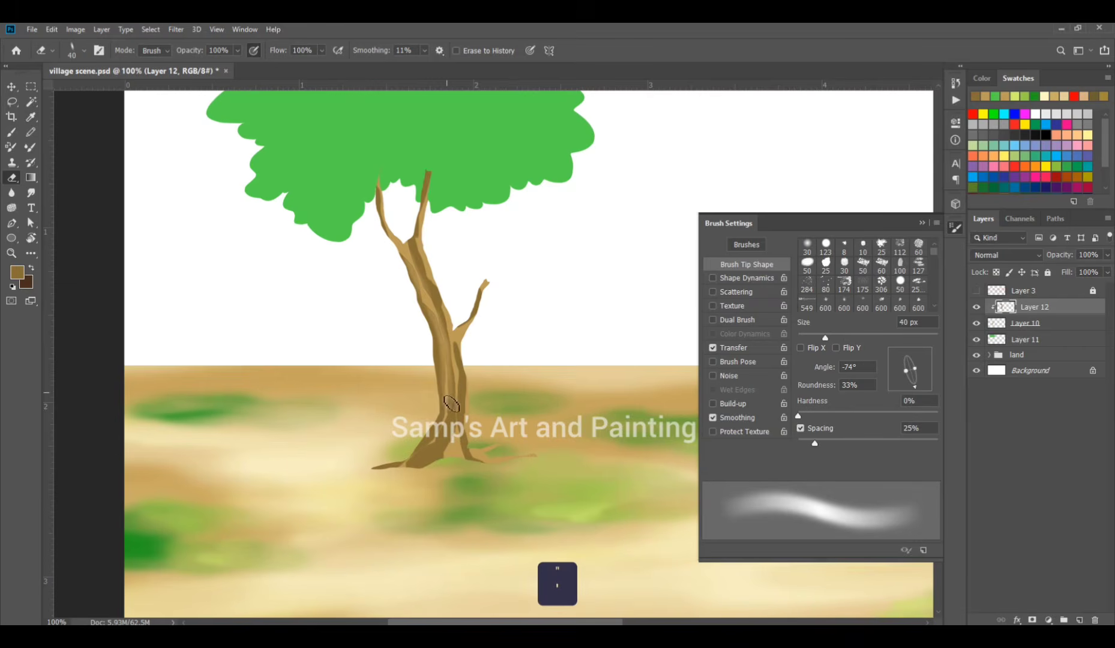
pyautogui.moveTo(435, 438); pyautogui.dragTo(419, 464)
pyautogui.moveTo(432, 259); pyautogui.dragTo(424, 245)
pyautogui.moveTo(462, 348)
pyautogui.mouseDown()
pyautogui.moveTo(462, 405)
pyautogui.moveTo(461, 347)
pyautogui.mouseUp()
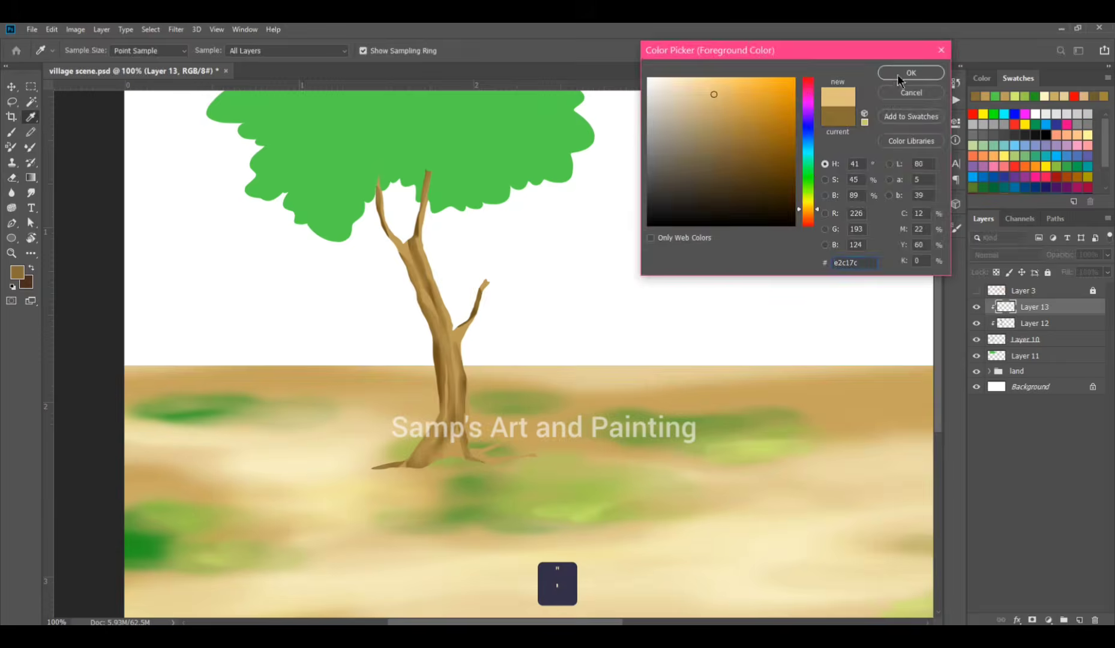
# Step: Set the brush colour to #e2c17c and paint light highlights on the trunk, branches and roots with a 30 px brush
pyautogui.click(895, 77)
pyautogui.moveTo(410, 232)
pyautogui.mouseDown()
pyautogui.moveTo(433, 249)
pyautogui.moveTo(459, 333)
pyautogui.moveTo(492, 323)
pyautogui.moveTo(469, 356)
pyautogui.moveTo(476, 437)
pyautogui.moveTo(513, 446)
pyautogui.moveTo(497, 436)
pyautogui.moveTo(492, 454)
pyautogui.moveTo(549, 455)
pyautogui.moveTo(468, 443)
pyautogui.mouseUp()
pyautogui.press('[')
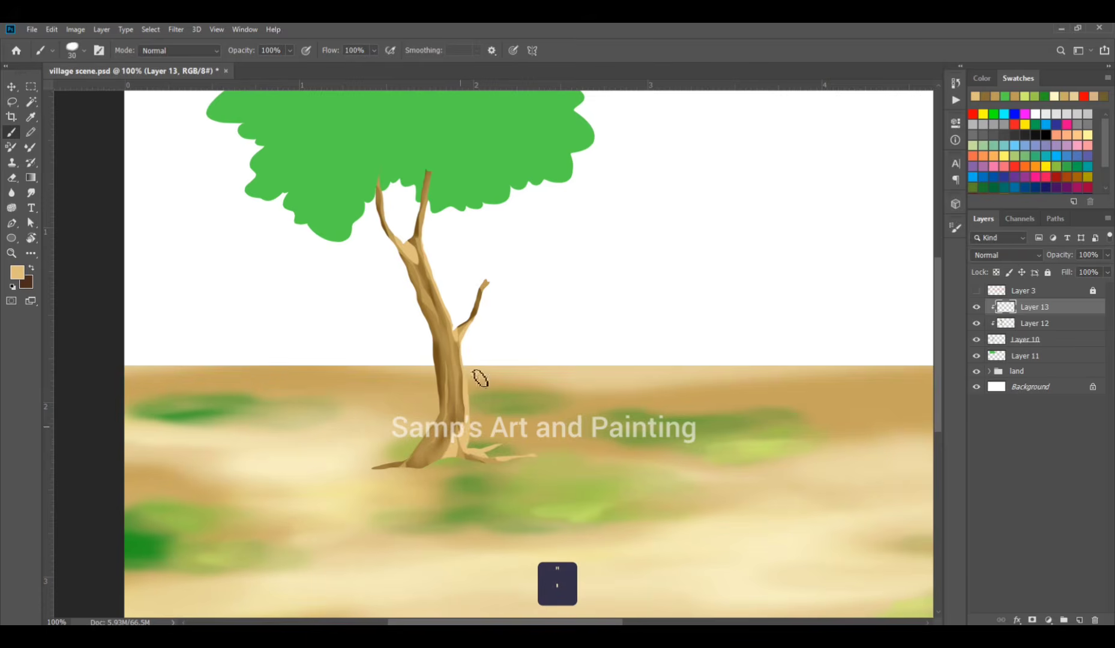
pyautogui.moveTo(431, 230); pyautogui.dragTo(429, 174)
pyautogui.moveTo(448, 360); pyautogui.dragTo(450, 410)
pyautogui.moveTo(430, 450); pyautogui.dragTo(446, 414)
# Step: Reduce the brush to 10 px for fine bark detail, and soften the trunk highlights with the 40 px eraser
pyautogui.press('[')
pyautogui.press('[')
pyautogui.press('[')
pyautogui.press('[')
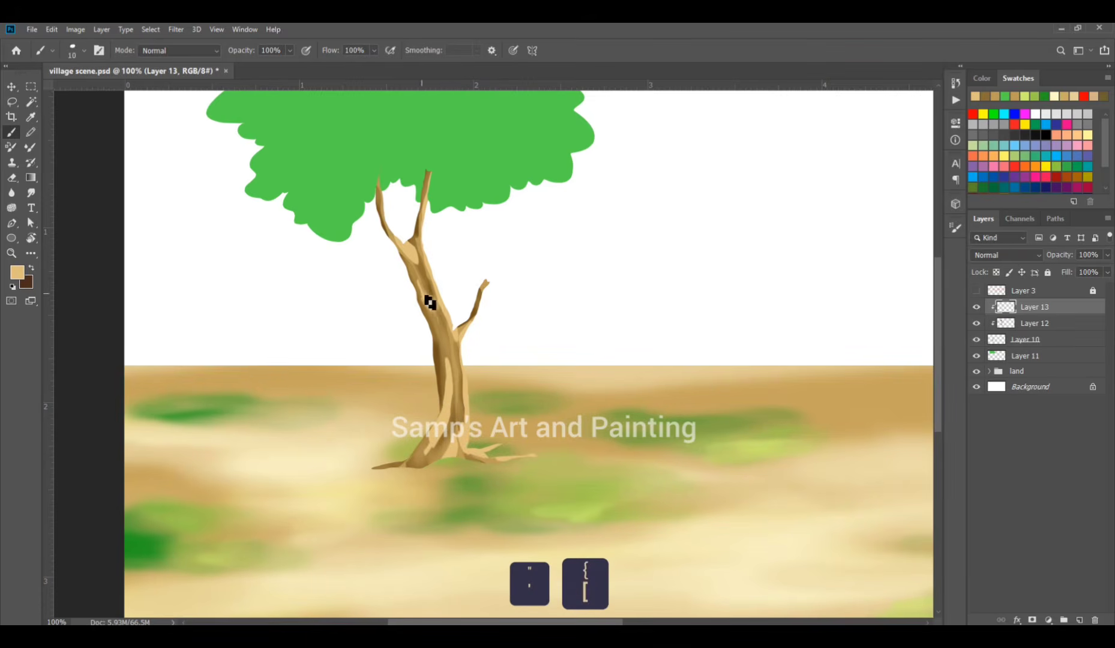
pyautogui.press('e')
pyautogui.moveTo(446, 350)
pyautogui.mouseDown()
pyautogui.moveTo(459, 431)
pyautogui.moveTo(451, 426)
pyautogui.mouseUp()
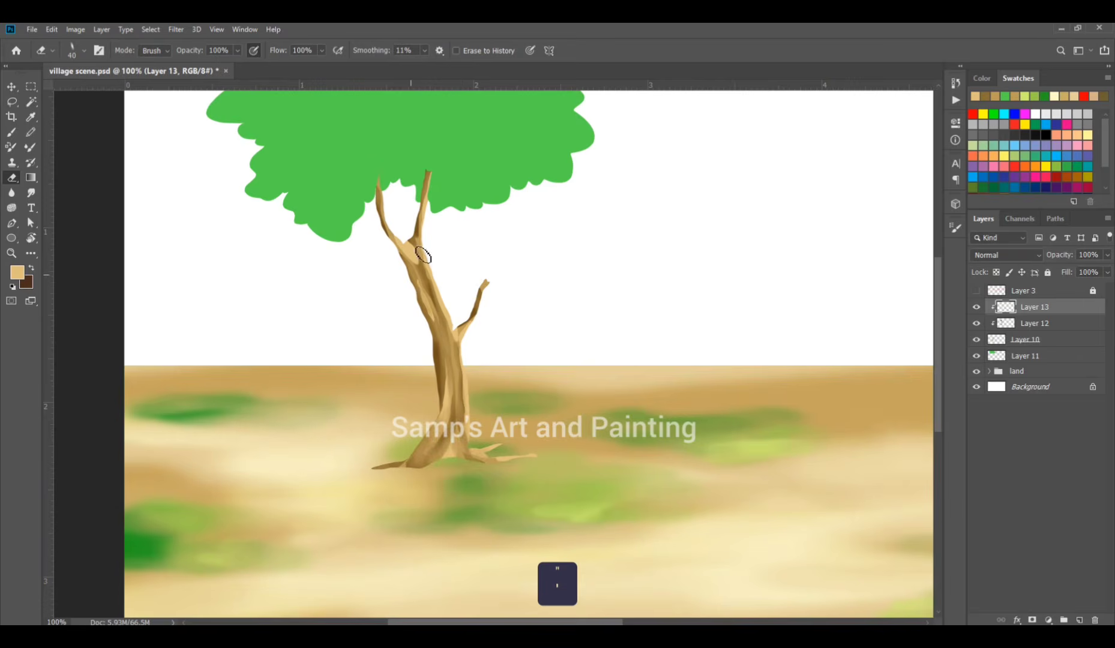
# Step: Set the trunk highlight layer's blend mode to Overlay and lower its opacity
pyautogui.click(1010, 257)
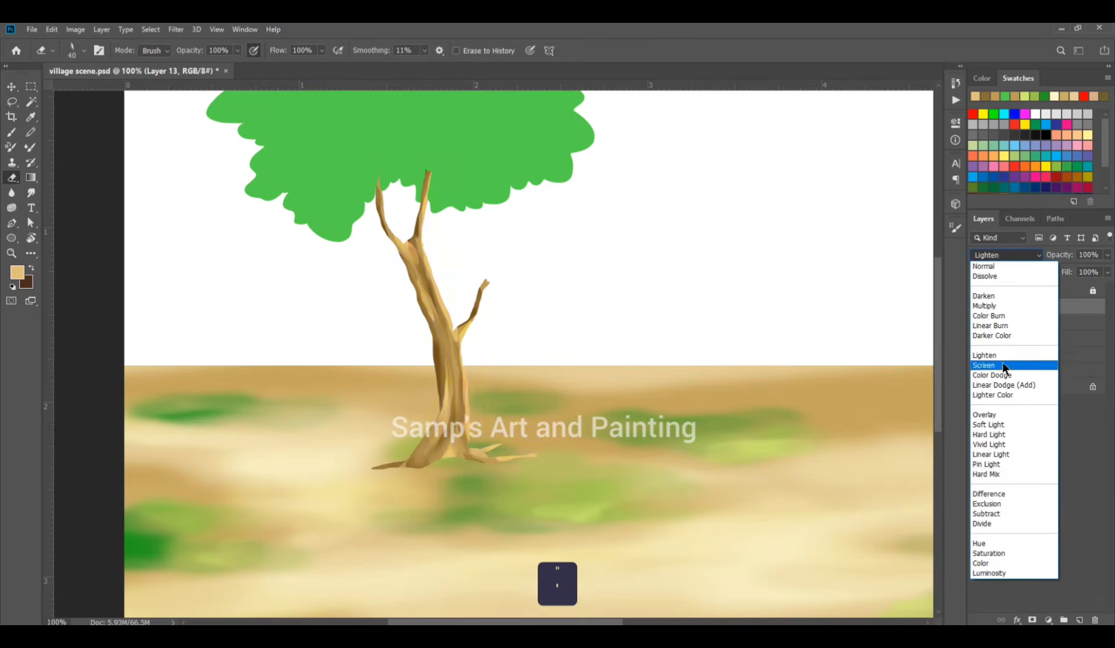
pyautogui.click(1031, 415)
pyautogui.moveTo(1060, 254); pyautogui.dragTo(1043, 255)
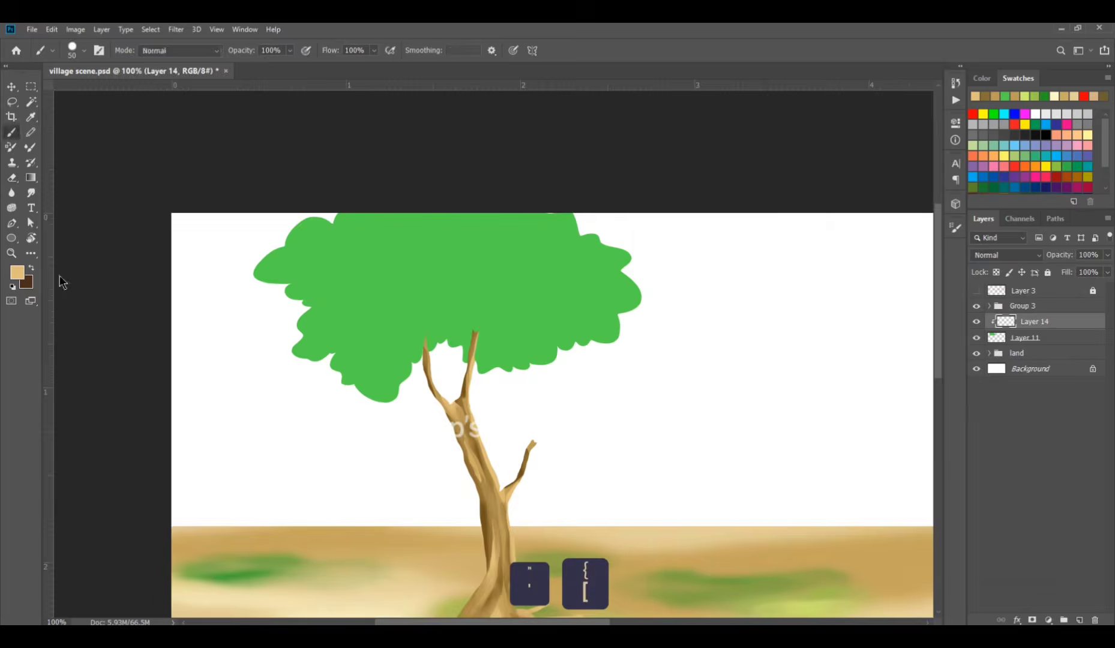
# Step: Set the brush colour to canopy green #45b440 and enlarge the brush to 90 px
pyautogui.press('i')
pyautogui.click(17, 272)
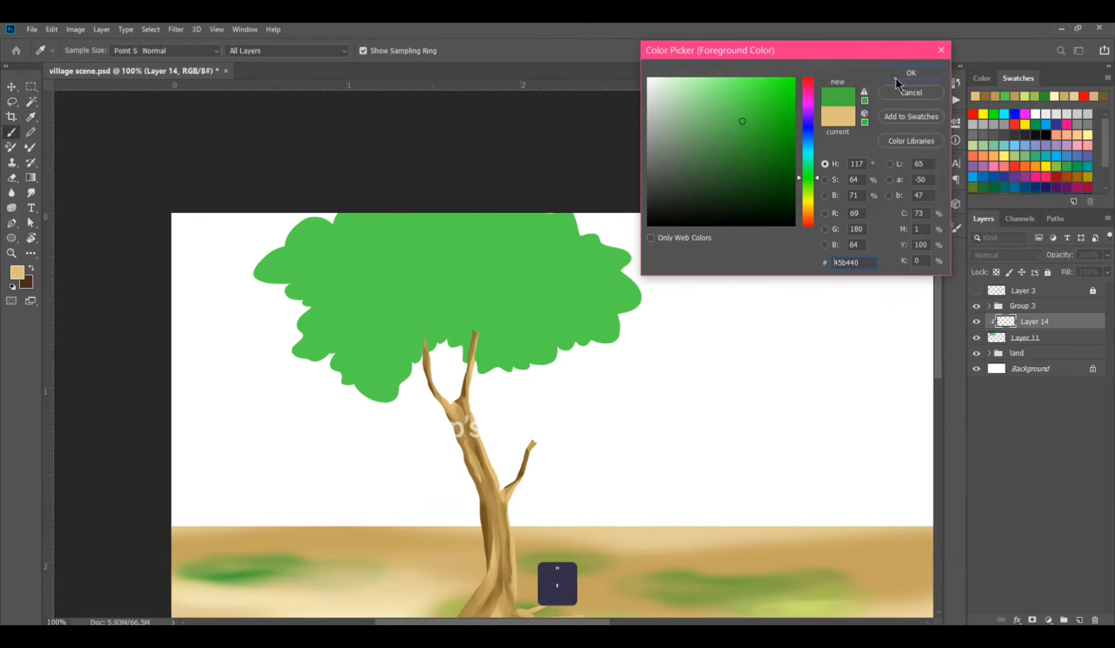
pyautogui.click(895, 77)
pyautogui.press('b')
pyautogui.press(']')
pyautogui.press(']')
pyautogui.press(']')
# Step: Paint soft, slightly darker green shading over the canopy's lower middle, left clumps, right side and upper centre
pyautogui.moveTo(491, 307); pyautogui.dragTo(437, 338)
pyautogui.moveTo(531, 348); pyautogui.dragTo(444, 297)
pyautogui.moveTo(378, 348); pyautogui.dragTo(333, 345)
pyautogui.moveTo(390, 315); pyautogui.dragTo(318, 318)
pyautogui.moveTo(357, 278); pyautogui.dragTo(375, 288)
pyautogui.moveTo(523, 290); pyautogui.dragTo(561, 335)
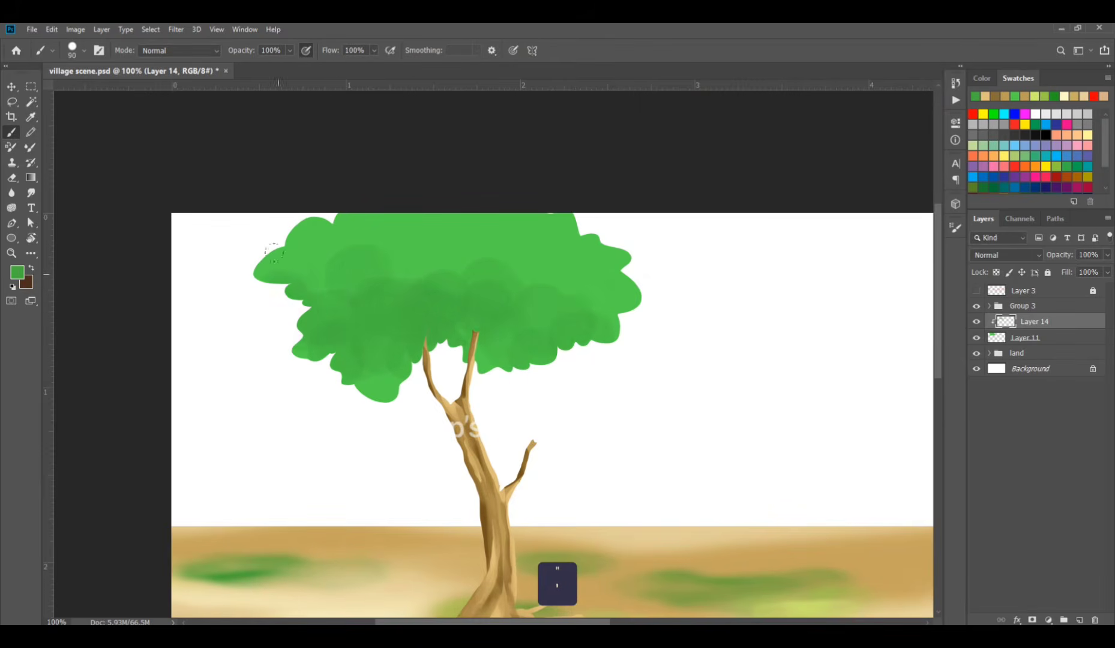
pyautogui.moveTo(356, 356); pyautogui.dragTo(378, 355)
pyautogui.moveTo(495, 345); pyautogui.dragTo(516, 359)
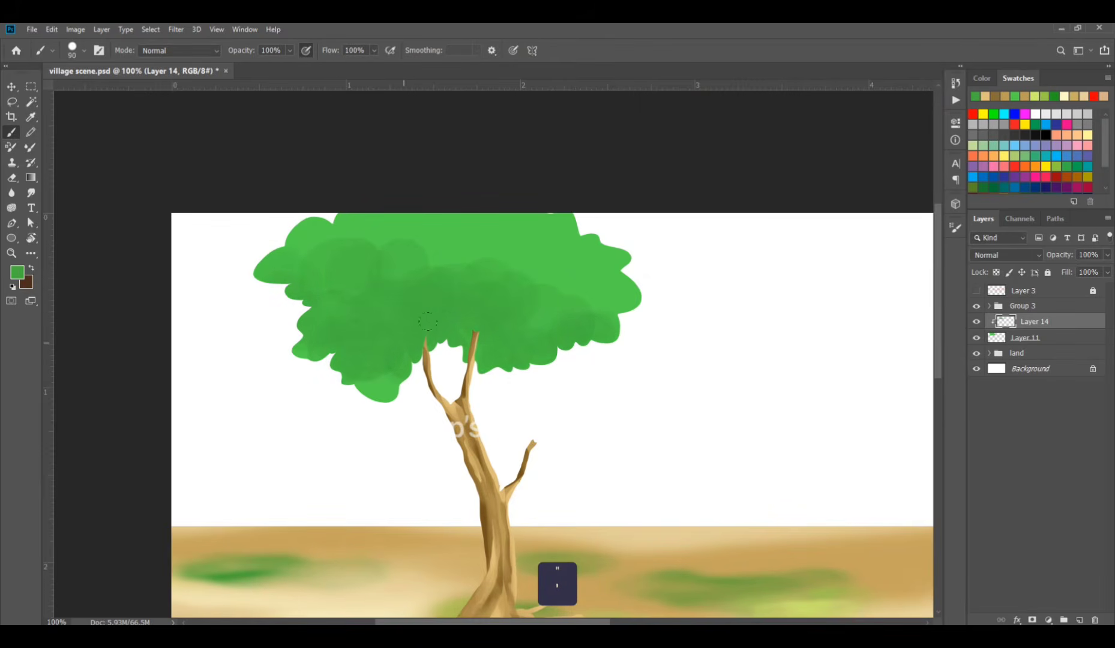
pyautogui.moveTo(601, 273); pyautogui.dragTo(561, 279)
pyautogui.moveTo(474, 237); pyautogui.dragTo(492, 249)
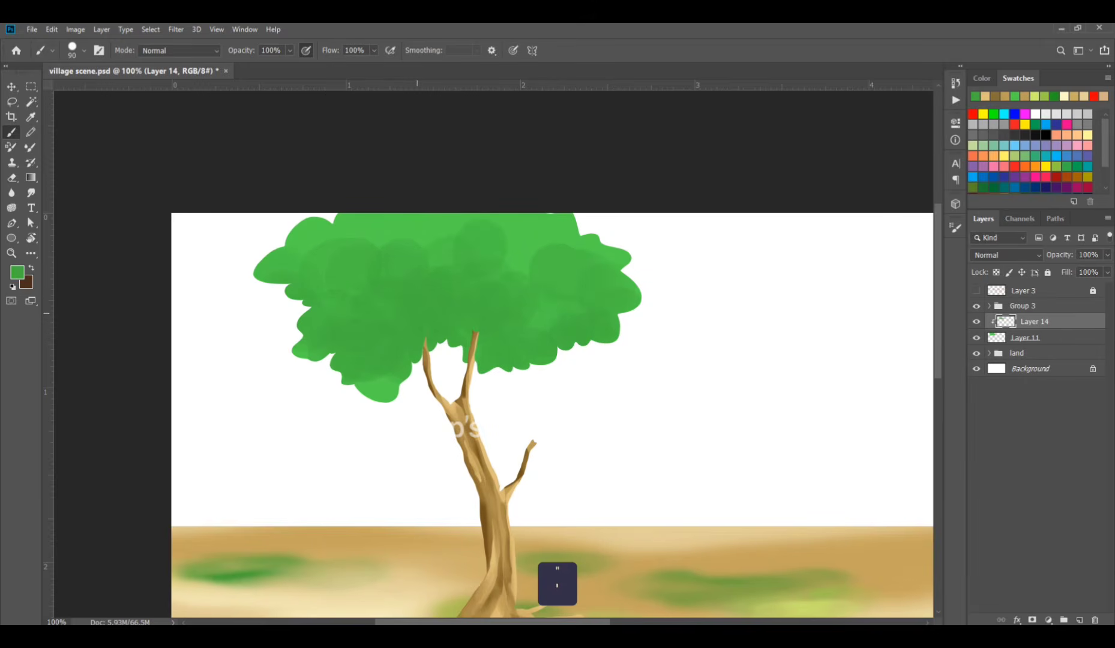
# Step: Switch the eraser to a hard round tip and reduce its size to 80 px
pyautogui.click(12, 178)
pyautogui.click(956, 227)
pyautogui.click(887, 246)
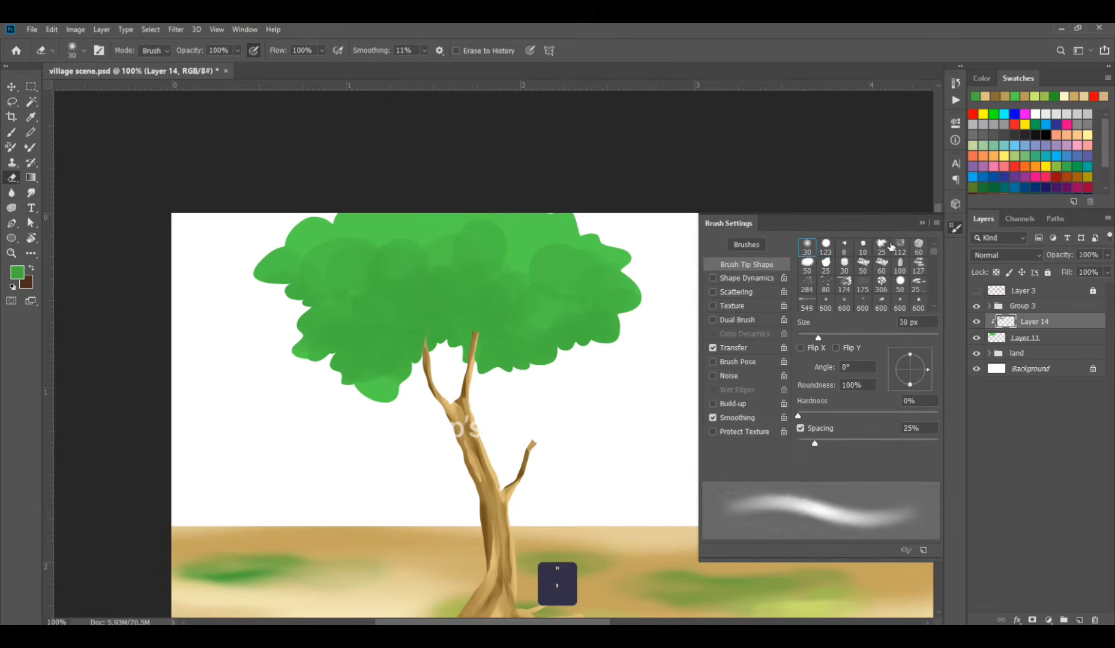
pyautogui.click(956, 227)
pyautogui.press('[')
pyautogui.press('[')
pyautogui.press('[')
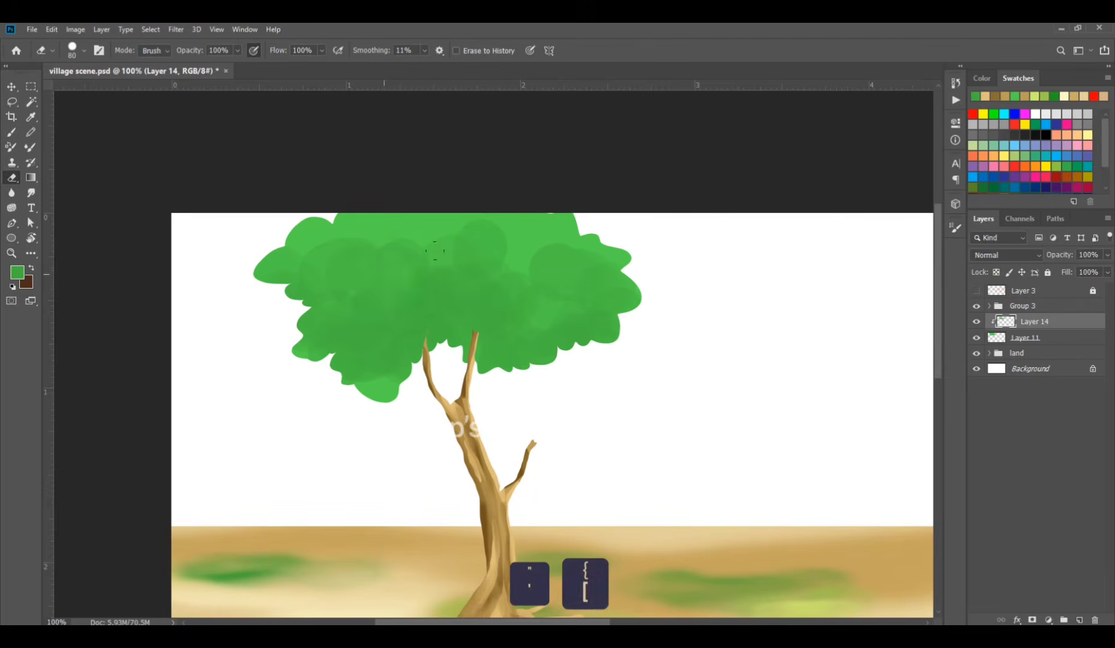
# Step: Add a new layer clipped to the canopy and set the brush colour to a light green
pyautogui.click(1079, 620)
pyautogui.hotkey('ctrl', 'alt', 'g')
pyautogui.press('b')
pyautogui.click(16, 272)
pyautogui.moveTo(743, 120); pyautogui.dragTo(732, 78)
pyautogui.click(808, 184)
pyautogui.click(905, 94)
# Step: Paint light green highlight dabs across the top, centre, left and right clumps of the canopy
pyautogui.moveTo(407, 224)
pyautogui.mouseDown()
pyautogui.moveTo(333, 229)
pyautogui.moveTo(327, 281)
pyautogui.mouseUp()
pyautogui.moveTo(446, 239)
pyautogui.mouseDown()
pyautogui.moveTo(461, 268)
pyautogui.moveTo(538, 248)
pyautogui.moveTo(604, 281)
pyautogui.mouseUp()
pyautogui.moveTo(538, 203)
pyautogui.mouseDown()
pyautogui.moveTo(465, 179)
pyautogui.moveTo(417, 214)
pyautogui.mouseUp()
pyautogui.moveTo(487, 259); pyautogui.dragTo(488, 263)
pyautogui.moveTo(585, 295); pyautogui.dragTo(595, 299)
pyautogui.moveTo(484, 277)
pyautogui.mouseDown()
pyautogui.moveTo(492, 274)
pyautogui.moveTo(435, 287)
pyautogui.mouseUp()
pyautogui.moveTo(593, 305); pyautogui.dragTo(594, 315)
pyautogui.moveTo(384, 246); pyautogui.dragTo(357, 245)
pyautogui.moveTo(333, 249); pyautogui.dragTo(312, 250)
pyautogui.click(361, 297)
pyautogui.moveTo(339, 321); pyautogui.dragTo(314, 334)
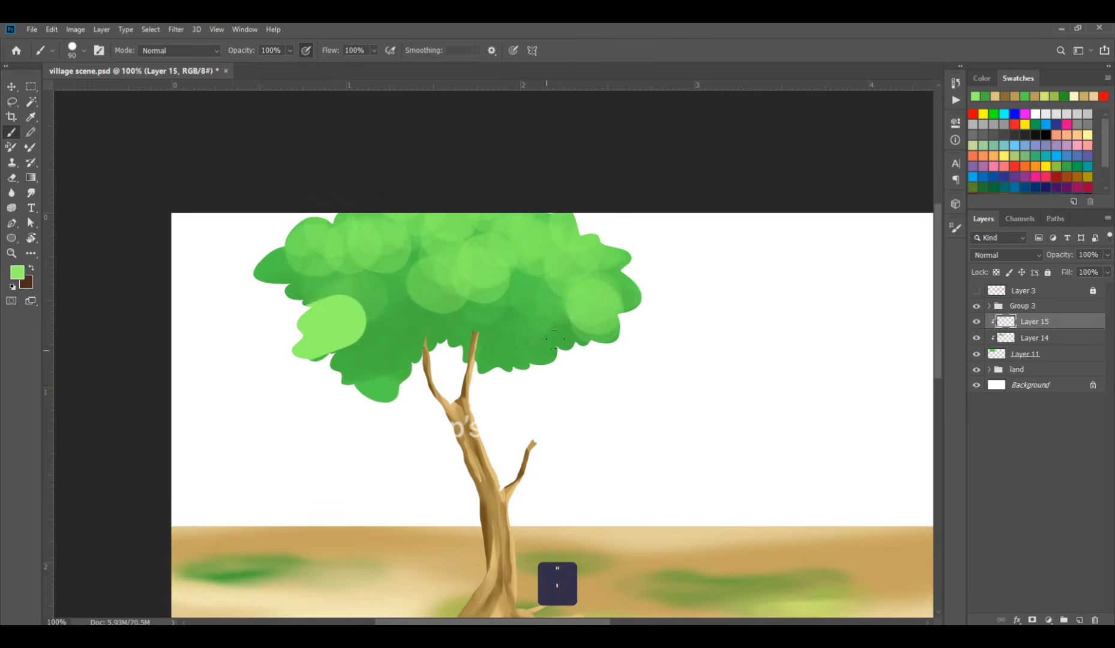
pyautogui.hotkey('ctrl', 'z')
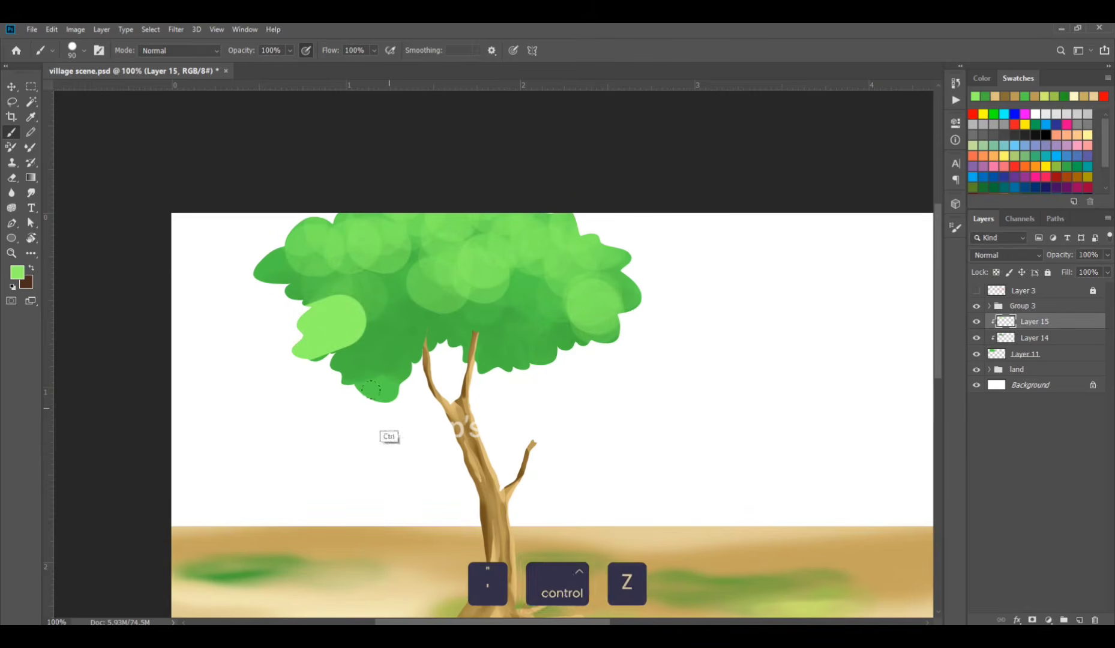
pyautogui.hotkey('ctrl', 'z')
pyautogui.hotkey('ctrl', 'z')
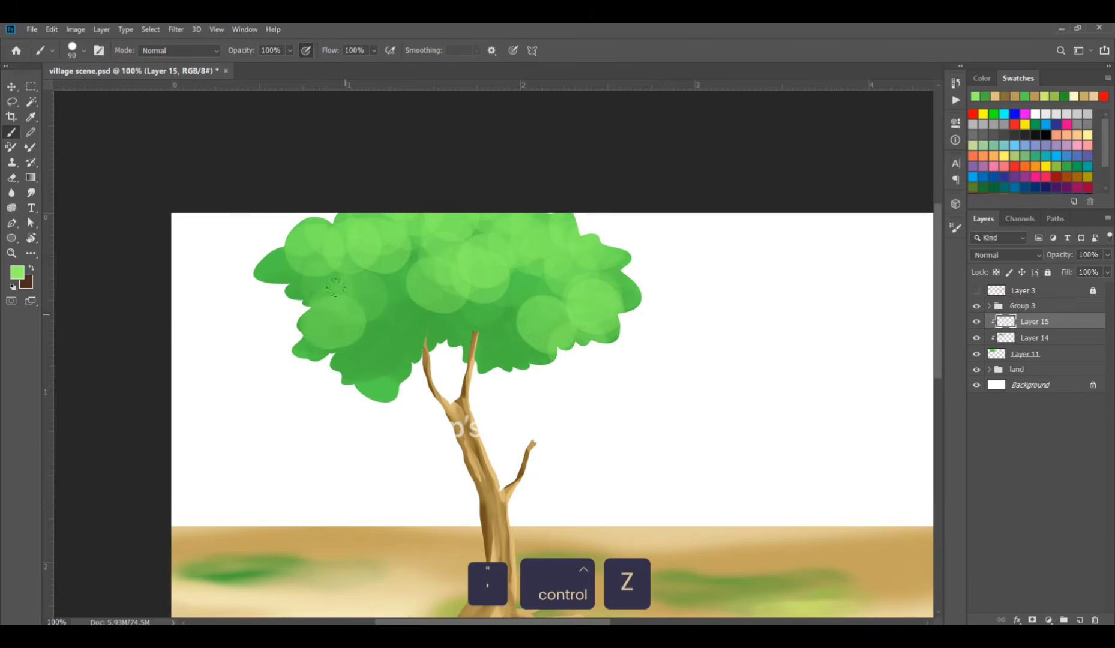
# Step: Soften the light green patches on the canopy's left and lower right clumps with the 80 px eraser
pyautogui.press('e')
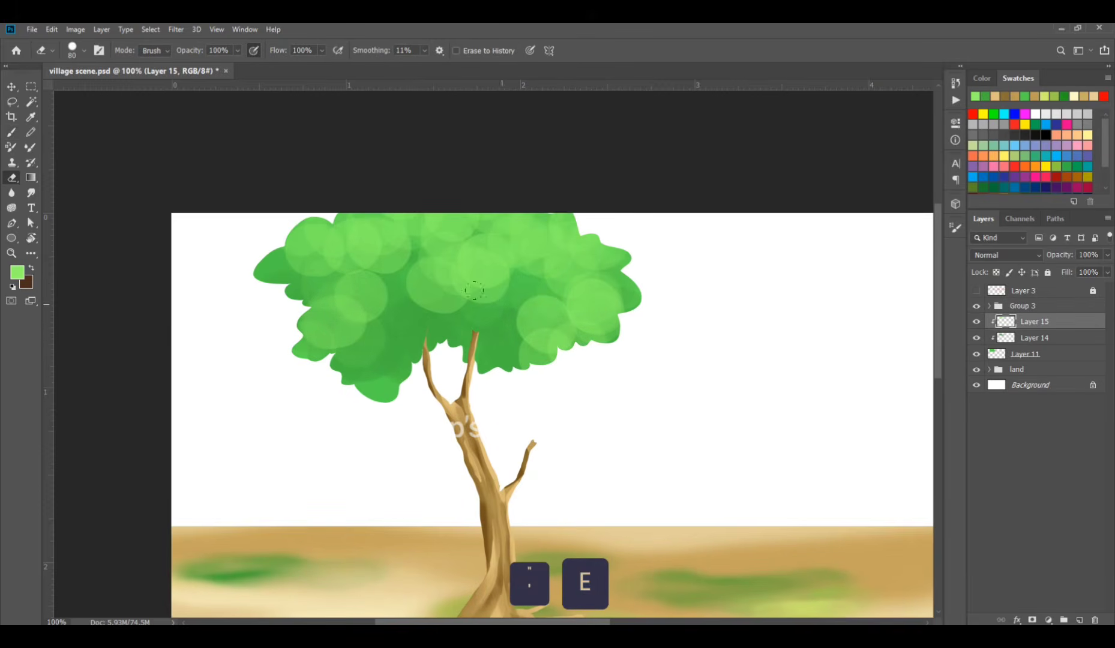
pyautogui.moveTo(324, 303); pyautogui.dragTo(320, 330)
pyautogui.moveTo(535, 312)
pyautogui.mouseDown()
pyautogui.moveTo(543, 343)
pyautogui.moveTo(558, 338)
pyautogui.mouseUp()
# Step: Add another layer clipped to the canopy and lasso a jagged shadow area along the canopy's underside around the branches
pyautogui.click(1078, 620)
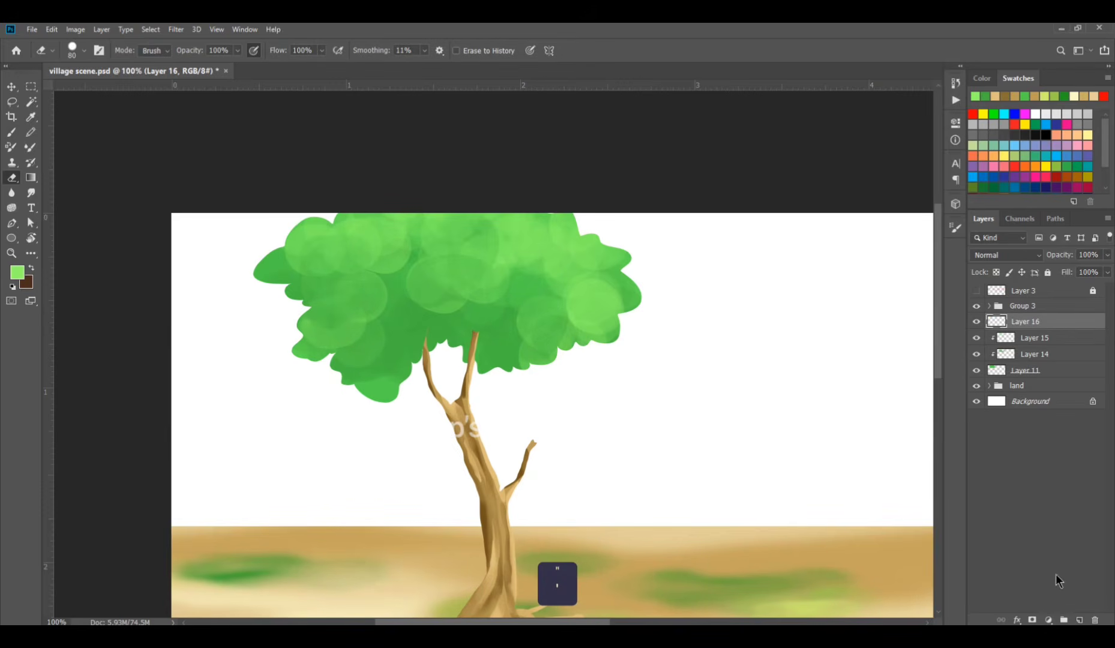
pyautogui.hotkey('ctrl', 'alt', 'g')
pyautogui.press('l')
pyautogui.moveTo(293, 342)
pyautogui.mouseDown()
pyautogui.moveTo(341, 326)
pyautogui.moveTo(445, 323)
pyautogui.moveTo(518, 343)
pyautogui.mouseUp()
pyautogui.moveTo(488, 403); pyautogui.dragTo(327, 370)
# Step: Fill the underside selection with dark green and deselect it
pyautogui.click(17, 273)
pyautogui.click(776, 139)
pyautogui.click(909, 73)
pyautogui.hotkey('alt', 'BackSpace')
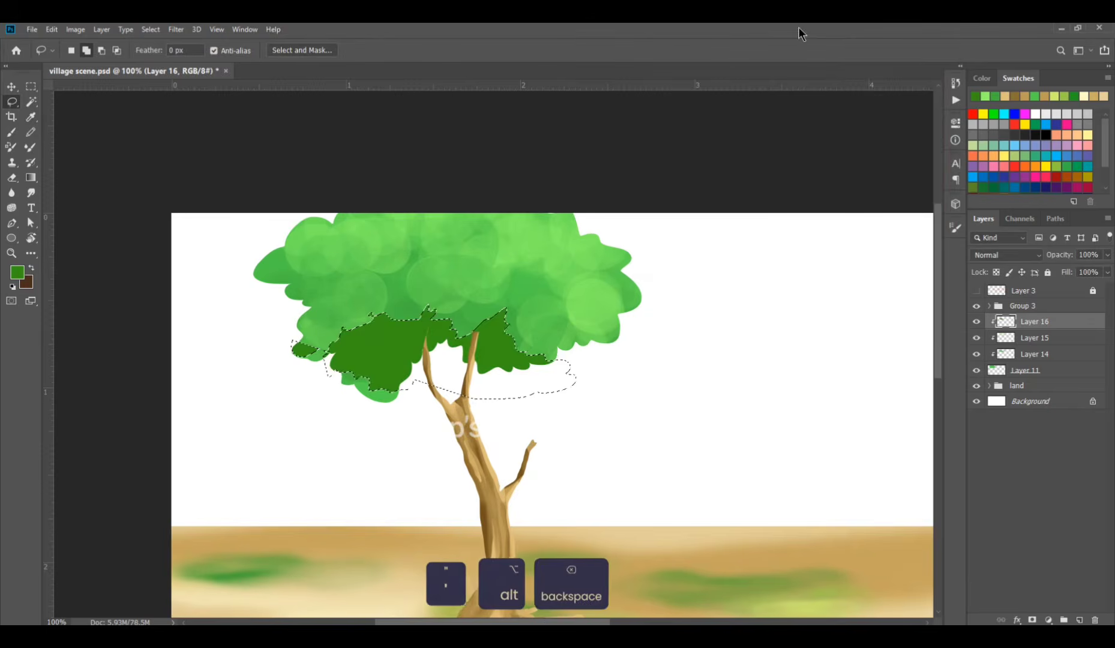
pyautogui.hotkey('ctrl', 'd')
# Step: Set the underside shadow layer to Multiply at 58% opacity
pyautogui.click(999, 254)
pyautogui.click(991, 289)
pyautogui.moveTo(1059, 254); pyautogui.dragTo(1036, 262)
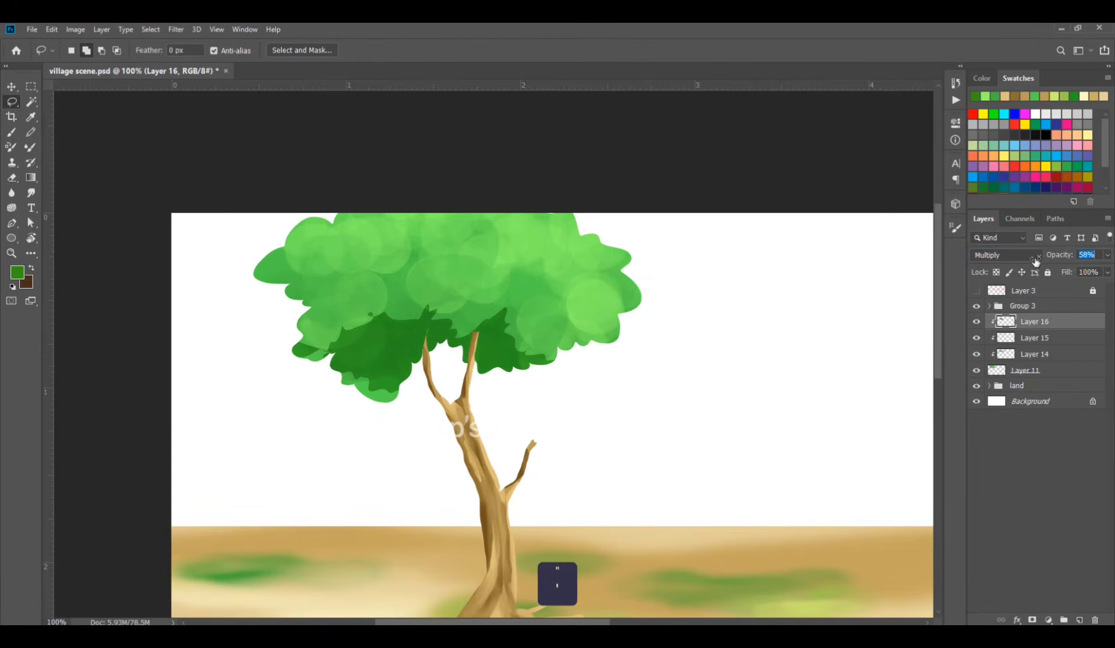
# Step: Group the canopy base layer with its three clipped shading layers
pyautogui.keyDown('ctrl'); pyautogui.click(1039, 320); pyautogui.keyUp('ctrl')
pyautogui.keyDown('ctrl'); pyautogui.click(1038, 321); pyautogui.keyUp('ctrl')
pyautogui.keyDown('shift'); pyautogui.click(1031, 370); pyautogui.keyUp('shift')
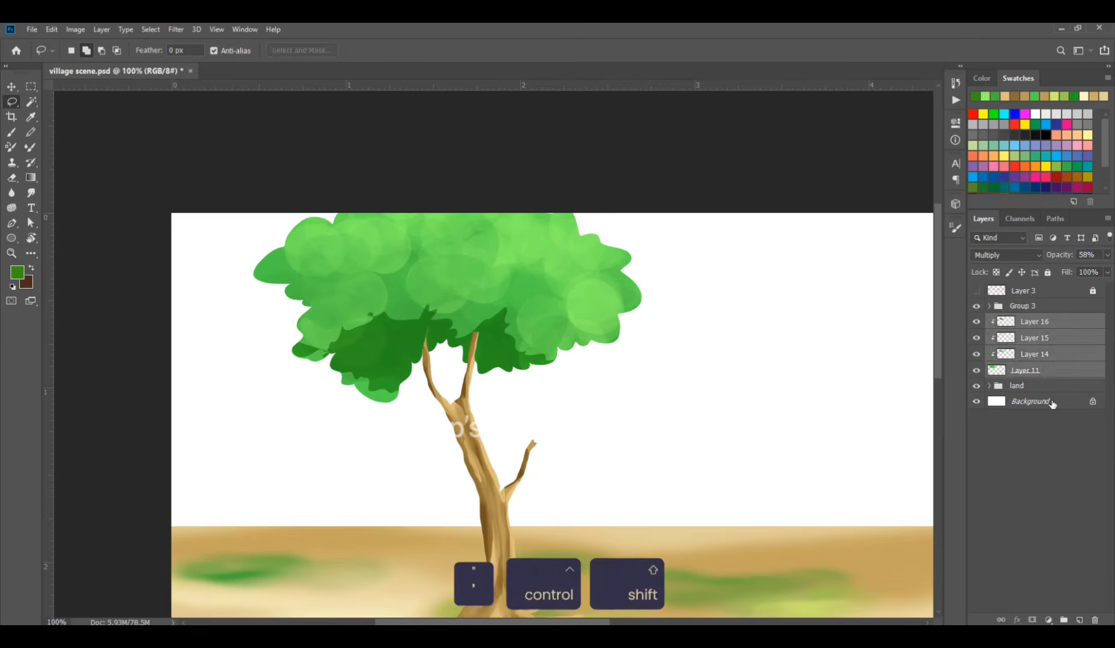
pyautogui.hotkey('ctrl', 'g')
pyautogui.hotkey('ctrl', 'shift', 'g')
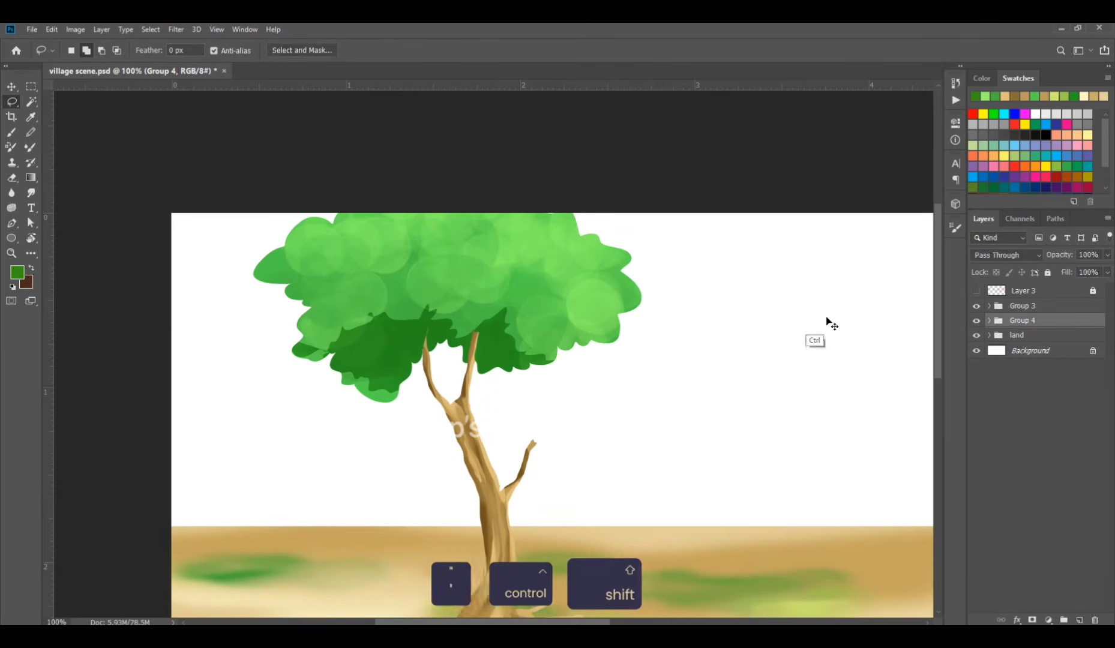
# Step: Move the canopy group down by 30 px over the trunk's branches
pyautogui.hotkey('ctrl', 't')
pyautogui.hotkey('shift', 'Down')
pyautogui.hotkey('shift', 'Down')
pyautogui.hotkey('shift', 'Down')
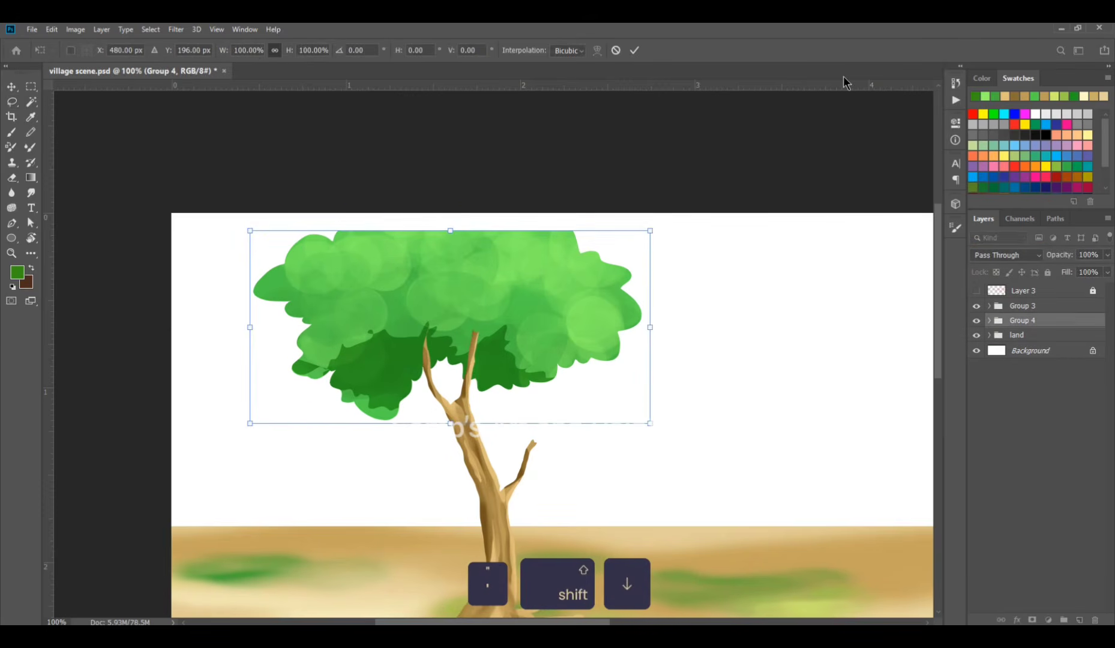
pyautogui.press('Return')
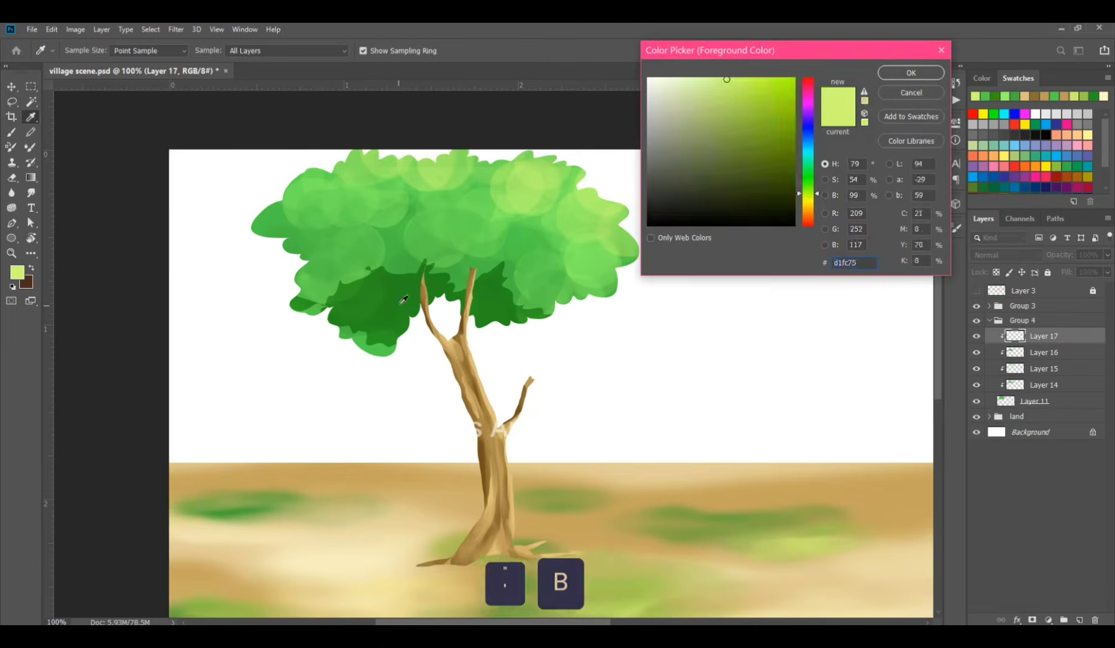
# Step: Set the brush colour to a deep dark green and reduce the brush to 50 px
pyautogui.write('268b1f')
pyautogui.click(765, 172)
pyautogui.click(911, 72)
pyautogui.press('[')
pyautogui.press('[')
pyautogui.press('[')
# Step: Paint dark green leaf shadows along the canopy's underside around the branches and soften them with the eraser
pyautogui.moveTo(389, 285)
pyautogui.mouseDown()
pyautogui.moveTo(503, 280)
pyautogui.moveTo(530, 308)
pyautogui.moveTo(426, 289)
pyautogui.mouseUp()
pyautogui.click(367, 265)
pyautogui.click(358, 293)
pyautogui.moveTo(509, 316); pyautogui.dragTo(484, 317)
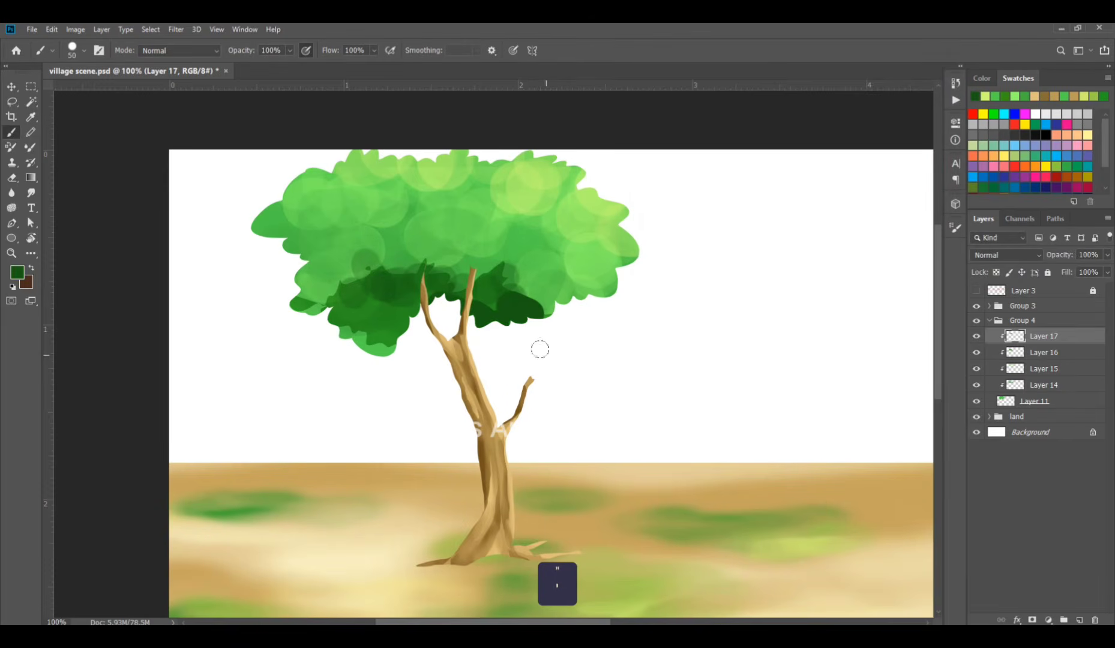
pyautogui.moveTo(359, 278); pyautogui.dragTo(328, 294)
pyautogui.moveTo(454, 280); pyautogui.dragTo(483, 280)
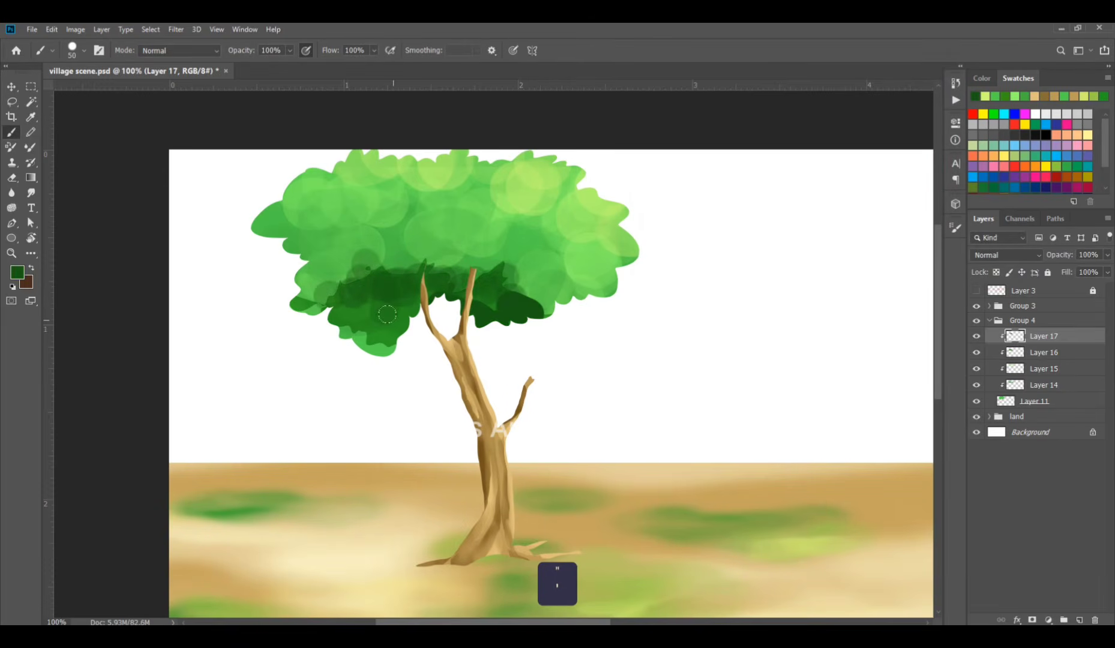
pyautogui.moveTo(346, 325)
pyautogui.mouseDown()
pyautogui.moveTo(363, 347)
pyautogui.moveTo(399, 333)
pyautogui.mouseUp()
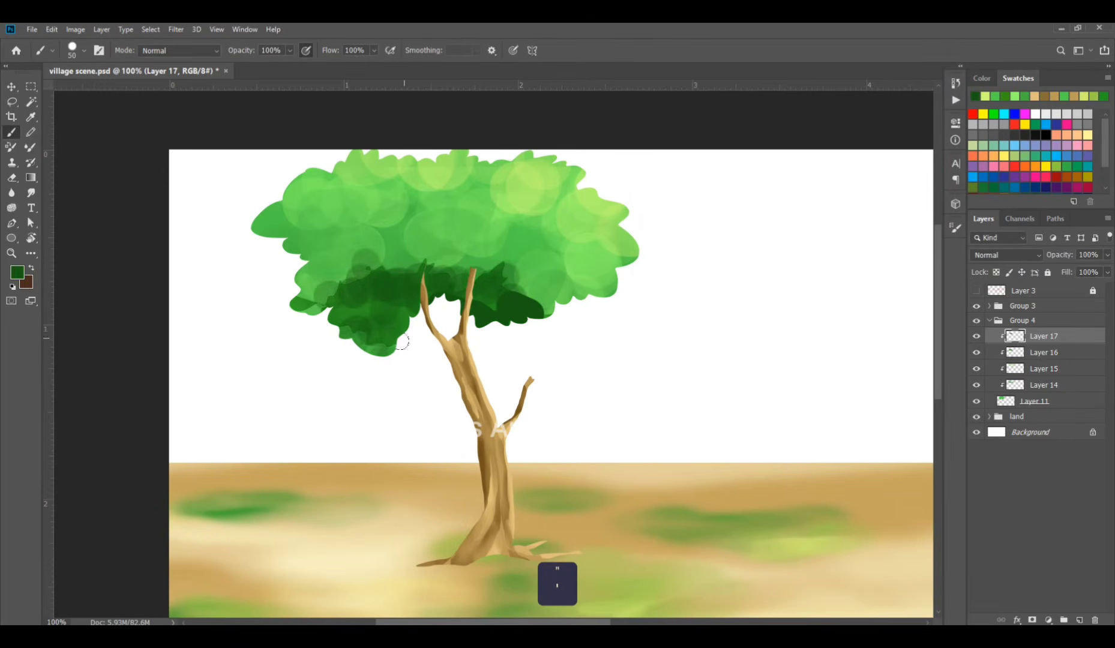
pyautogui.press('e')
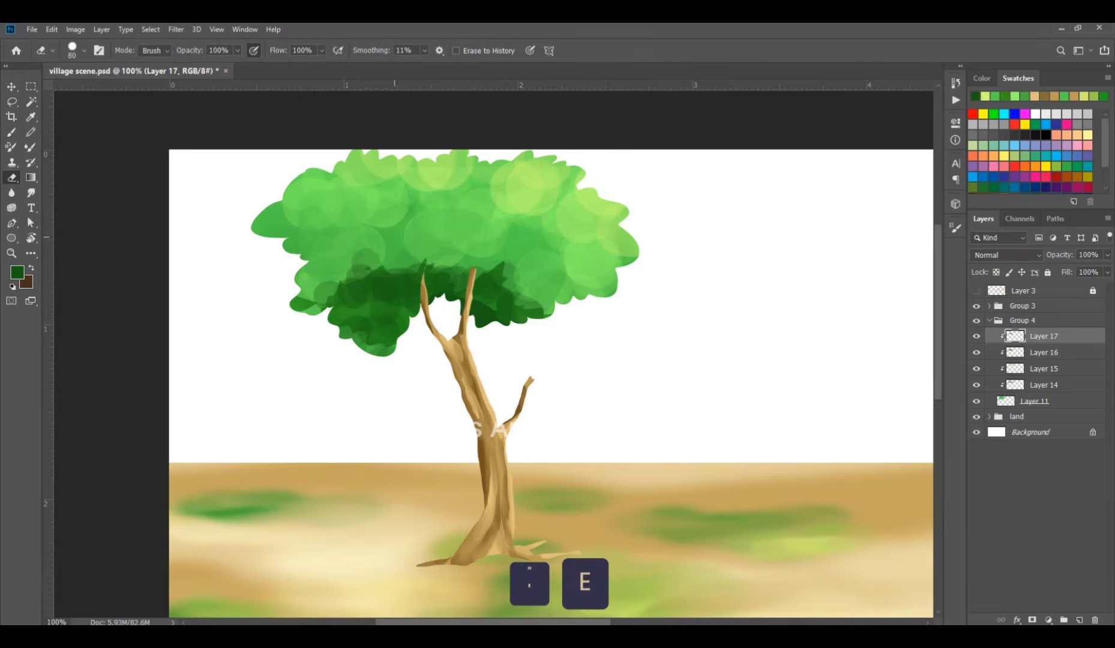
pyautogui.click(19, 84)
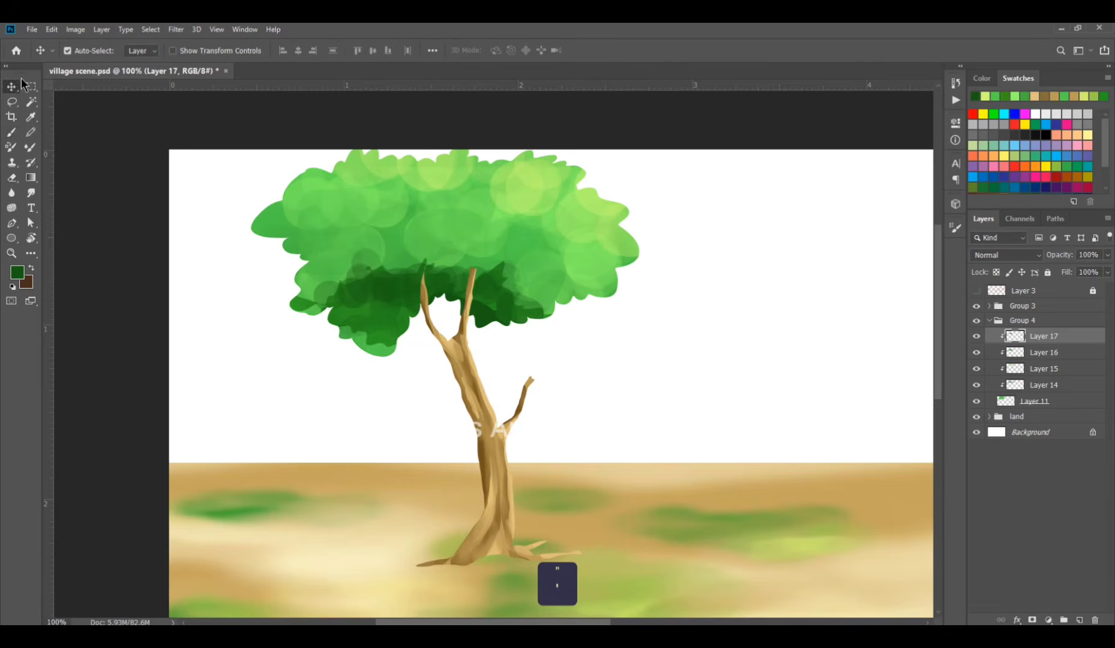
# Step: Dab 50 px dark green leaf shadows into the middle of the canopy above both branches and toward its right side
pyautogui.click(15, 132)
pyautogui.click(377, 249)
pyautogui.click(355, 265)
pyautogui.click(480, 267)
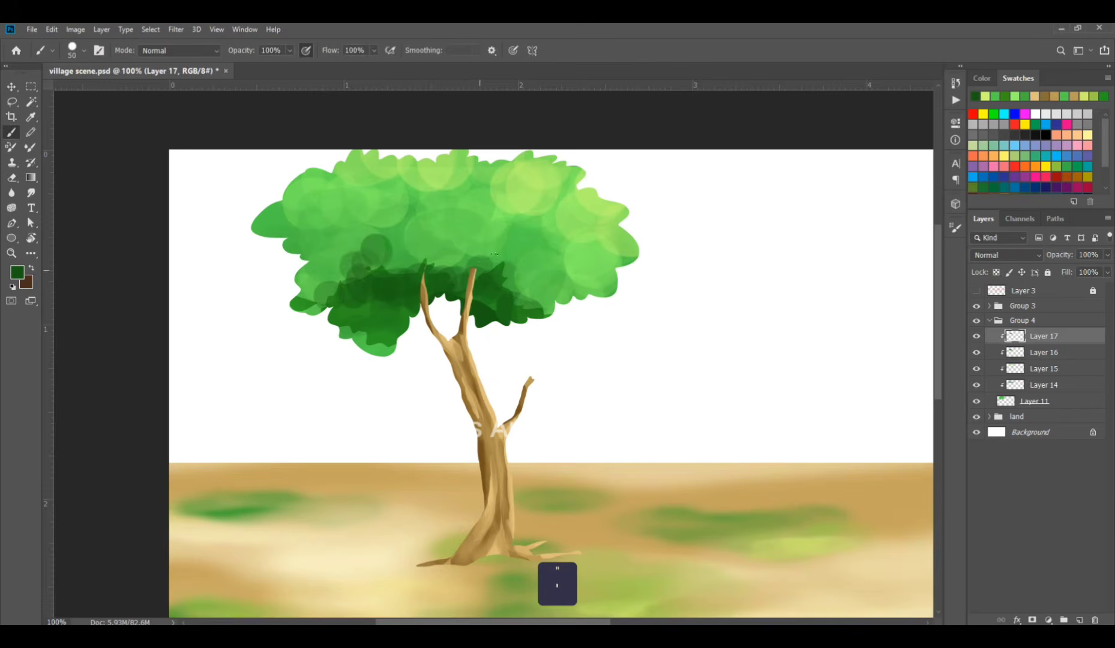
pyautogui.click(523, 260)
pyautogui.click(536, 240)
pyautogui.click(395, 253)
pyautogui.click(405, 224)
pyautogui.click(396, 219)
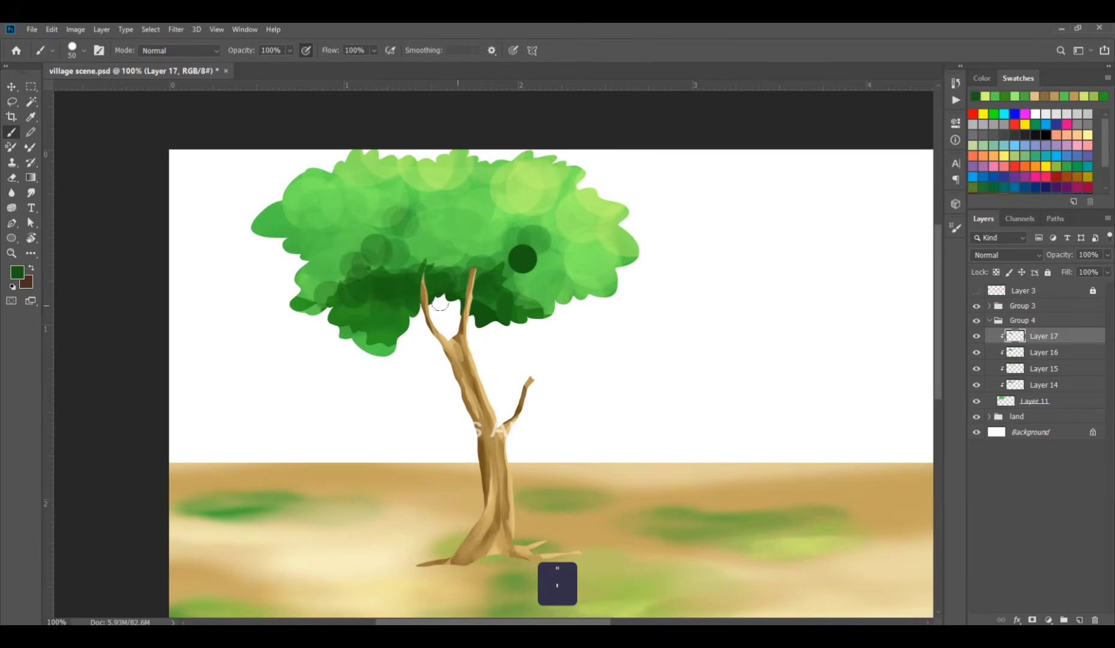
# Step: Fade the solid dark dab on the canopy's right side with the eraser and save the document
pyautogui.click(11, 179)
pyautogui.click(534, 258)
pyautogui.click(12, 134)
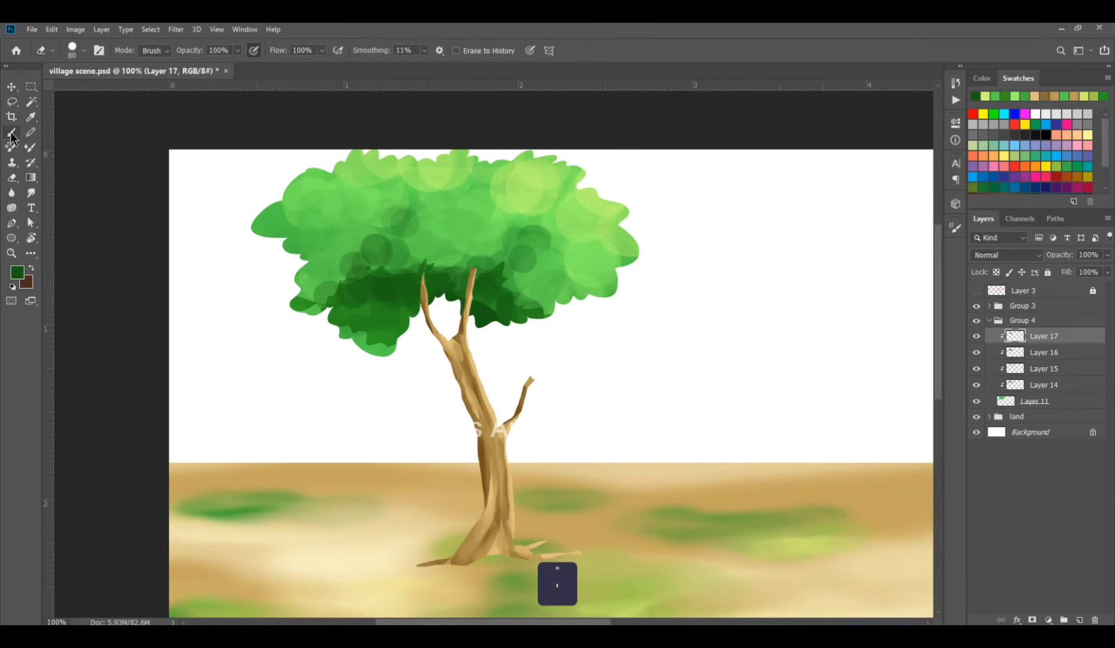
pyautogui.hotkey('ctrl', 's')
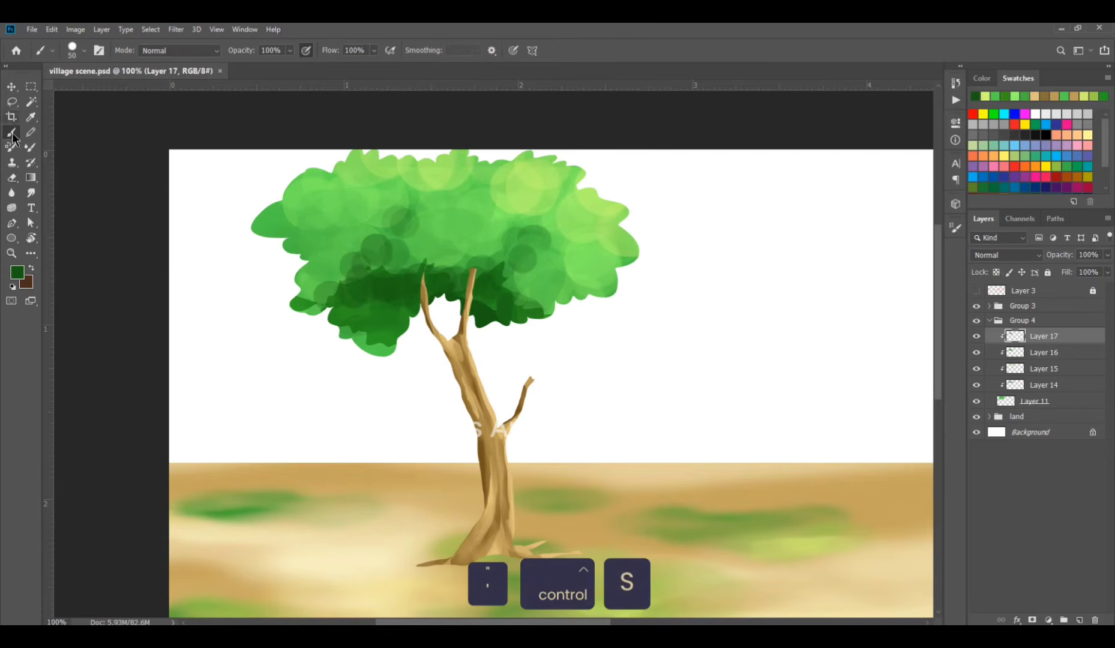
# Step: Dab green #25801f across the canopy's middle and lower right edge and save the document
pyautogui.click(18, 182)
pyautogui.click(12, 133)
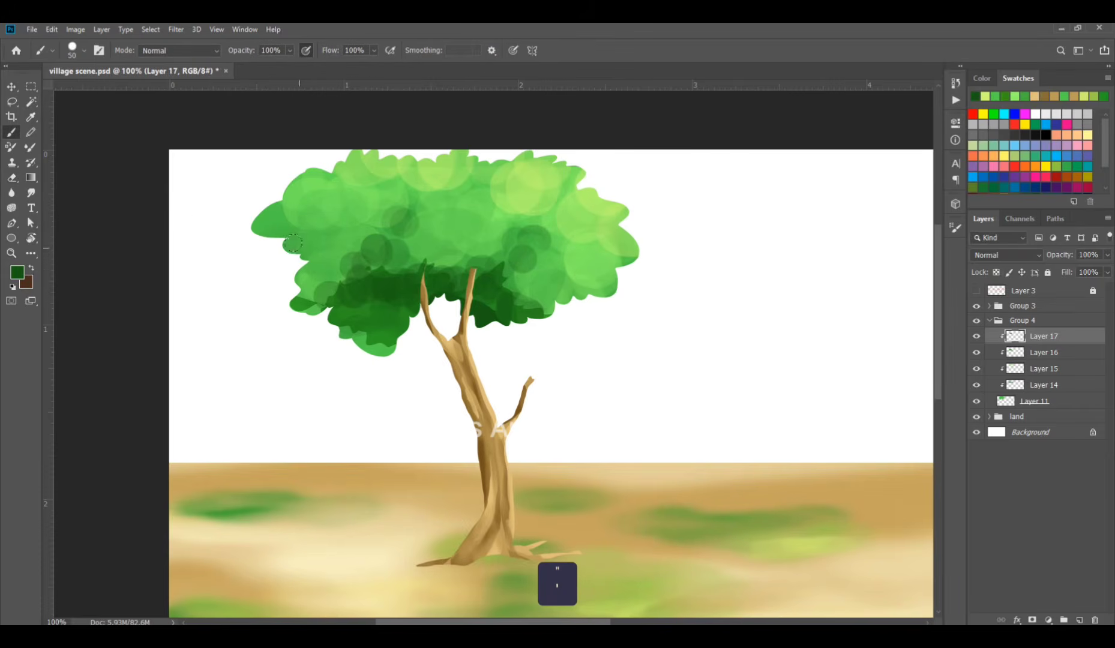
pyautogui.click(16, 273)
pyautogui.click(759, 152)
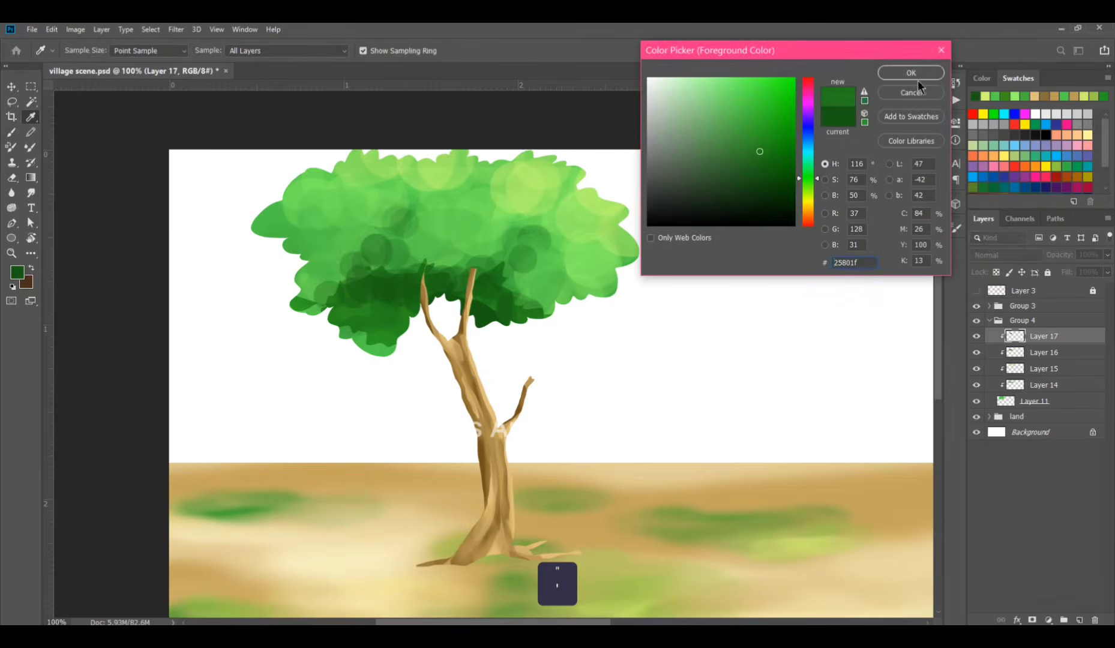
pyautogui.click(916, 77)
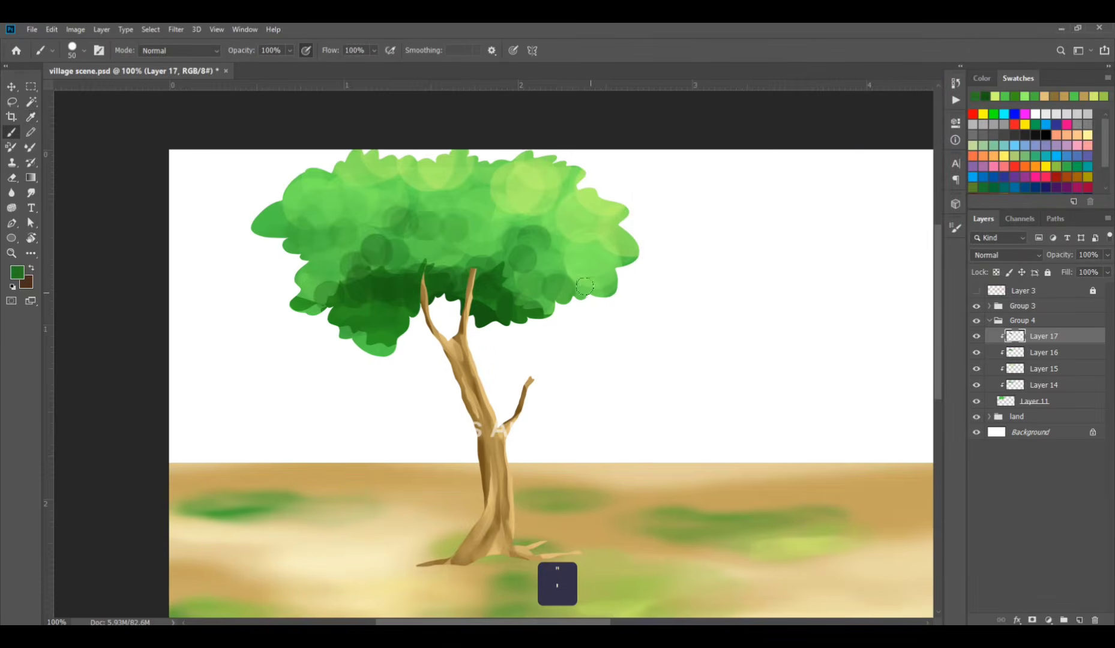
pyautogui.click(12, 178)
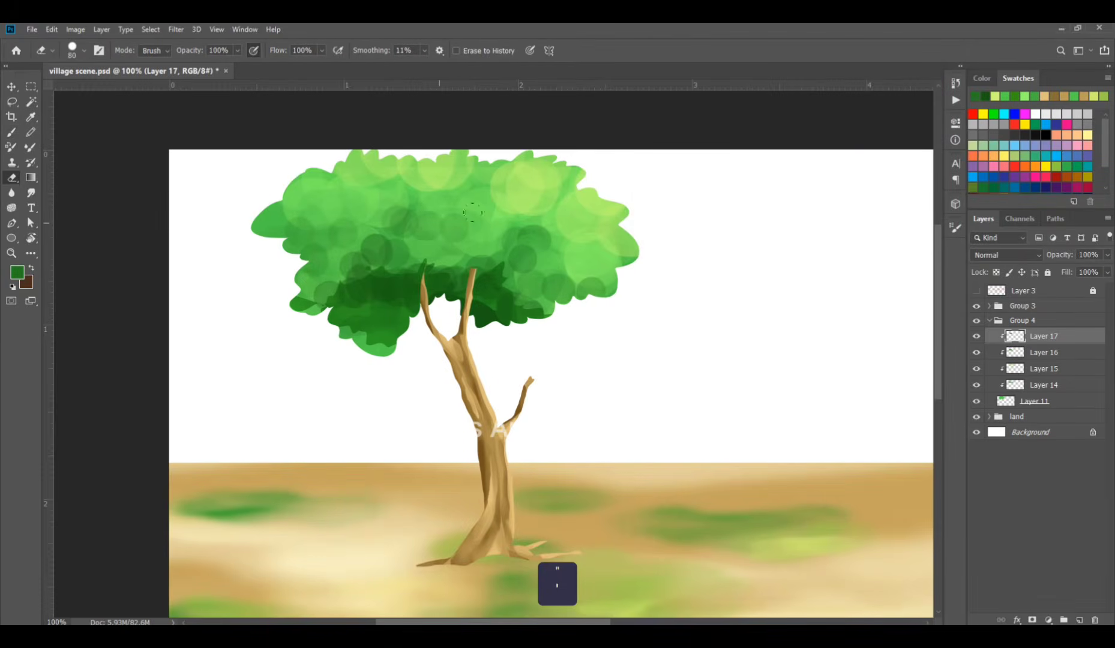
pyautogui.hotkey('ctrl', 's')
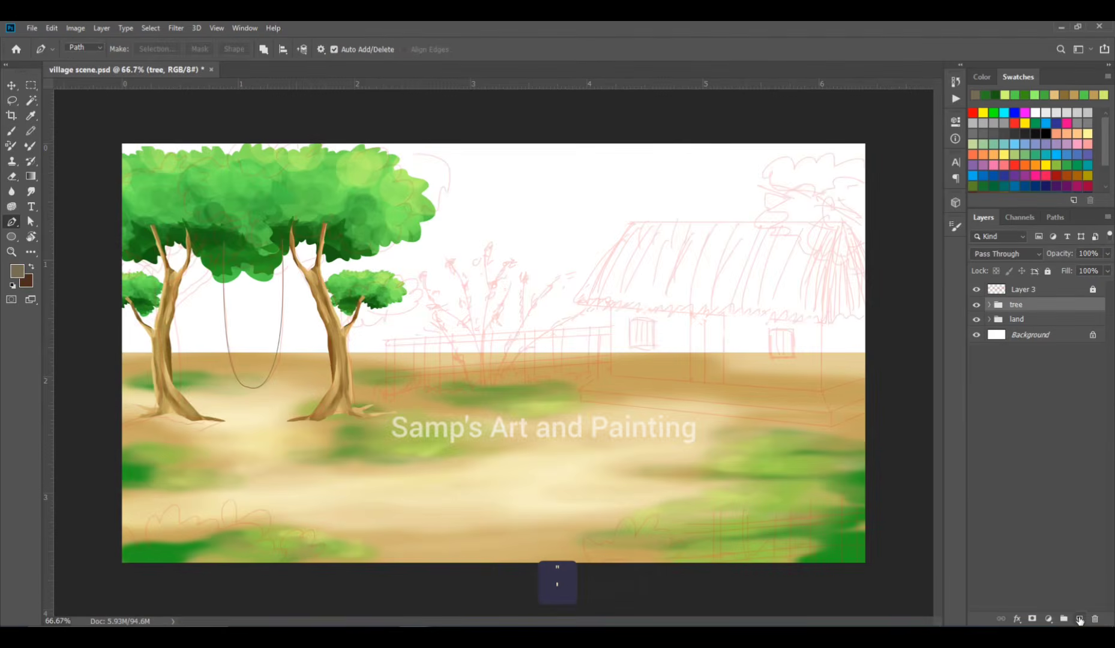
# Step: On a new layer above the tree group, outline the hut's front roof slope with the Pen tool, curving its left edge
pyautogui.keyDown('ctrl'); pyautogui.click(755, 294); pyautogui.keyUp('ctrl')
pyautogui.moveTo(768, 294); pyautogui.dragTo(629, 287)
pyautogui.click(425, 179)
pyautogui.moveTo(339, 296); pyautogui.dragTo(324, 351)
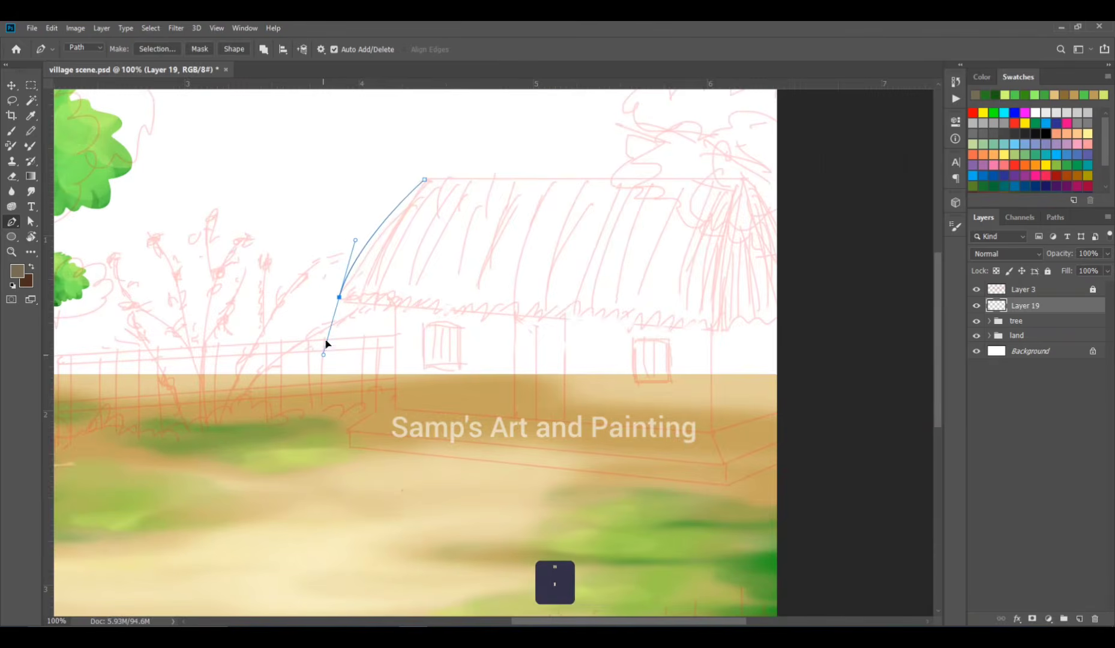
pyautogui.click(715, 330)
pyautogui.moveTo(744, 178); pyautogui.dragTo(755, 164)
pyautogui.hotkey('ctrl', 'z')
pyautogui.keyDown('alt'); pyautogui.click(744, 178); pyautogui.keyUp('alt')
pyautogui.click(424, 179)
# Step: Turn the front roof outline into a selection and fill it with golden yellow #dac367
pyautogui.hotkey('ctrl', 'Return')
pyautogui.click(17, 271)
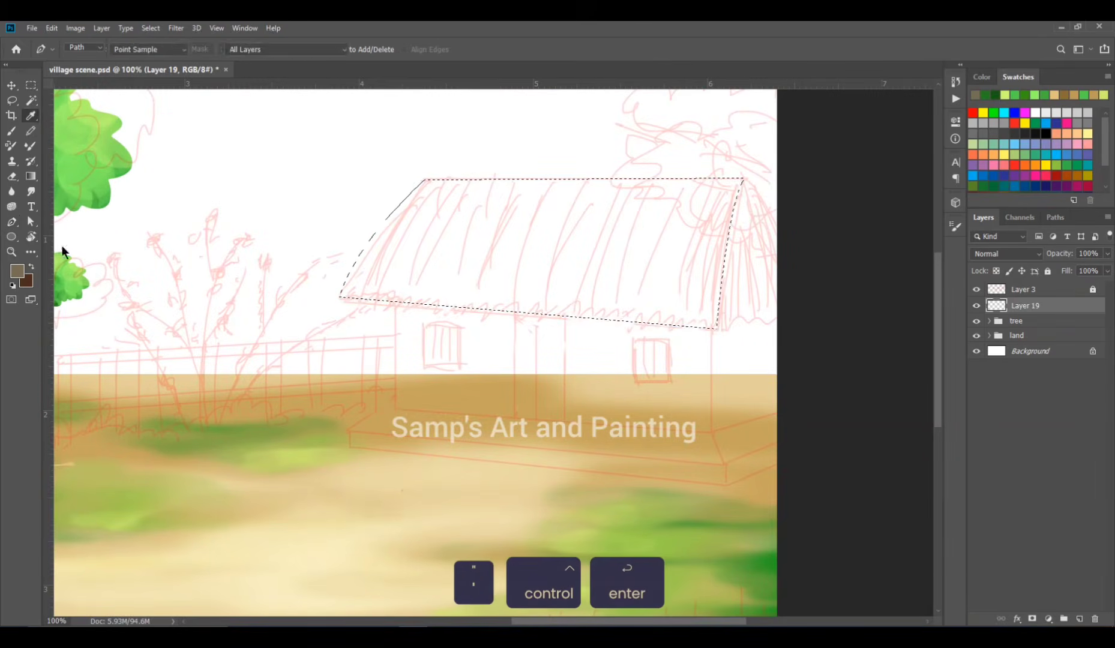
pyautogui.moveTo(716, 105); pyautogui.dragTo(729, 99)
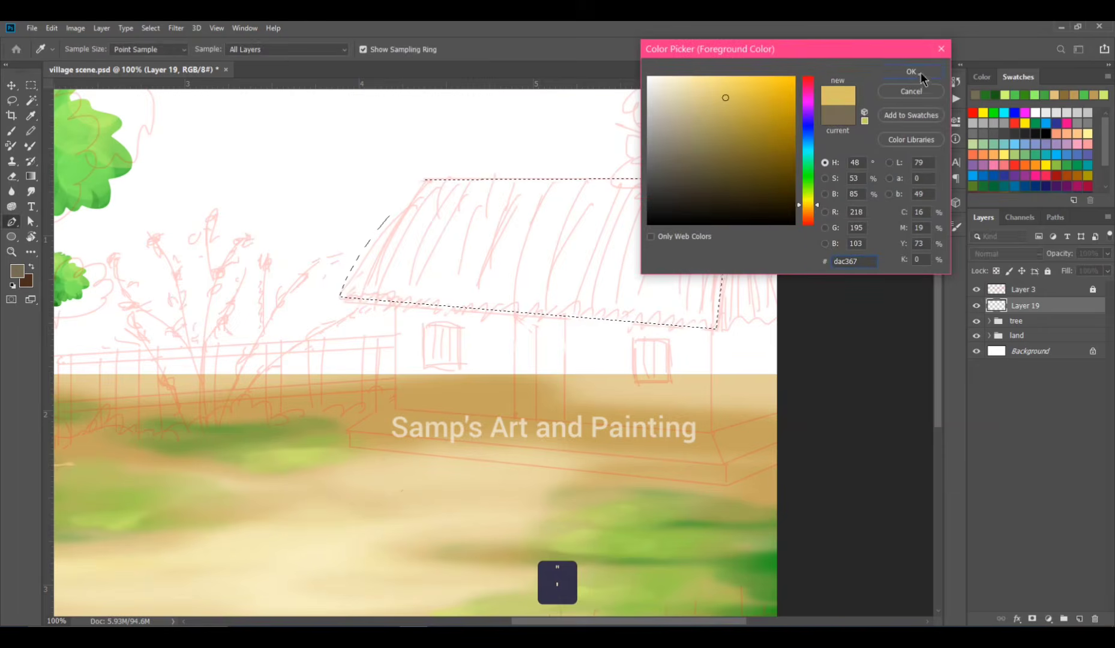
pyautogui.click(913, 72)
pyautogui.hotkey('alt', 'BackSpace')
pyautogui.hotkey('ctrl', 'd')
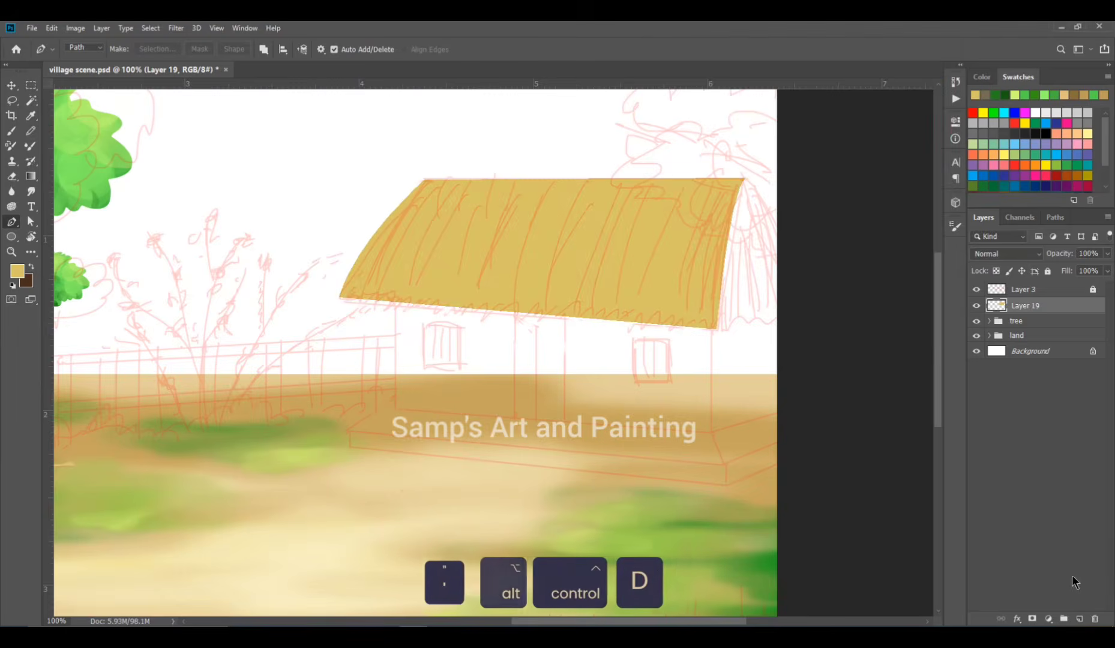
# Step: On a new layer, outline the hut's side roof slope with the Pen tool, fill it with a darker gold, and save the document
pyautogui.click(1079, 619)
pyautogui.click(17, 272)
pyautogui.click(769, 116)
pyautogui.click(910, 73)
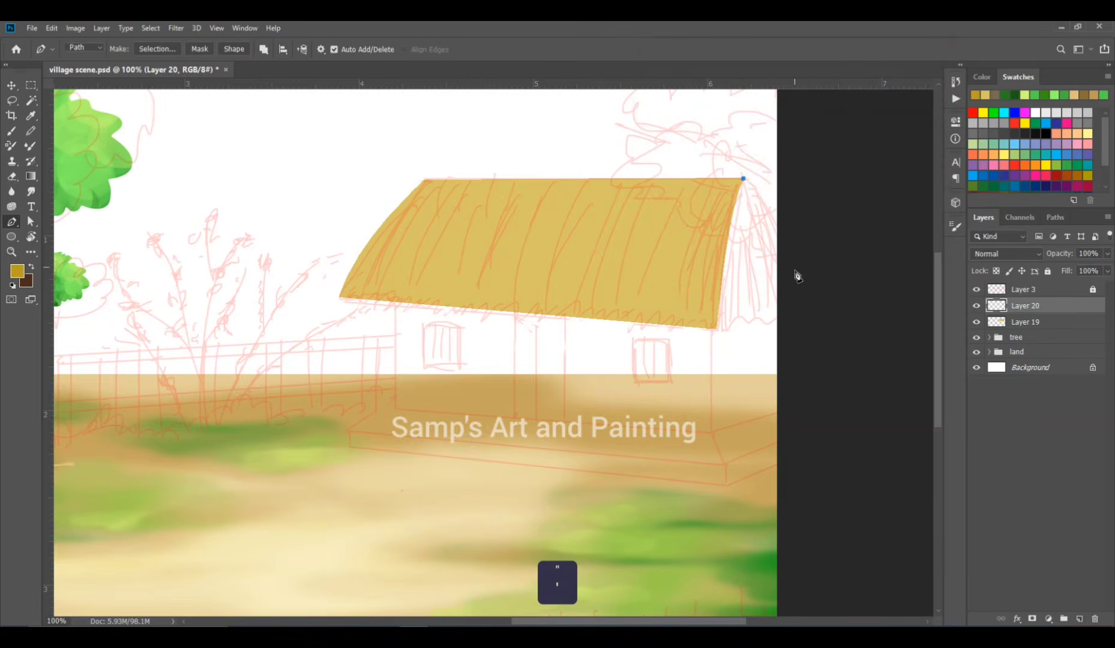
pyautogui.keyDown('alt'); pyautogui.click(802, 271); pyautogui.keyUp('alt')
pyautogui.click(817, 314)
pyautogui.click(715, 327)
pyautogui.hotkey('ctrl', 'Return')
pyautogui.hotkey('alt', 'BackSpace')
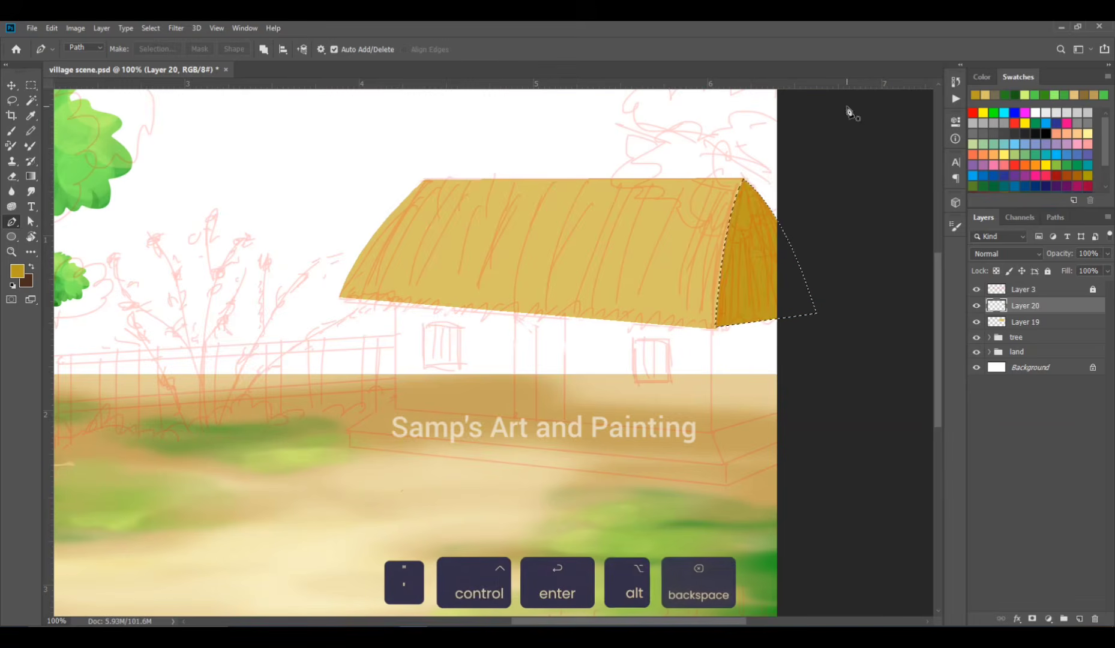
pyautogui.hotkey('ctrl', 'd')
pyautogui.hotkey('ctrl', 's')
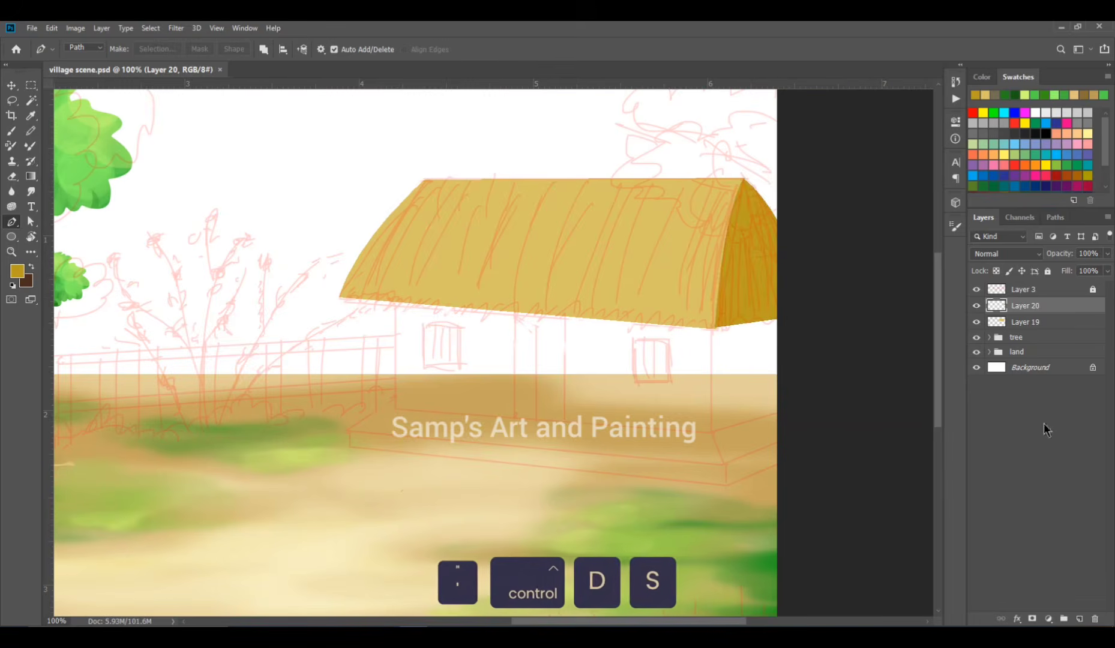
# Step: On a new layer between the roof and the tree group, outline the front wall with the Pen tool, load it as a selection and open the foreground colour
pyautogui.click(1031, 340)
pyautogui.click(1079, 619)
pyautogui.keyDown('ctrl'); pyautogui.click(618, 360); pyautogui.keyUp('ctrl')
pyautogui.moveTo(640, 380); pyautogui.dragTo(632, 278)
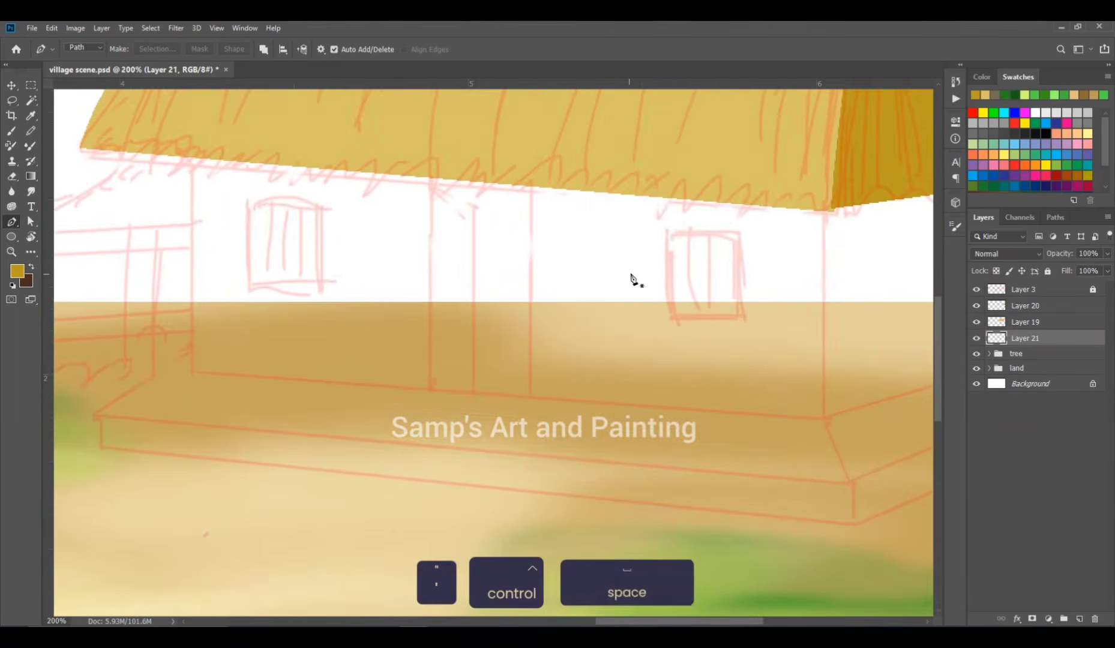
pyautogui.hotkey('ctrl', '-')
pyautogui.click(341, 248)
pyautogui.keyDown('shift'); pyautogui.click(341, 359); pyautogui.keyUp('shift')
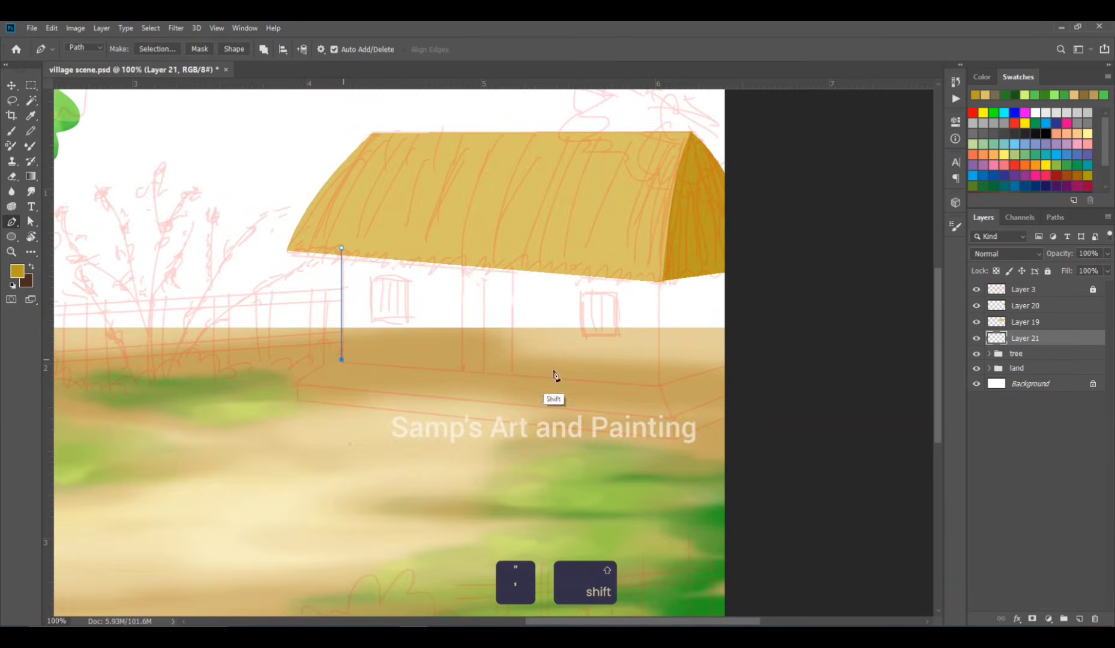
pyautogui.click(659, 385)
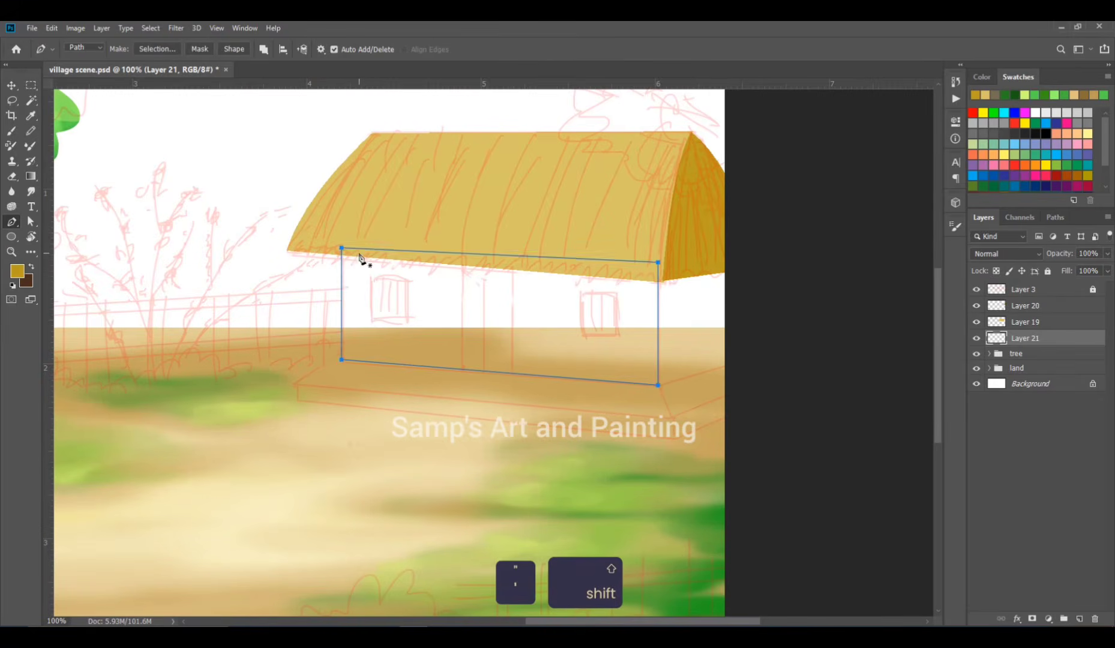
pyautogui.hotkey('ctrl', 'Return')
pyautogui.click(17, 271)
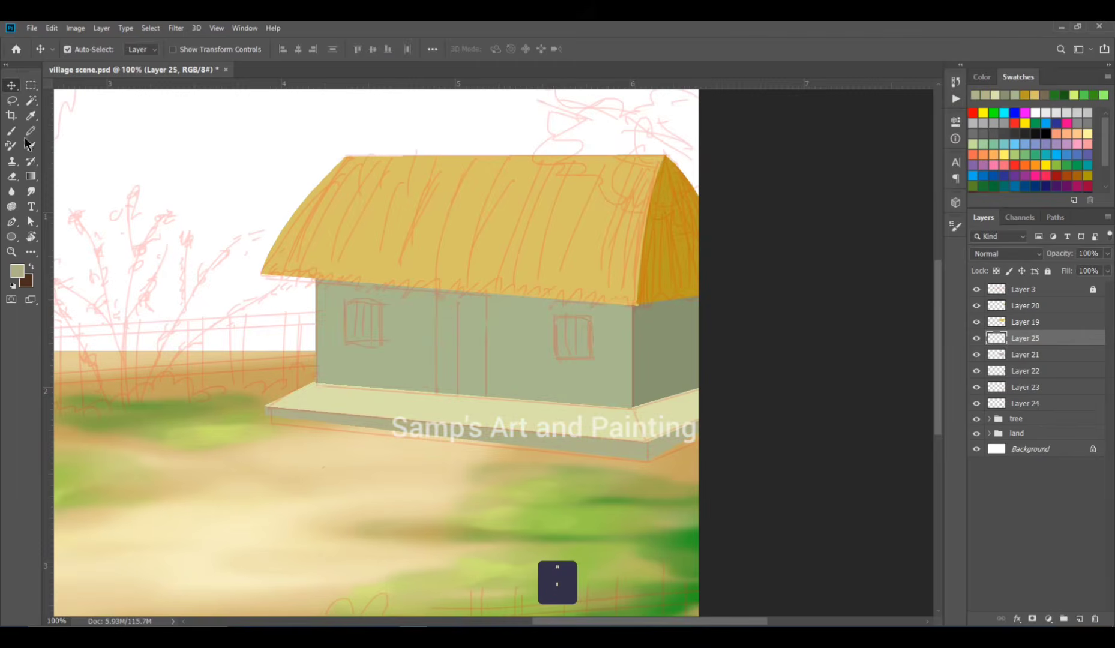
# Step: Outline the doorway in the front wall with the Pen tool and fill it with dark olive #414235
pyautogui.press('p')
pyautogui.keyDown('ctrl'); pyautogui.click(461, 356); pyautogui.keyUp('ctrl')
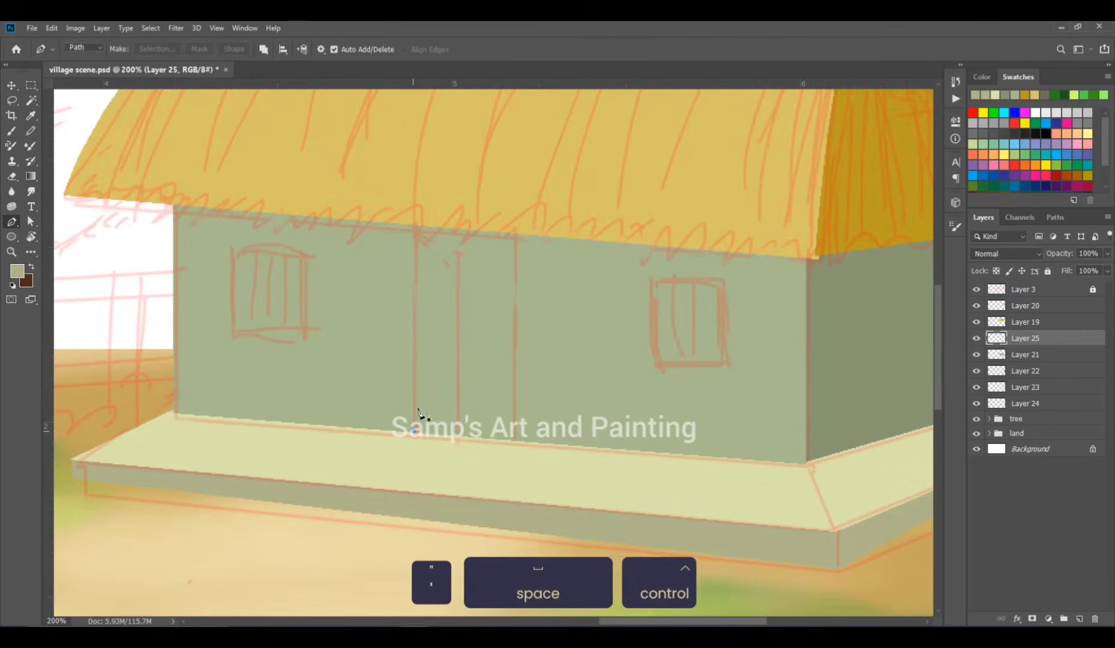
pyautogui.keyDown('shift'); pyautogui.click(414, 233); pyautogui.keyUp('shift')
pyautogui.keyDown('shift'); pyautogui.click(503, 443); pyautogui.keyUp('shift')
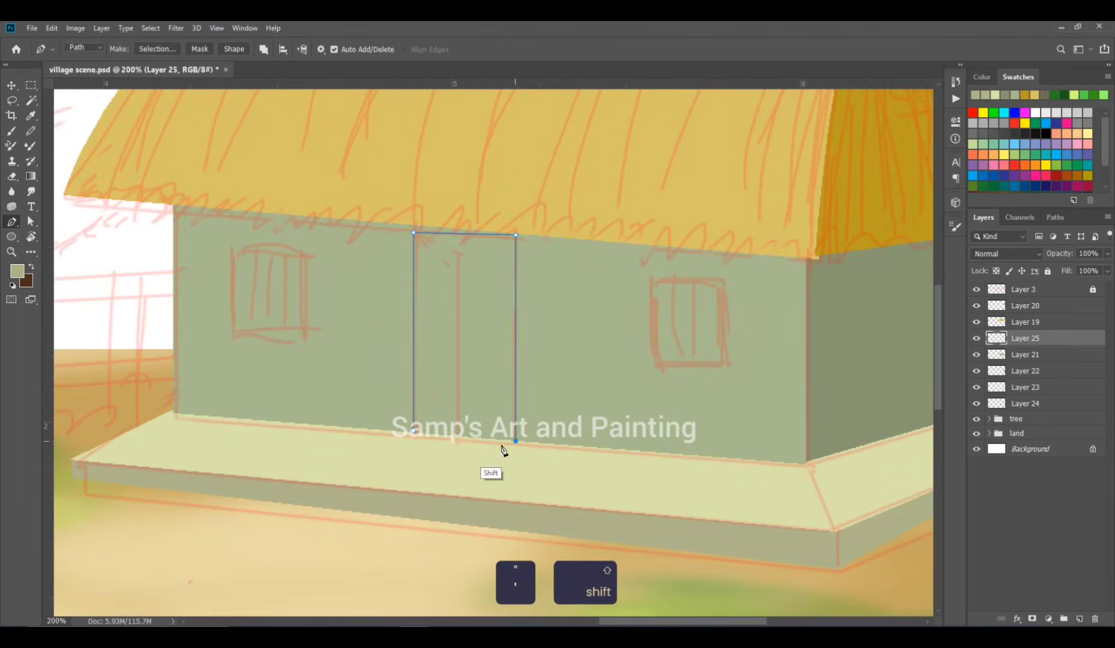
pyautogui.hotkey('ctrl', 'Return')
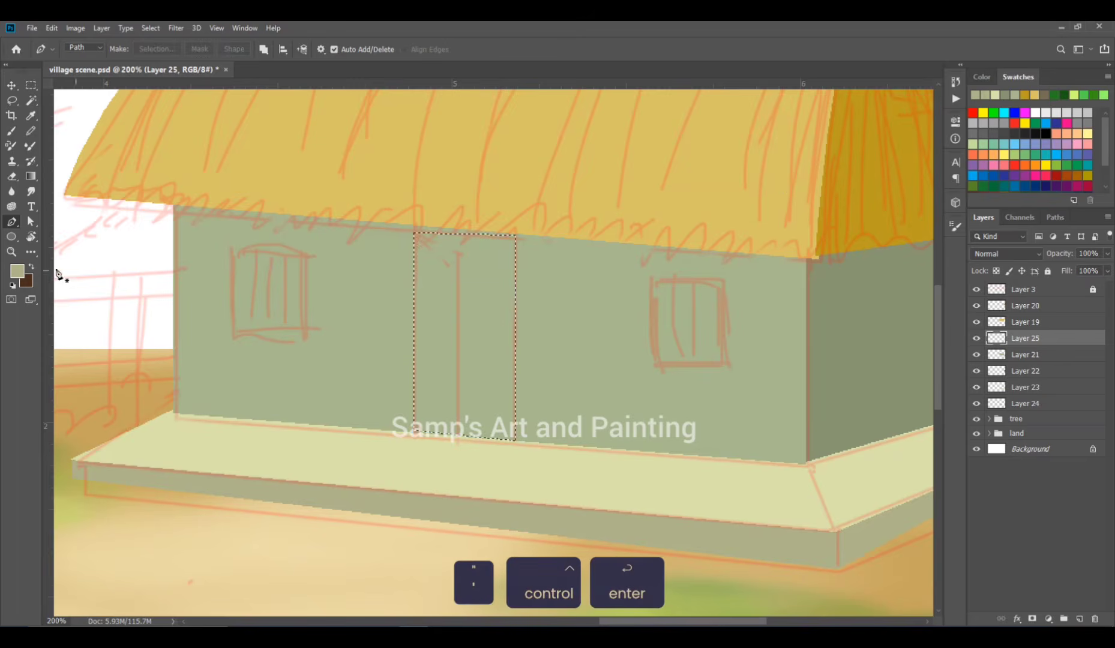
pyautogui.click(18, 272)
pyautogui.click(667, 181)
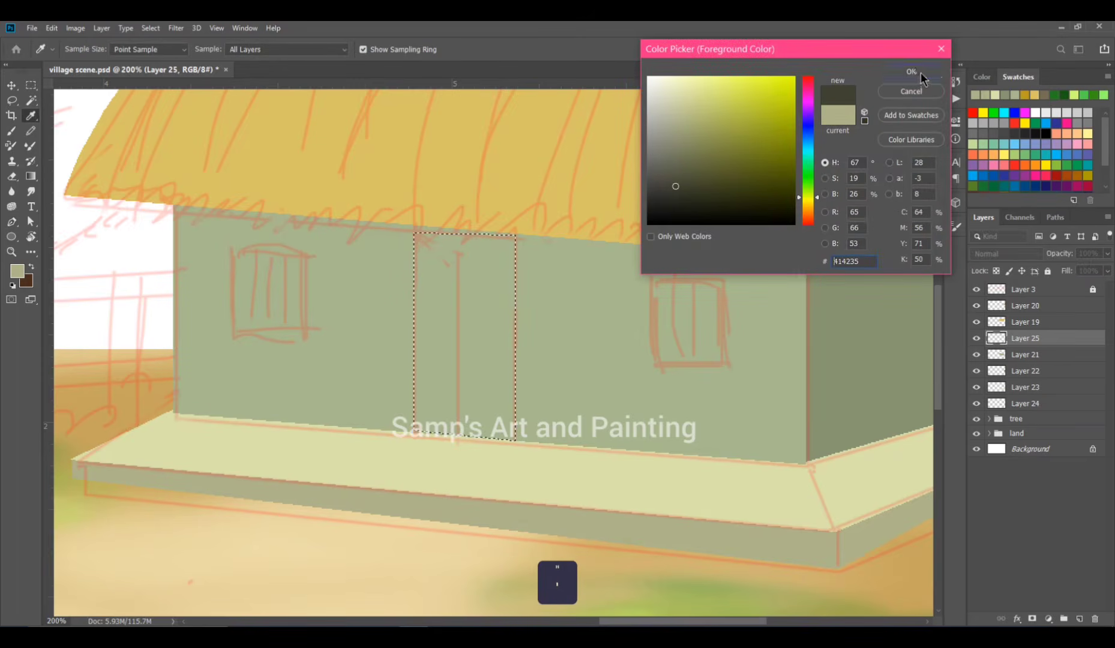
pyautogui.click(911, 72)
pyautogui.hotkey('alt', 'BackSpace')
pyautogui.hotkey('ctrl', 'd')
# Step: Outline the window to the right of the door and fill it with the same dark olive
pyautogui.click(646, 279)
pyautogui.keyDown('shift'); pyautogui.click(645, 355); pyautogui.keyUp('shift')
pyautogui.keyDown('shift'); pyautogui.click(709, 356); pyautogui.keyUp('shift')
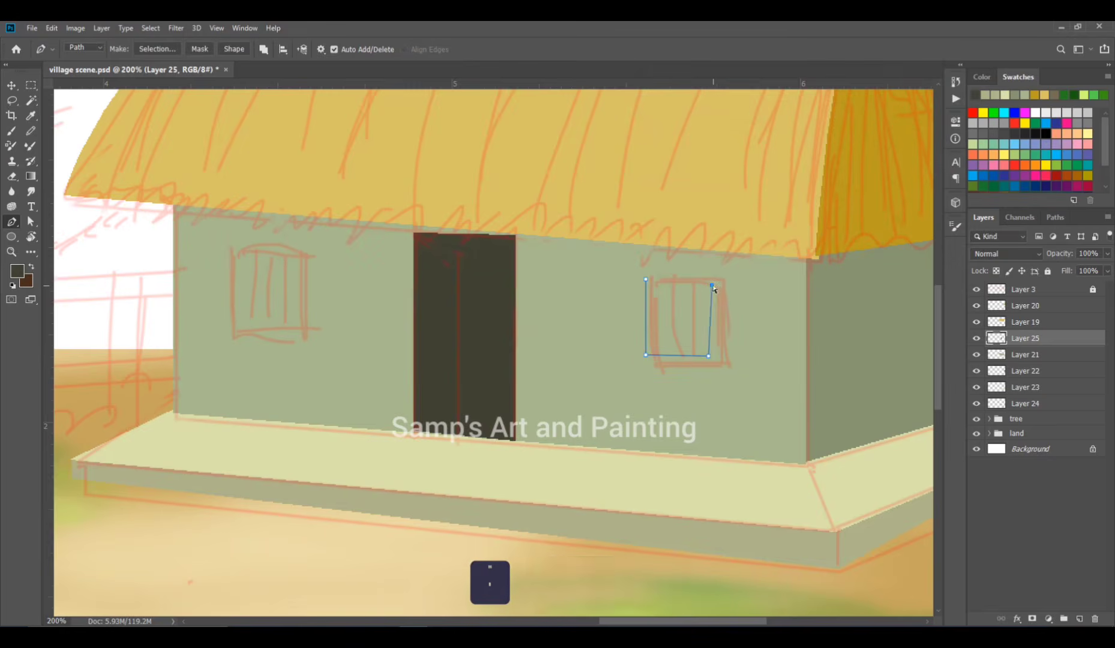
pyautogui.hotkey('ctrl', 'Return')
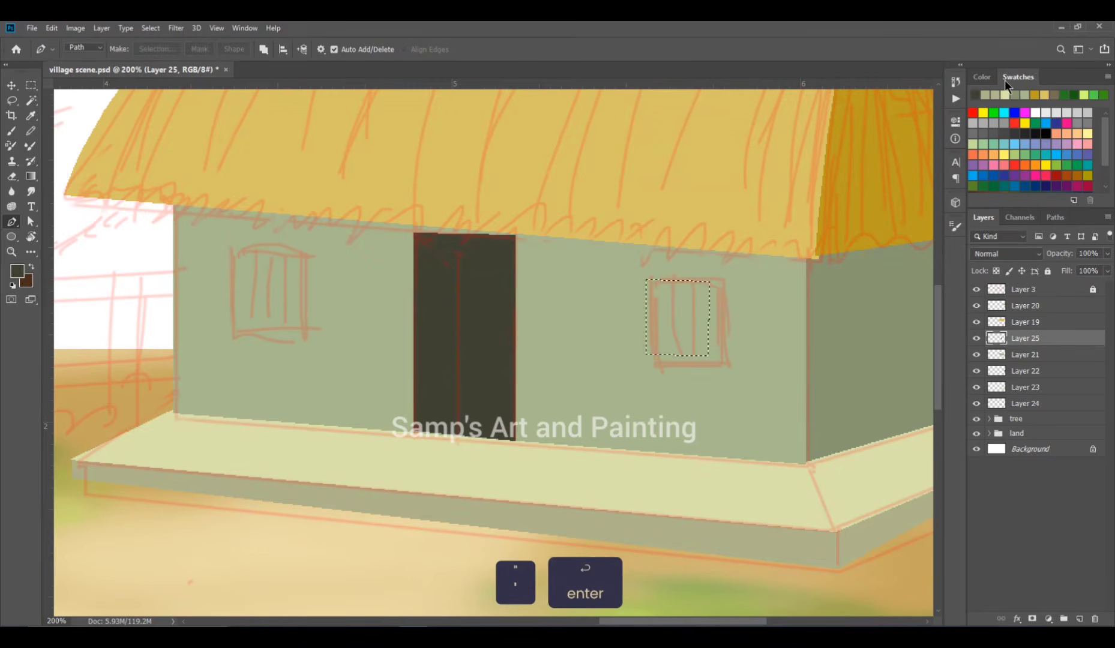
pyautogui.hotkey('alt', 'BackSpace')
pyautogui.hotkey('ctrl', 'd')
# Step: Outline the window to the left of the door and fill it with the same dark olive
pyautogui.click(239, 253)
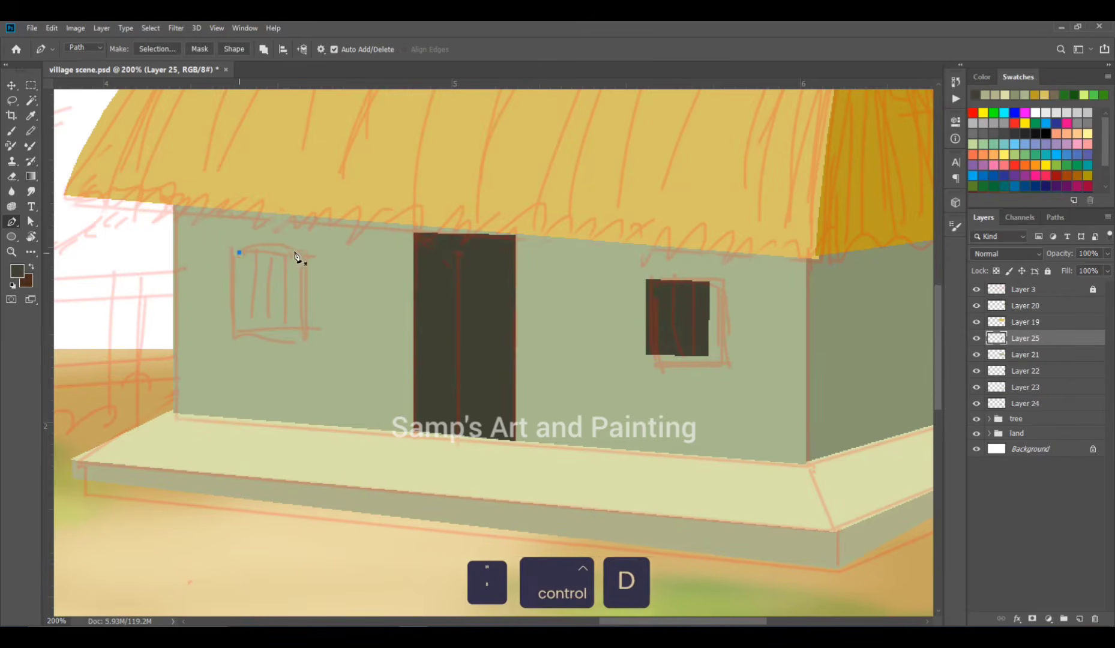
pyautogui.hotkey('ctrl', 'z')
pyautogui.keyDown('shift'); pyautogui.click(297, 329); pyautogui.keyUp('shift')
pyautogui.click(245, 330)
pyautogui.click(240, 253)
pyautogui.hotkey('ctrl', 'Return')
pyautogui.hotkey('alt', 'BackSpace')
pyautogui.hotkey('ctrl', 'd')
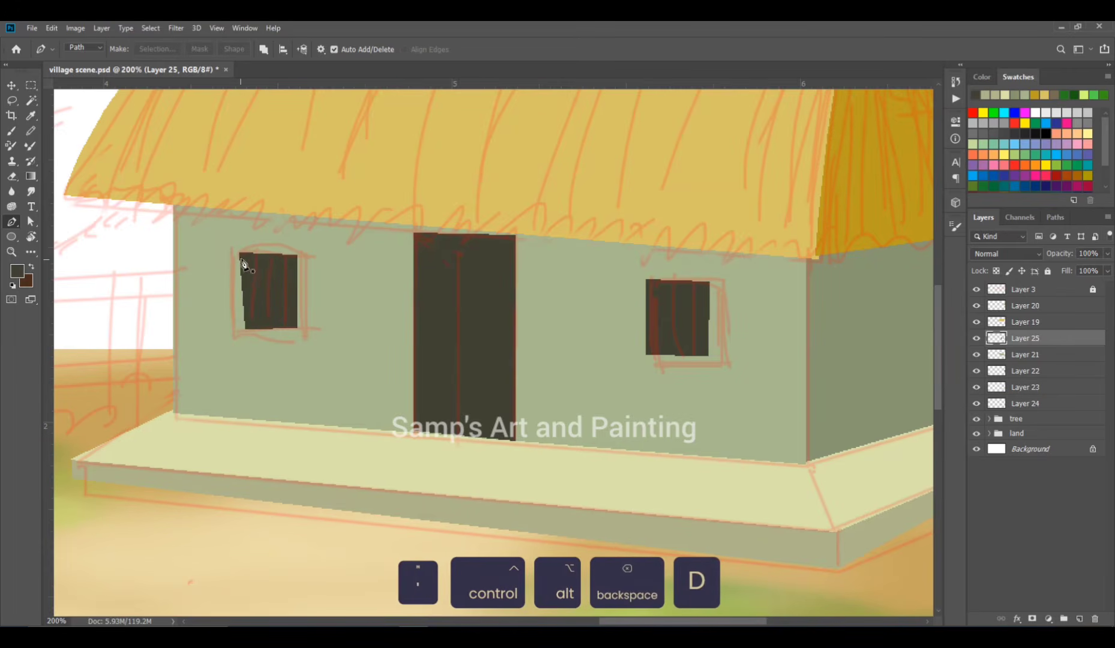
# Step: Re-outline the left window with a straight vertical left edge, fill the missing sliver with dark olive, and save the document
pyautogui.click(239, 253)
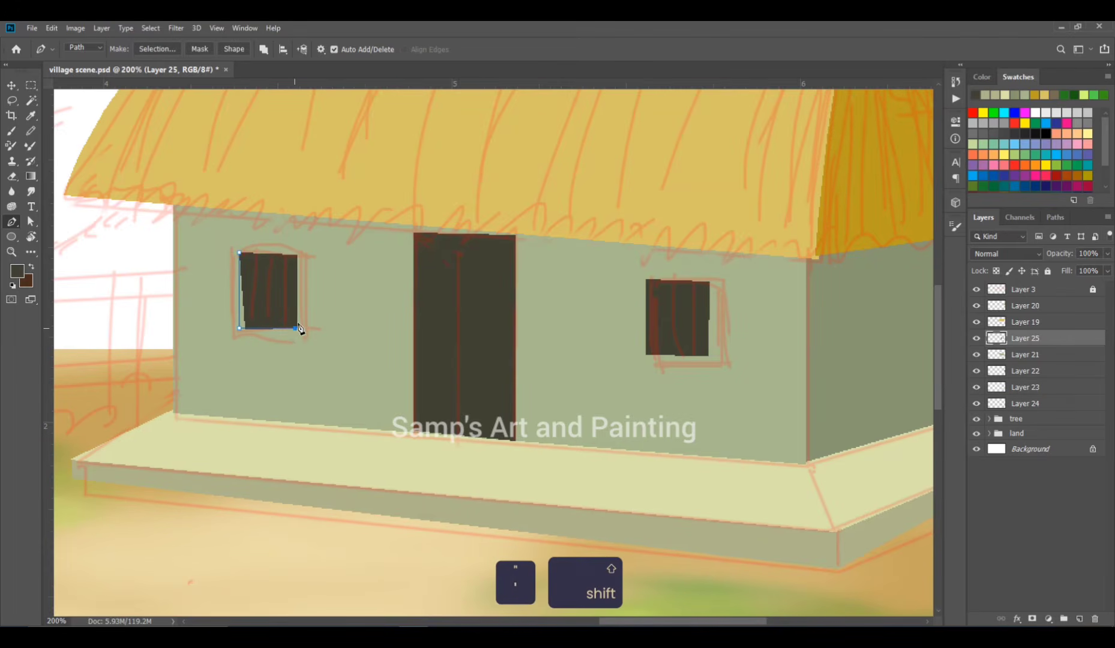
pyautogui.hotkey('ctrl', 'Return')
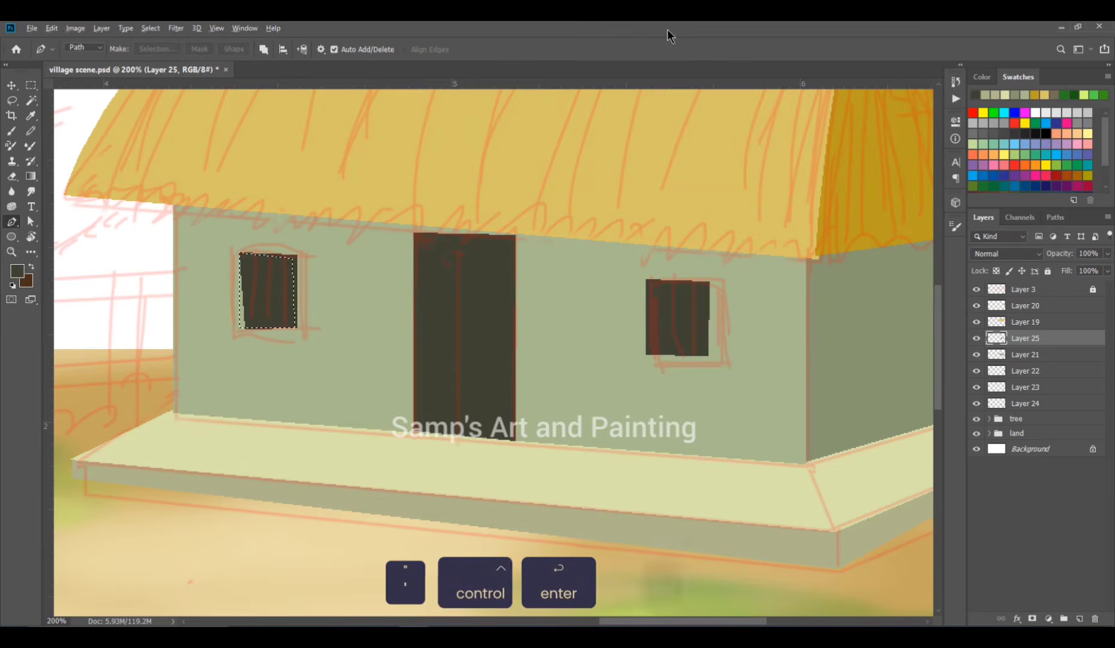
pyautogui.hotkey('alt', 'BackSpace')
pyautogui.hotkey('ctrl', 'd')
pyautogui.hotkey('ctrl', '-')
pyautogui.hotkey('ctrl', '-')
pyautogui.hotkey('ctrl', '-')
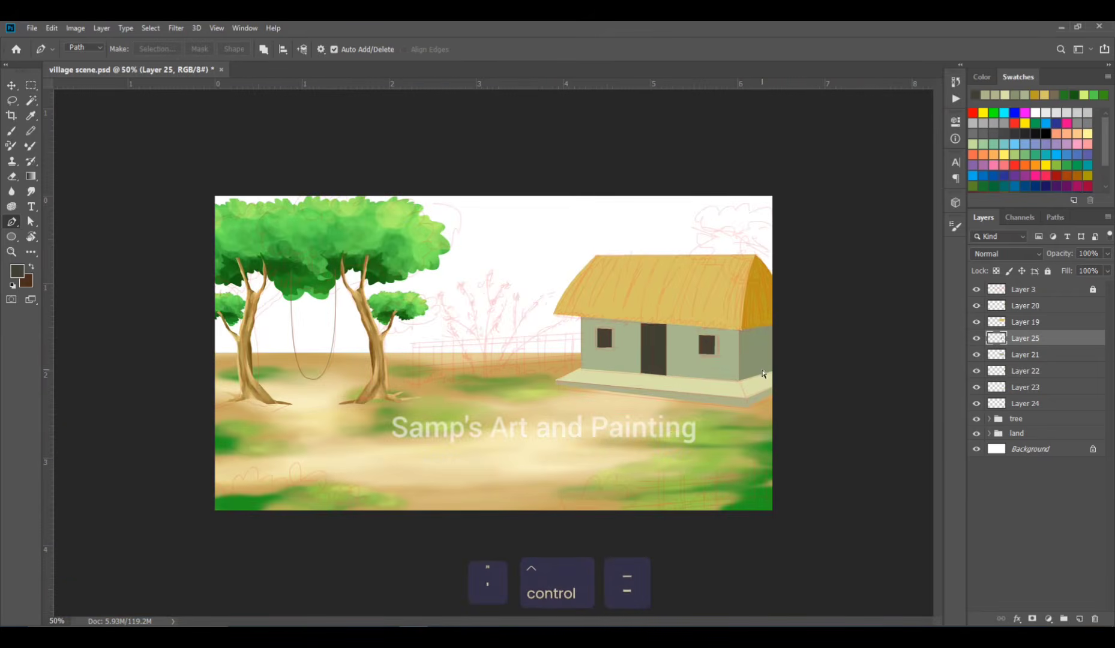
pyautogui.hotkey('ctrl', 's')
# Step: Paint a soft dark gold shadow over the lower half and right edge of the front roof slope on its clipped layer
pyautogui.keyDown('ctrl'); pyautogui.click(718, 285); pyautogui.keyUp('ctrl')
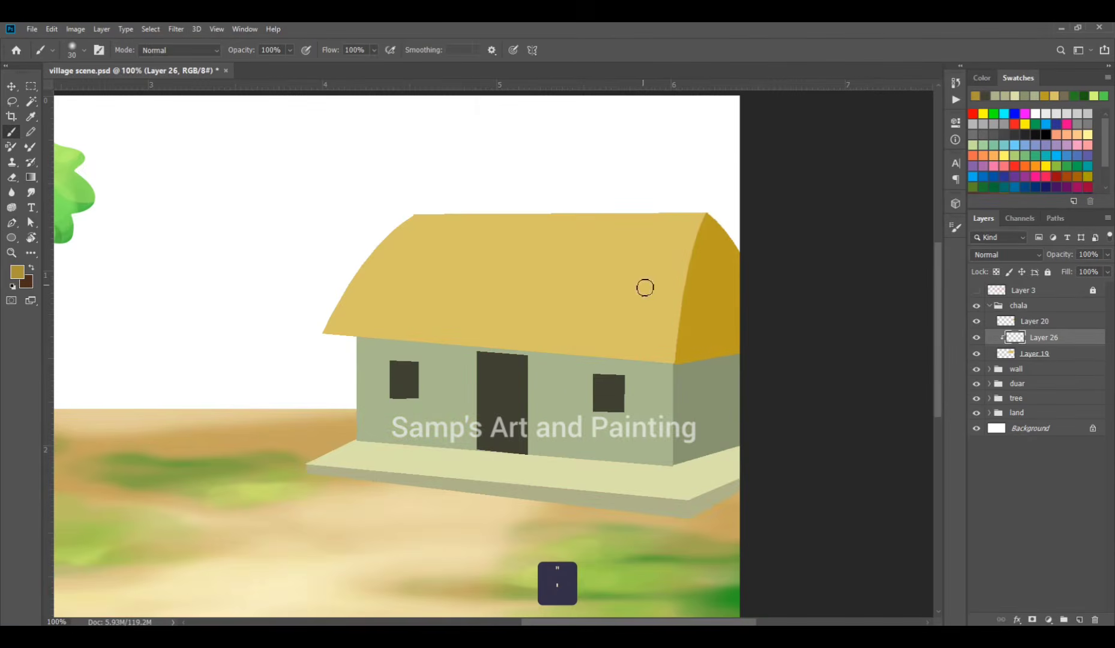
pyautogui.press(']')
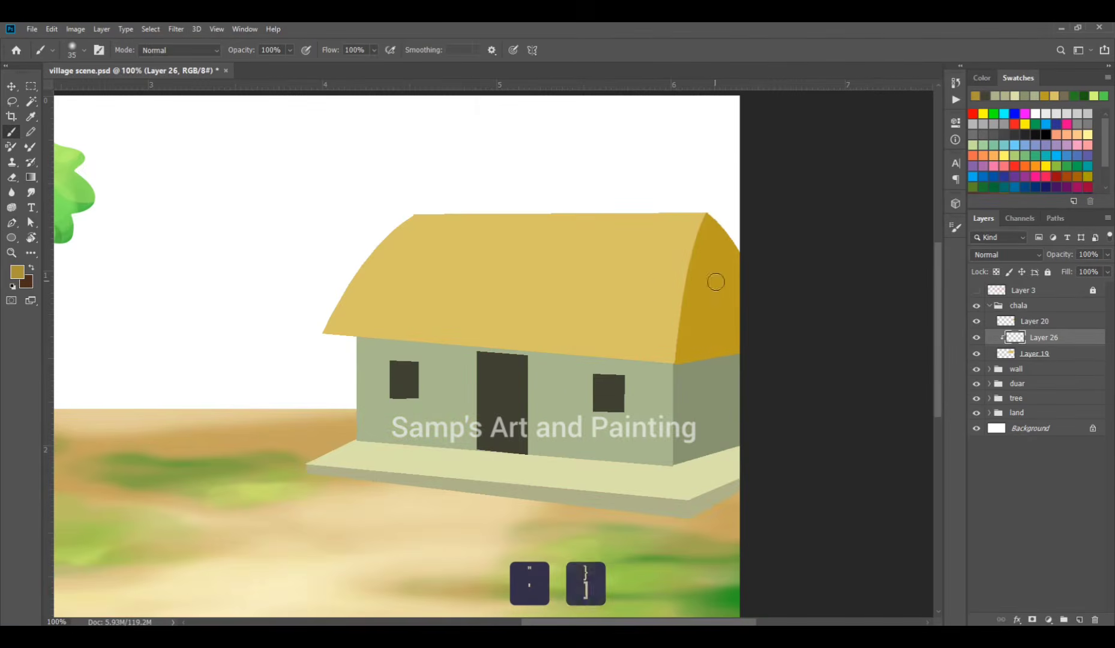
pyautogui.moveTo(704, 201)
pyautogui.mouseDown()
pyautogui.moveTo(583, 288)
pyautogui.moveTo(450, 282)
pyautogui.moveTo(336, 300)
pyautogui.mouseUp()
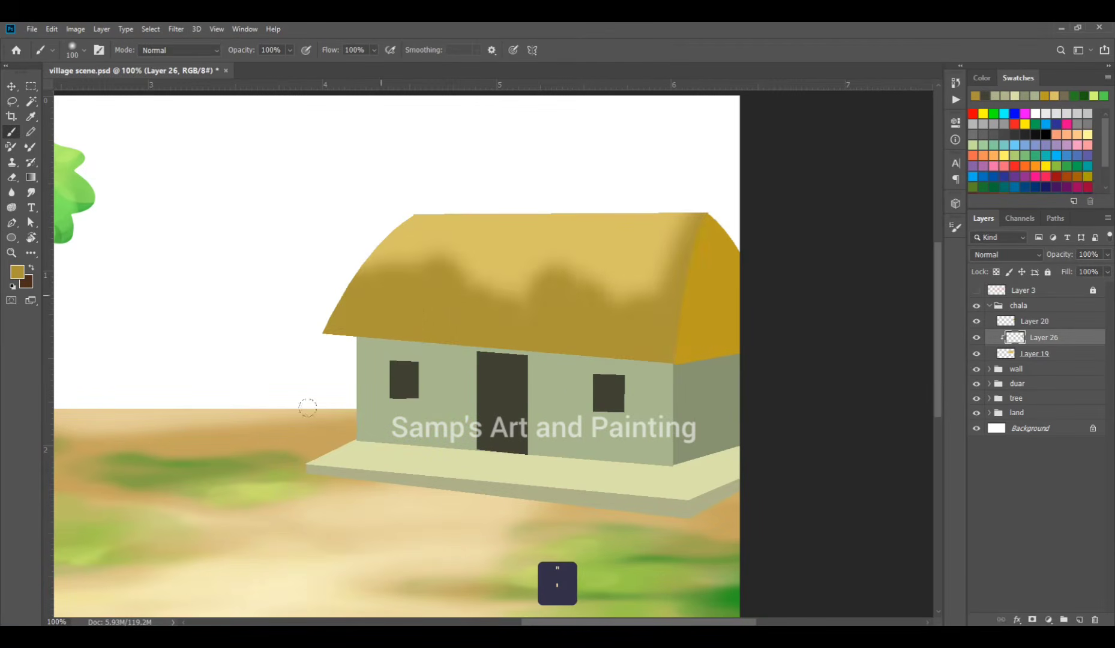
# Step: Break the upper part of the roof shadow into vertical straw-like streaks with a soft round 50 px eraser
pyautogui.press('e')
pyautogui.press('[')
pyautogui.press('[')
pyautogui.press('[')
pyautogui.moveTo(419, 278); pyautogui.dragTo(381, 303)
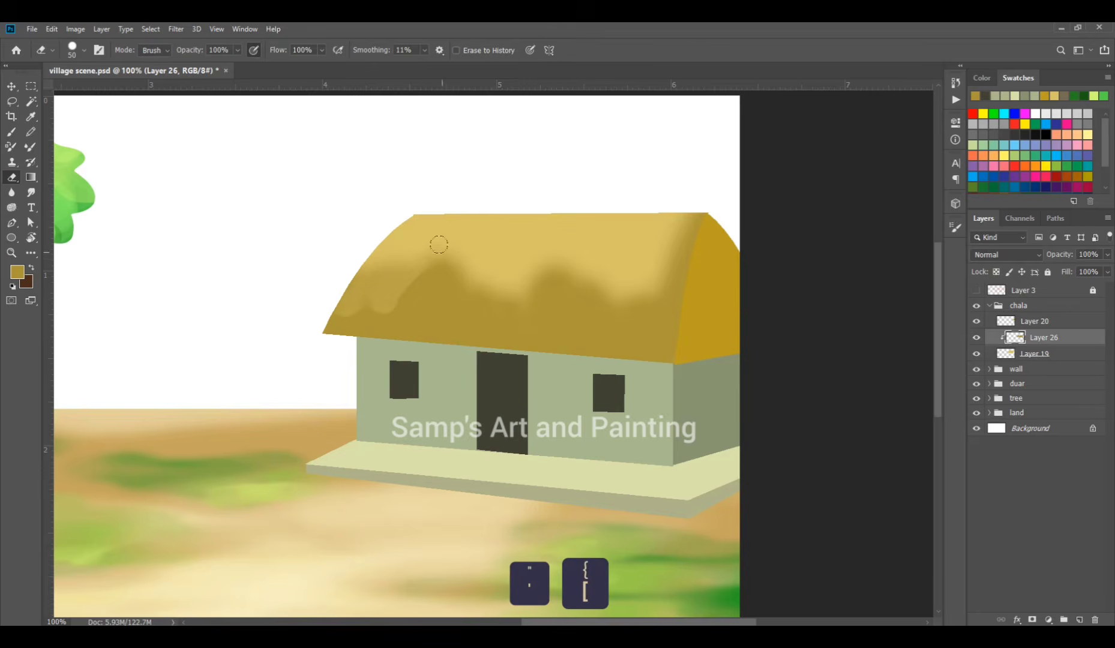
pyautogui.hotkey('ctrl', 'z')
pyautogui.click(956, 227)
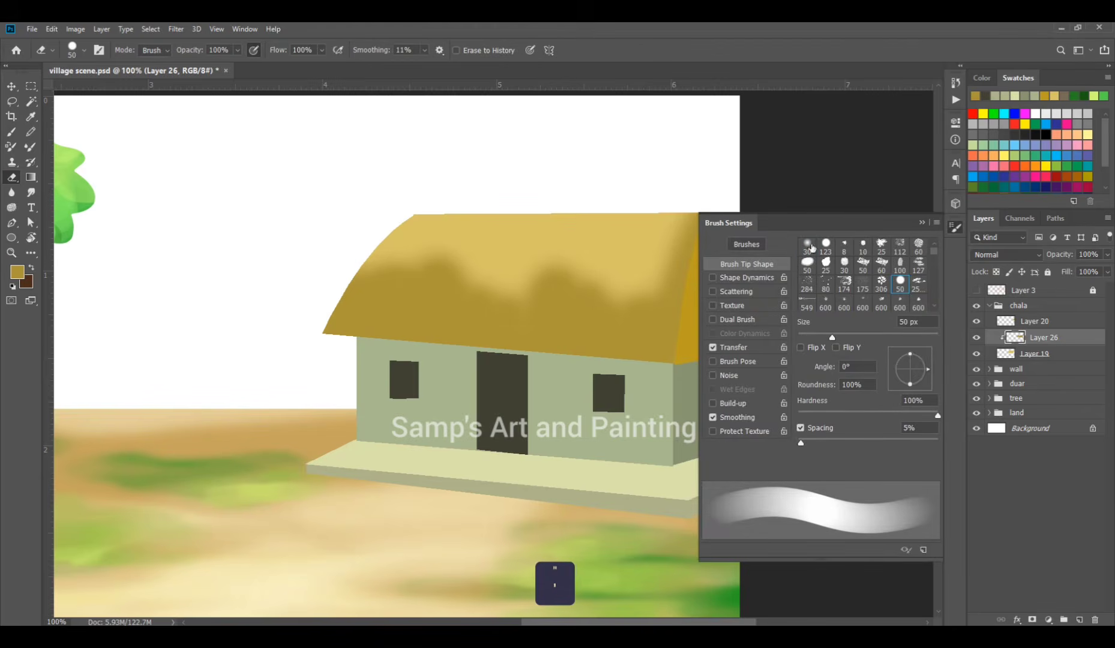
pyautogui.click(922, 223)
pyautogui.press(']')
pyautogui.press(']')
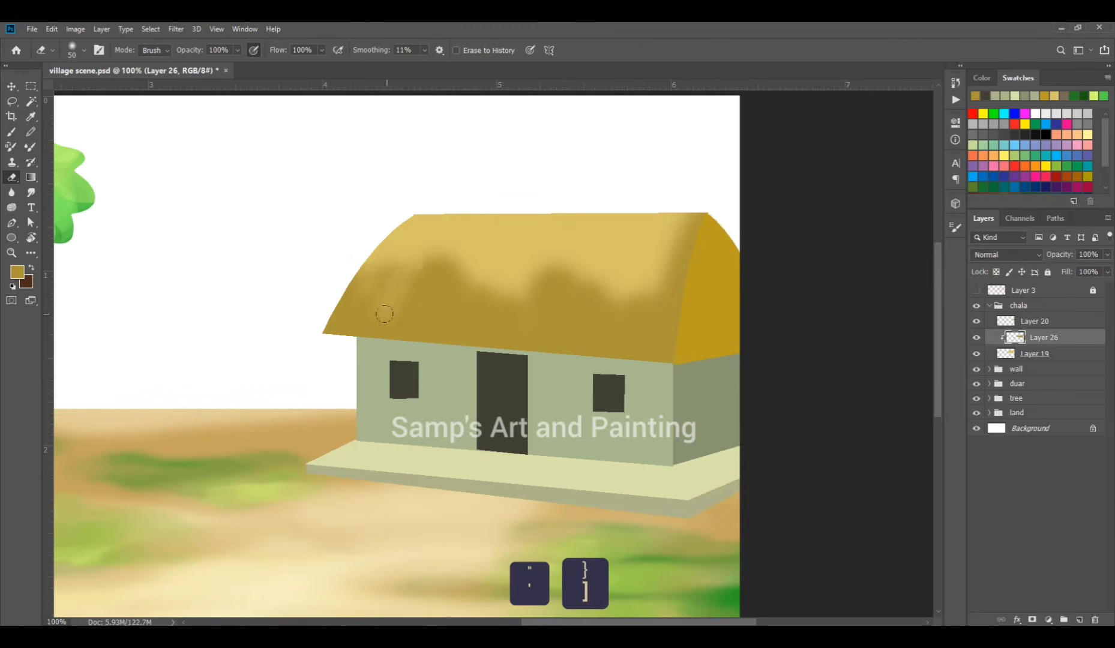
pyautogui.moveTo(533, 217)
pyautogui.mouseDown()
pyautogui.moveTo(550, 277)
pyautogui.moveTo(580, 286)
pyautogui.moveTo(661, 209)
pyautogui.moveTo(647, 297)
pyautogui.moveTo(647, 231)
pyautogui.mouseUp()
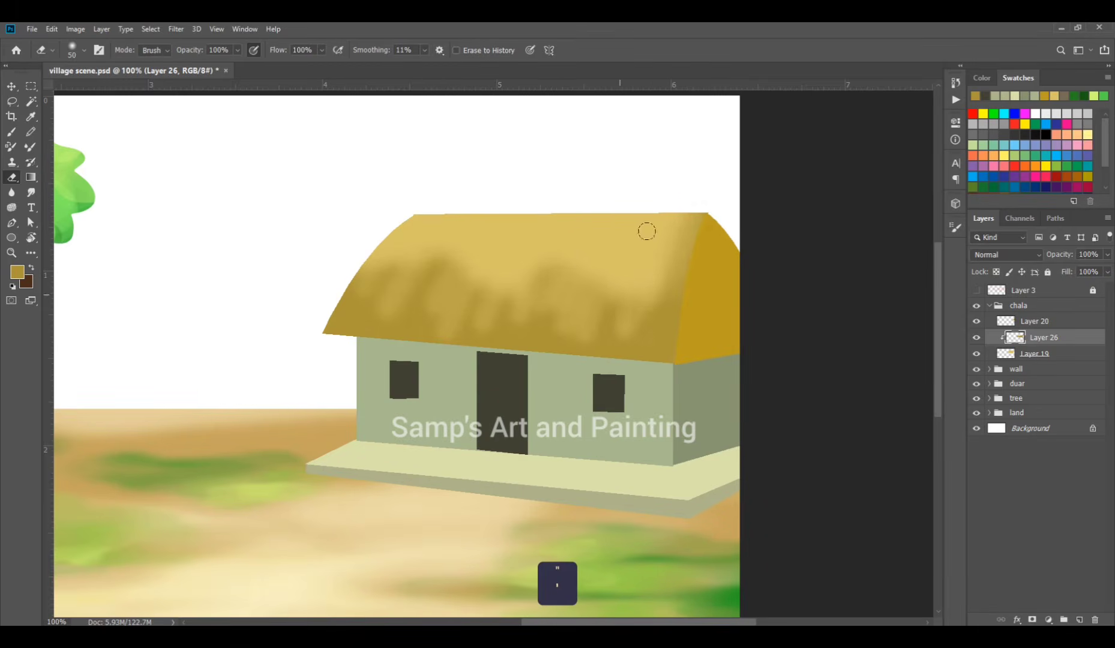
pyautogui.moveTo(469, 286)
pyautogui.mouseDown()
pyautogui.moveTo(416, 299)
pyautogui.moveTo(429, 214)
pyautogui.mouseUp()
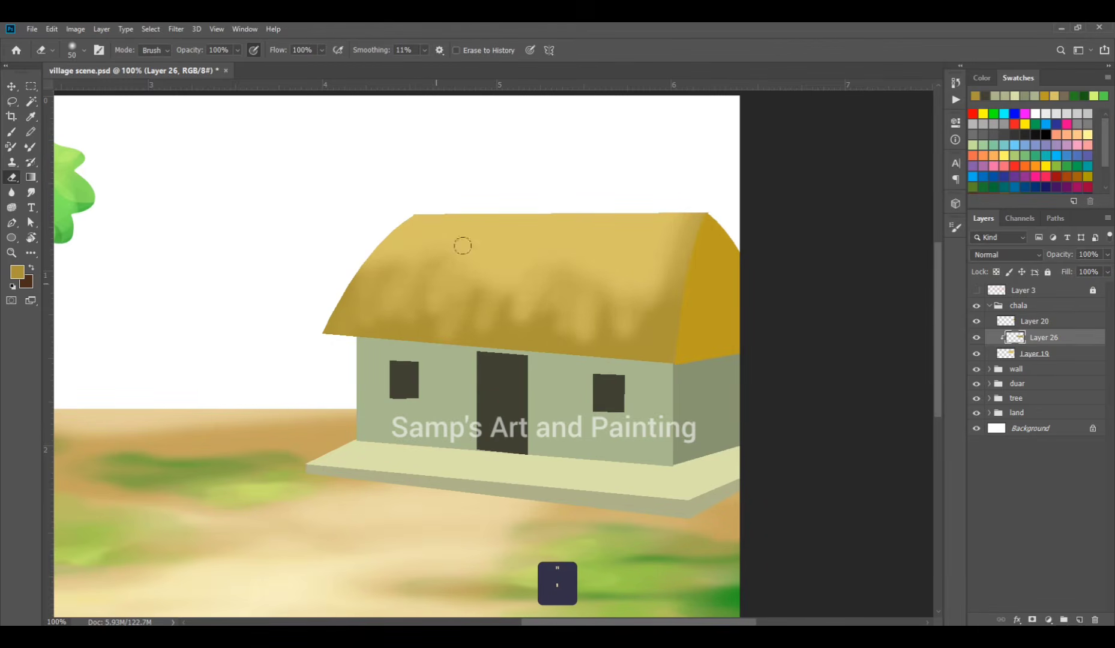
# Step: Set the roof shadow layer's blend mode to Multiply and lower its opacity
pyautogui.click(985, 259)
pyautogui.click(987, 304)
pyautogui.moveTo(1058, 255); pyautogui.dragTo(1045, 257)
# Step: Add a new layer clipped to the front roof and set the brush colour to light yellow #f7df81
pyautogui.click(1080, 621)
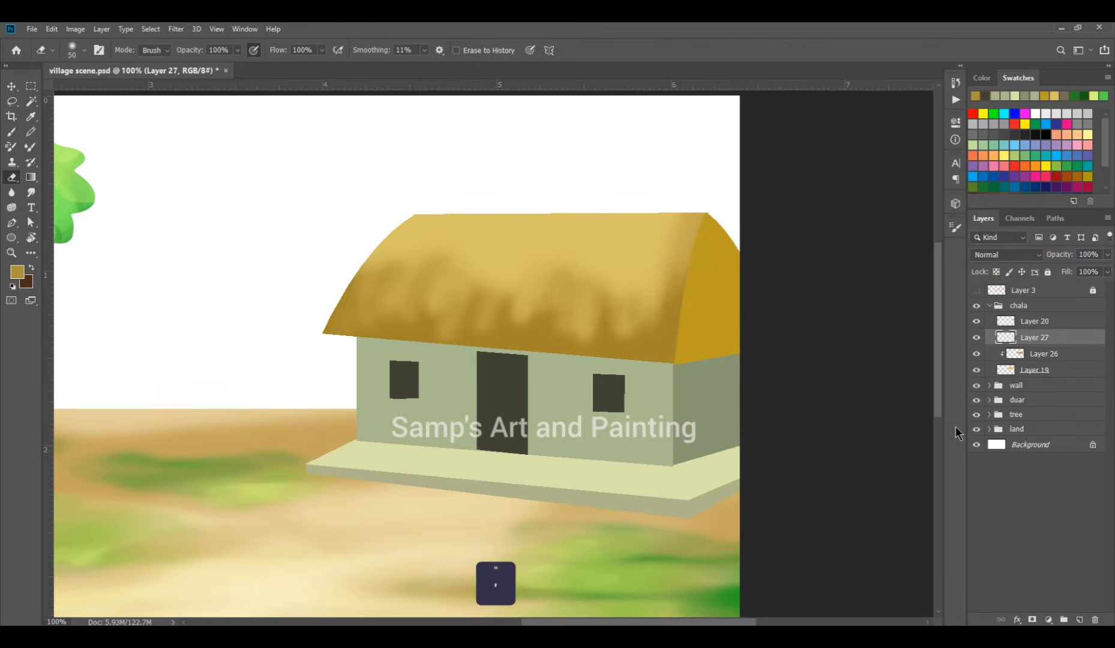
pyautogui.hotkey('ctrl', 'alt', 'g')
pyautogui.press('b')
pyautogui.click(17, 271)
pyautogui.click(720, 79)
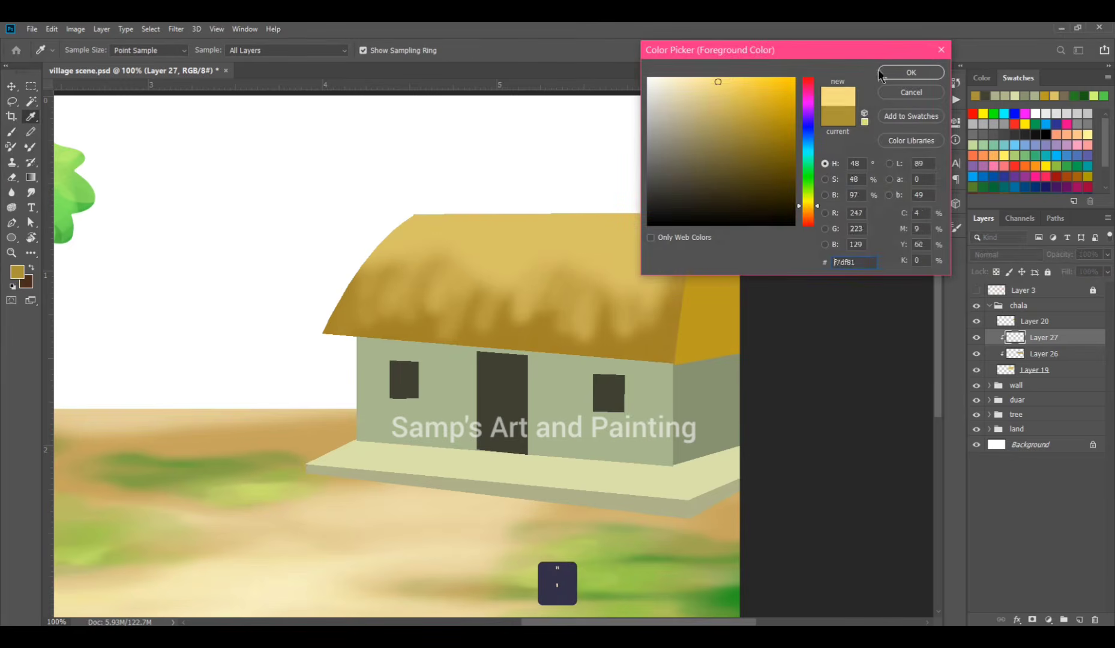
pyautogui.click(906, 73)
# Step: Paint light yellow highlight streaks down from the ridge of the front roof with a soft 50 px brush
pyautogui.moveTo(441, 225); pyautogui.dragTo(421, 247)
pyautogui.hotkey('ctrl', 'z')
pyautogui.press('[')
pyautogui.press('[')
pyautogui.press('[')
pyautogui.press('[')
pyautogui.press('[')
pyautogui.moveTo(441, 209)
pyautogui.mouseDown()
pyautogui.moveTo(464, 248)
pyautogui.moveTo(491, 261)
pyautogui.moveTo(572, 218)
pyautogui.moveTo(596, 243)
pyautogui.mouseUp()
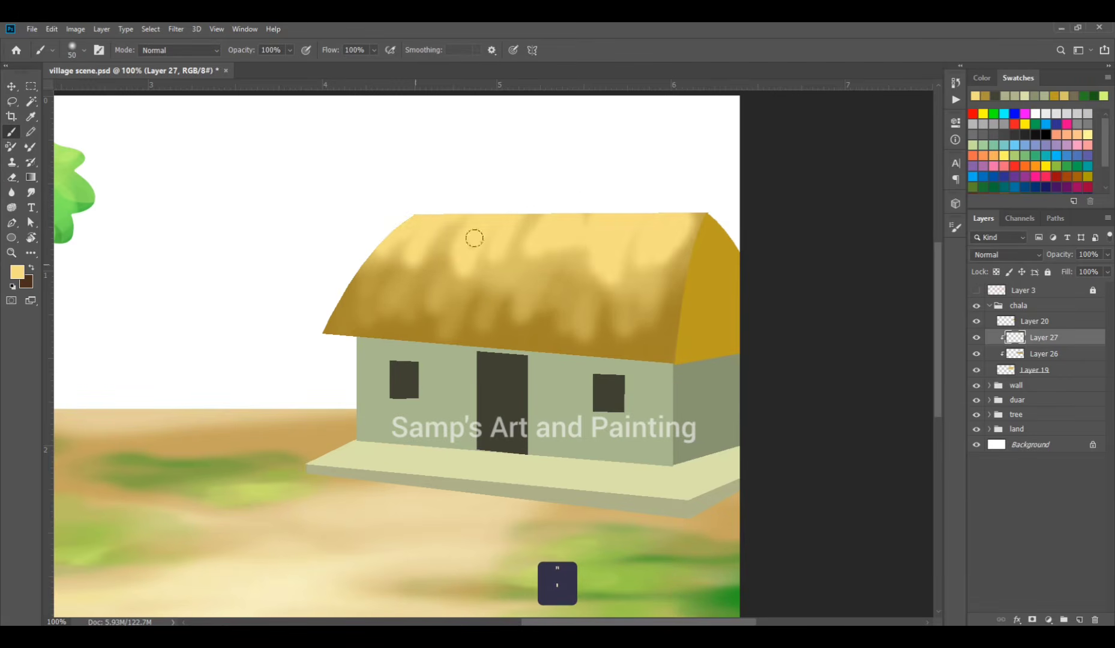
# Step: Soften the roof highlight streaks with the eraser, and set their layer to Overlay at 77% opacity
pyautogui.press('e')
pyautogui.moveTo(709, 280)
pyautogui.mouseDown()
pyautogui.moveTo(643, 302)
pyautogui.moveTo(614, 285)
pyautogui.moveTo(607, 221)
pyautogui.moveTo(561, 296)
pyautogui.moveTo(520, 233)
pyautogui.moveTo(479, 243)
pyautogui.mouseUp()
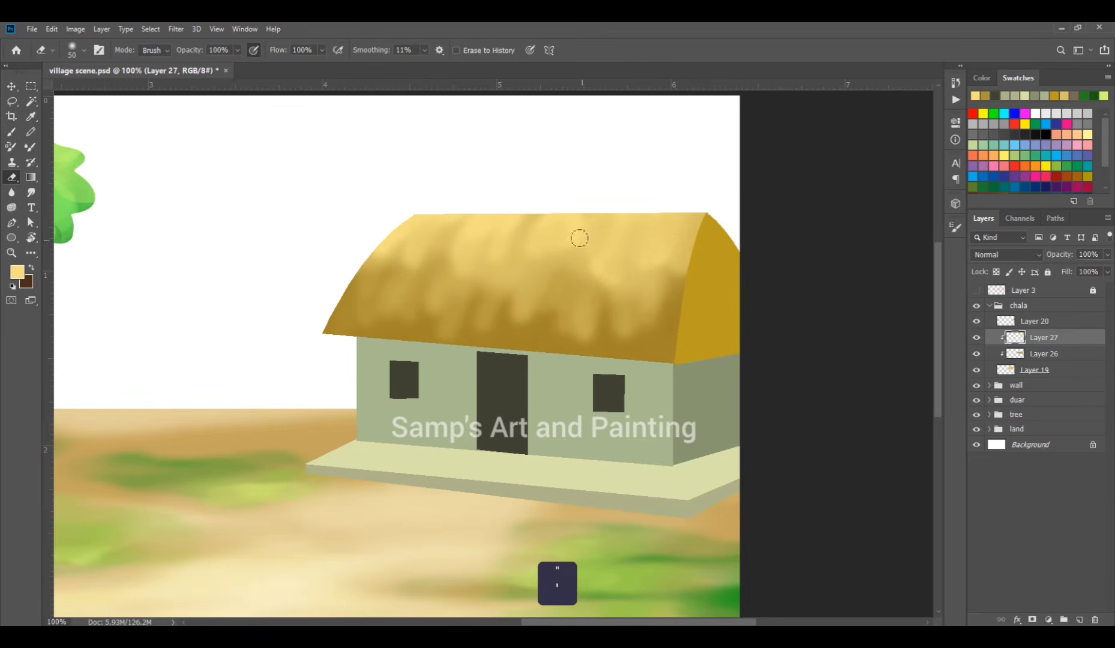
pyautogui.click(1004, 254)
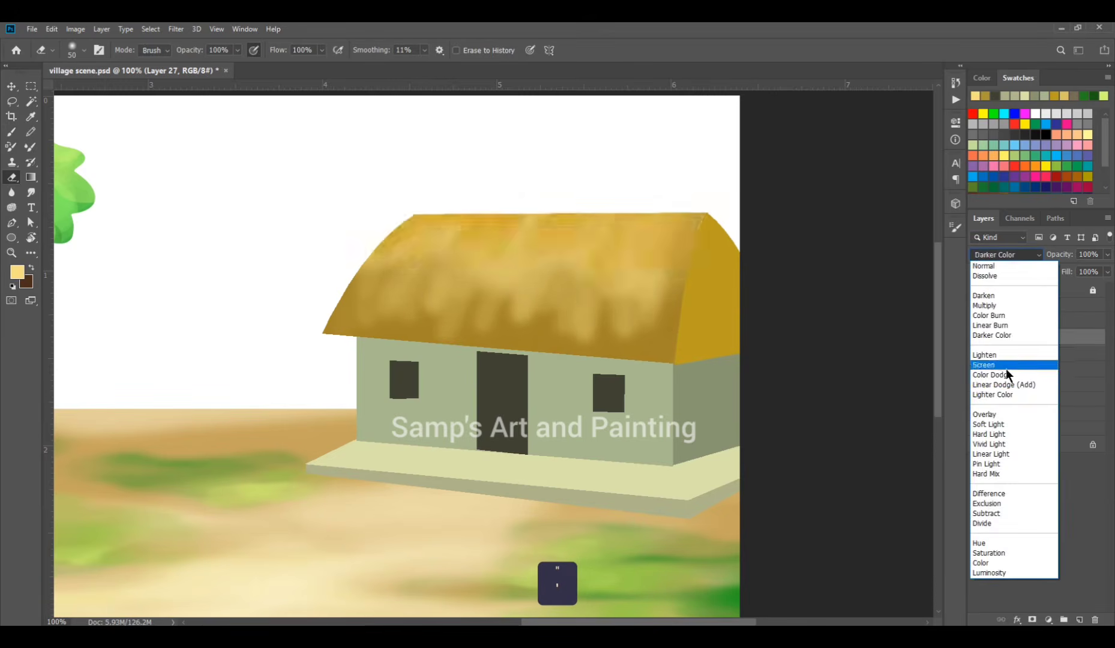
pyautogui.click(997, 415)
pyautogui.moveTo(1058, 254); pyautogui.dragTo(1044, 255)
pyautogui.click(1043, 496)
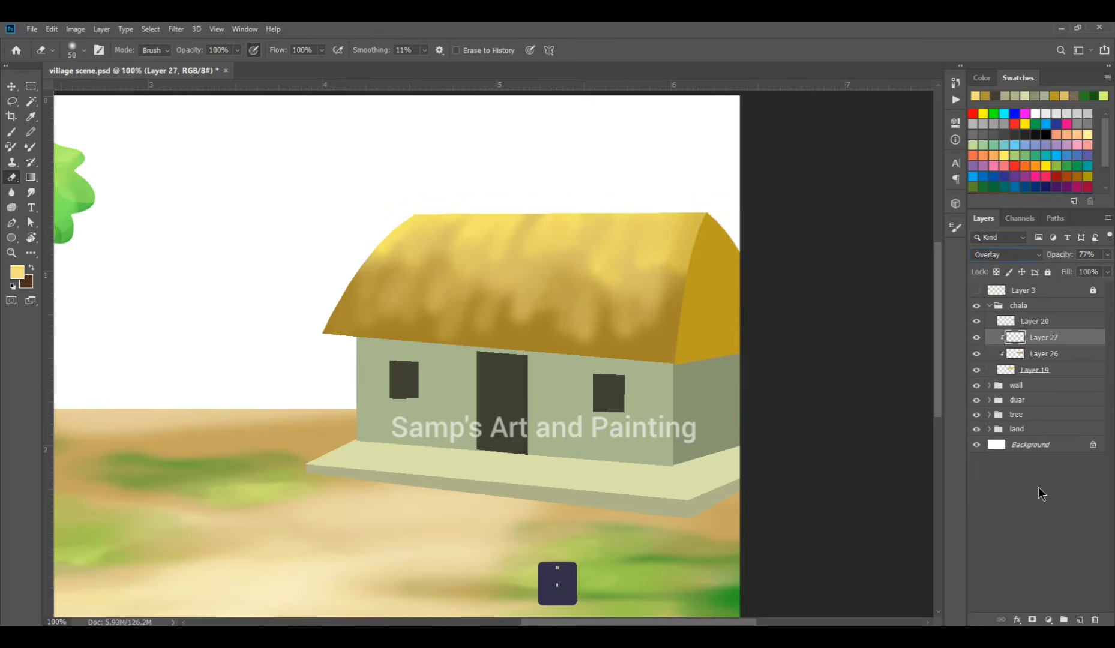
# Step: Add a new layer clipped to the front roof above Layer 27 and set the brush colour to olive brown #81733c
pyautogui.click(1040, 338)
pyautogui.click(1079, 620)
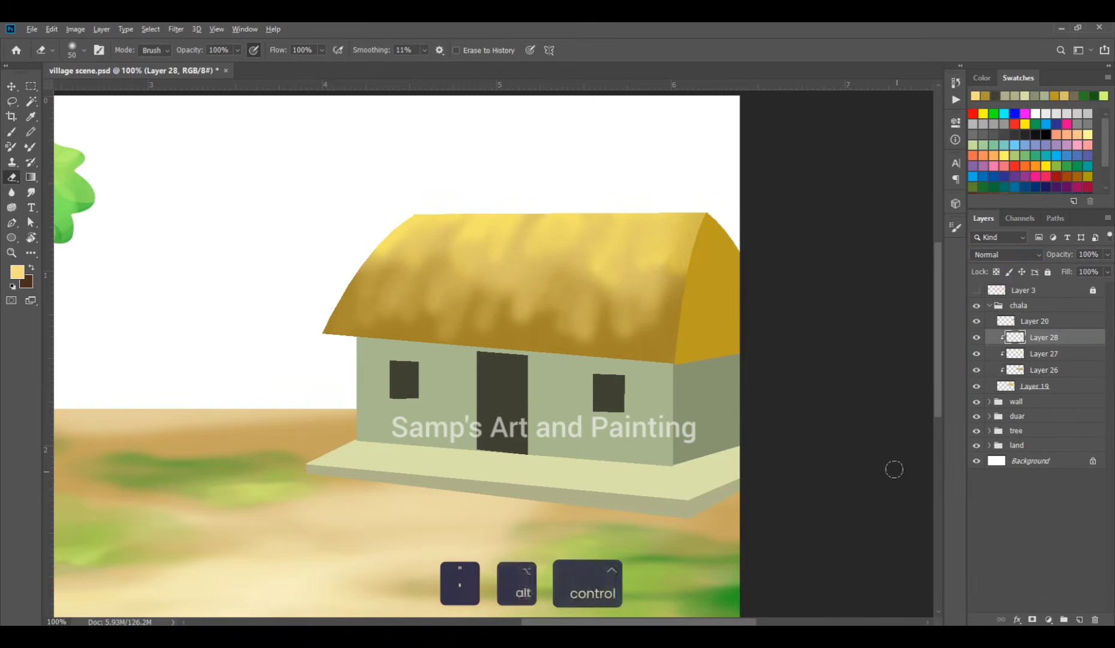
pyautogui.hotkey('ctrl', 'alt', 'g')
pyautogui.press('b')
pyautogui.click(17, 272)
pyautogui.click(726, 150)
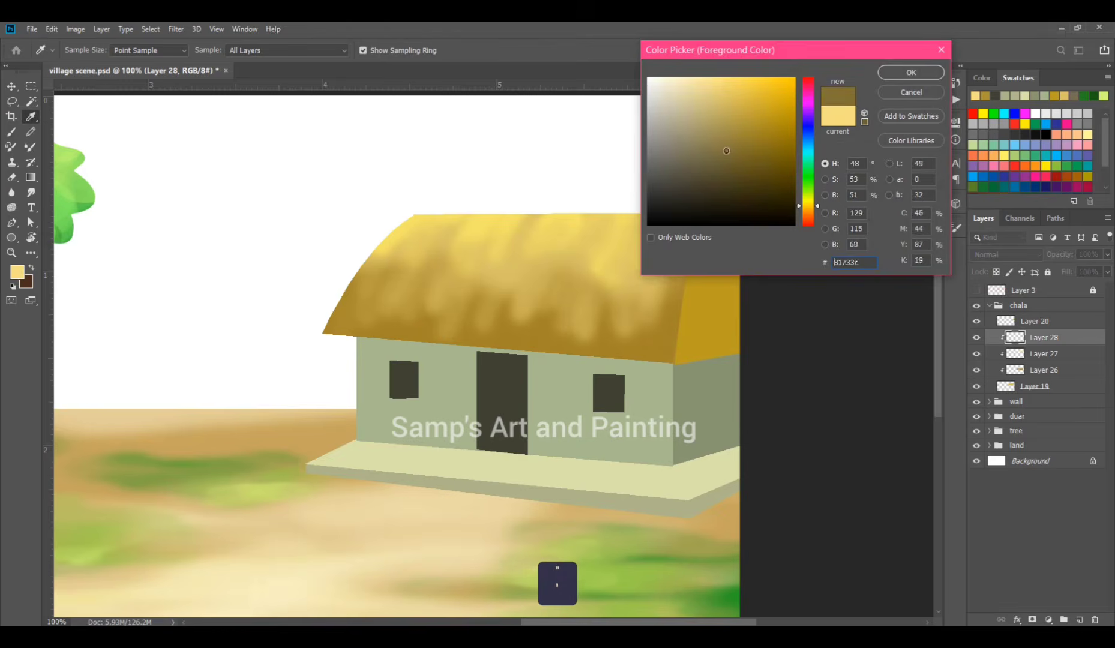
pyautogui.click(909, 74)
# Step: Choose the 80 px multi-dot bristle brush tip and set its spacing to 1%
pyautogui.click(955, 227)
pyautogui.click(826, 283)
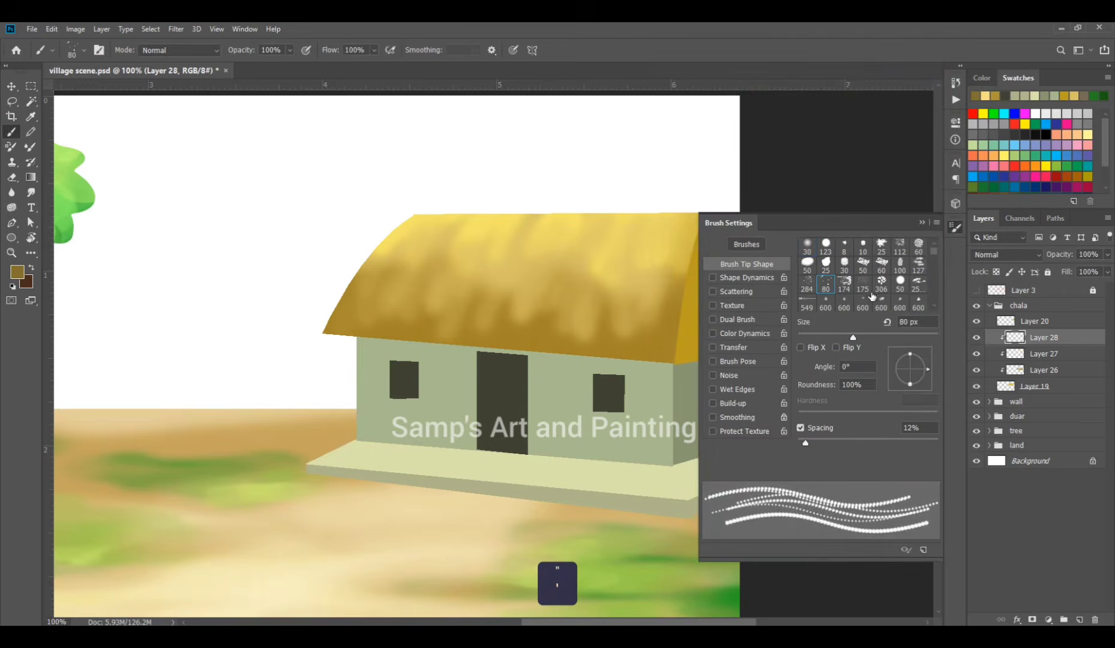
pyautogui.moveTo(805, 443)
pyautogui.mouseDown()
pyautogui.moveTo(848, 448)
pyautogui.moveTo(746, 452)
pyautogui.mouseUp()
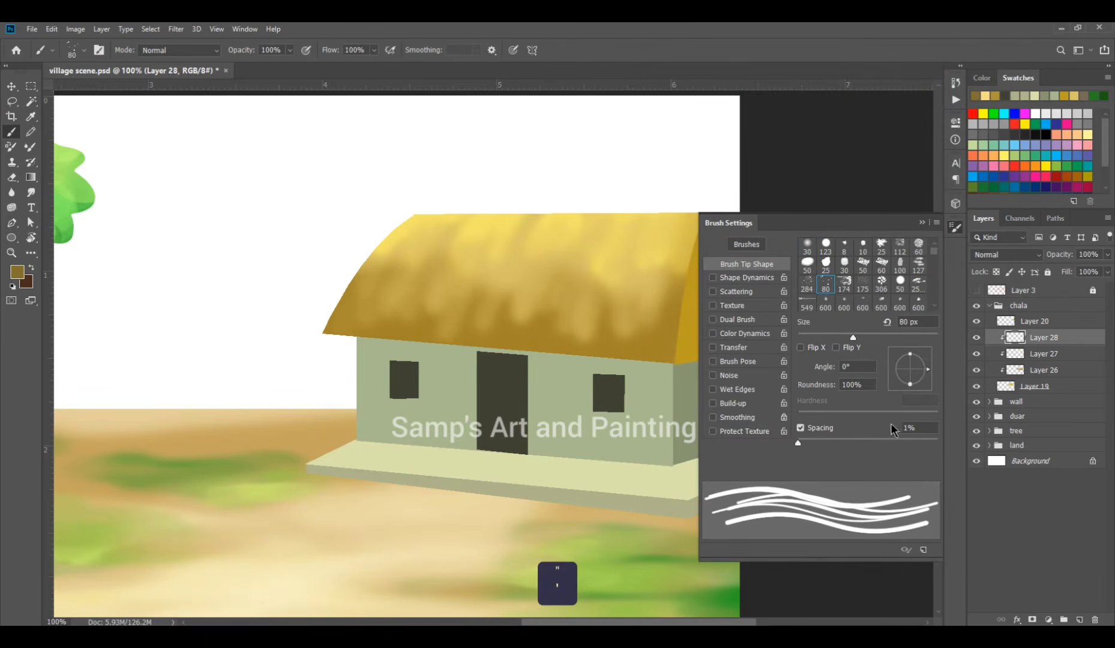
pyautogui.click(955, 227)
# Step: Paint olive-brown straw strokes upward from the eave across the whole front roof with the brush at 45 px
pyautogui.press('[')
pyautogui.press('[')
pyautogui.press('[')
pyautogui.press('[')
pyautogui.moveTo(343, 349); pyautogui.dragTo(389, 257)
pyautogui.moveTo(368, 354)
pyautogui.mouseDown()
pyautogui.moveTo(401, 278)
pyautogui.moveTo(404, 293)
pyautogui.mouseUp()
pyautogui.moveTo(415, 359); pyautogui.dragTo(444, 268)
pyautogui.moveTo(437, 362); pyautogui.dragTo(457, 293)
pyautogui.moveTo(475, 347); pyautogui.dragTo(506, 262)
pyautogui.moveTo(493, 349); pyautogui.dragTo(537, 257)
pyautogui.moveTo(525, 350)
pyautogui.mouseDown()
pyautogui.moveTo(555, 261)
pyautogui.moveTo(595, 244)
pyautogui.mouseUp()
pyautogui.moveTo(581, 358); pyautogui.dragTo(637, 261)
pyautogui.moveTo(639, 365); pyautogui.dragTo(668, 270)
pyautogui.moveTo(486, 348); pyautogui.dragTo(507, 273)
pyautogui.moveTo(468, 345); pyautogui.dragTo(489, 267)
pyautogui.moveTo(479, 345); pyautogui.dragTo(489, 319)
pyautogui.moveTo(454, 346); pyautogui.dragTo(474, 281)
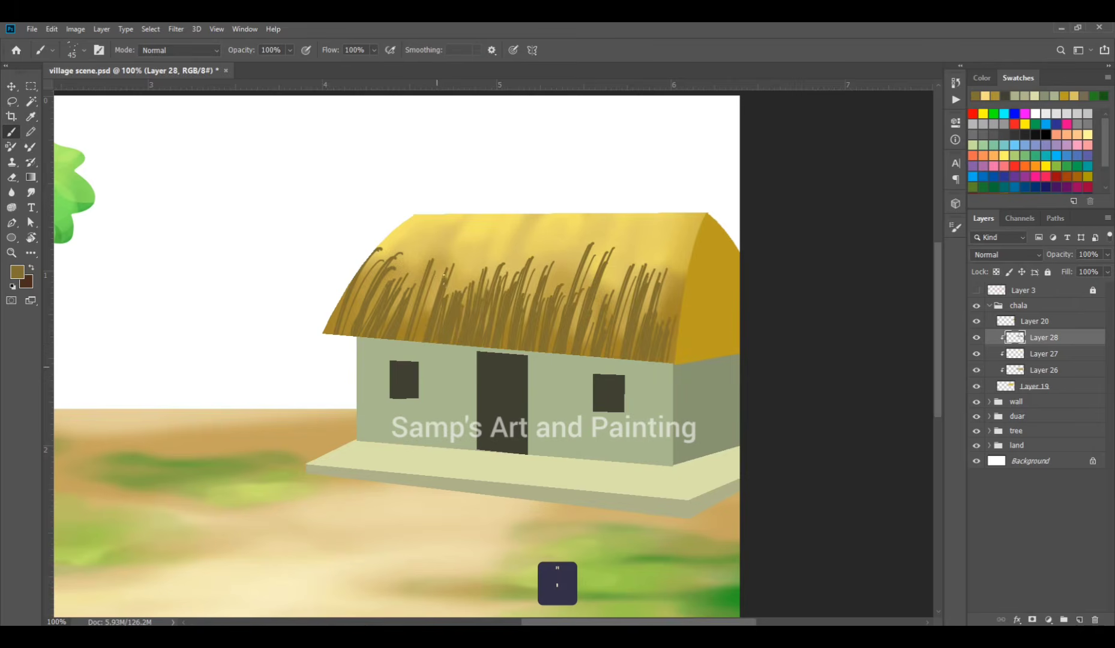
# Step: Soften the upper ends of the dark straw strokes across the front roof with an 80 px eraser
pyautogui.press('e')
pyautogui.moveTo(401, 287)
pyautogui.mouseDown()
pyautogui.moveTo(369, 259)
pyautogui.moveTo(482, 277)
pyautogui.mouseUp()
pyautogui.press(']')
pyautogui.press(']')
pyautogui.press(']')
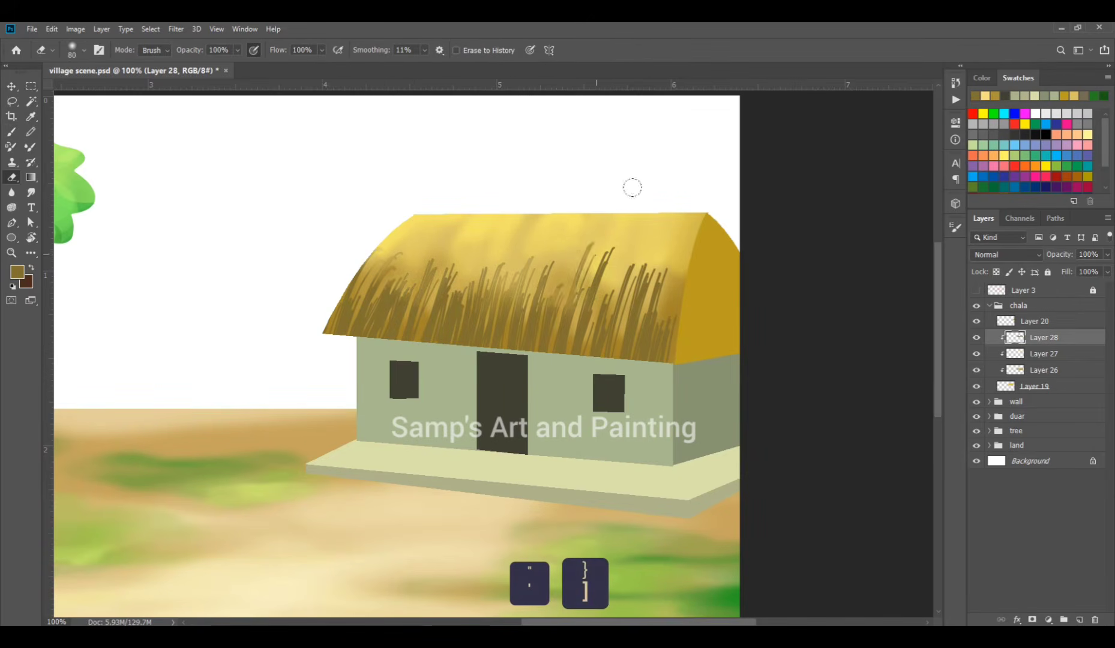
pyautogui.moveTo(605, 245); pyautogui.dragTo(581, 308)
pyautogui.moveTo(649, 264); pyautogui.dragTo(633, 327)
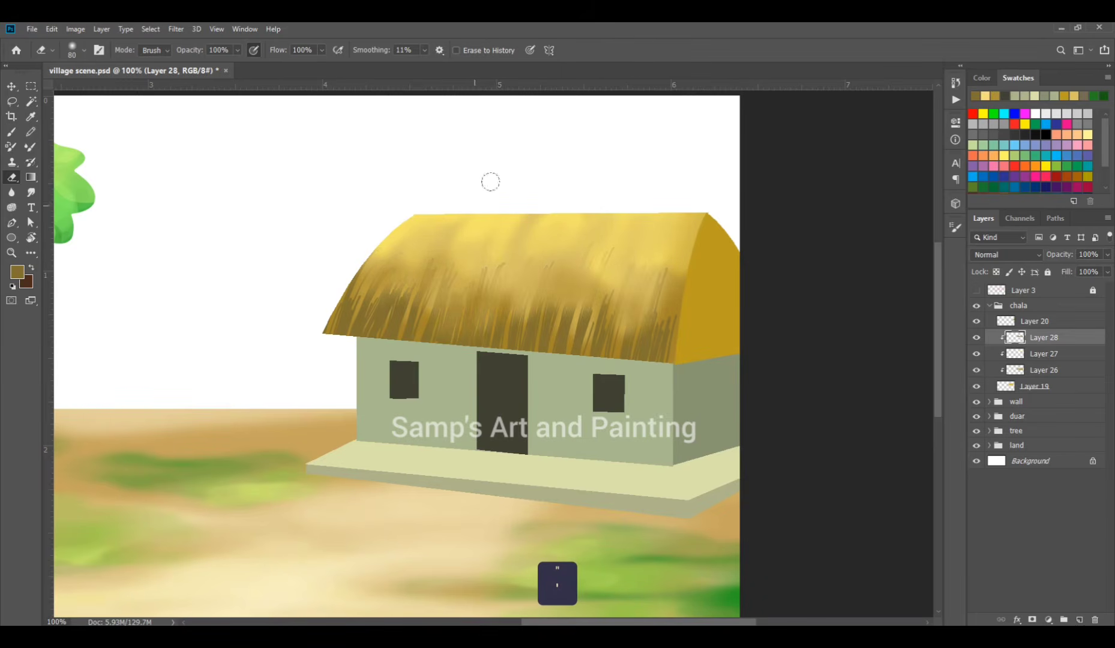
# Step: Set the dark straw layer's blend mode to Multiply and lower its opacity
pyautogui.click(1002, 255)
pyautogui.click(993, 306)
pyautogui.moveTo(1060, 254)
pyautogui.mouseDown()
pyautogui.moveTo(1033, 259)
pyautogui.moveTo(1049, 258)
pyautogui.mouseUp()
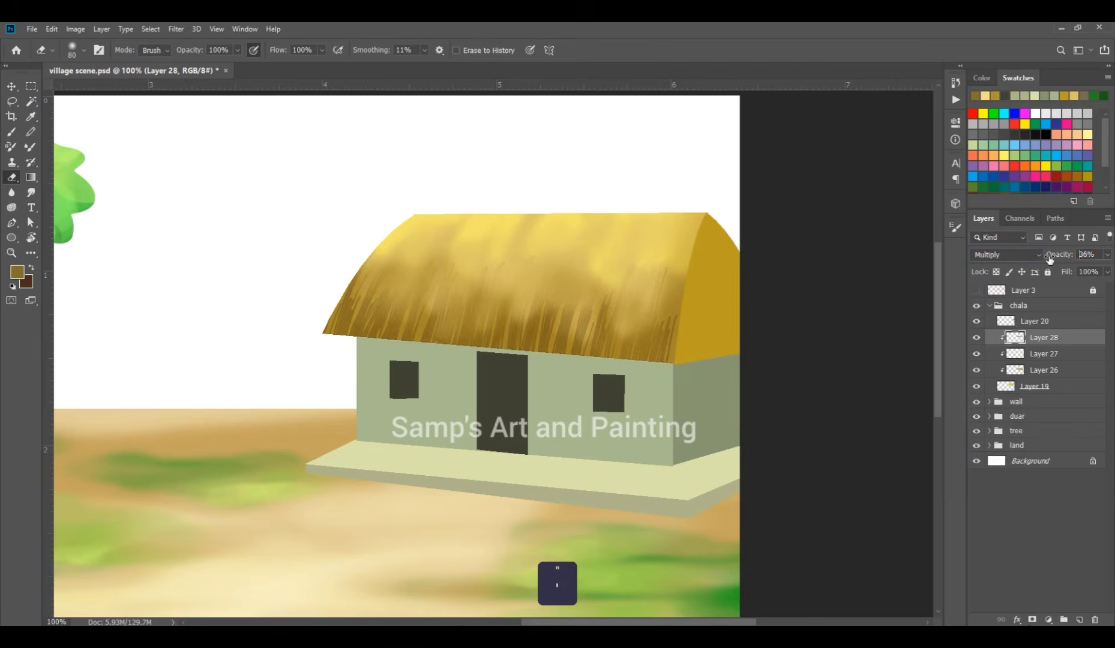
# Step: Add another layer clipped to the front roof and set the brush colour to pale yellow #fcea9c
pyautogui.click(1080, 619)
pyautogui.hotkey('ctrl', 'alt', 'g')
pyautogui.press('b')
pyautogui.click(18, 272)
pyautogui.click(699, 82)
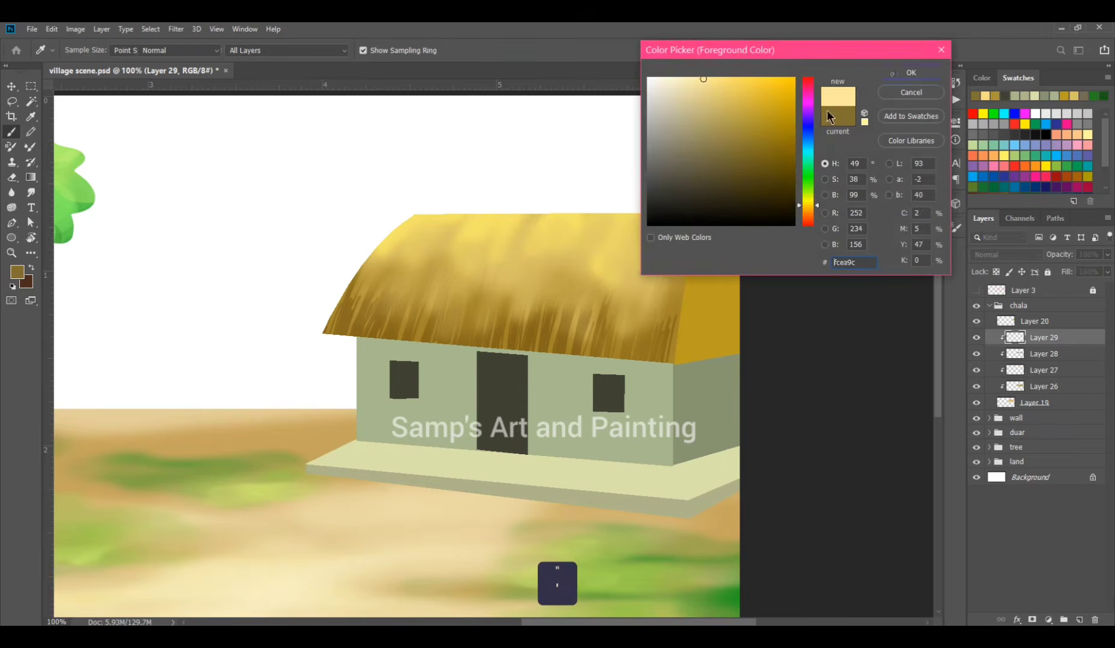
pyautogui.click(918, 70)
# Step: Paint pale yellow straw strokes down from the front roof's ridge and soften their lower ends with the eraser
pyautogui.moveTo(439, 253); pyautogui.dragTo(425, 221)
pyautogui.moveTo(575, 248); pyautogui.dragTo(646, 252)
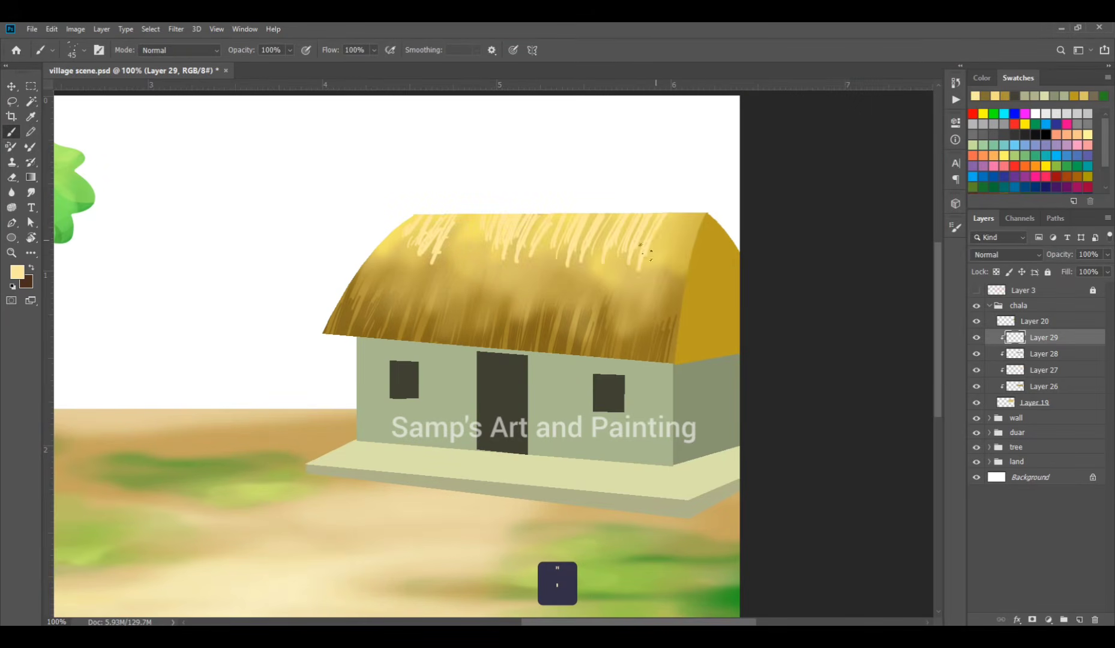
pyautogui.moveTo(555, 227); pyautogui.dragTo(541, 289)
pyautogui.moveTo(507, 241)
pyautogui.mouseDown()
pyautogui.moveTo(475, 274)
pyautogui.moveTo(456, 238)
pyautogui.moveTo(411, 229)
pyautogui.mouseUp()
pyautogui.press('e')
pyautogui.moveTo(496, 273); pyautogui.dragTo(551, 264)
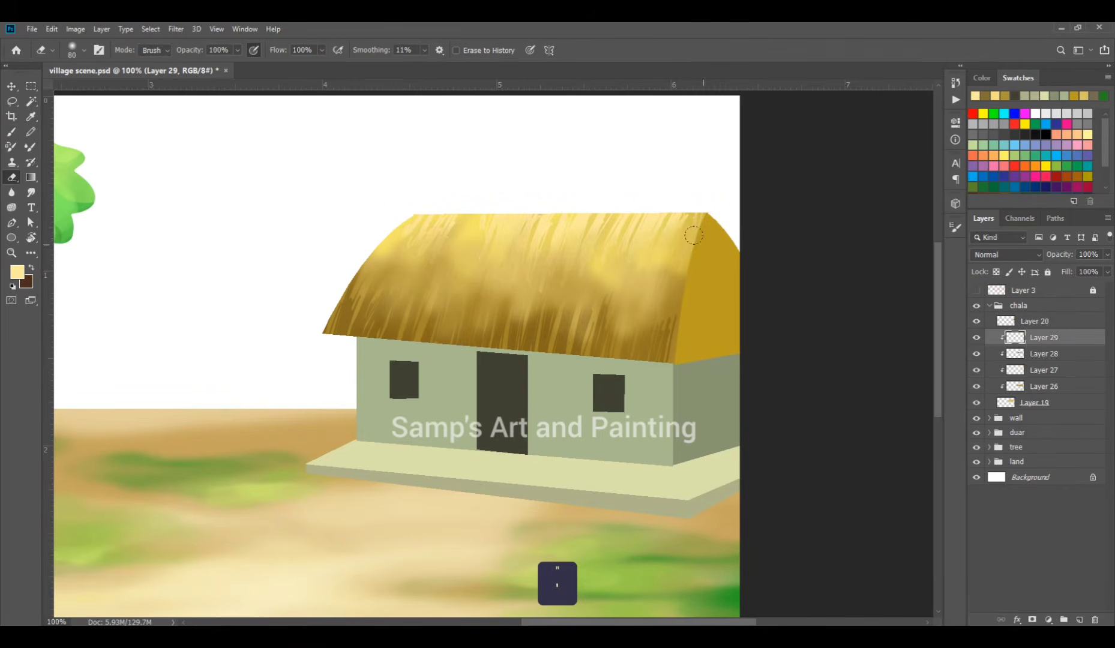
# Step: Set the pale yellow straw layer's blend mode to Screen and save the document
pyautogui.click(1008, 254)
pyautogui.click(1051, 378)
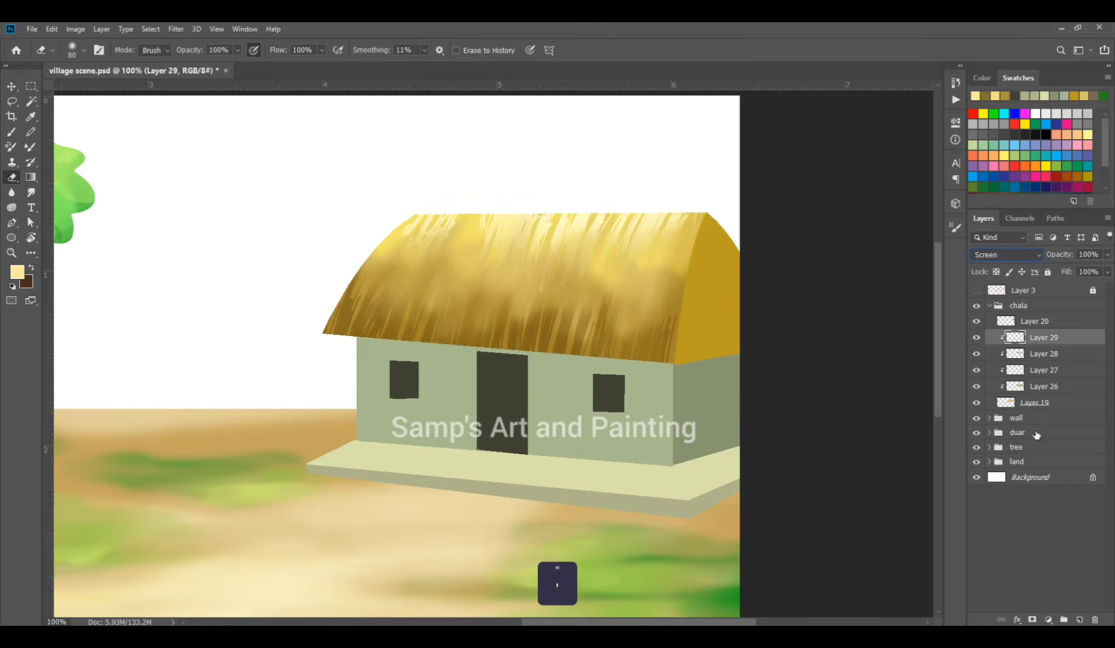
pyautogui.click(996, 479)
pyautogui.hotkey('ctrl', 's')
# Step: Cut a jagged straw fringe into the front roof's lower edge on Layer 19 using lasso selections, and save the document
pyautogui.click(1021, 403)
pyautogui.press('l')
pyautogui.keyDown('ctrl'); pyautogui.click(446, 317); pyautogui.keyUp('ctrl')
pyautogui.moveTo(203, 352); pyautogui.dragTo(269, 347)
pyautogui.moveTo(127, 392); pyautogui.dragTo(224, 406)
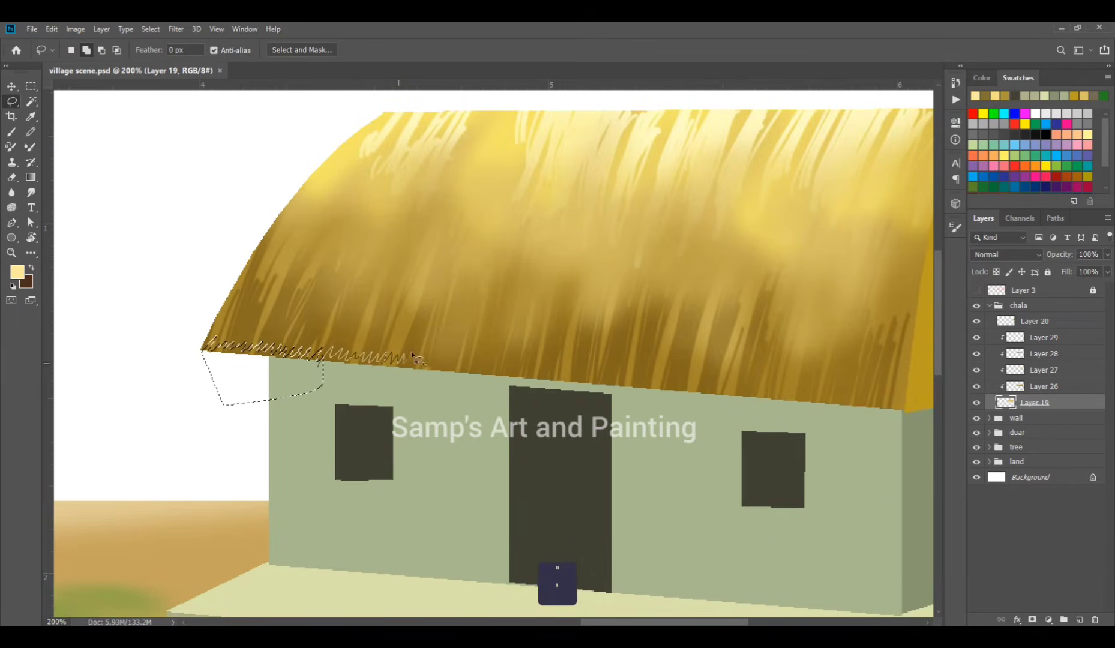
pyautogui.moveTo(477, 364); pyautogui.dragTo(372, 415)
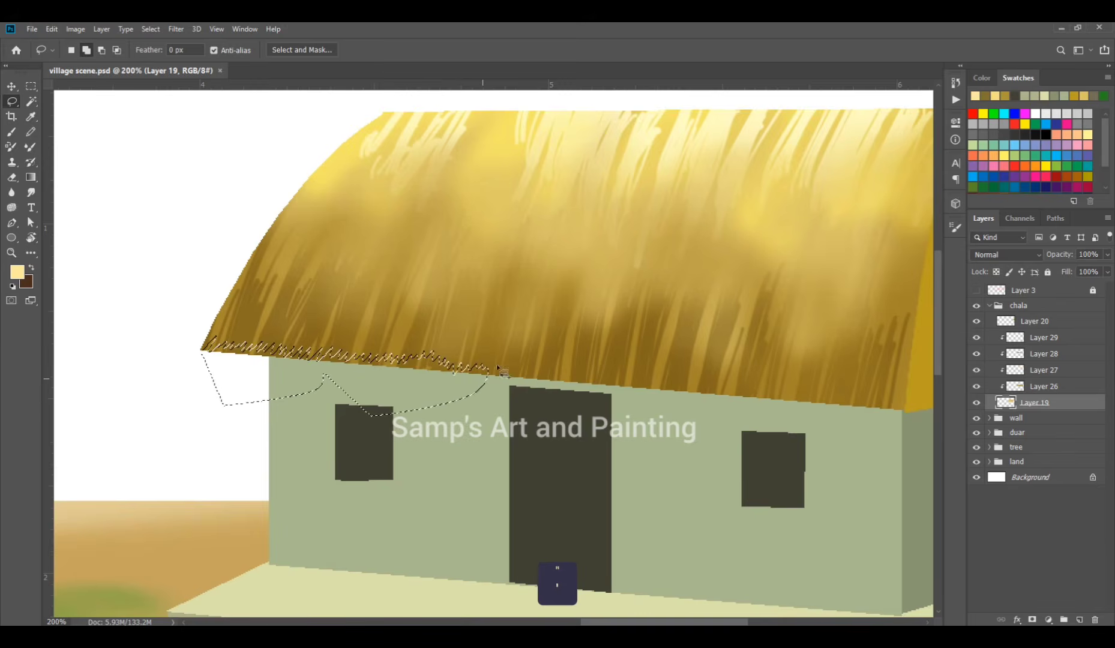
pyautogui.moveTo(651, 393); pyautogui.dragTo(509, 432)
pyautogui.press('space')
pyautogui.moveTo(655, 395)
pyautogui.mouseDown()
pyautogui.moveTo(513, 373)
pyautogui.moveTo(630, 374)
pyautogui.mouseUp()
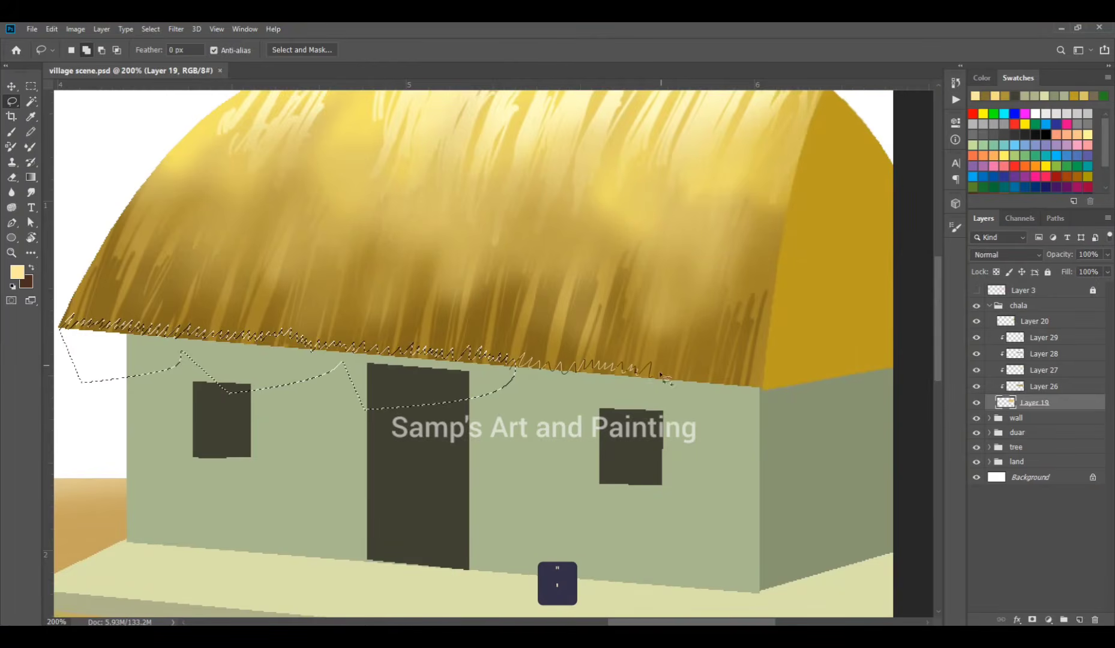
pyautogui.moveTo(456, 415); pyautogui.dragTo(456, 414)
pyautogui.press('Delete')
pyautogui.hotkey('ctrl', 'd')
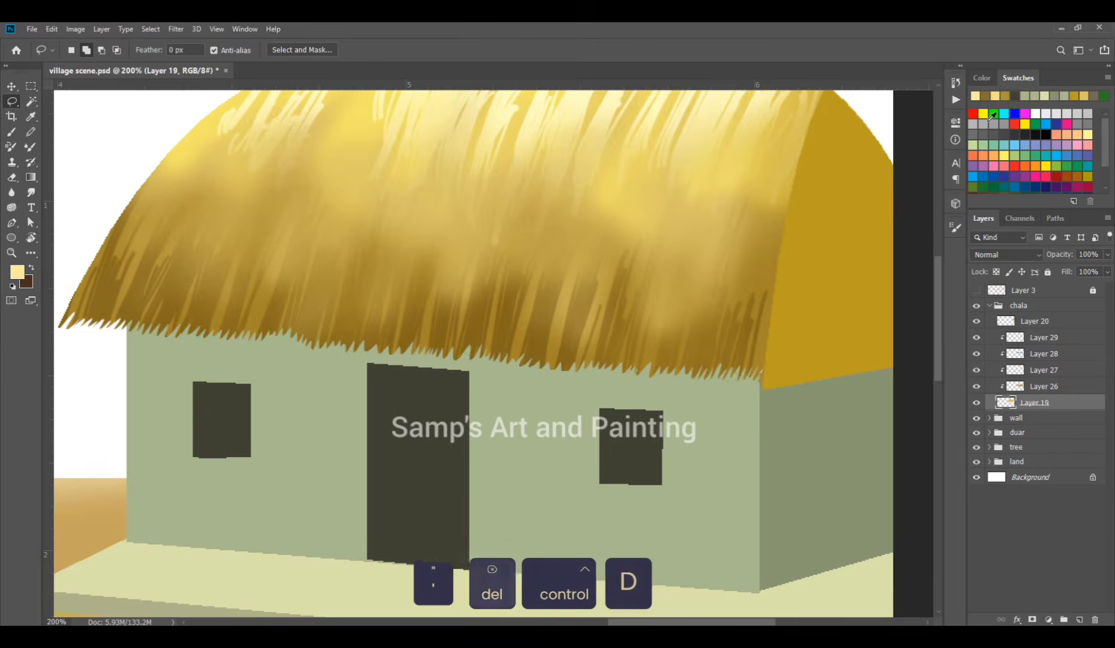
pyautogui.hotkey('ctrl', '-')
pyautogui.hotkey('ctrl', '-')
pyautogui.hotkey('ctrl', 's')
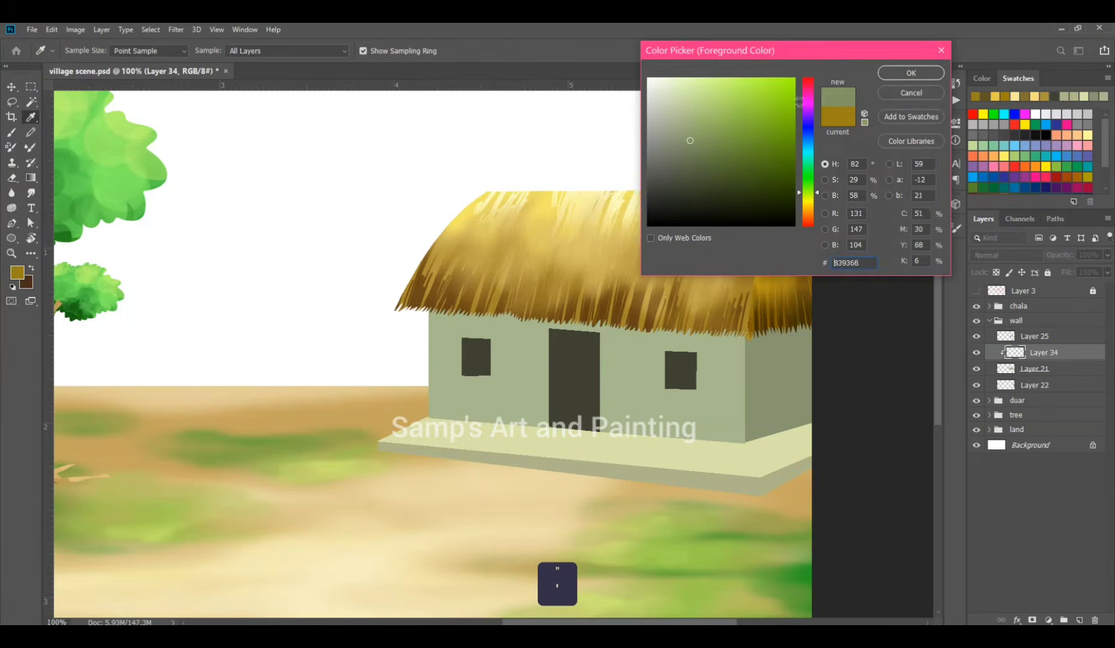
# Step: Paint a grey-green #839368 shadow on the front wall under the eave and beside the door with a soft 80 px brush
pyautogui.click(911, 73)
pyautogui.press(']')
pyautogui.moveTo(443, 306); pyautogui.dragTo(521, 316)
pyautogui.press(']')
pyautogui.press(']')
pyautogui.moveTo(610, 312)
pyautogui.mouseDown()
pyautogui.moveTo(725, 321)
pyautogui.moveTo(711, 333)
pyautogui.moveTo(594, 336)
pyautogui.moveTo(591, 312)
pyautogui.moveTo(546, 318)
pyautogui.moveTo(480, 306)
pyautogui.mouseUp()
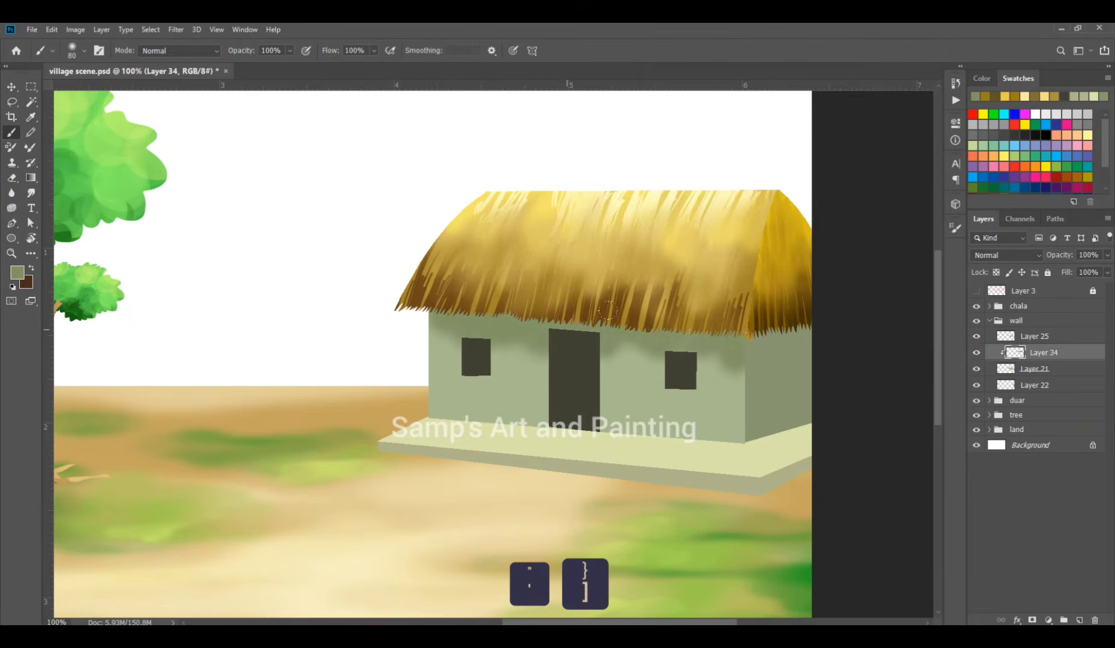
pyautogui.moveTo(597, 308); pyautogui.dragTo(713, 353)
pyautogui.moveTo(506, 342); pyautogui.dragTo(507, 384)
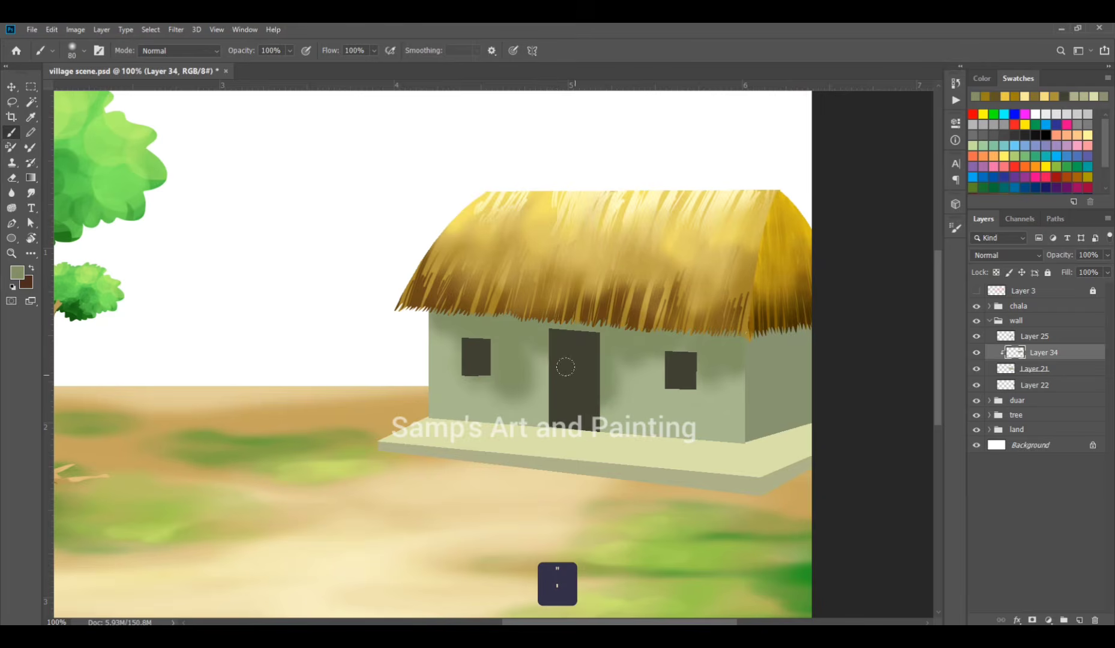
# Step: Soften the front wall's shadow with the eraser, and set its layer to Multiply at 85% opacity
pyautogui.press('e')
pyautogui.press(']')
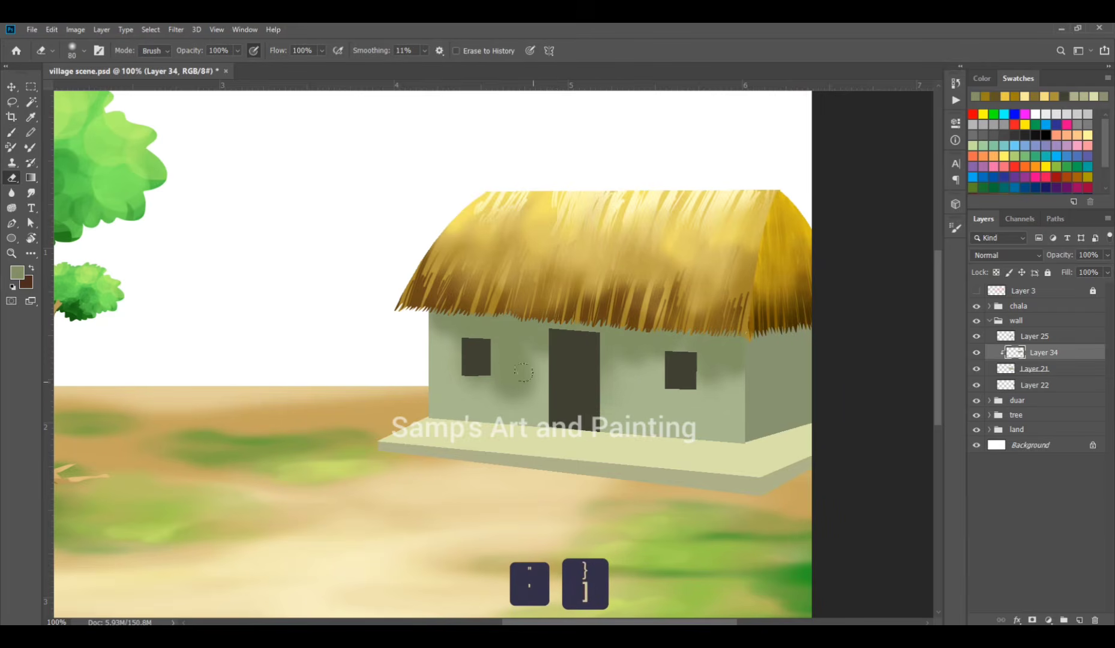
pyautogui.click(1003, 255)
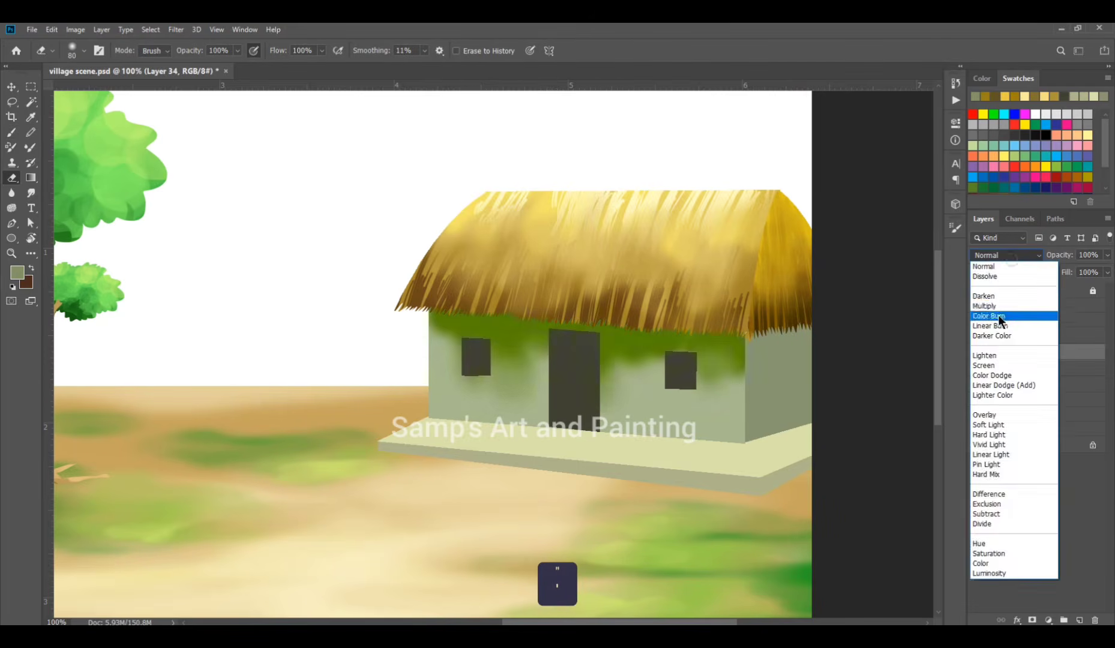
pyautogui.click(998, 307)
pyautogui.moveTo(1060, 256); pyautogui.dragTo(1054, 257)
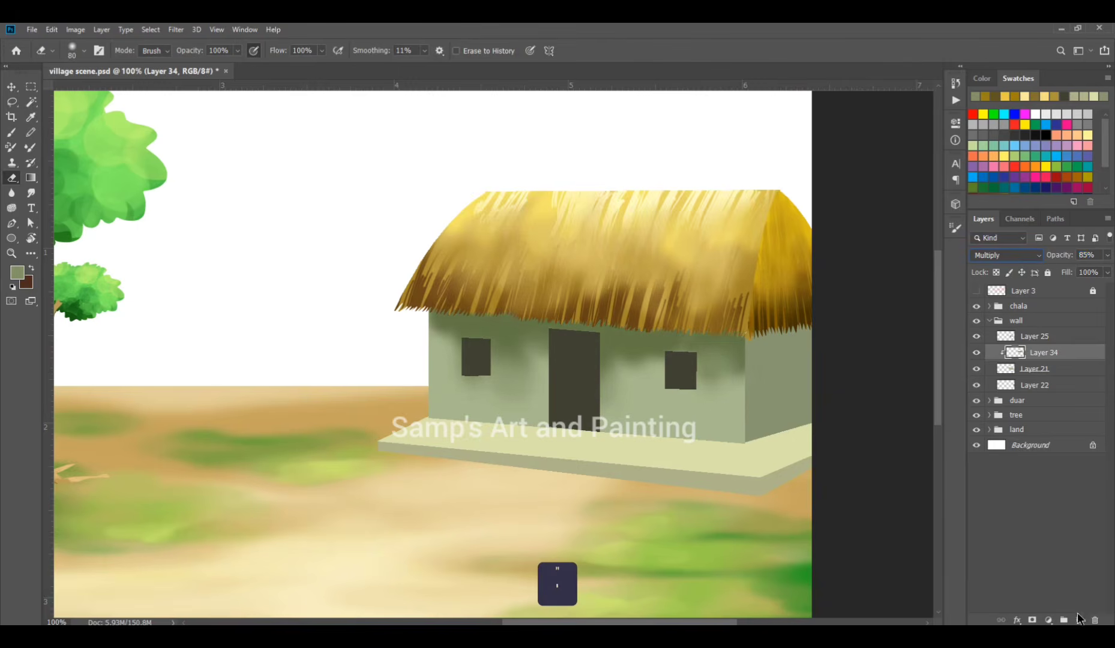
# Step: Add a new layer clipped to the front wall and paint pale green highlights along the wall's lower part
pyautogui.click(1080, 619)
pyautogui.hotkey('ctrl', 'alt', 'g')
pyautogui.press('b')
pyautogui.click(17, 273)
pyautogui.click(450, 399)
pyautogui.click(911, 73)
pyautogui.moveTo(432, 390)
pyautogui.mouseDown()
pyautogui.moveTo(456, 403)
pyautogui.moveTo(618, 414)
pyautogui.moveTo(743, 400)
pyautogui.mouseUp()
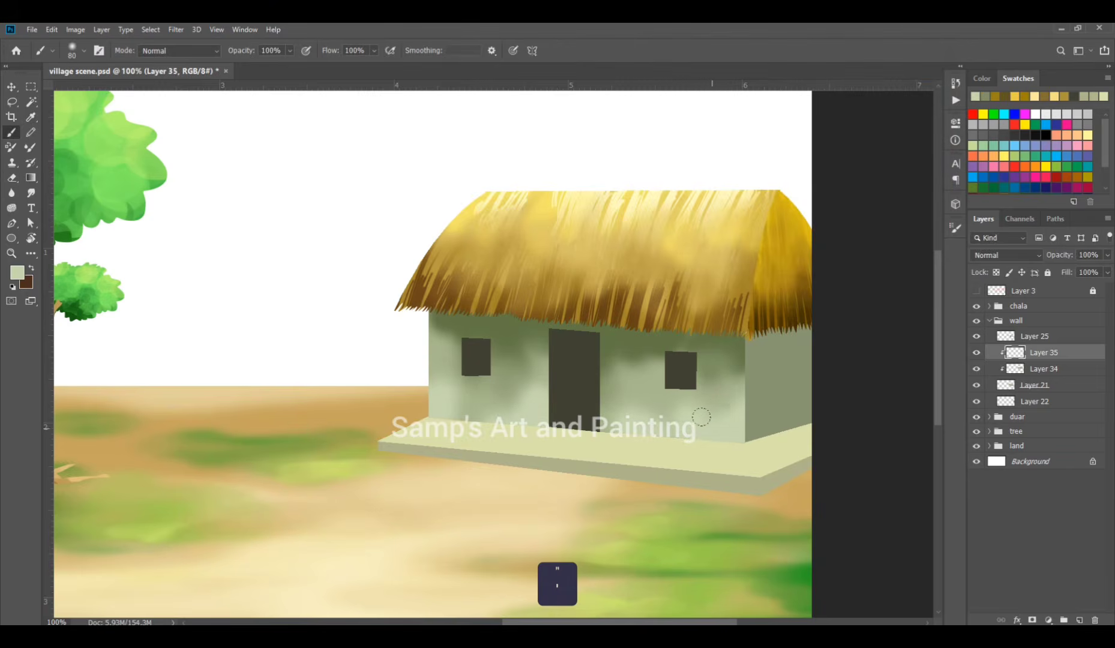
pyautogui.press('e')
pyautogui.click(1007, 255)
pyautogui.press('Escape')
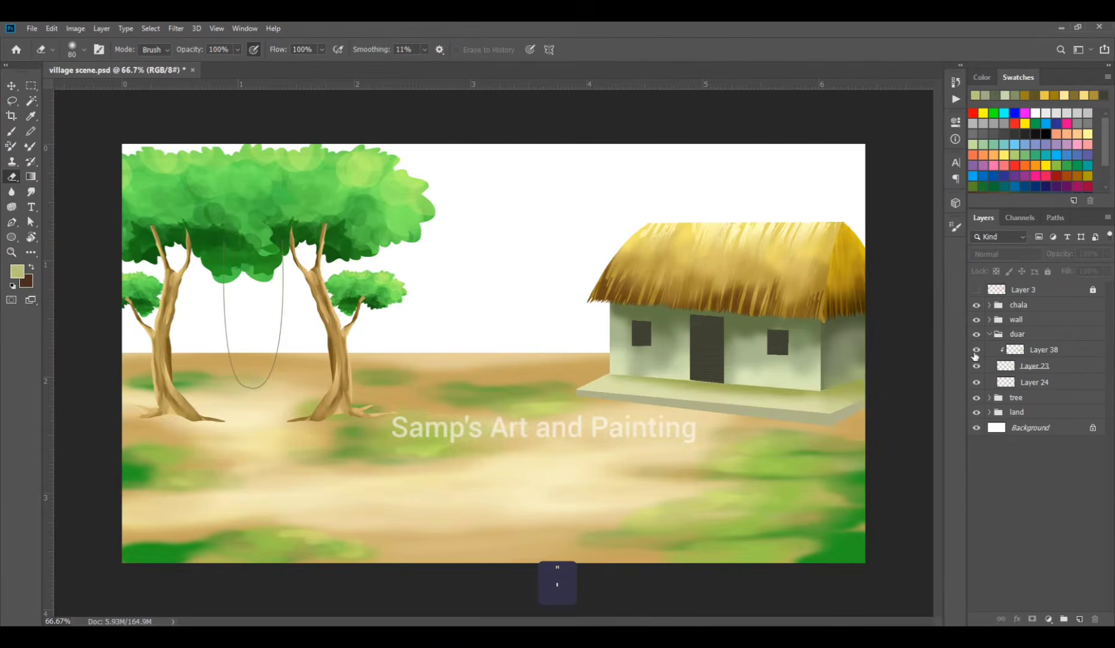
# Step: Add a new layer above Layer 38, clipped to the plinth's top surface, and set the brush colour to pale yellow-green #eef3c8
pyautogui.click(1050, 350)
pyautogui.click(1080, 620)
pyautogui.hotkey('ctrl', 'alt', 'g')
pyautogui.press('b')
pyautogui.keyDown('ctrl'); pyautogui.click(787, 410); pyautogui.keyUp('ctrl')
pyautogui.moveTo(784, 422); pyautogui.dragTo(594, 370)
pyautogui.click(17, 272)
pyautogui.click(674, 82)
pyautogui.click(892, 74)
# Step: Paint a pale highlight along the outer edge of the plinth's top with a smaller brush, softening it with the eraser
pyautogui.press('[')
pyautogui.press('[')
pyautogui.press('[')
pyautogui.press('[')
pyautogui.press('[')
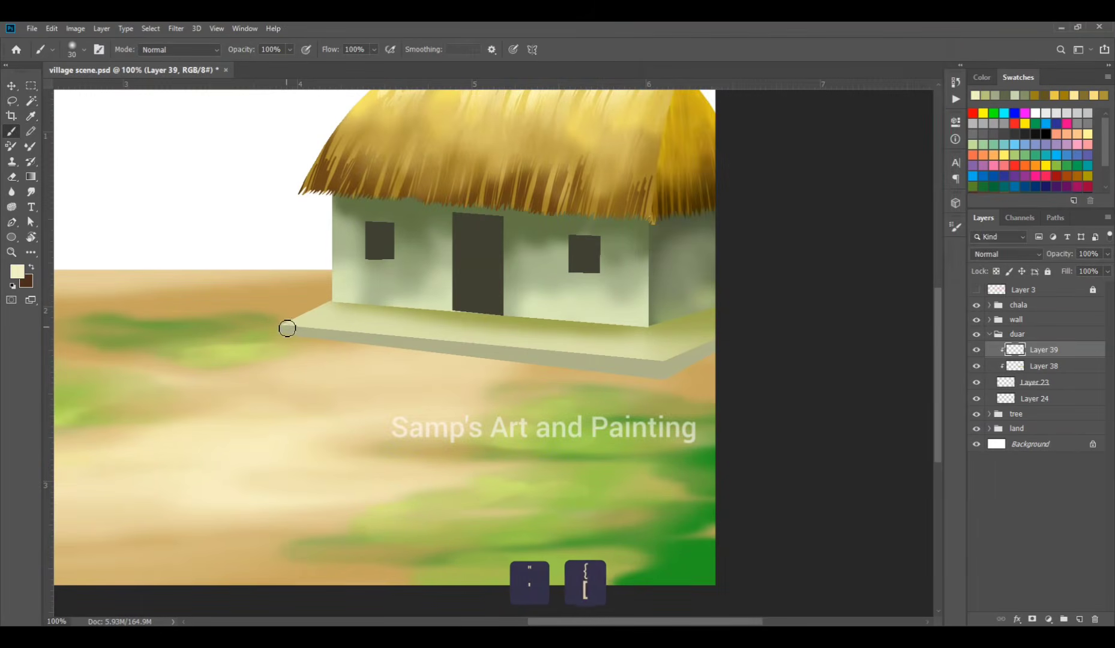
pyautogui.moveTo(662, 360); pyautogui.dragTo(456, 350)
pyautogui.press('e')
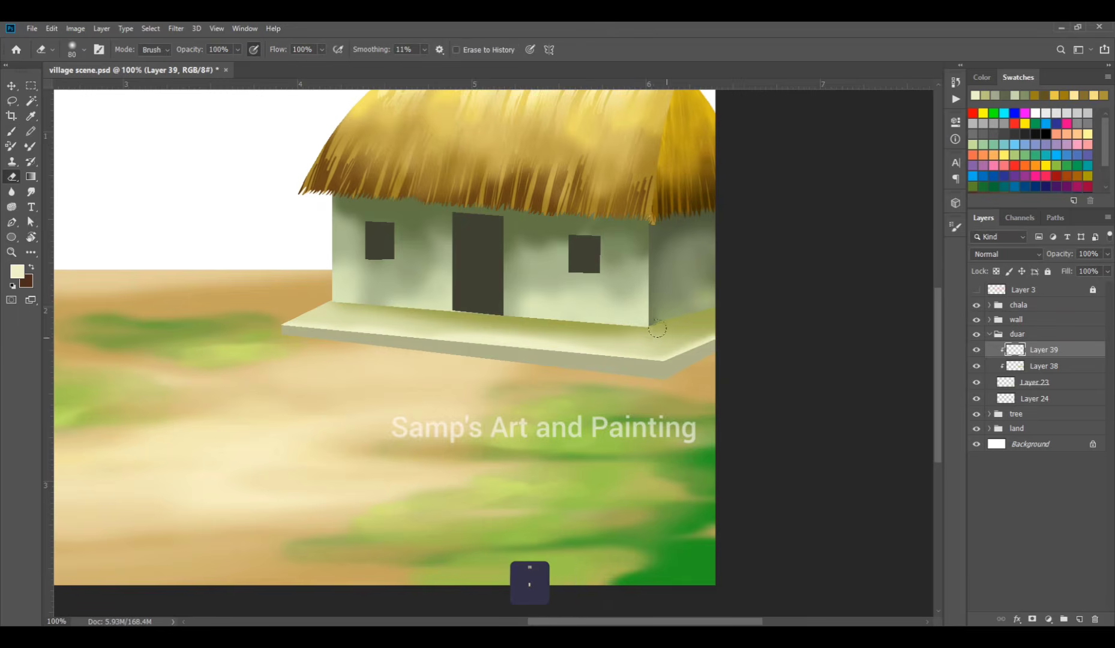
# Step: Set the plinth highlight layer to Screen and group it with Layer 38 and Layer 23
pyautogui.click(1003, 255)
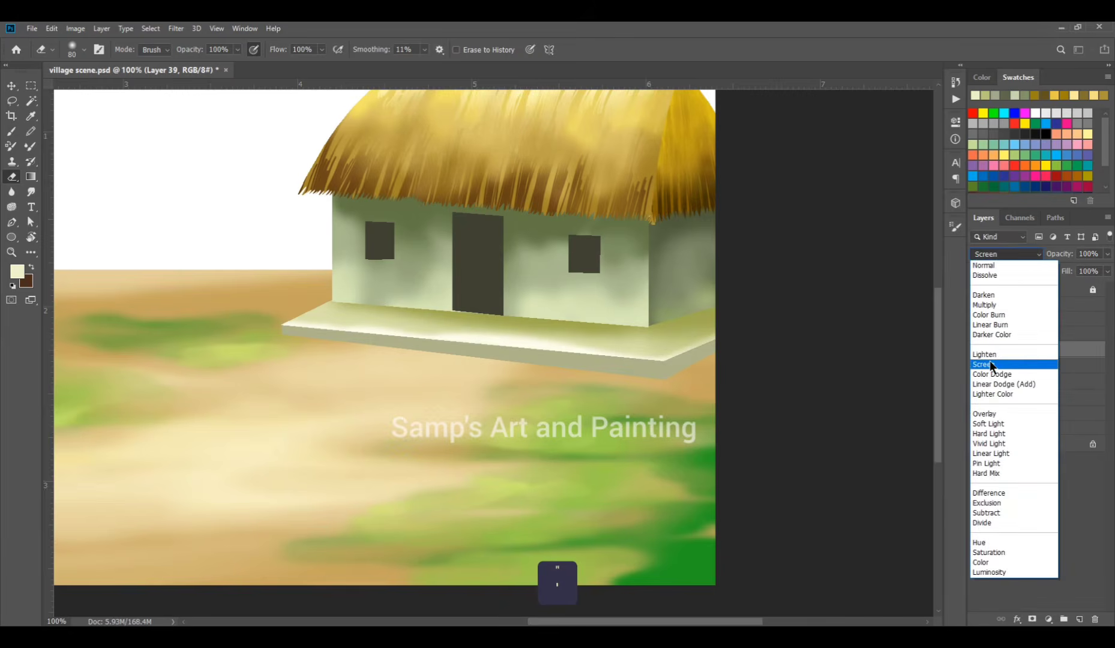
pyautogui.click(990, 363)
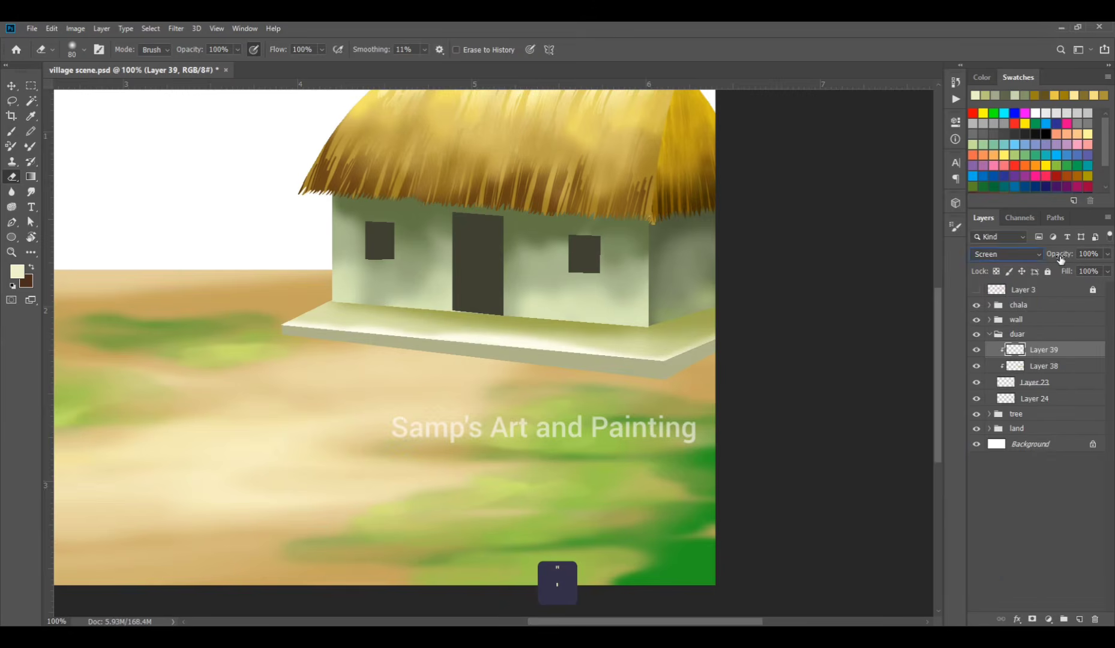
pyautogui.click(1049, 350)
pyautogui.keyDown('shift'); pyautogui.click(1051, 383); pyautogui.keyUp('shift')
pyautogui.hotkey('ctrl', 'g')
# Step: Add a new layer clipped to the plinth's side face on Layer 24 and set the brush colour to grey-green
pyautogui.click(1043, 367)
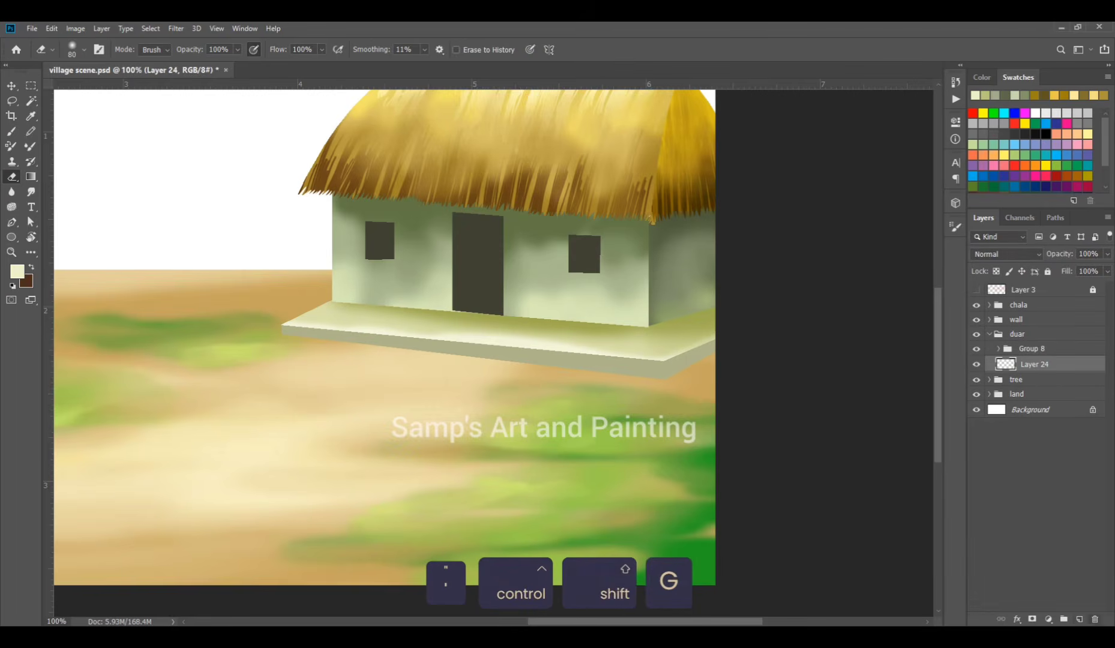
pyautogui.click(1080, 619)
pyautogui.hotkey('ctrl', 'alt', 'g')
pyautogui.press('b')
pyautogui.click(17, 272)
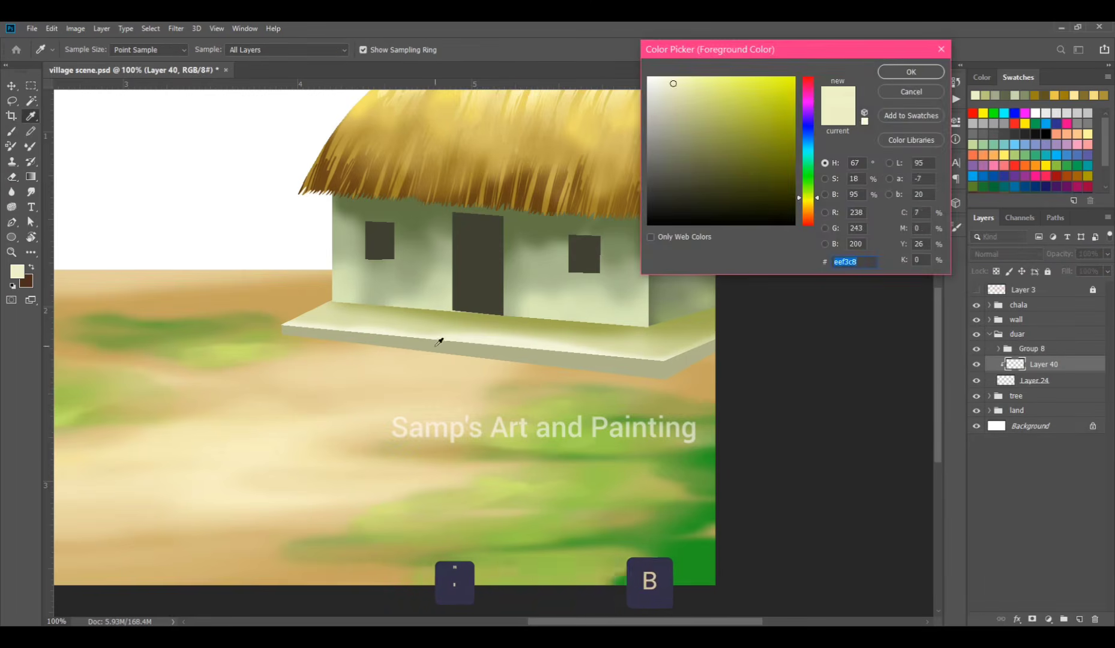
pyautogui.click(439, 342)
pyautogui.click(907, 73)
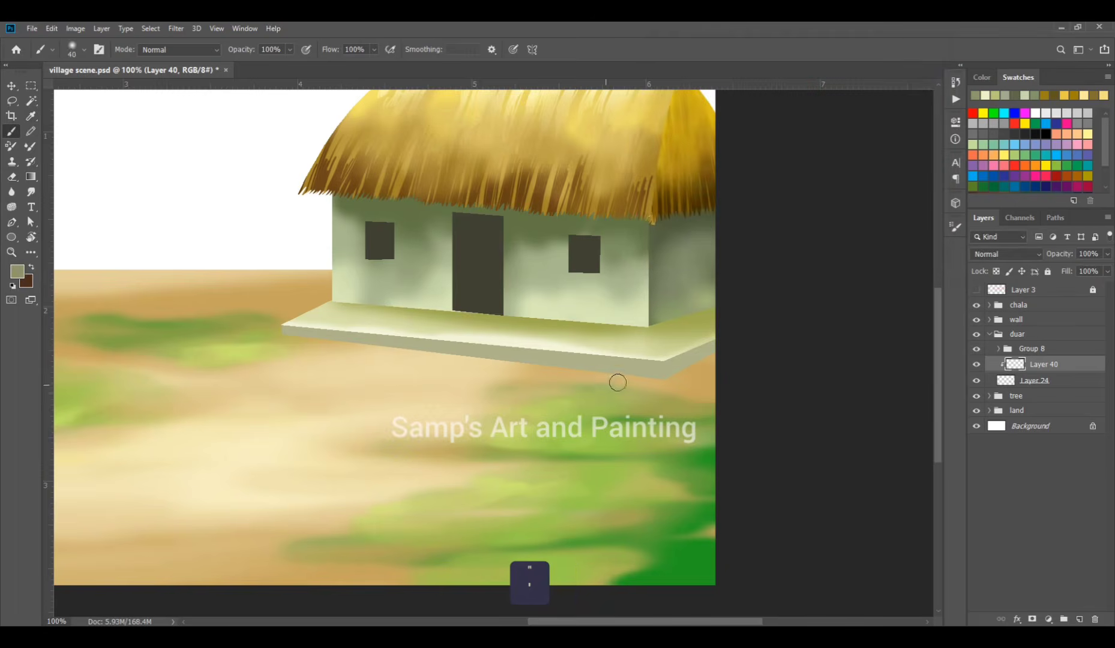
# Step: Shade the lower part of the plinth's side face with a soft 50 px brush, blending it with the eraser
pyautogui.press(']')
pyautogui.moveTo(594, 368); pyautogui.dragTo(272, 349)
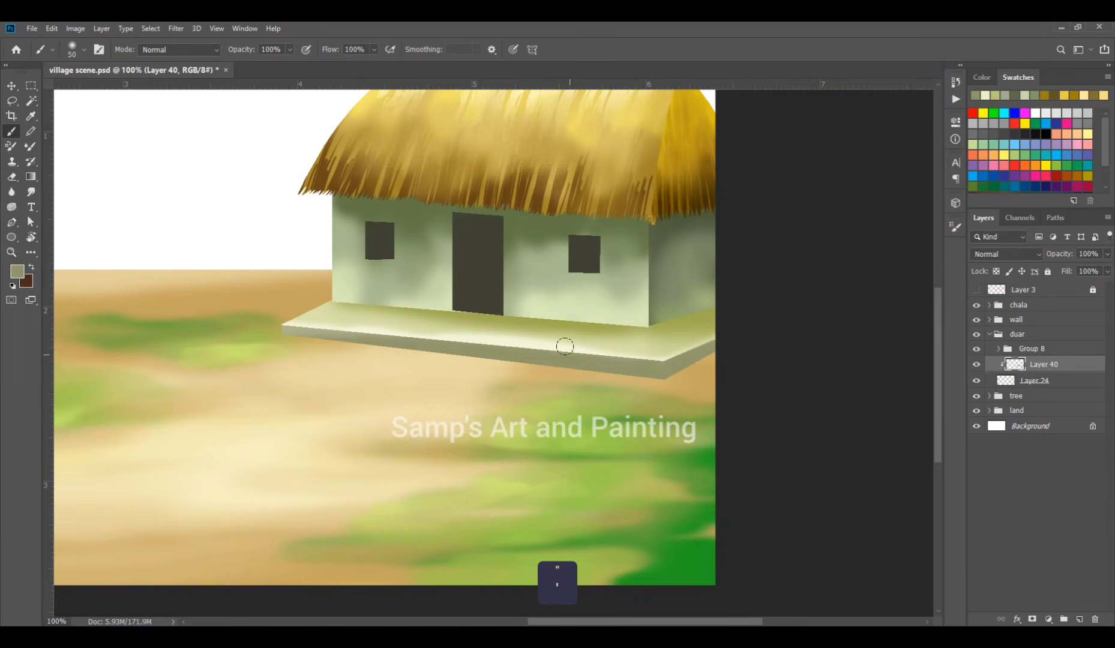
pyautogui.press('e')
# Step: Set the plinth side's shading layer to Multiply at 81% opacity
pyautogui.click(997, 254)
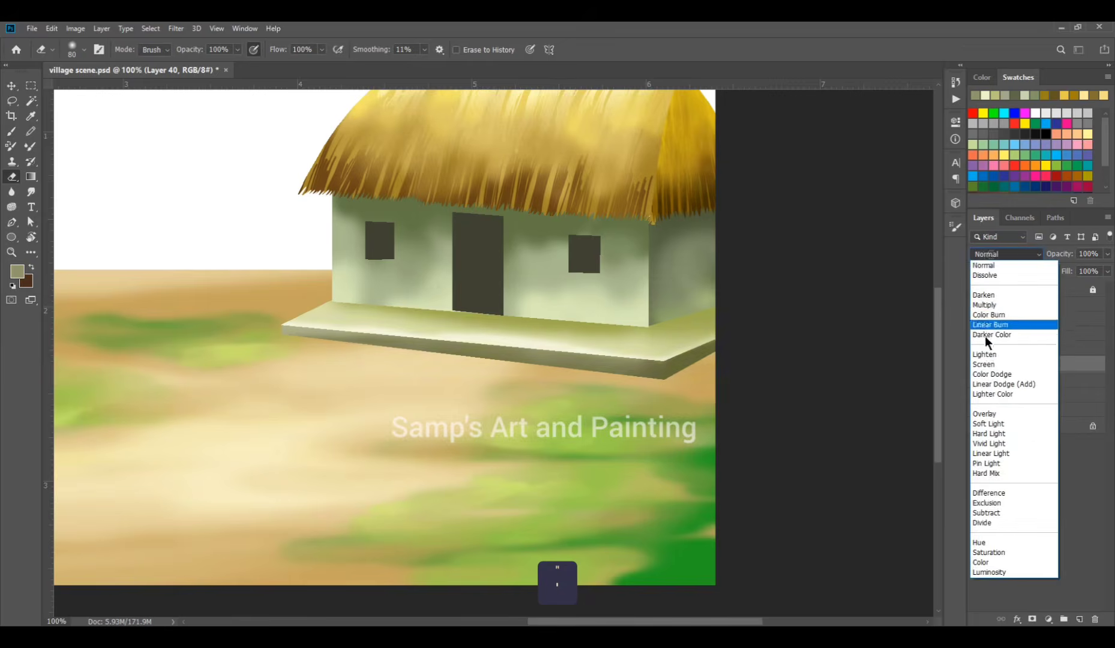
pyautogui.click(984, 305)
pyautogui.moveTo(1061, 254); pyautogui.dragTo(1045, 256)
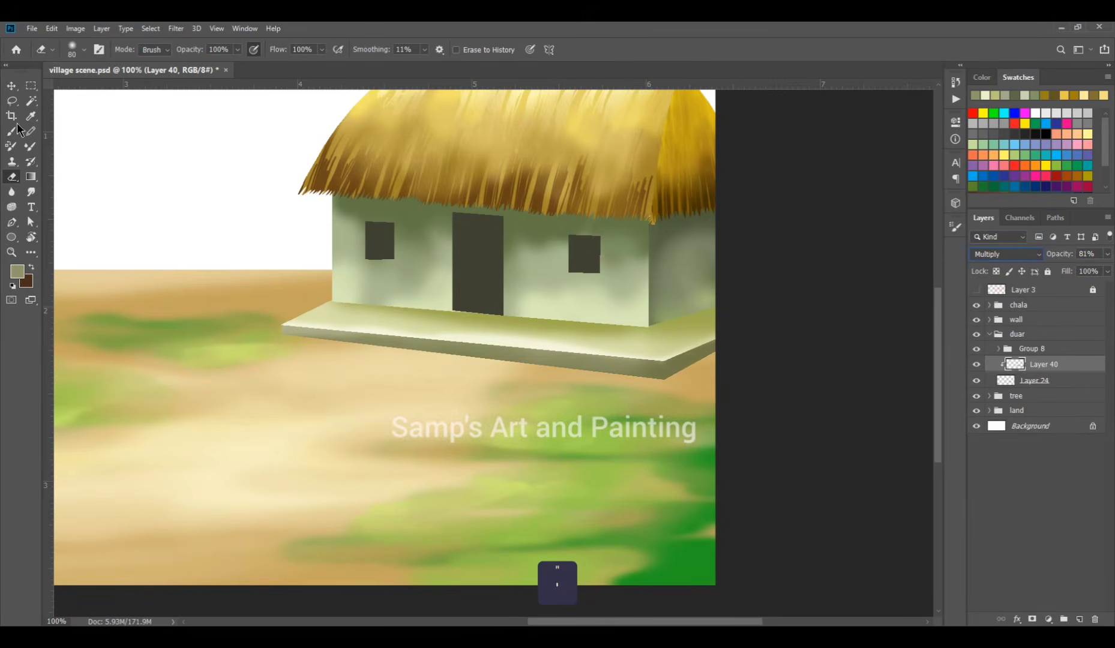
# Step: Add a new layer clipped to the door and window shapes on Layer 25
pyautogui.press('b')
pyautogui.press('[')
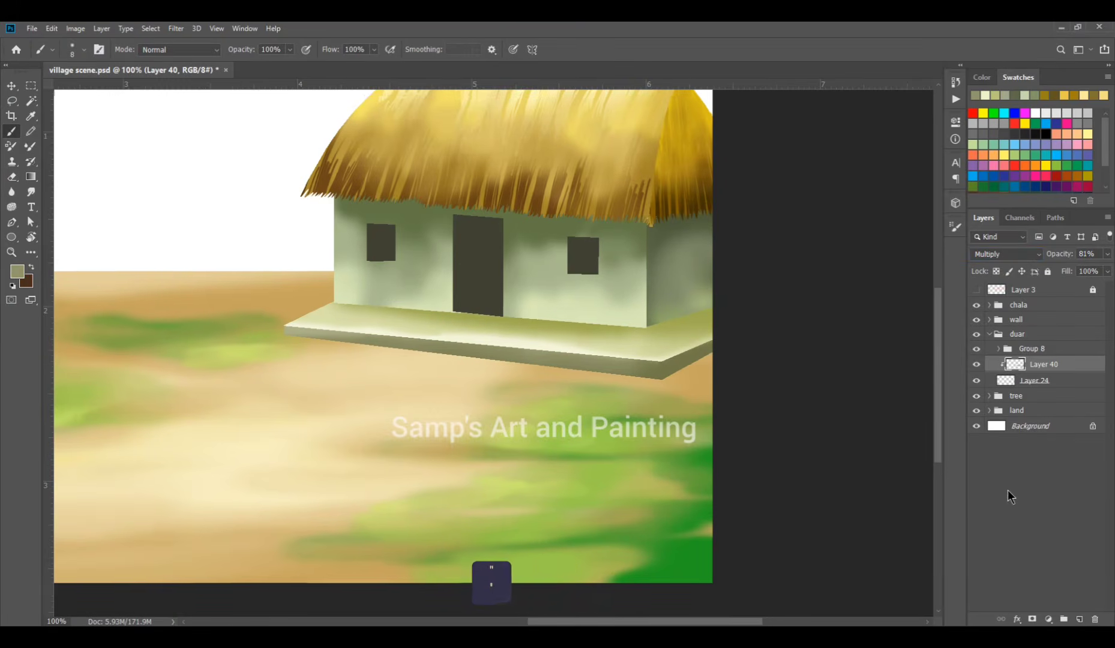
pyautogui.hotkey('ctrl', '-')
pyautogui.press('v')
pyautogui.click(778, 343)
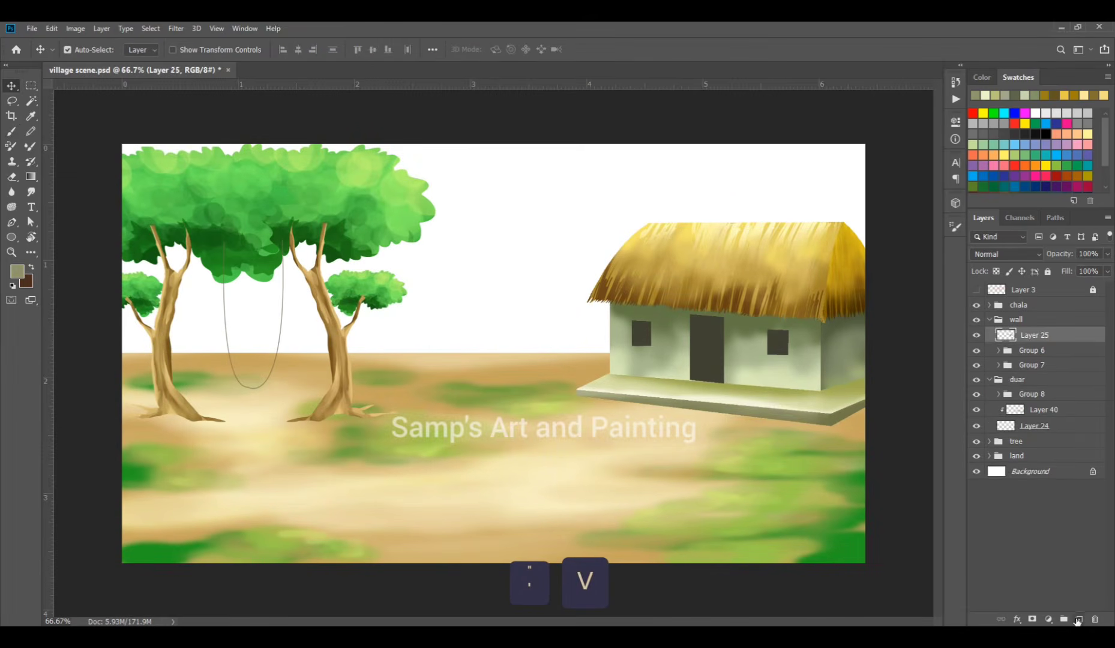
pyautogui.click(1079, 619)
pyautogui.hotkey('ctrl', 'alt', 'g')
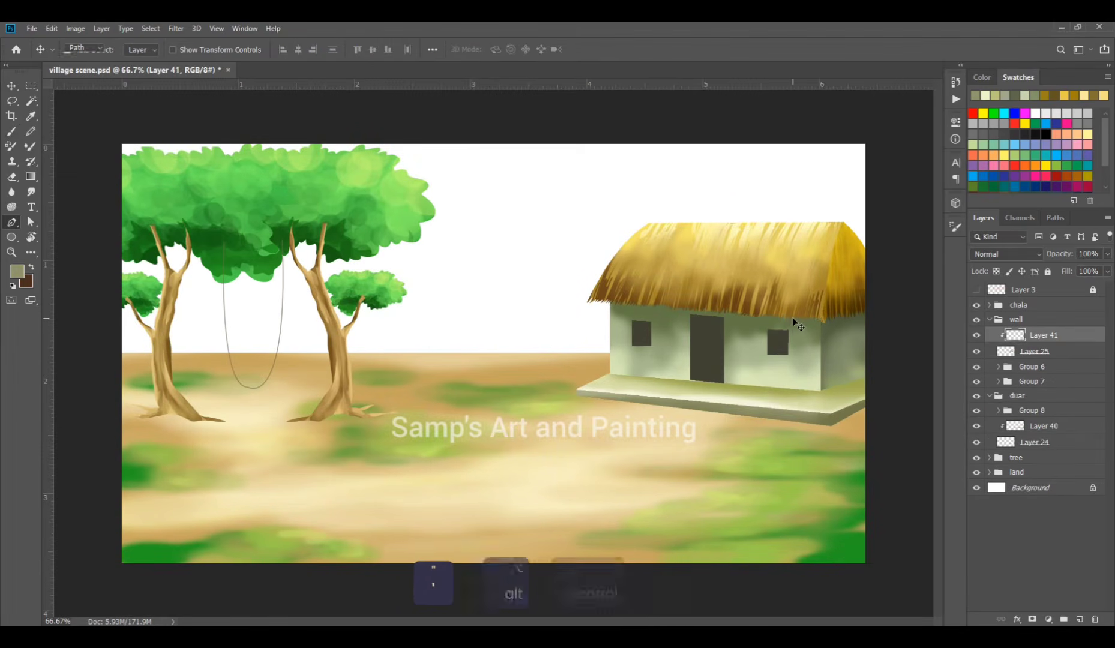
# Step: Outline an L-shaped strip along the door's left and lower edges with the Pen tool and convert it to a selection
pyautogui.press('p')
pyautogui.keyDown('ctrl'); pyautogui.click(731, 350); pyautogui.keyUp('ctrl')
pyautogui.keyDown('ctrl'); pyautogui.click(731, 350); pyautogui.keyUp('ctrl')
pyautogui.keyDown('ctrl'); pyautogui.click(729, 347); pyautogui.keyUp('ctrl')
pyautogui.moveTo(659, 321); pyautogui.dragTo(601, 268)
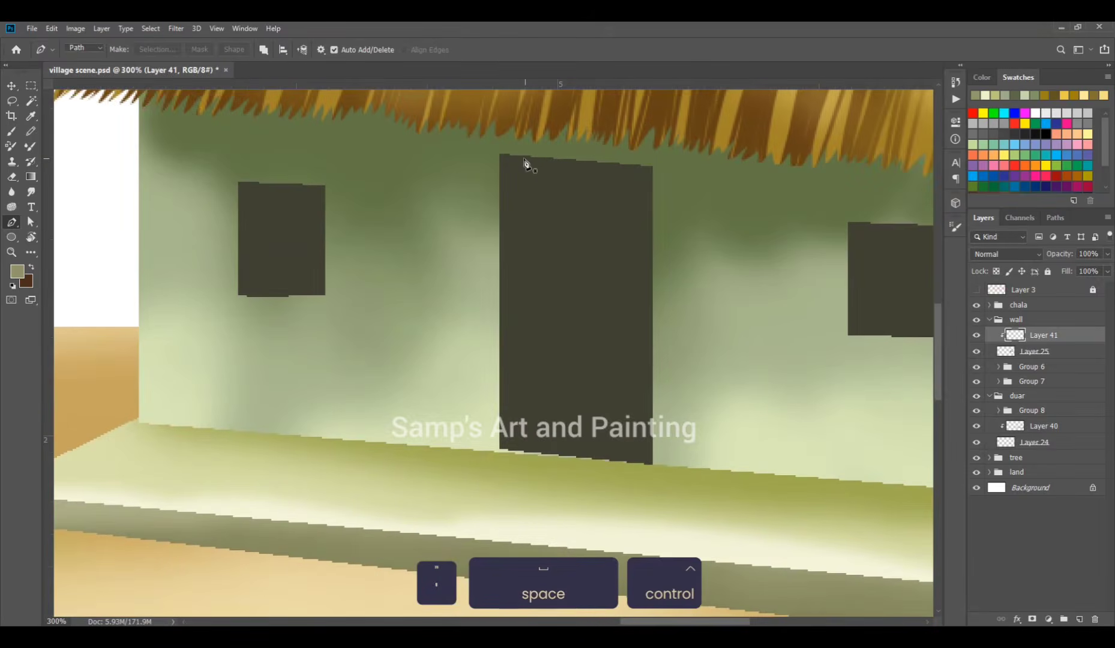
pyautogui.click(518, 155)
pyautogui.keyDown('shift'); pyautogui.click(518, 447); pyautogui.keyUp('shift')
pyautogui.hotkey('ctrl', 'z')
pyautogui.keyDown('shift'); pyautogui.click(518, 443); pyautogui.keyUp('shift')
pyautogui.click(655, 456)
pyautogui.click(653, 464)
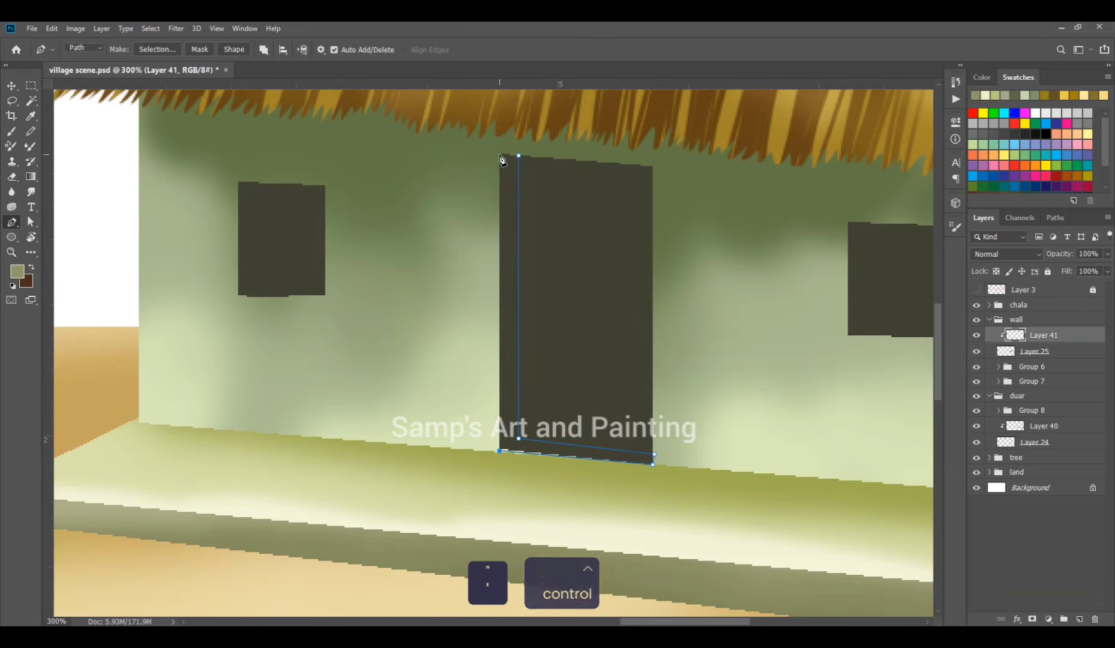
pyautogui.hotkey('ctrl', 'Return')
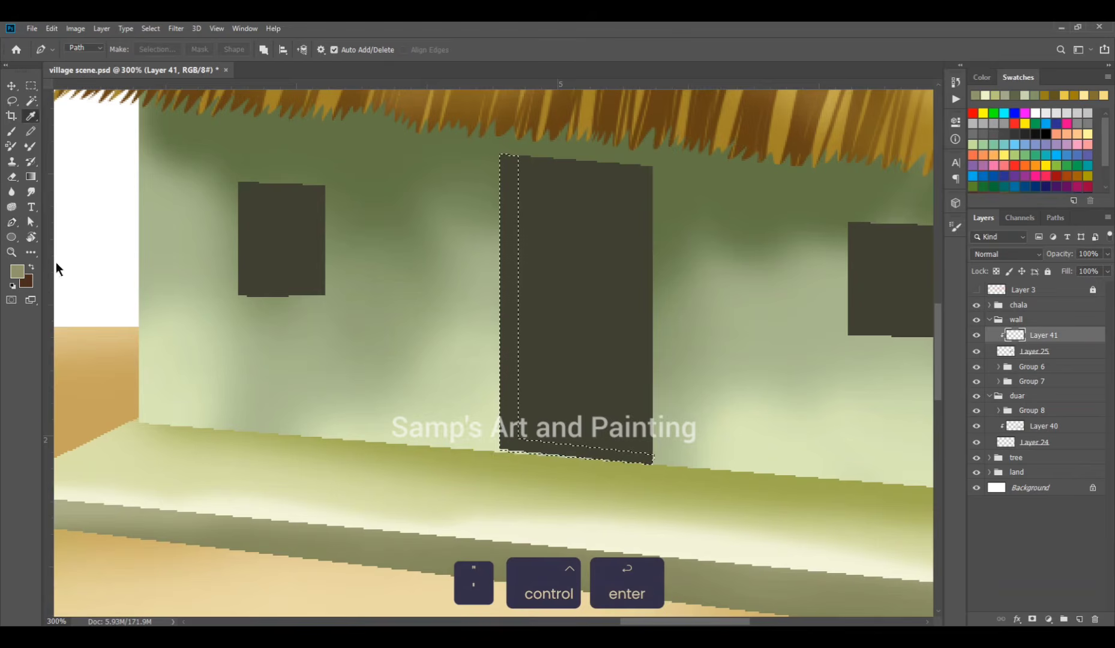
# Step: Try a very dark green fill in the selected door-edge strip
pyautogui.click(17, 272)
pyautogui.click(576, 241)
pyautogui.click(909, 72)
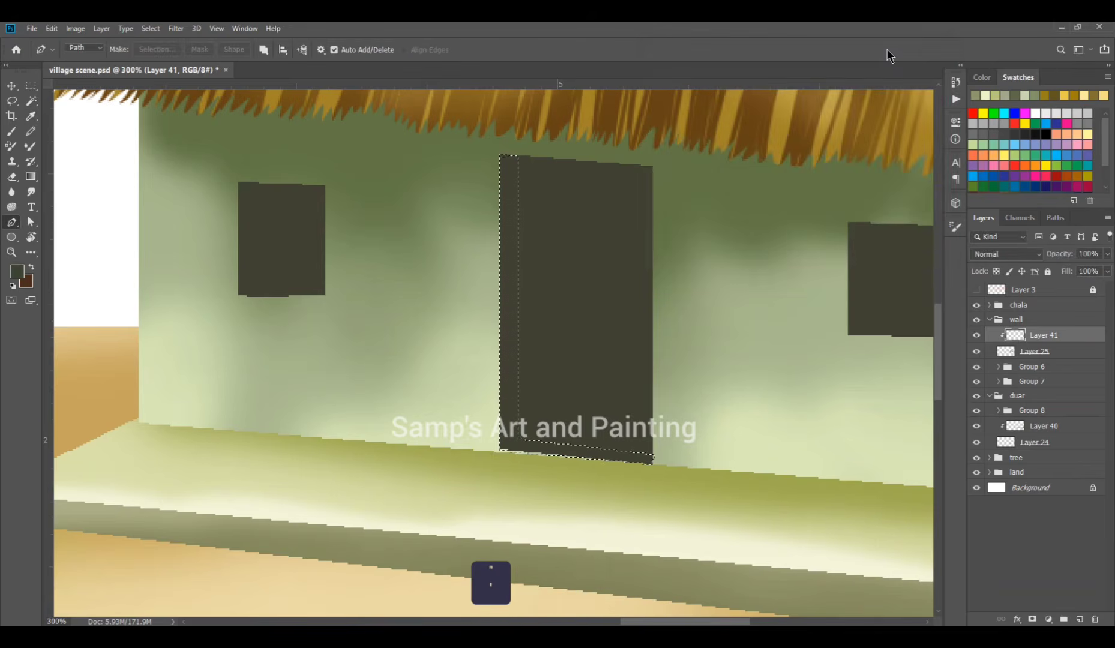
pyautogui.hotkey('alt', 'BackSpace')
# Step: Fill the door-edge strip with grey-green 5f6d4e and deselect it
pyautogui.click(17, 272)
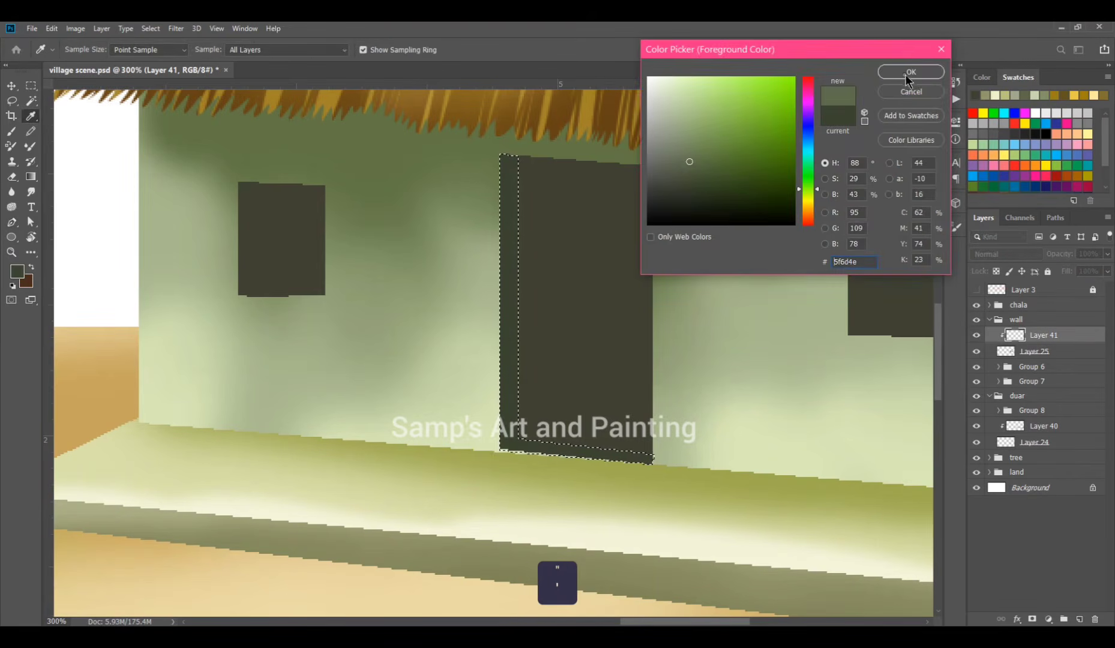
pyautogui.click(907, 73)
pyautogui.hotkey('alt', 'BackSpace')
pyautogui.hotkey('ctrl', 'd')
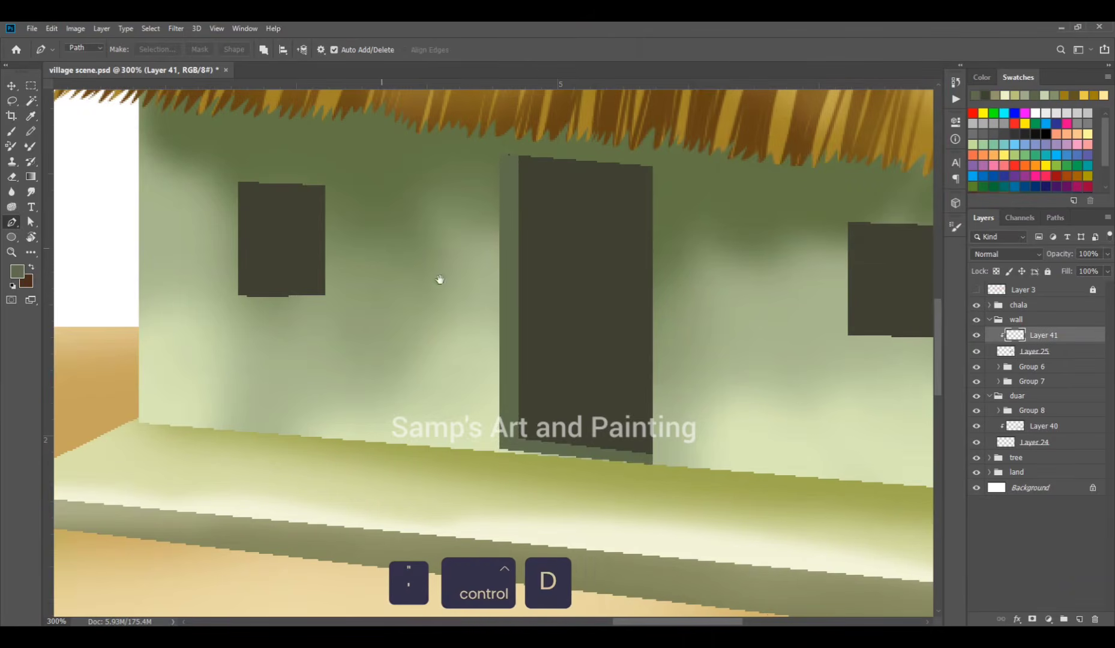
# Step: Outline an L-shaped strip along the left window's left and lower edges, fill it with the same grey-green and deselect
pyautogui.moveTo(439, 279); pyautogui.dragTo(546, 335)
pyautogui.click(357, 236)
pyautogui.keyDown('shift'); pyautogui.click(358, 338); pyautogui.keyUp('shift')
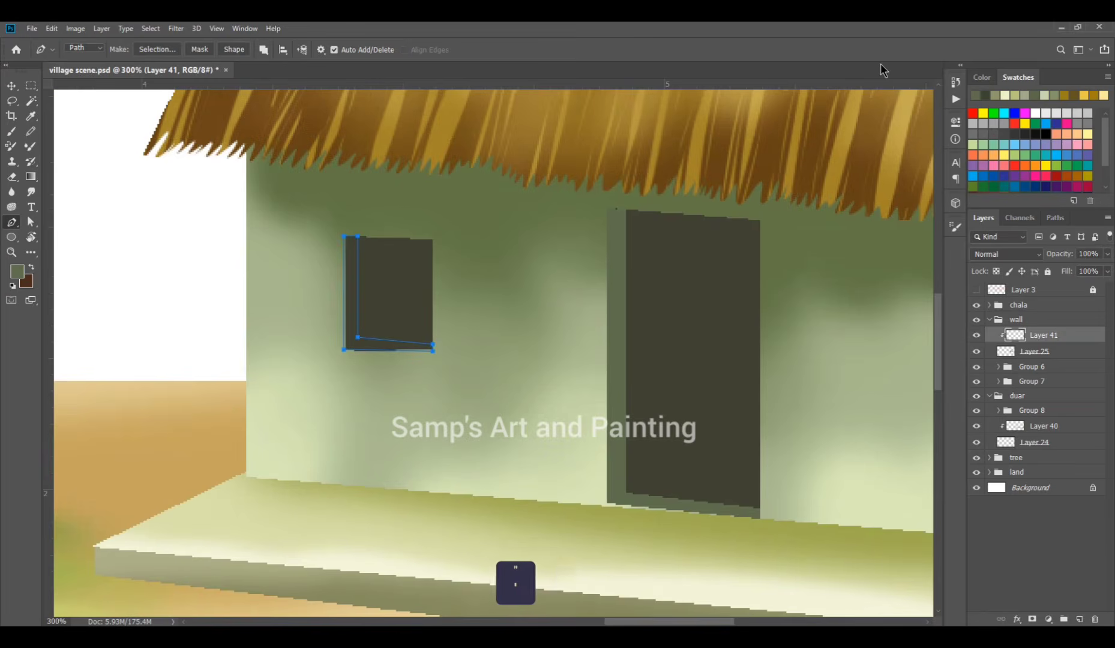
pyautogui.hotkey('ctrl', 'Return')
pyautogui.hotkey('alt', 'BackSpace')
pyautogui.hotkey('ctrl', 'f')
pyautogui.hotkey('ctrl', 'd')
# Step: Add a matching grey-green L-shaped strip along the left and lower edges of the window right of the door
pyautogui.moveTo(596, 309); pyautogui.dragTo(213, 279)
pyautogui.click(582, 247)
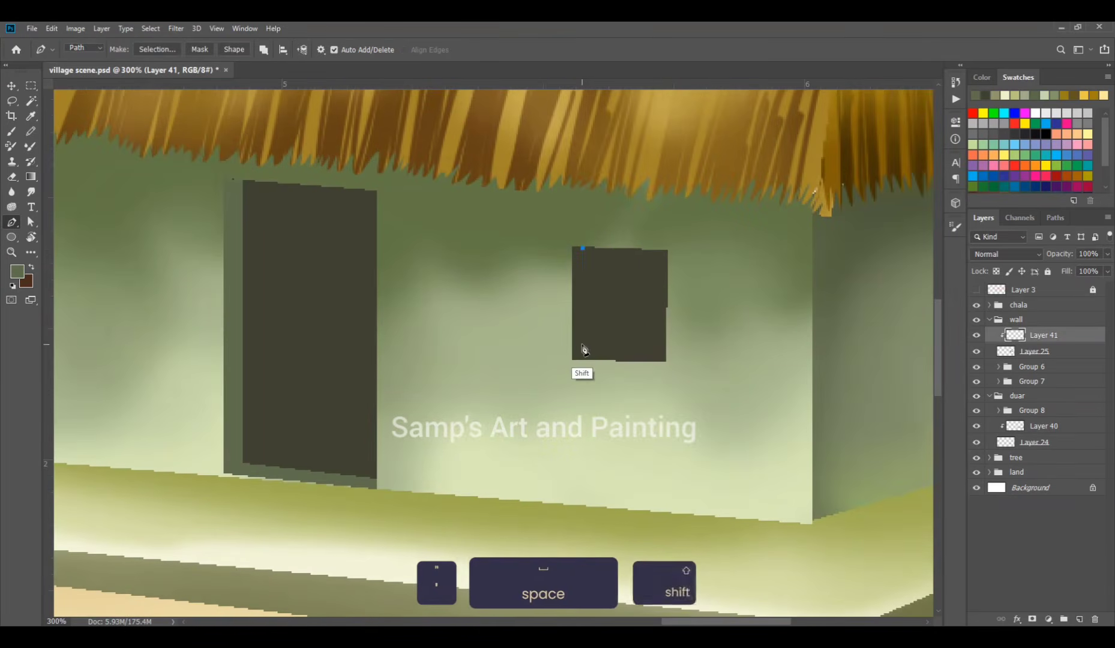
pyautogui.keyDown('shift'); pyautogui.click(583, 346); pyautogui.keyUp('shift')
pyautogui.keyDown('shift'); pyautogui.click(666, 361); pyautogui.keyUp('shift')
pyautogui.click(573, 360)
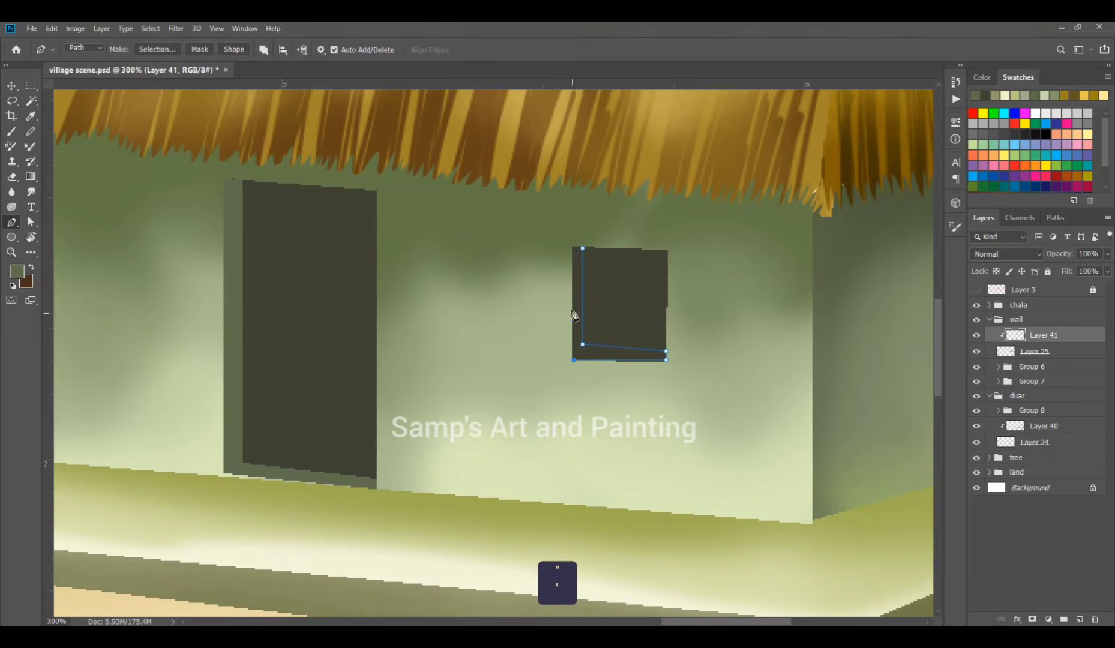
pyautogui.hotkey('ctrl', 'Return')
pyautogui.hotkey('alt', 'BackSpace')
pyautogui.hotkey('ctrl', 'd')
pyautogui.hotkey('ctrl', '-')
pyautogui.hotkey('ctrl', '-')
pyautogui.hotkey('ctrl', '-')
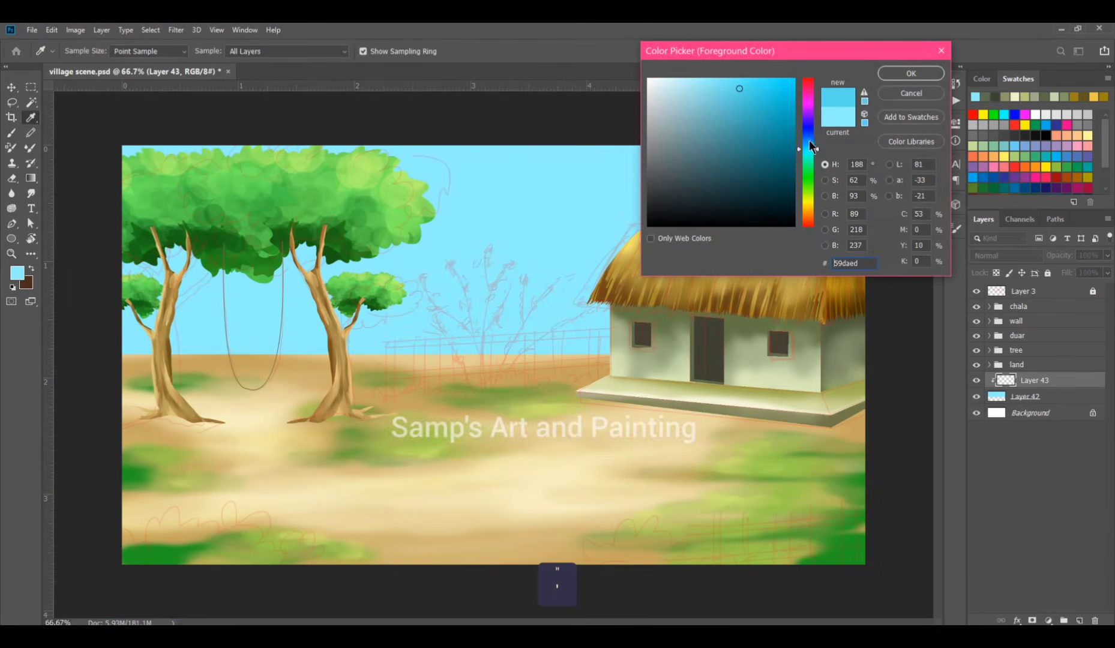
# Step: Set the brush colour to medium blue and make the soft brush 250 px with 57% roundness
pyautogui.click(910, 72)
pyautogui.press(']')
pyautogui.press(']')
pyautogui.press(']')
pyautogui.press(']')
pyautogui.press(']')
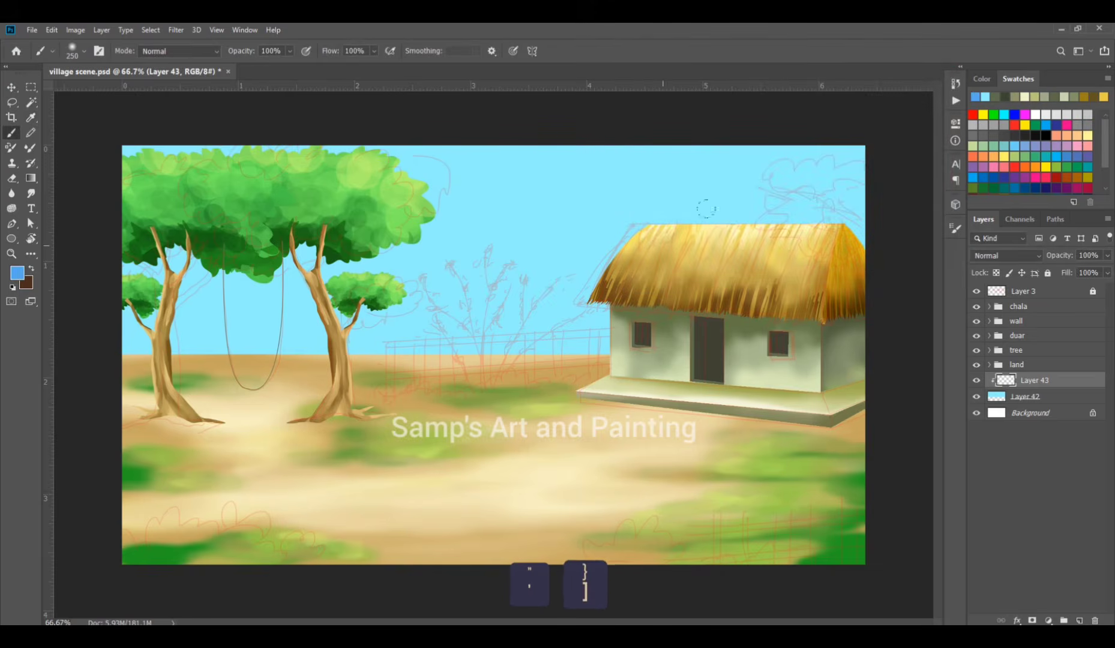
pyautogui.click(956, 228)
pyautogui.click(955, 228)
# Step: Paint soft blue patches across the sky on Layer 43 and set the layer to Color Burn
pyautogui.moveTo(585, 180); pyautogui.dragTo(715, 193)
pyautogui.moveTo(552, 211); pyautogui.dragTo(507, 219)
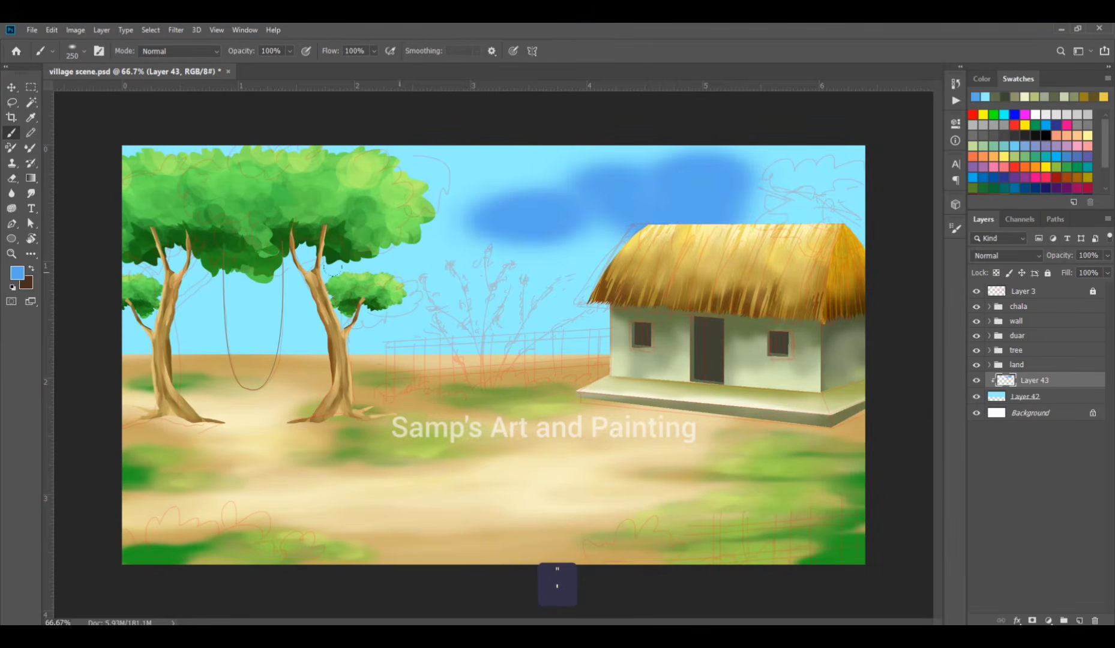
pyautogui.moveTo(276, 285); pyautogui.dragTo(390, 294)
pyautogui.moveTo(270, 305); pyautogui.dragTo(225, 306)
pyautogui.moveTo(423, 235); pyautogui.dragTo(438, 232)
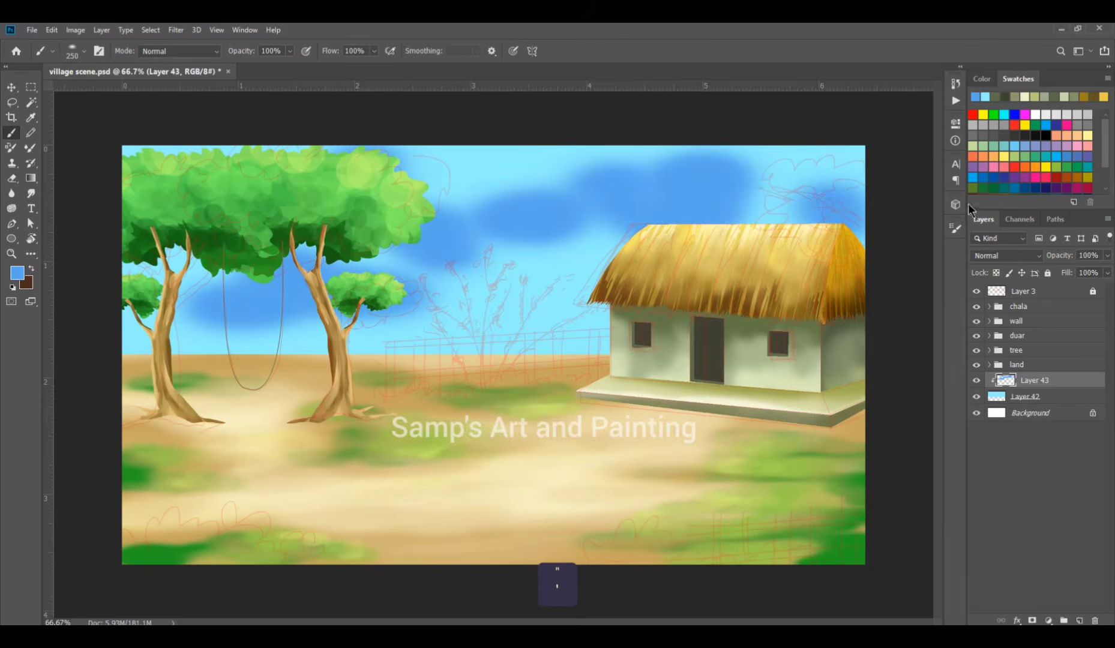
pyautogui.click(1001, 255)
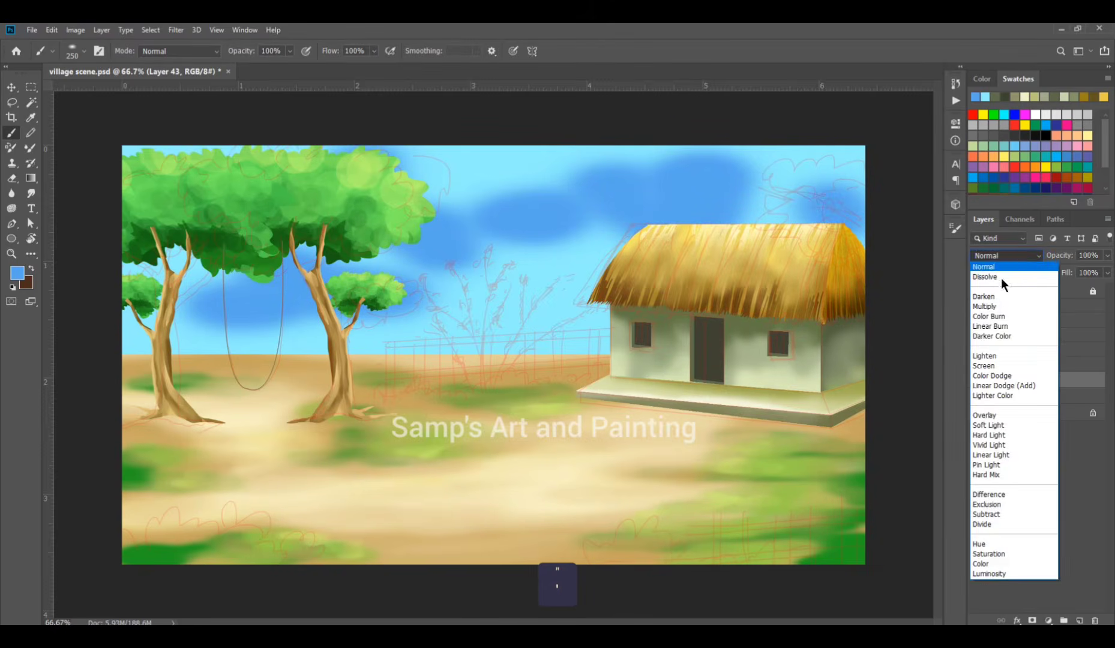
pyautogui.click(996, 317)
# Step: Add another layer clipped to the sky base and set the brush colour to very pale blue
pyautogui.click(1080, 621)
pyautogui.hotkey('ctrl', 'alt', 'g')
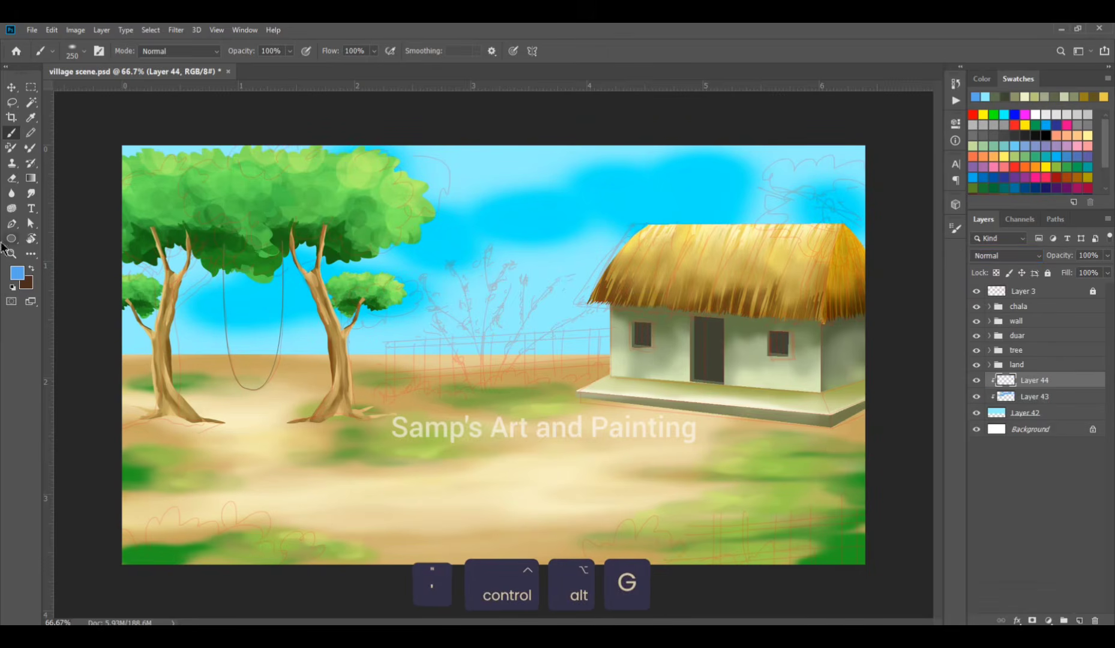
pyautogui.click(17, 273)
pyautogui.click(913, 76)
# Step: Paint soft pale cloud patches across the sky and behind the trees, and set their layer to Screen
pyautogui.moveTo(510, 285)
pyautogui.mouseDown()
pyautogui.moveTo(576, 273)
pyautogui.moveTo(435, 309)
pyautogui.mouseUp()
pyautogui.moveTo(571, 264); pyautogui.dragTo(600, 251)
pyautogui.moveTo(453, 189); pyautogui.dragTo(497, 180)
pyautogui.moveTo(537, 207); pyautogui.dragTo(562, 204)
pyautogui.moveTo(591, 193)
pyautogui.mouseDown()
pyautogui.moveTo(609, 190)
pyautogui.moveTo(549, 213)
pyautogui.mouseUp()
pyautogui.moveTo(474, 198); pyautogui.dragTo(444, 211)
pyautogui.moveTo(736, 214); pyautogui.dragTo(840, 215)
pyautogui.moveTo(336, 270); pyautogui.dragTo(222, 328)
pyautogui.moveTo(384, 318); pyautogui.dragTo(402, 317)
pyautogui.moveTo(217, 270); pyautogui.dragTo(177, 270)
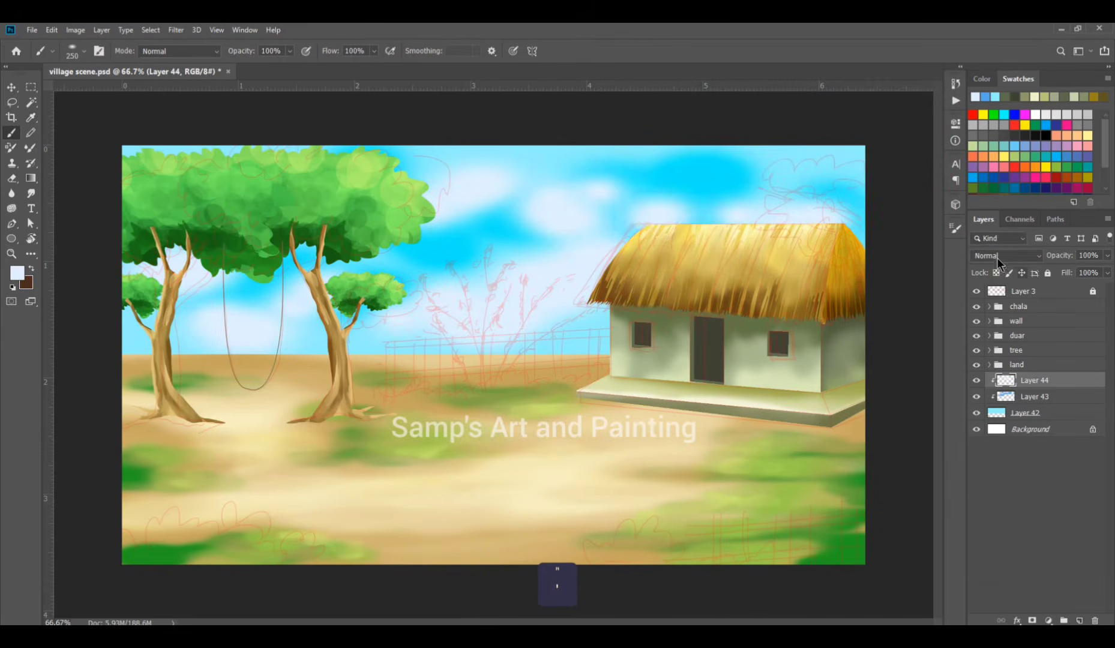
pyautogui.click(1003, 257)
pyautogui.click(988, 364)
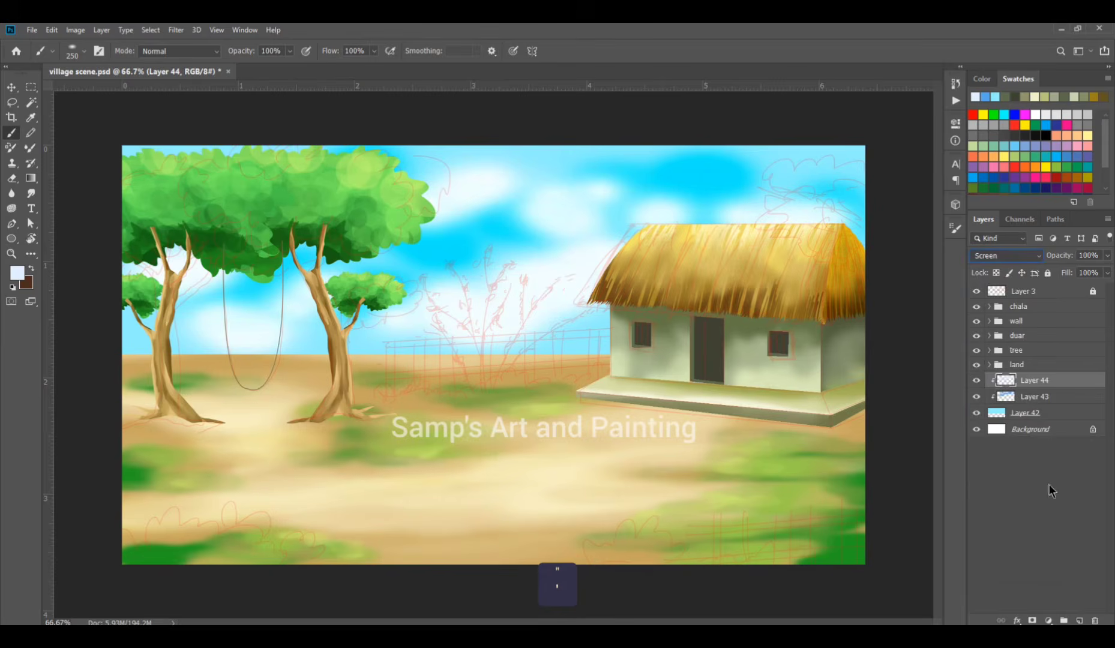
# Step: Add a further clipped layer above the pale cloud patches and set the brush colour to white
pyautogui.click(1080, 621)
pyautogui.hotkey('ctrl', 'alt', 'g')
pyautogui.press('b')
pyautogui.click(18, 277)
pyautogui.click(900, 96)
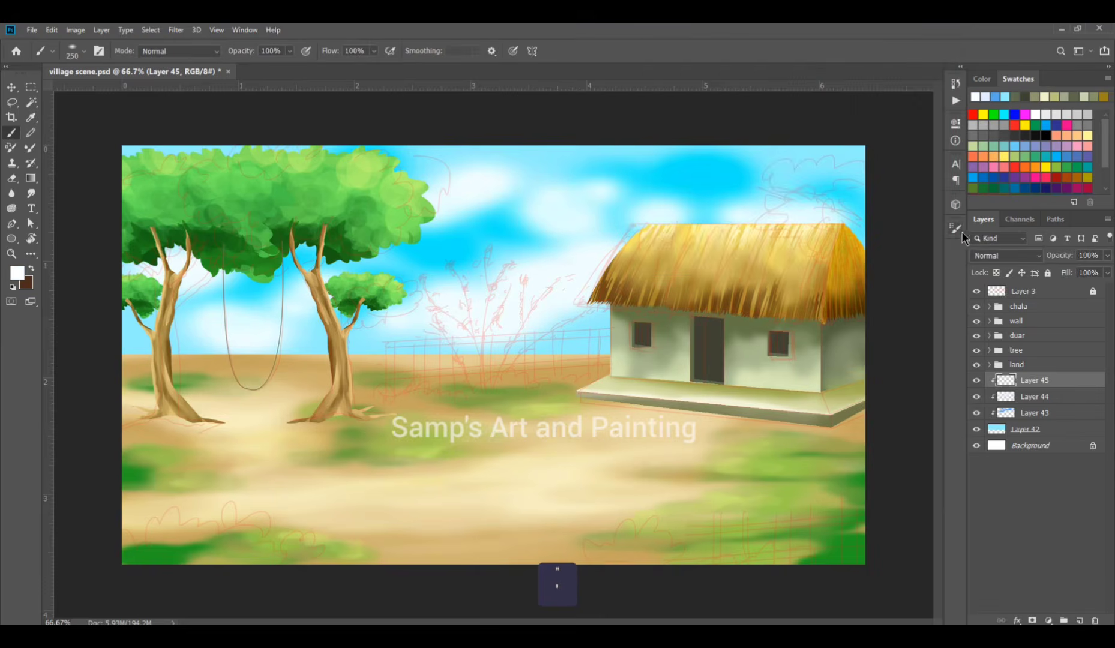
# Step: Choose a cloud-shaped brush tip, size it to 800 px and stamp white clouds across the upper sky
pyautogui.click(955, 229)
pyautogui.moveTo(933, 258); pyautogui.dragTo(930, 306)
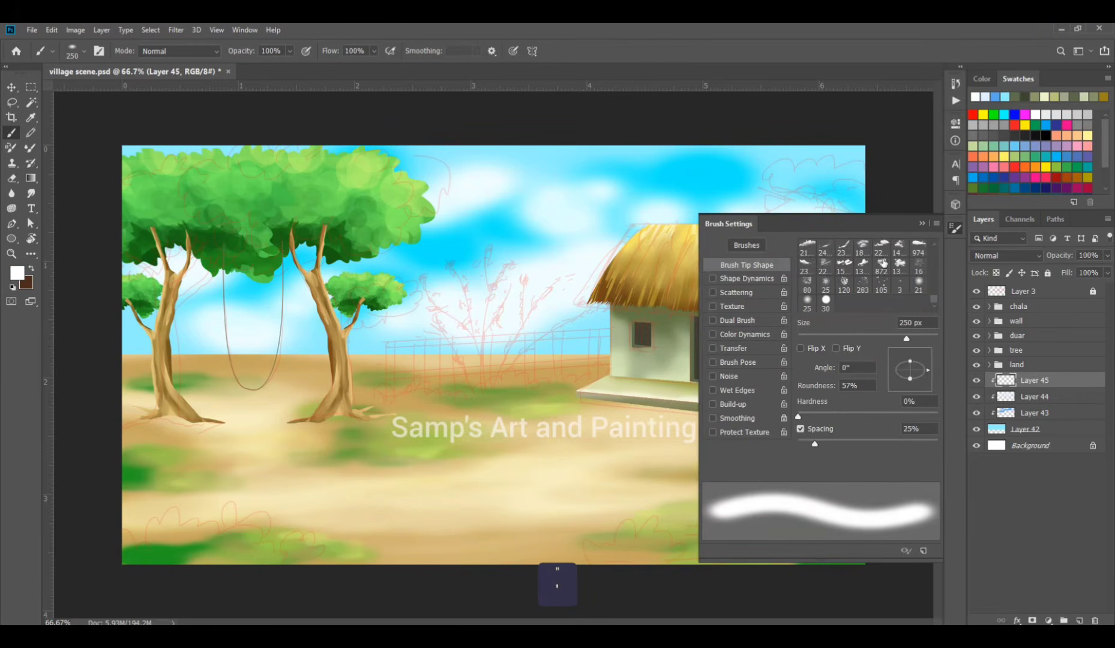
pyautogui.click(846, 266)
pyautogui.click(922, 223)
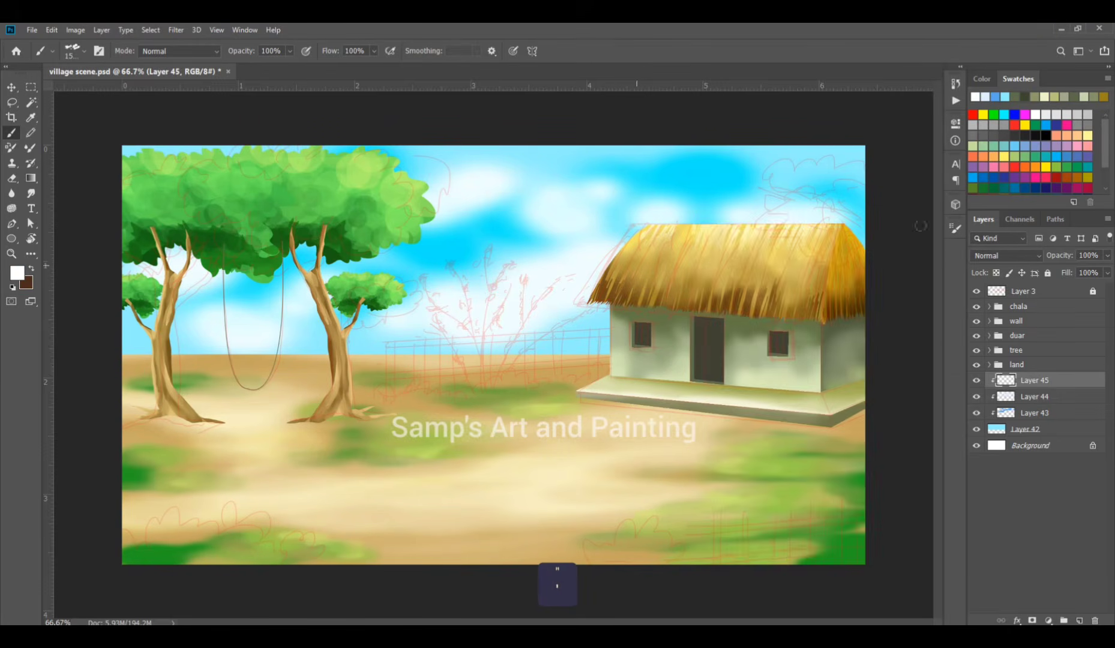
pyautogui.press('[')
pyautogui.press('[')
pyautogui.press('[')
pyautogui.press('[')
pyautogui.click(738, 215)
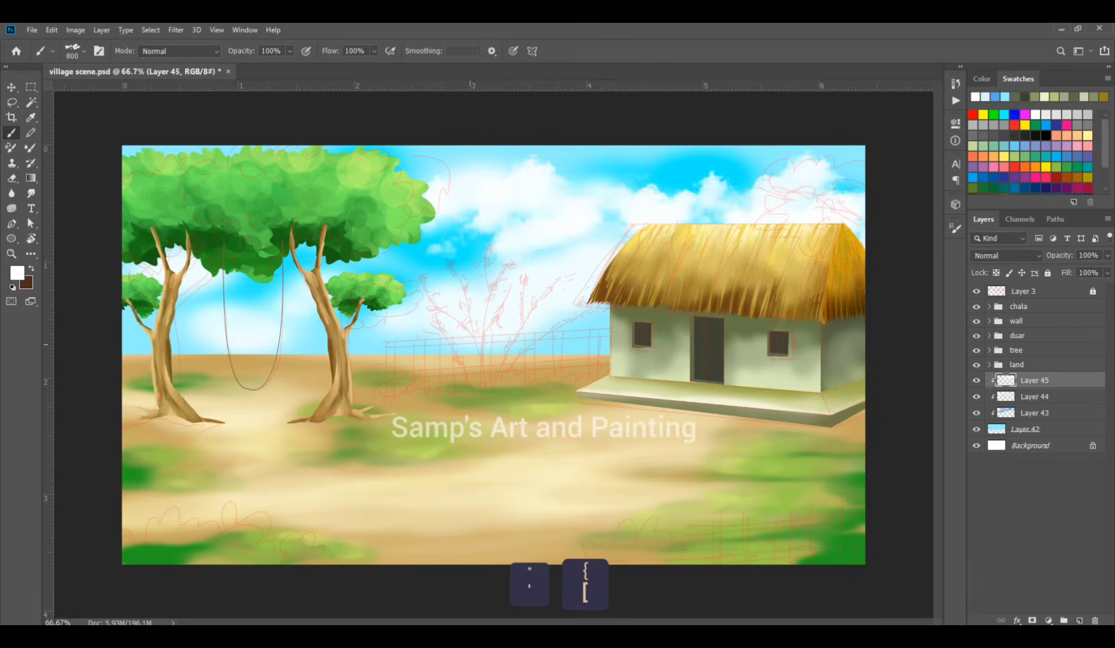
# Step: Undo an oversized cloud stamp behind the trees and add smaller white clouds there with a reduced brush
pyautogui.click(255, 317)
pyautogui.hotkey('ctrl', 'z')
pyautogui.press('[')
pyautogui.press('[')
pyautogui.press('[')
pyautogui.press('[')
pyautogui.press('[')
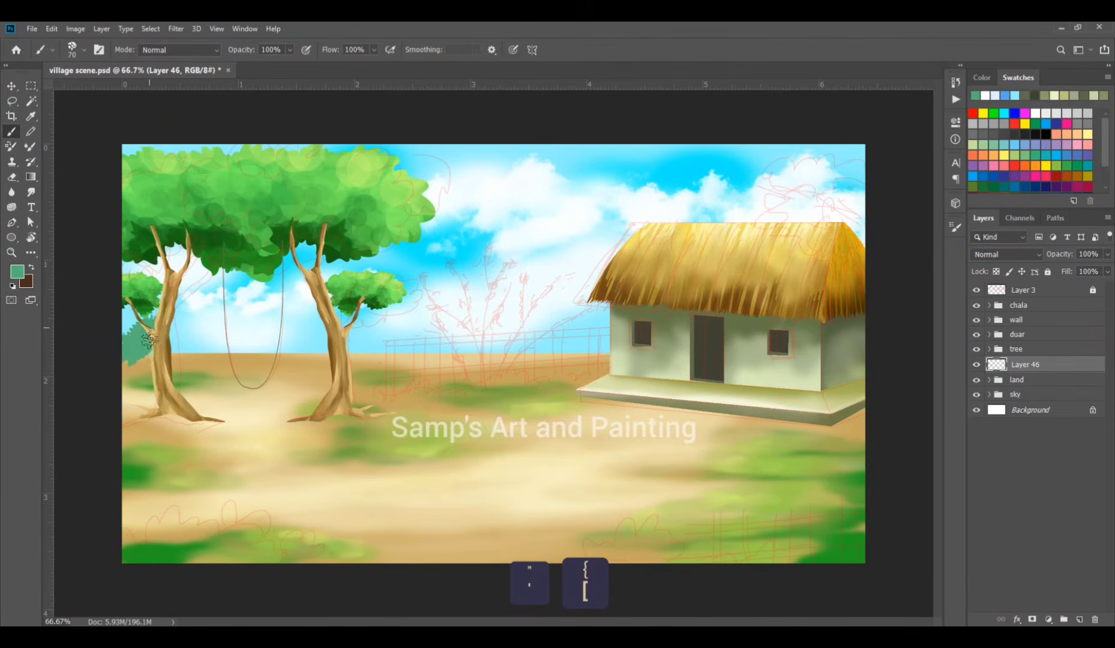
# Step: Paint a distant green tree line along the horizon on Layer 46 with a 60 px foliage brush and clean it with the eraser
pyautogui.press('[')
pyautogui.moveTo(205, 347)
pyautogui.mouseDown()
pyautogui.moveTo(328, 331)
pyautogui.moveTo(250, 352)
pyautogui.moveTo(269, 325)
pyautogui.mouseUp()
pyautogui.moveTo(334, 348)
pyautogui.mouseDown()
pyautogui.moveTo(363, 332)
pyautogui.moveTo(412, 343)
pyautogui.moveTo(206, 350)
pyautogui.moveTo(576, 350)
pyautogui.moveTo(453, 345)
pyautogui.moveTo(560, 344)
pyautogui.mouseUp()
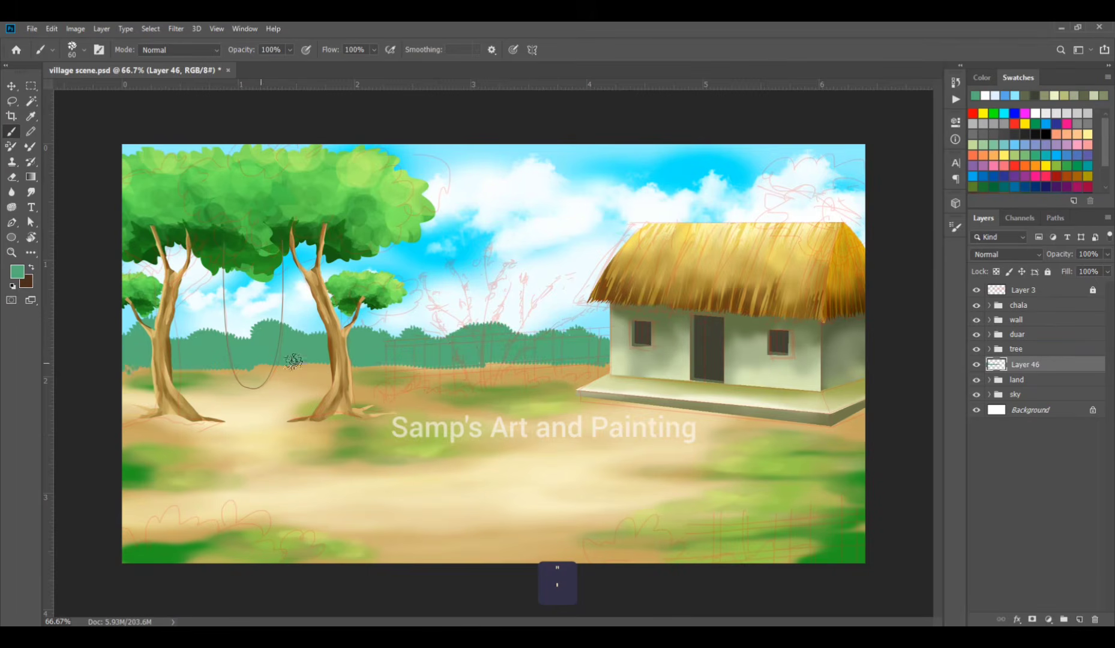
pyautogui.moveTo(267, 361); pyautogui.dragTo(129, 369)
pyautogui.press('e')
pyautogui.press('[')
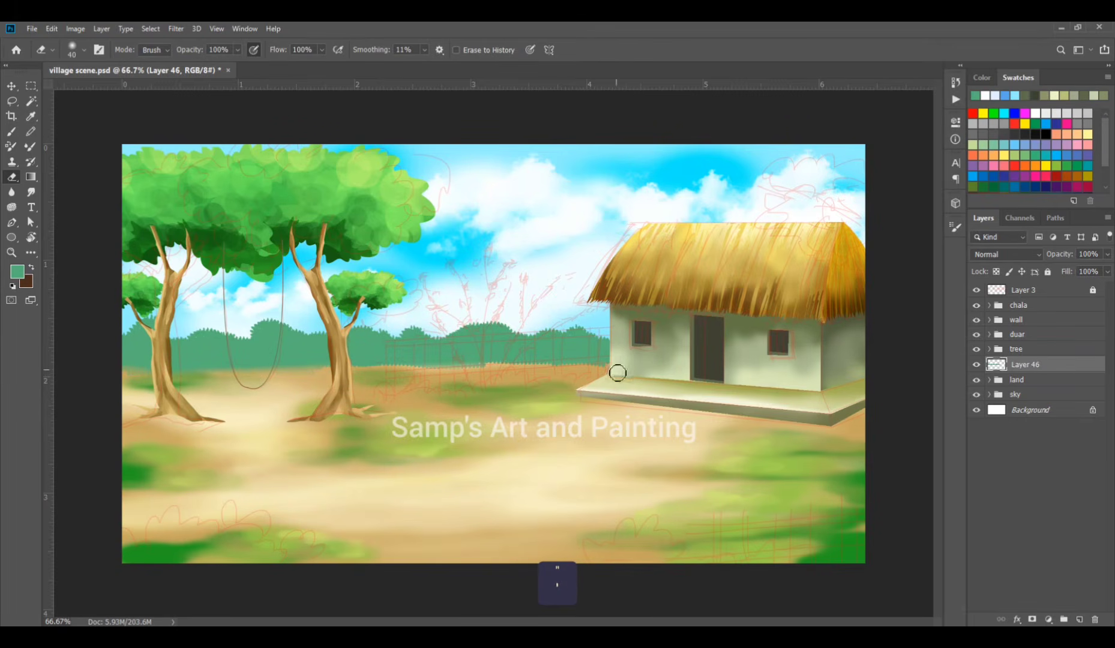
# Step: Add a new layer clipped to the distant tree line and set the brush colour to a darker green
pyautogui.click(1079, 619)
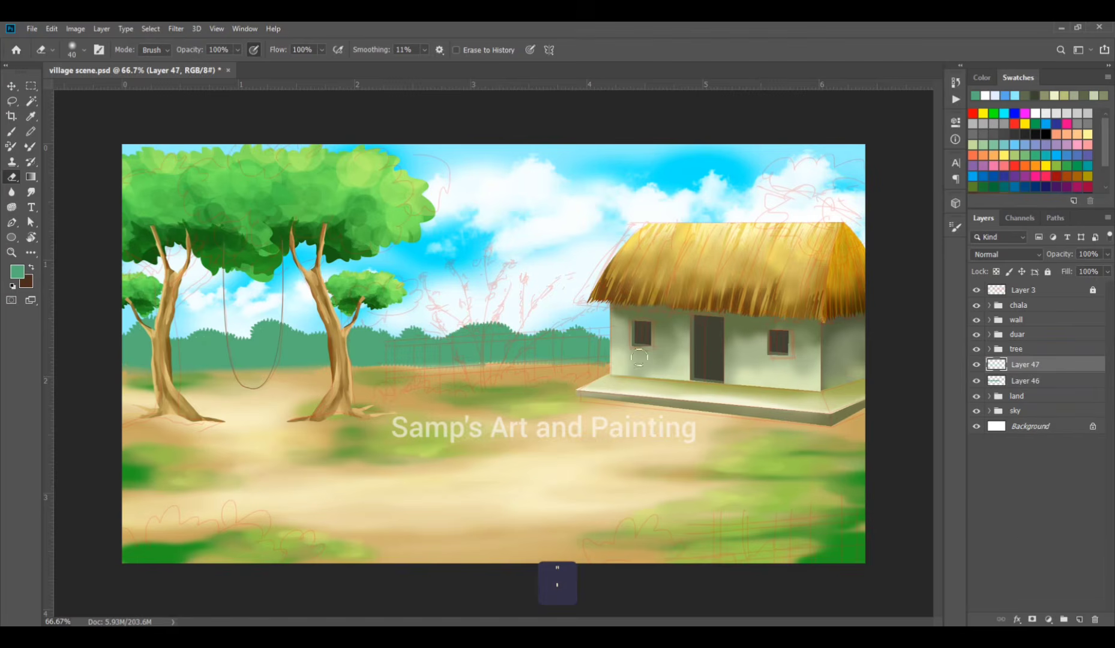
pyautogui.hotkey('ctrl', 'alt', 'g')
pyautogui.press('b')
pyautogui.click(17, 272)
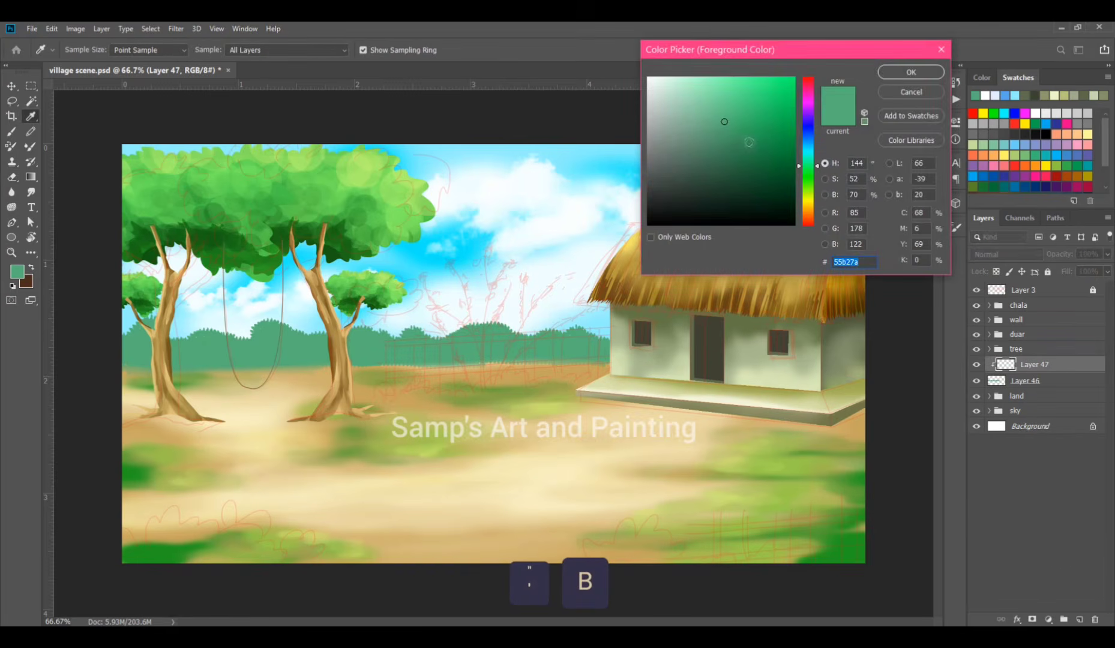
pyautogui.click(745, 142)
pyautogui.click(911, 72)
# Step: Dab darker foliage shading along the lower part of the distant tree line with the foliage brush at 60 to 80 px
pyautogui.moveTo(190, 366); pyautogui.dragTo(160, 366)
pyautogui.press(']')
pyautogui.press(']')
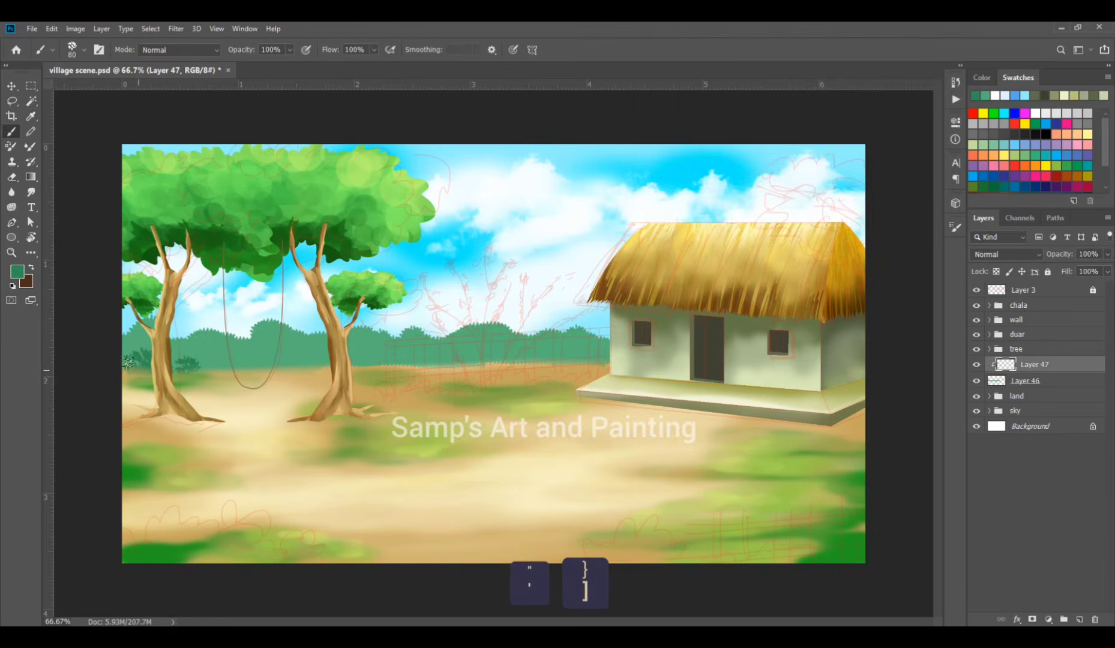
pyautogui.moveTo(248, 363); pyautogui.dragTo(290, 360)
pyautogui.press('[')
pyautogui.press('[')
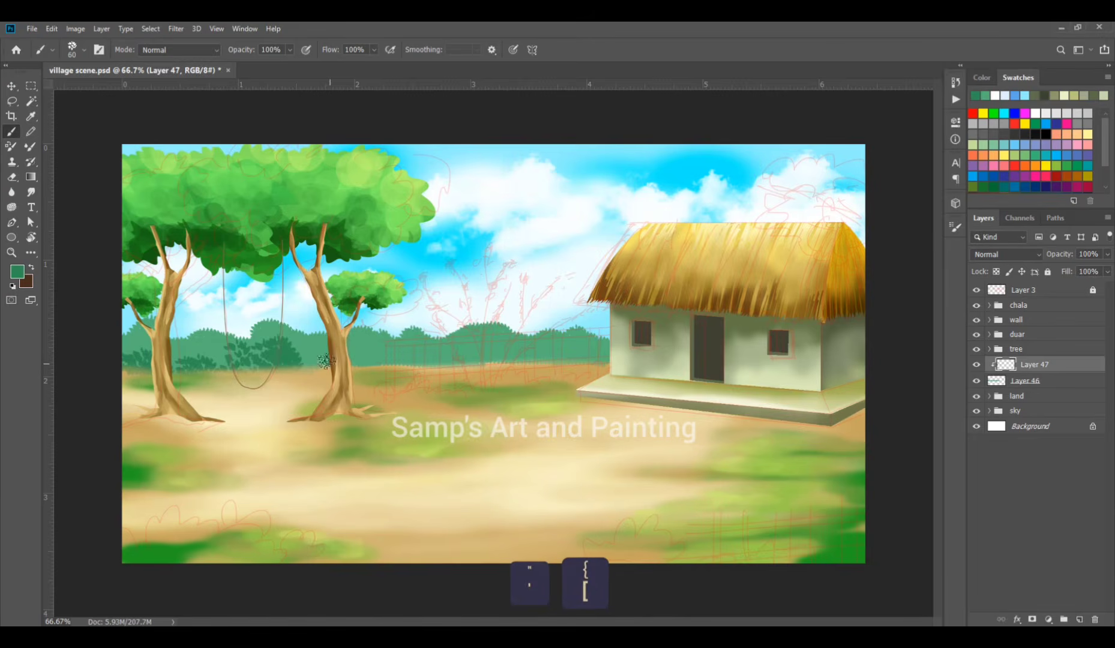
pyautogui.click(418, 350)
pyautogui.moveTo(486, 351); pyautogui.dragTo(508, 358)
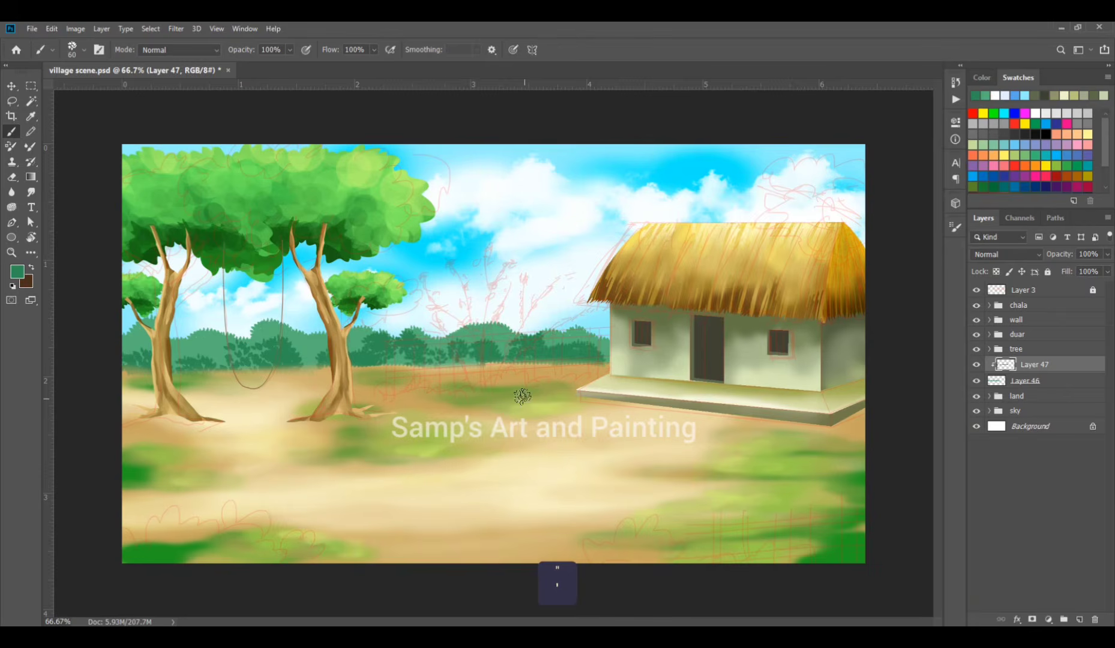
# Step: Set the tree line's shading layer to Multiply at 57% opacity
pyautogui.click(1006, 255)
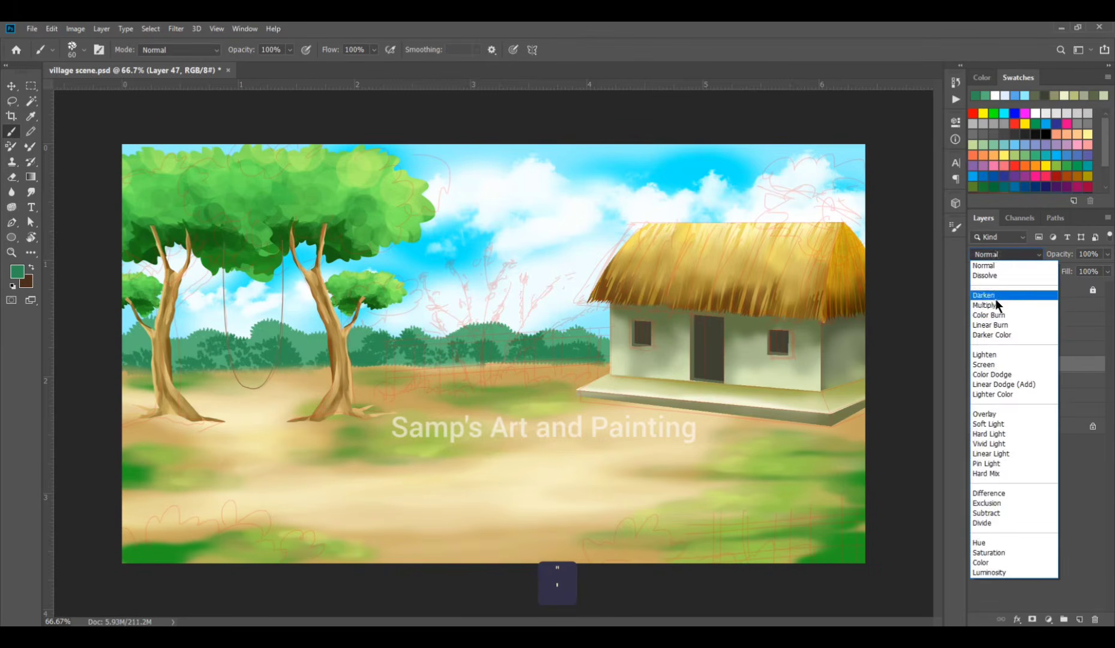
pyautogui.click(997, 298)
pyautogui.moveTo(1046, 255); pyautogui.dragTo(1032, 255)
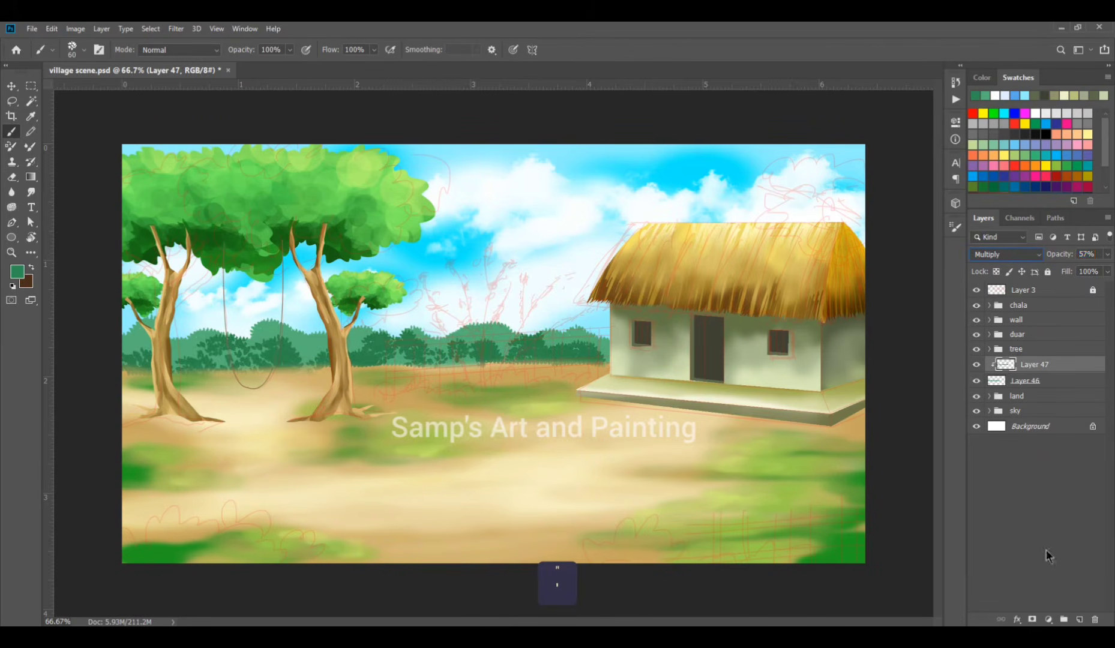
# Step: Add another layer clipped to the distant tree line, above its shading layer, ready for brush work
pyautogui.click(1080, 619)
pyautogui.hotkey('ctrl', 'alt', 'g')
pyautogui.press('b')
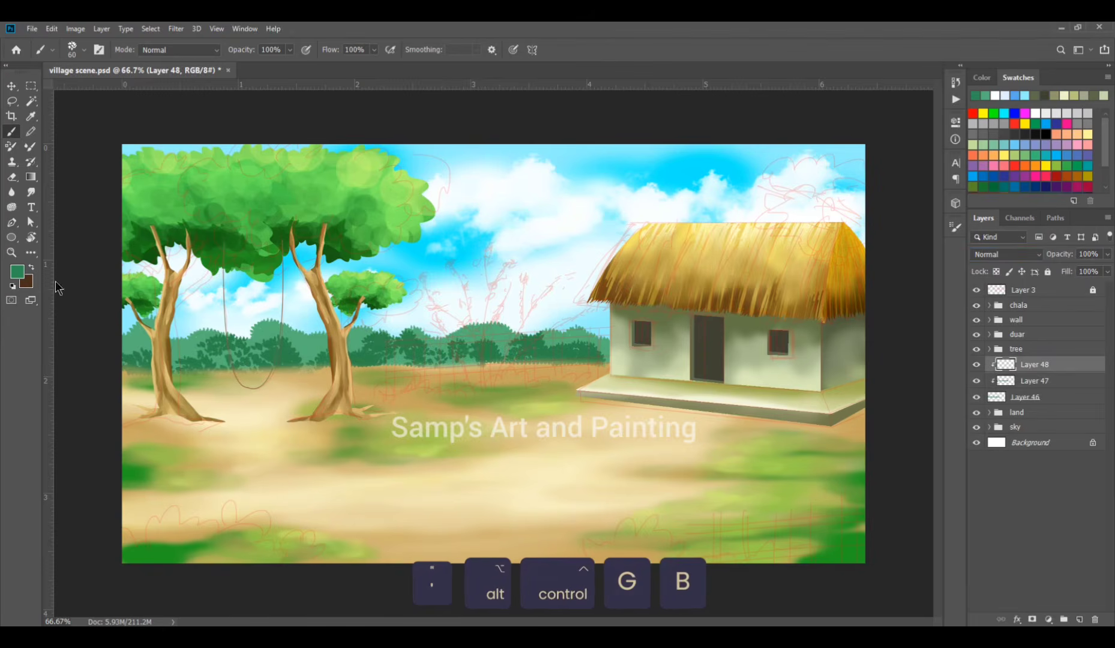
# Step: Set the brush to a lighter green and dab foliage highlights along the upper part of the distant tree line
pyautogui.click(17, 272)
pyautogui.click(728, 95)
pyautogui.click(911, 72)
pyautogui.moveTo(289, 339); pyautogui.dragTo(257, 340)
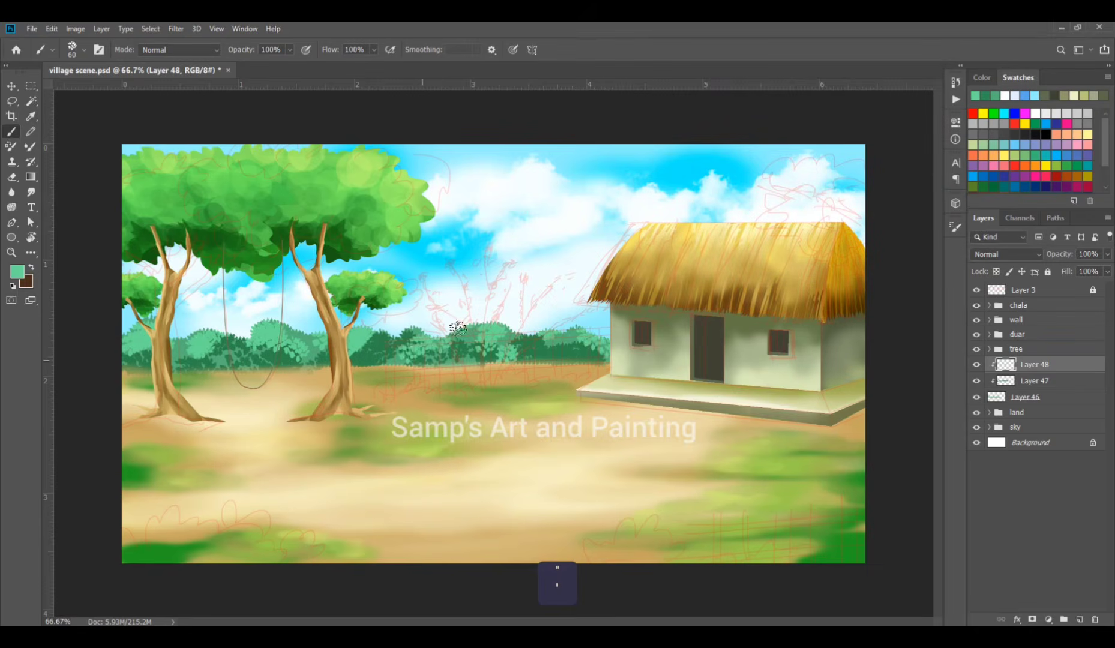
# Step: Set the tree line's highlight layer to Overlay at 69% opacity
pyautogui.click(1003, 254)
pyautogui.click(992, 411)
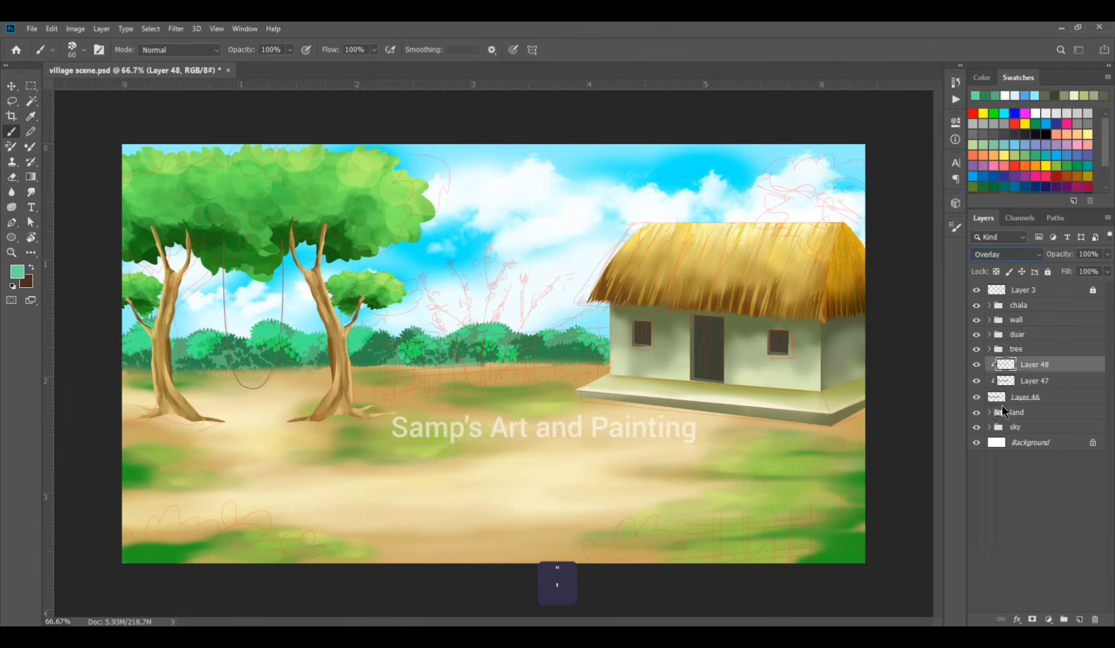
pyautogui.moveTo(1058, 255); pyautogui.dragTo(1028, 257)
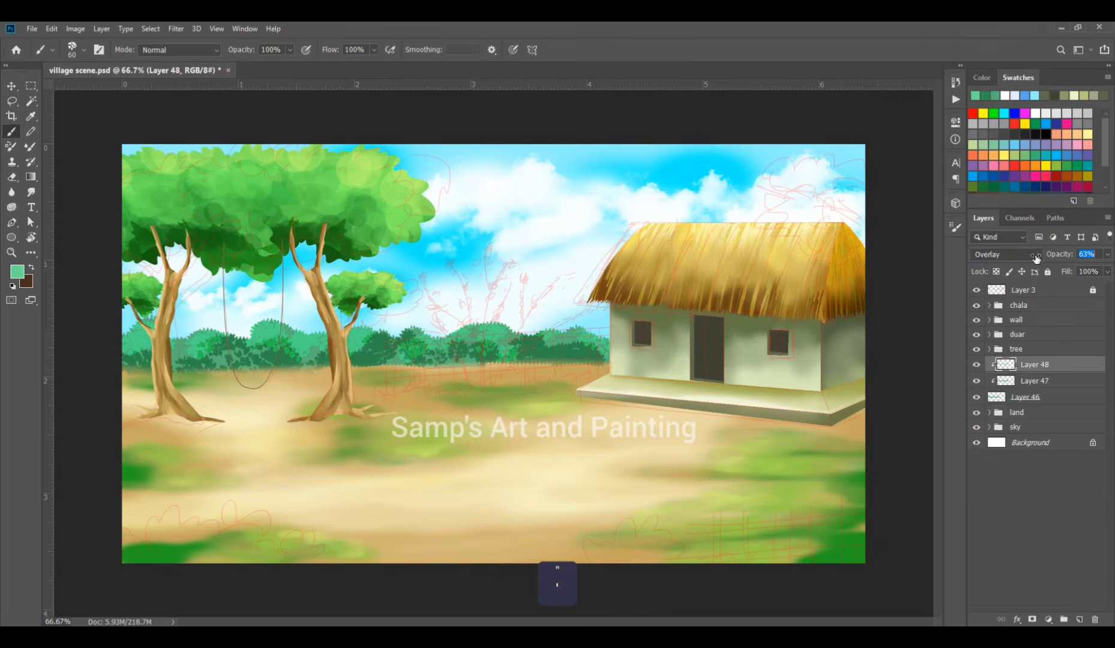
pyautogui.click(1057, 504)
# Step: Group the distant tree line's base, shading and highlight layers as durer gach
pyautogui.click(1034, 364)
pyautogui.keyDown('shift'); pyautogui.click(1025, 397); pyautogui.keyUp('shift')
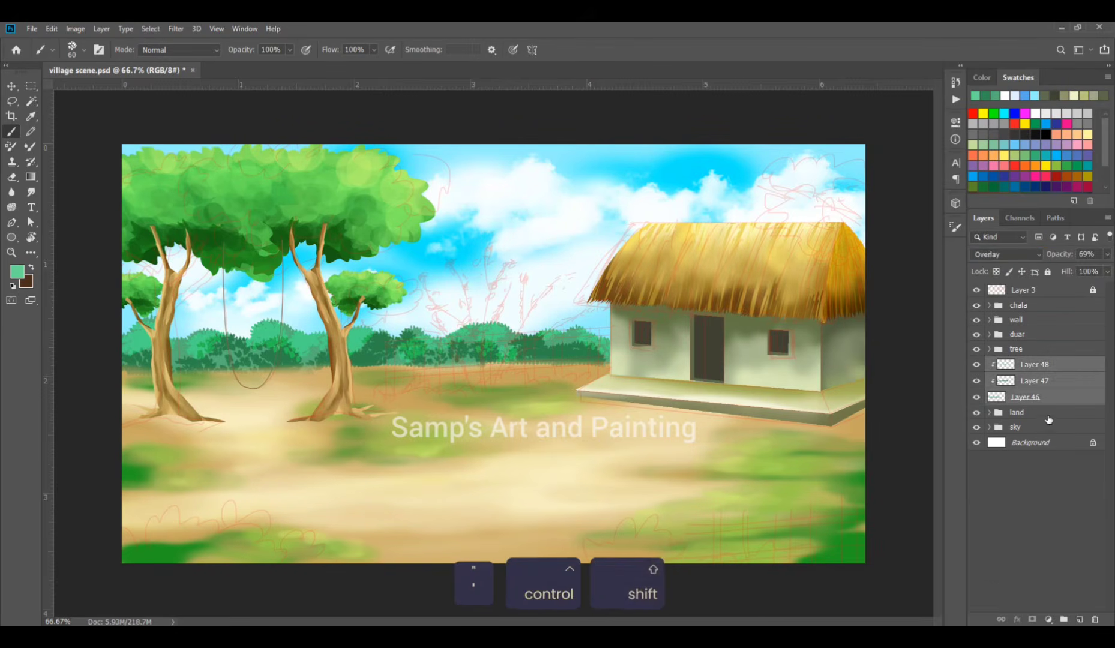
pyautogui.hotkey('ctrl', 'g')
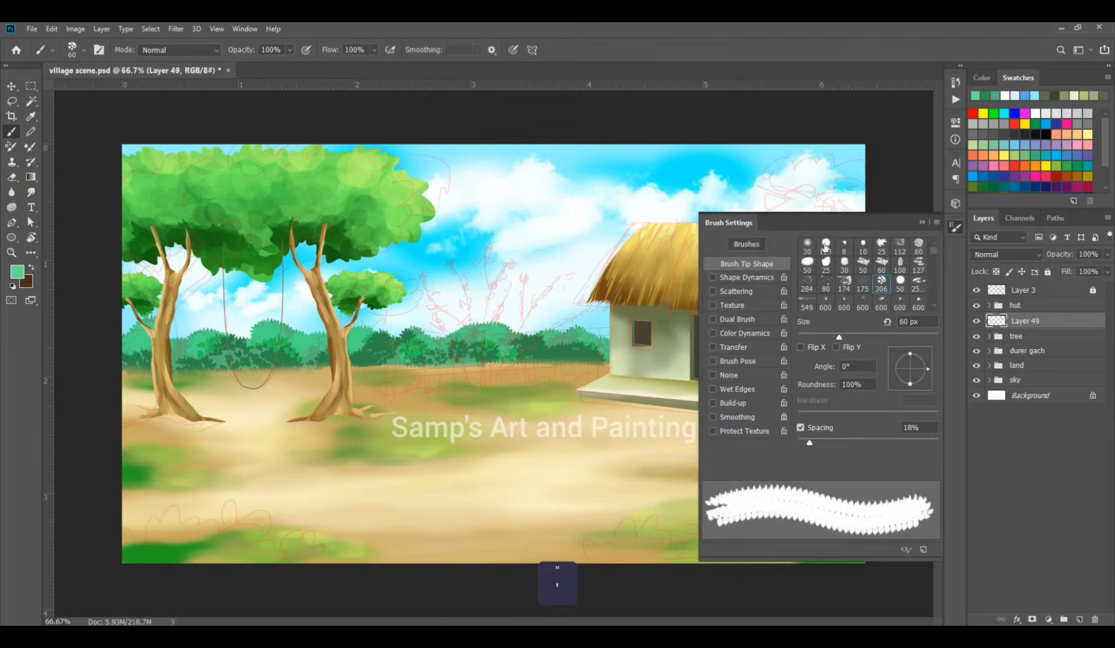
# Step: Set up a 15 px hard round brush in grey-brown #7f7552 on a new layer between the hut and tree groups
pyautogui.click(956, 227)
pyautogui.press('[')
pyautogui.press('[')
pyautogui.press('[')
pyautogui.press('[')
pyautogui.press('[')
pyautogui.press('[')
pyautogui.press(']')
pyautogui.click(17, 272)
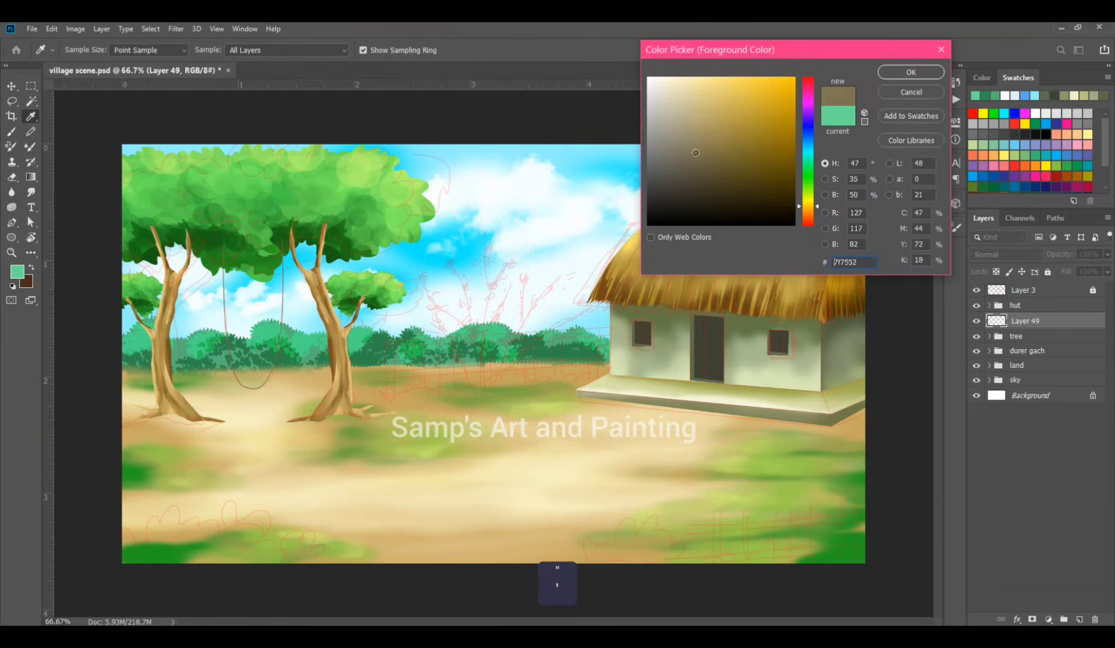
pyautogui.click(911, 72)
# Step: Paint a row of twelve straight vertical fence posts from beside the second tree to the hut wall
pyautogui.moveTo(387, 339); pyautogui.dragTo(395, 409)
pyautogui.moveTo(406, 339)
pyautogui.mouseDown()
pyautogui.moveTo(406, 401)
pyautogui.moveTo(425, 360)
pyautogui.moveTo(424, 385)
pyautogui.mouseUp()
pyautogui.moveTo(444, 340); pyautogui.dragTo(446, 399)
pyautogui.moveTo(461, 340)
pyautogui.mouseDown()
pyautogui.moveTo(472, 401)
pyautogui.moveTo(485, 349)
pyautogui.moveTo(491, 401)
pyautogui.mouseUp()
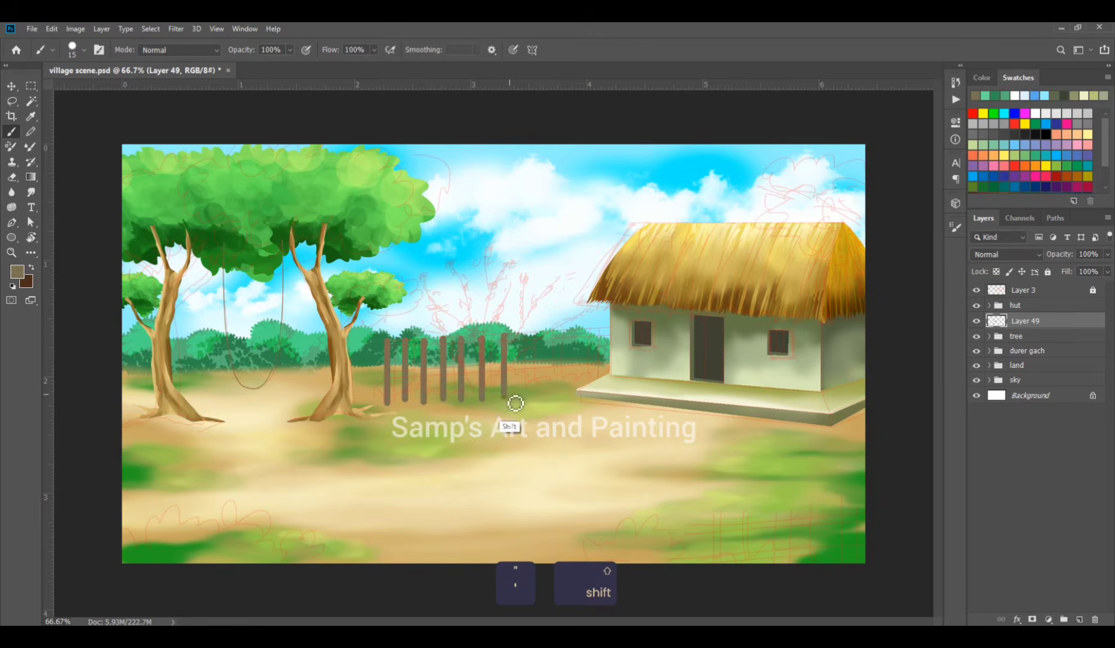
pyautogui.moveTo(520, 338); pyautogui.dragTo(523, 401)
pyautogui.moveTo(540, 332); pyautogui.dragTo(541, 399)
pyautogui.moveTo(560, 330); pyautogui.dragTo(561, 398)
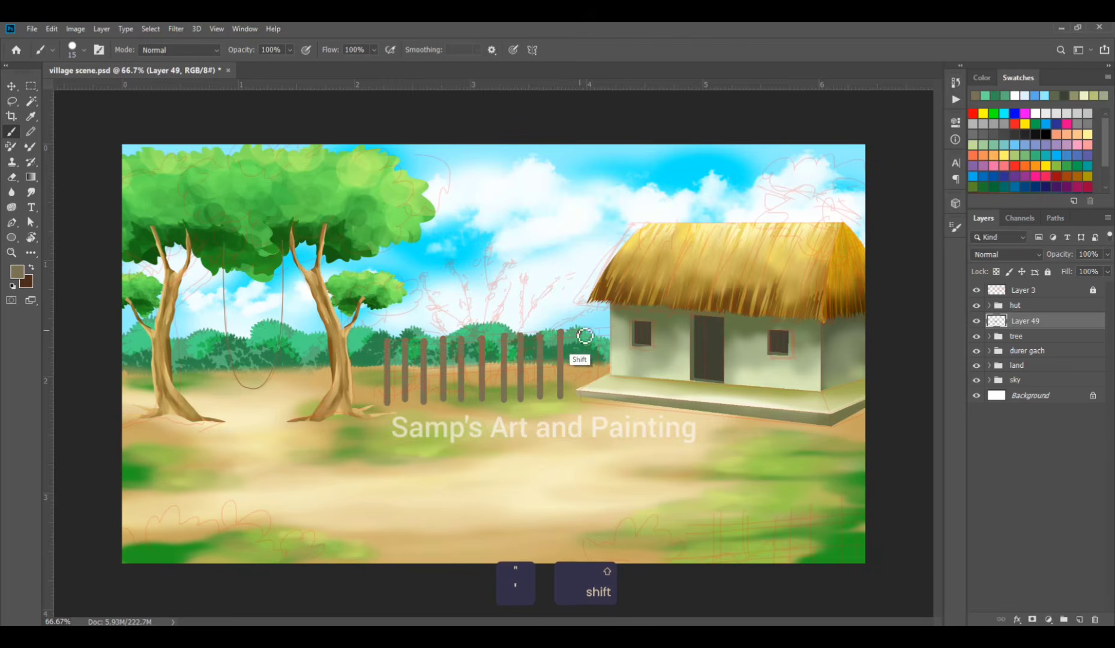
pyautogui.moveTo(597, 329); pyautogui.dragTo(598, 384)
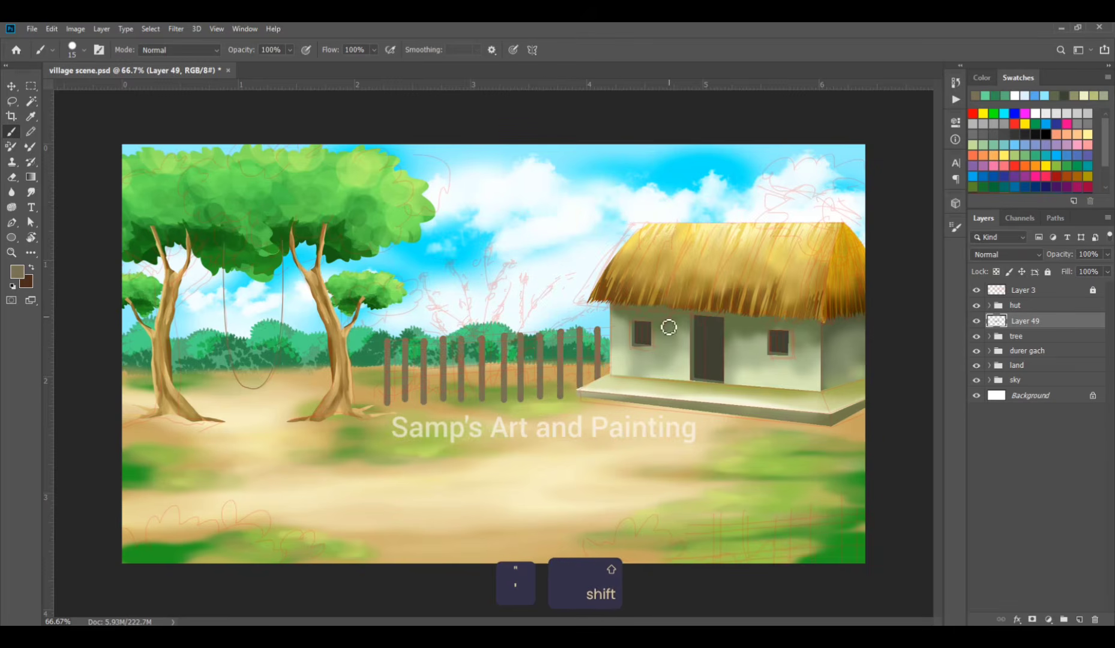
pyautogui.click(382, 359)
pyautogui.keyDown('shift'); pyautogui.click(610, 342); pyautogui.keyUp('shift')
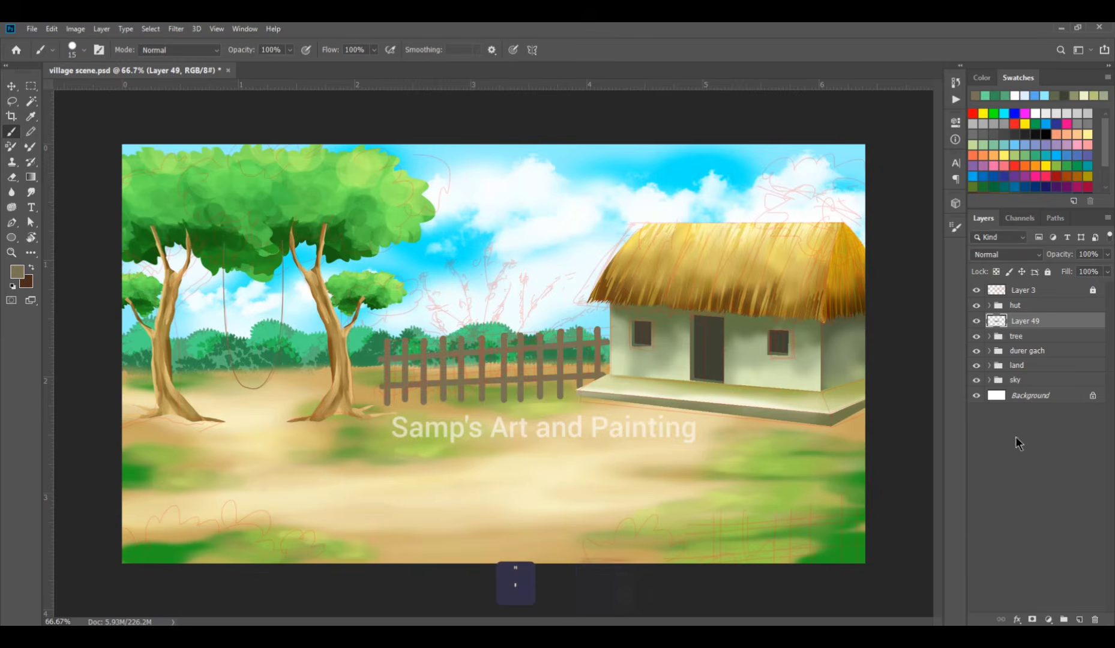
pyautogui.click(1079, 619)
pyautogui.hotkey('ctrl', 'alt', 'g')
pyautogui.press('b')
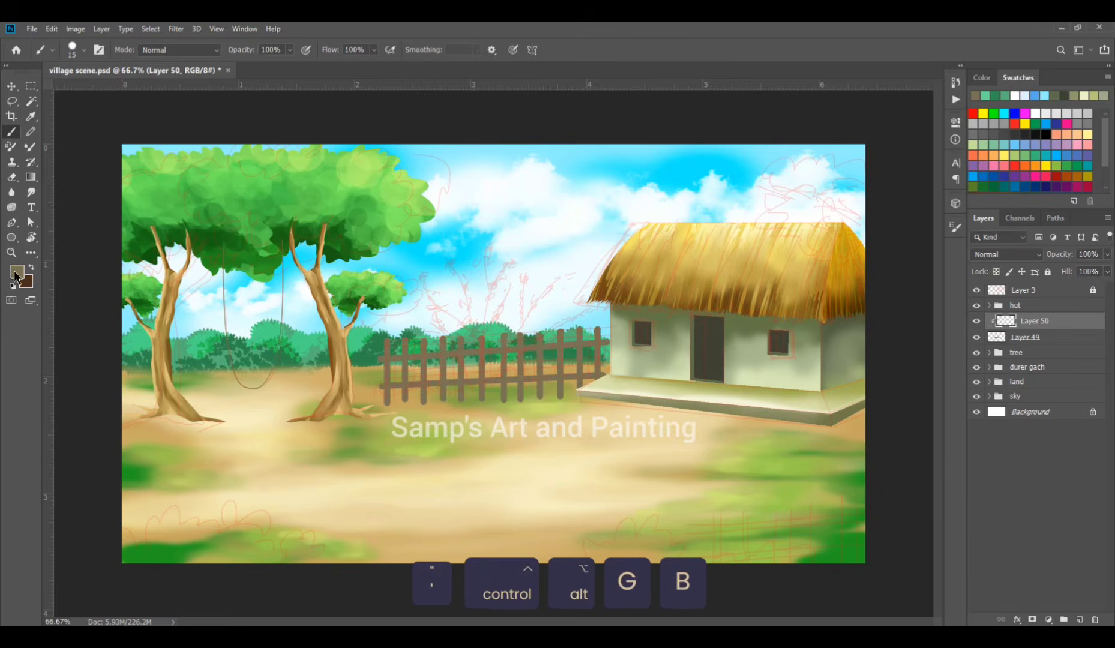
pyautogui.click(15, 276)
pyautogui.click(700, 179)
pyautogui.click(905, 75)
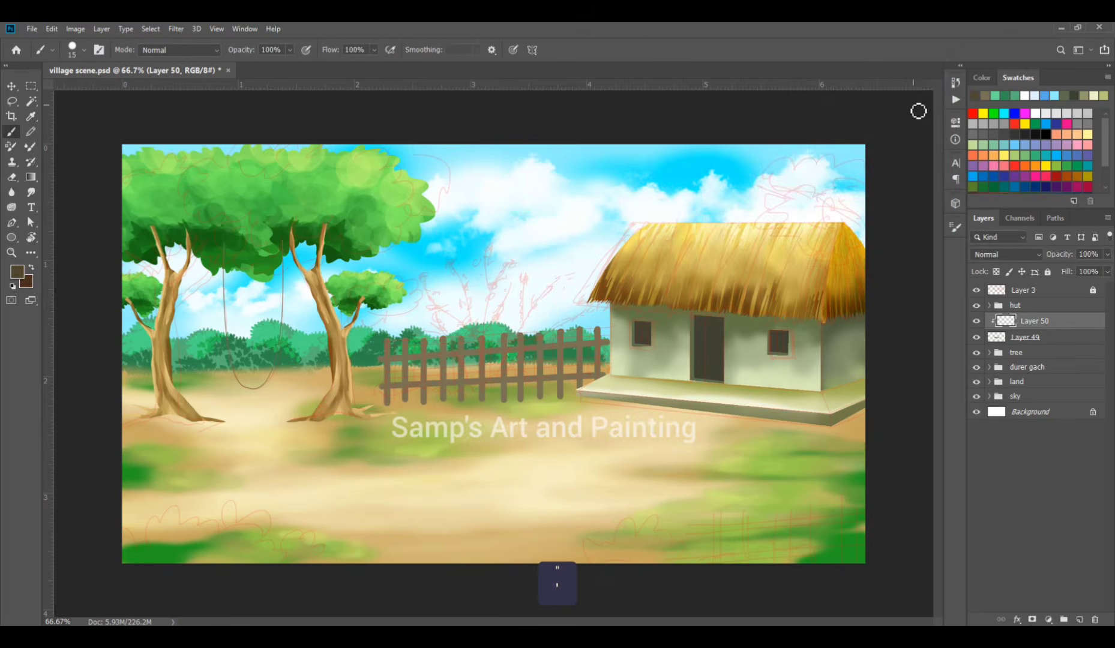
pyautogui.hotkey('ctrl', 'z')
pyautogui.hotkey('ctrl', 'z')
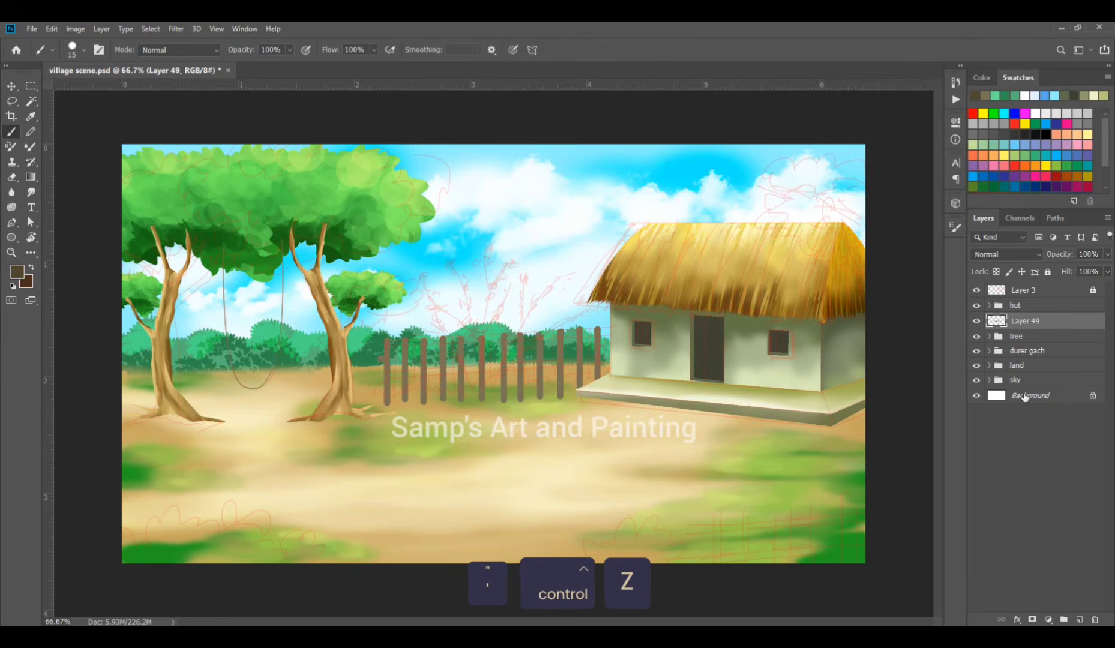
# Step: On a new layer, paint two straight rails across the fence posts in the same grey-brown as the posts
pyautogui.click(1079, 619)
pyautogui.click(17, 272)
pyautogui.click(693, 153)
pyautogui.click(910, 72)
pyautogui.keyDown('ctrl'); pyautogui.keyDown('space'); pyautogui.click(468, 432); pyautogui.keyUp('space'); pyautogui.keyUp('ctrl')
pyautogui.click(332, 334)
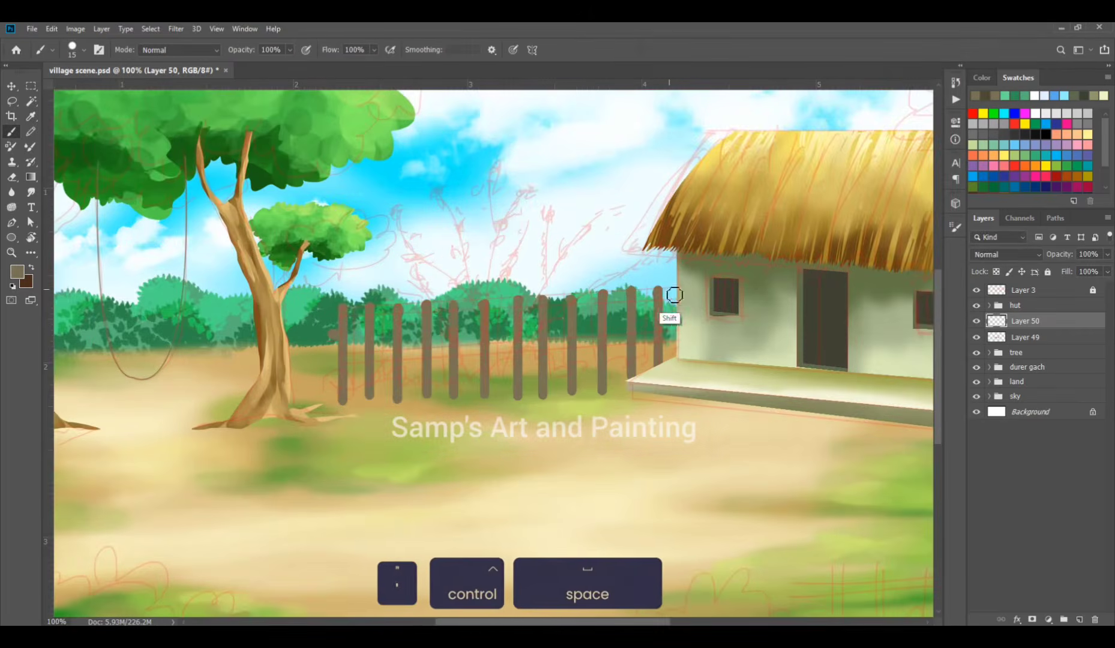
pyautogui.keyDown('shift'); pyautogui.click(660, 321); pyautogui.keyUp('shift')
pyautogui.keyDown('shift'); pyautogui.click(683, 356); pyautogui.keyUp('shift')
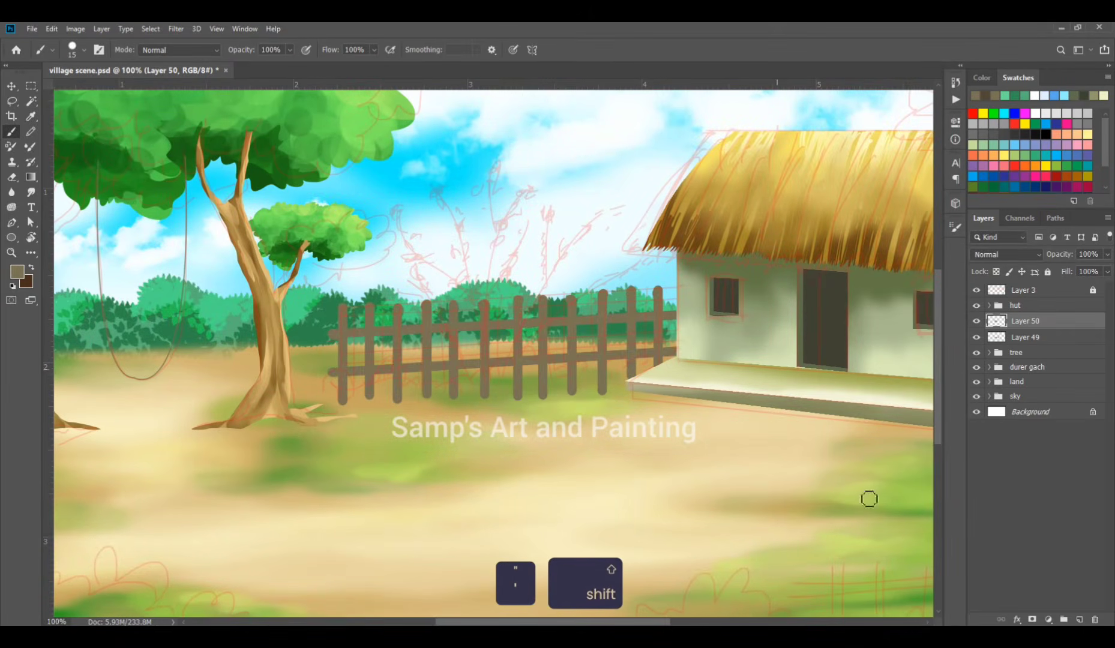
# Step: Hide the sketch, add a layer clipped to the fence posts, and set the brush colour to dark brown #5e563e
pyautogui.click(1039, 337)
pyautogui.click(1079, 619)
pyautogui.click(976, 290)
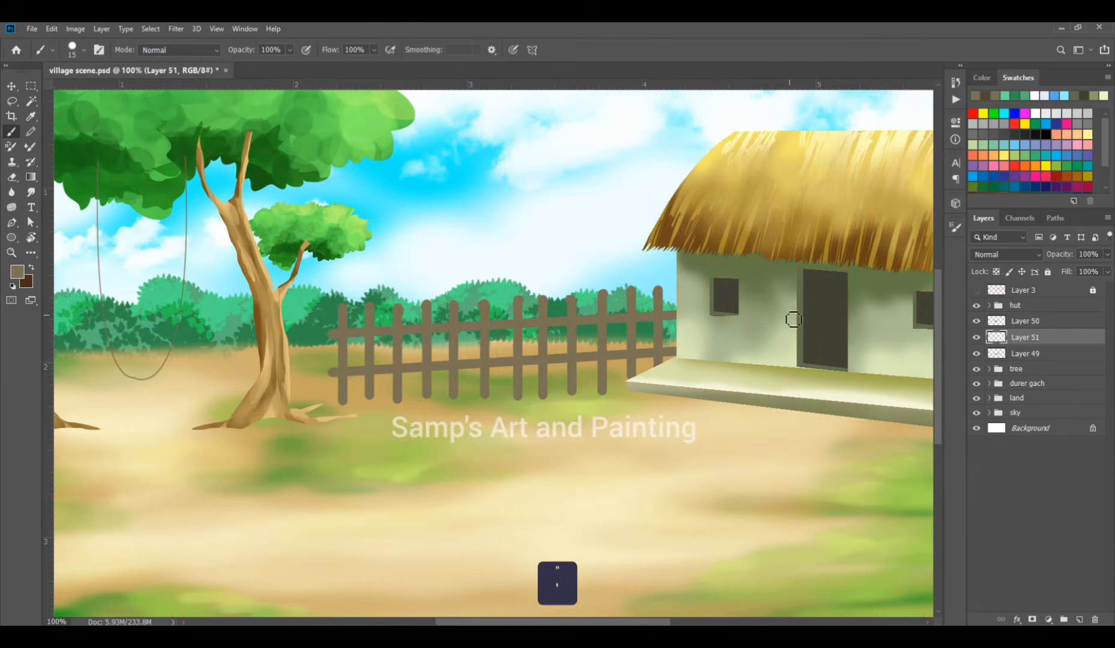
pyautogui.hotkey('ctrl', 'alt', 'g')
pyautogui.press('b')
pyautogui.click(18, 272)
pyautogui.click(697, 171)
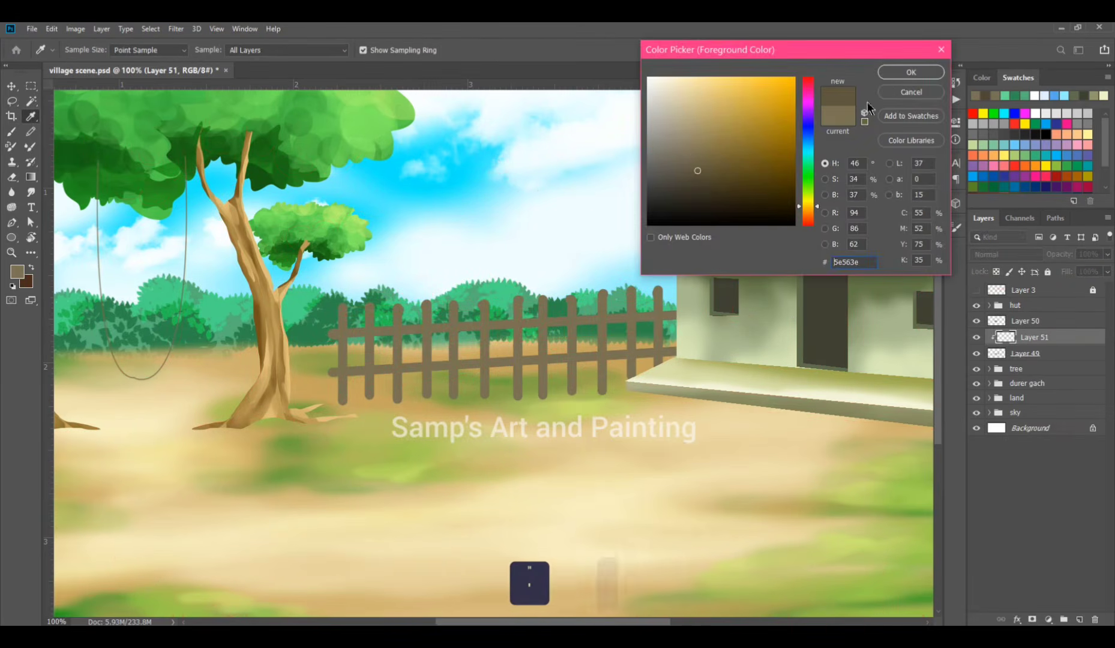
pyautogui.click(912, 72)
# Step: Shade one side of the first fence posts with straight dark brown strokes using a 7 px brush
pyautogui.keyDown('ctrl'); pyautogui.click(410, 393); pyautogui.keyUp('ctrl')
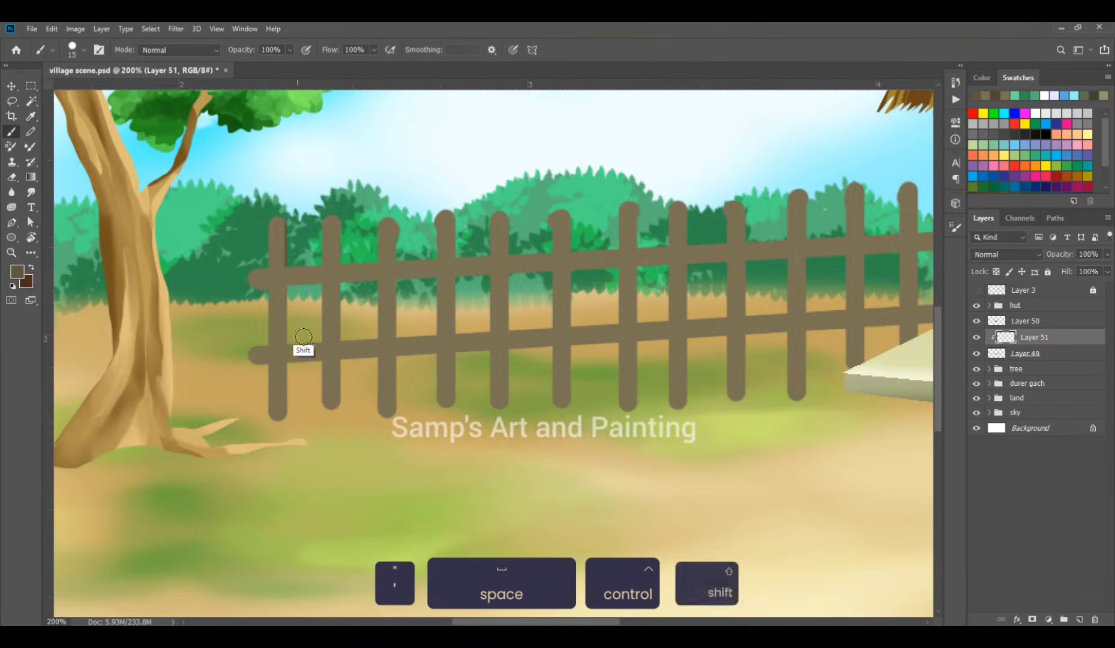
pyautogui.click(281, 221)
pyautogui.keyDown('shift'); pyautogui.click(282, 414); pyautogui.keyUp('shift')
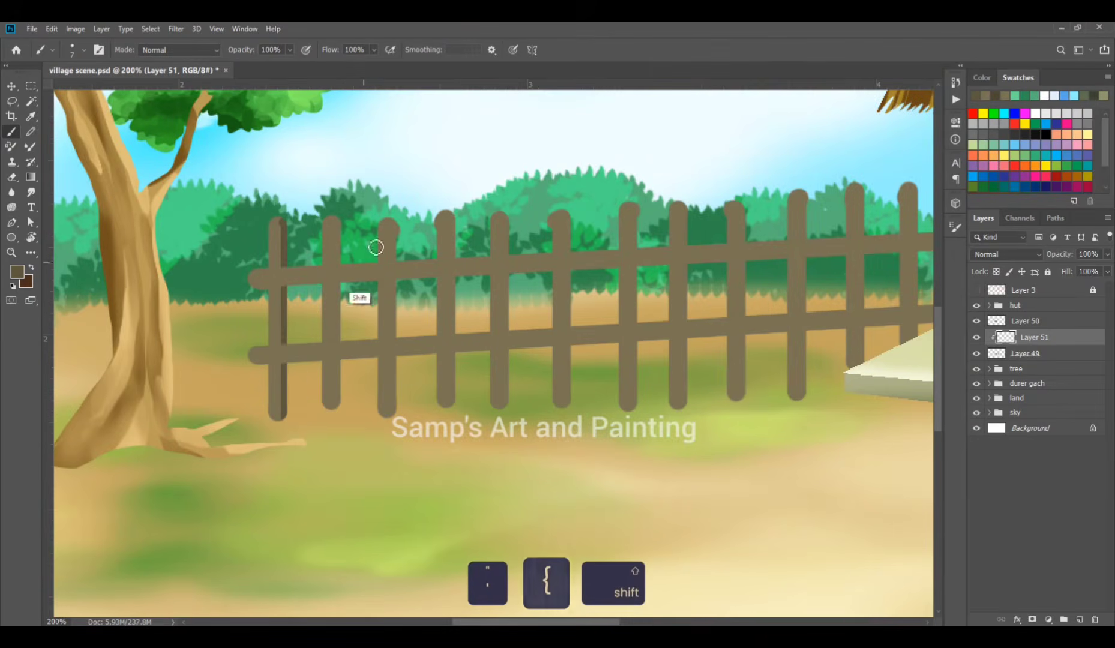
pyautogui.click(336, 220)
pyautogui.keyDown('shift'); pyautogui.click(343, 369); pyautogui.keyUp('shift')
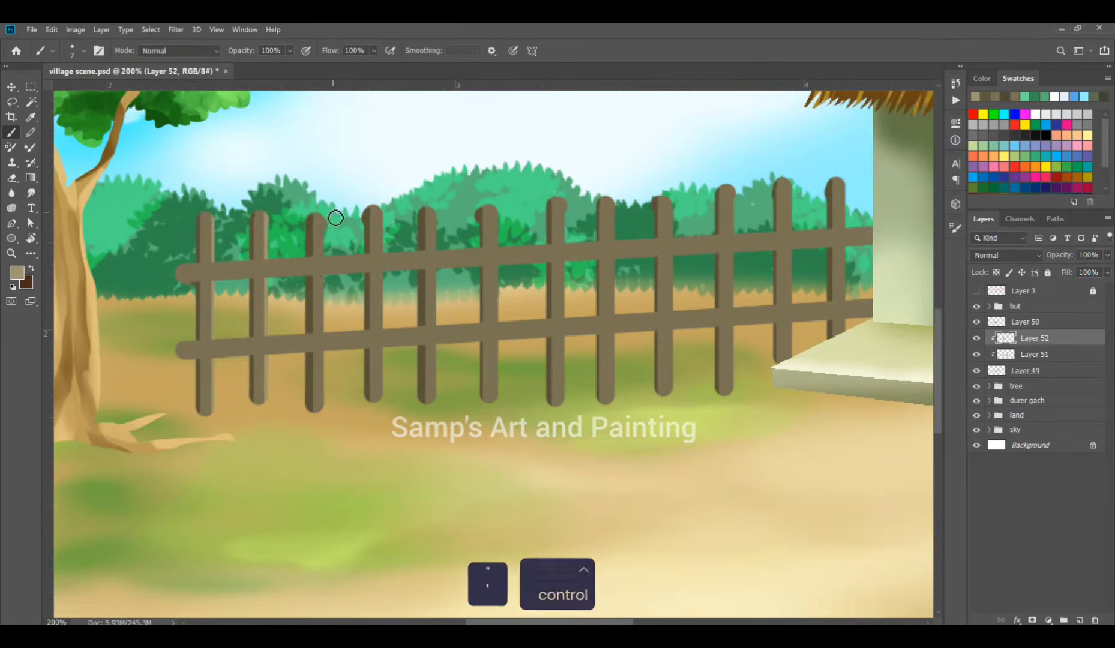
# Step: Undo the last stroke and paint straight light brown highlights along the edges of the third and fourth fence posts
pyautogui.hotkey('ctrl', 'z')
pyautogui.click(328, 220)
pyautogui.keyDown('shift'); pyautogui.click(329, 406); pyautogui.keyUp('shift')
pyautogui.click(389, 217)
pyautogui.keyDown('shift'); pyautogui.click(388, 396); pyautogui.keyUp('shift')
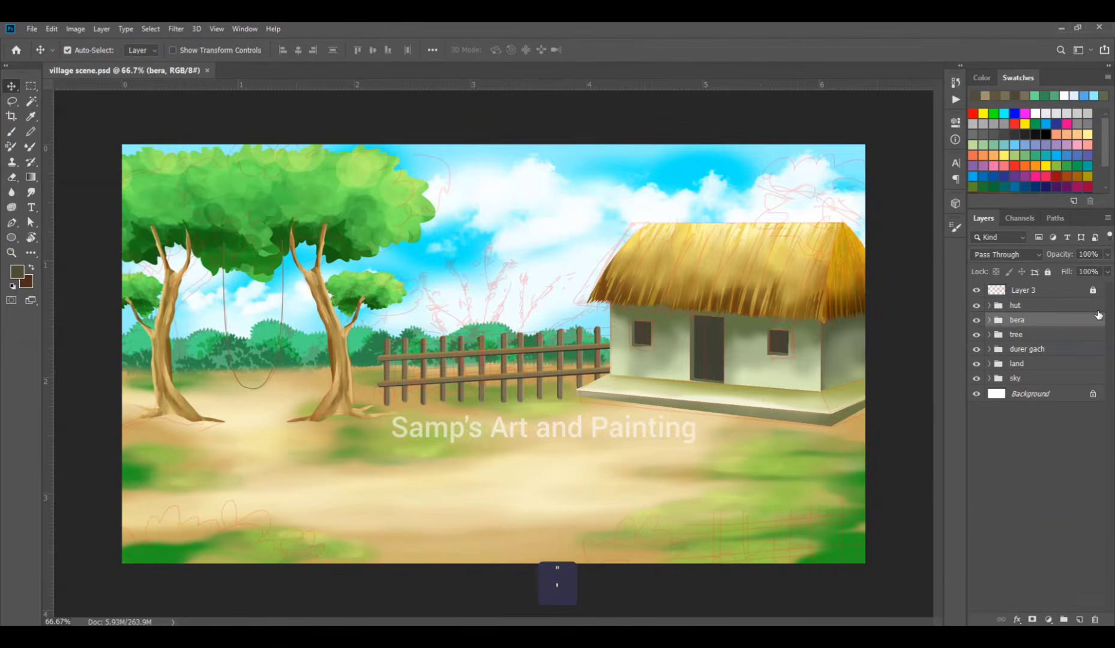
# Step: Duplicate the bera fence group and merge the copy into a single layer
pyautogui.hotkey('ctrl', 'c')
pyautogui.hotkey('ctrl', 'shift', 'v')
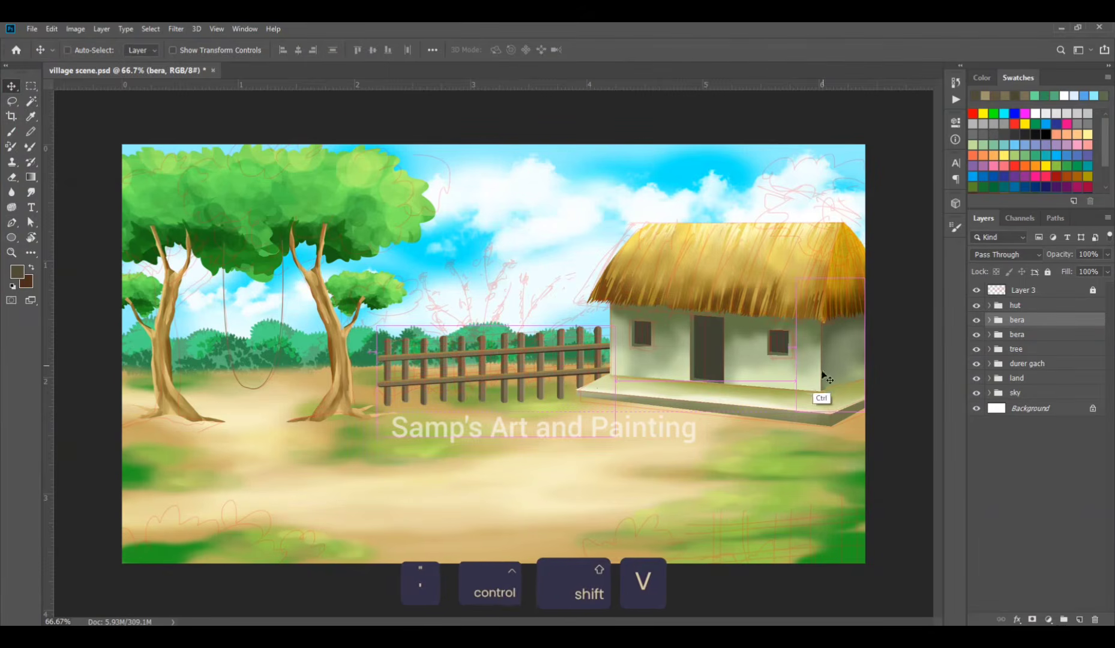
pyautogui.hotkey('ctrl', 'e')
# Step: Scale the fence copy to 152.75% and place it in the lower right foreground, running off the canvas edge
pyautogui.hotkey('ctrl', 't')
pyautogui.moveTo(492, 366); pyautogui.dragTo(667, 526)
pyautogui.moveTo(792, 486); pyautogui.dragTo(909, 434)
pyautogui.moveTo(809, 523); pyautogui.dragTo(831, 557)
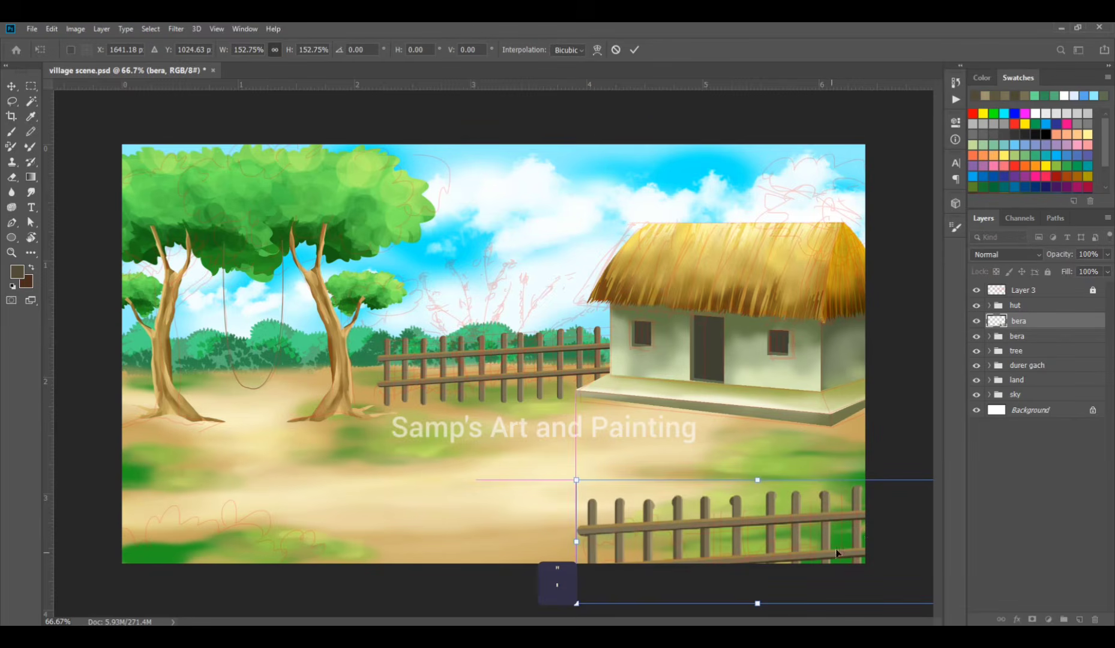
pyautogui.press('Return')
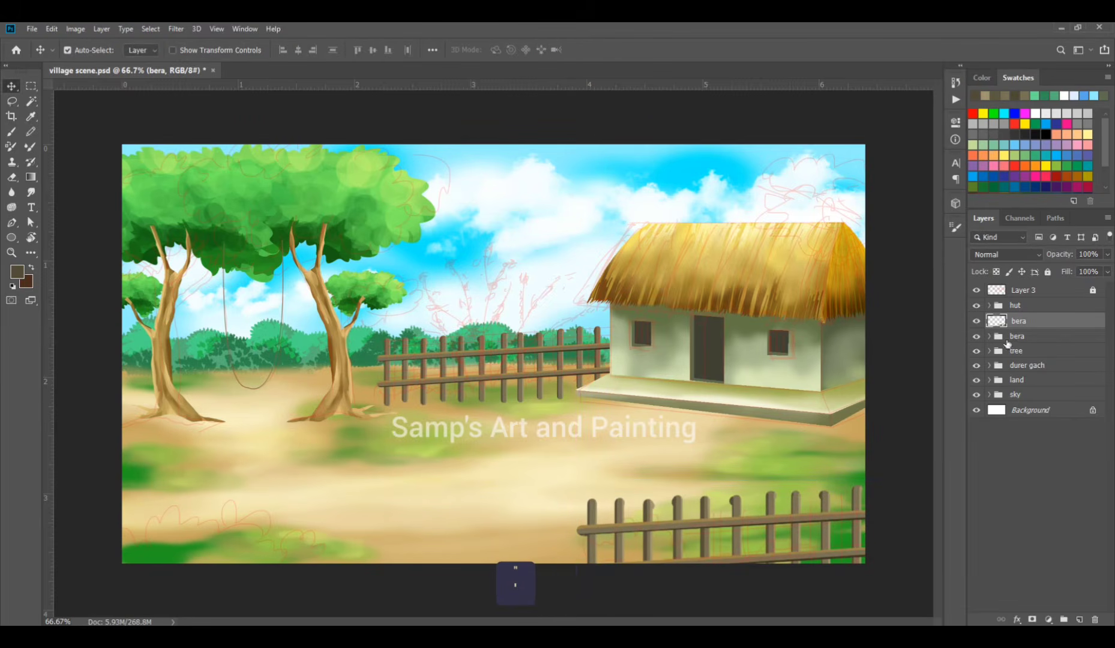
# Step: Move the merged foreground fence layer into the bera group and collapse the group
pyautogui.click(989, 337)
pyautogui.moveTo(1031, 324); pyautogui.dragTo(1038, 343)
pyautogui.click(990, 320)
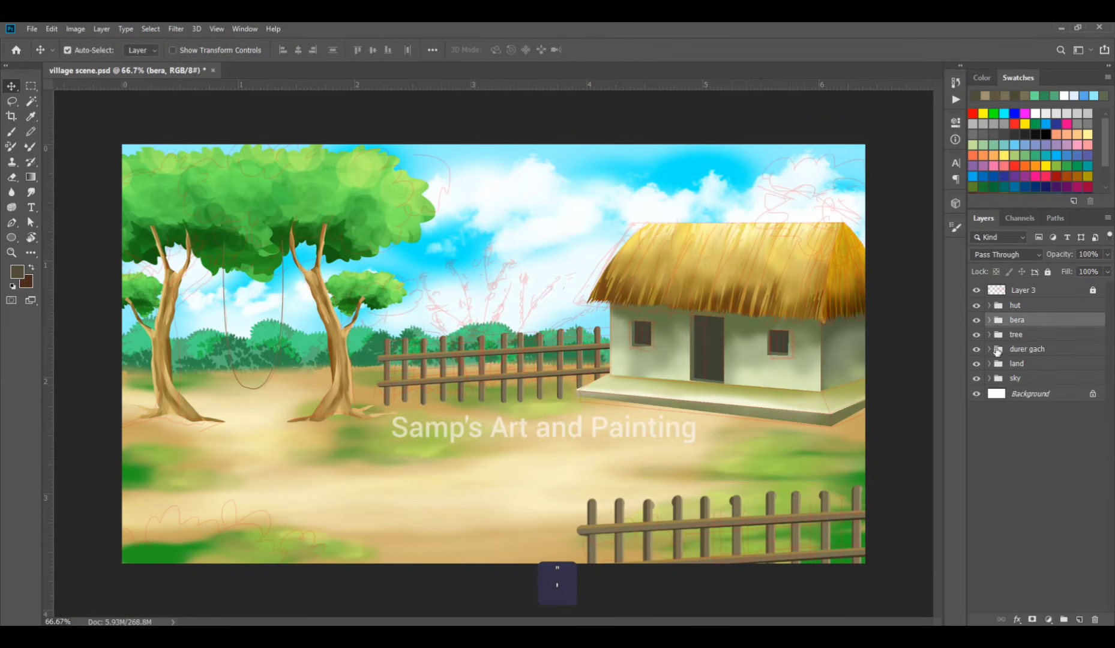
# Step: Add a new layer above the bera group and set the brush colour to green #267f1e
pyautogui.click(1078, 619)
pyautogui.click(12, 127)
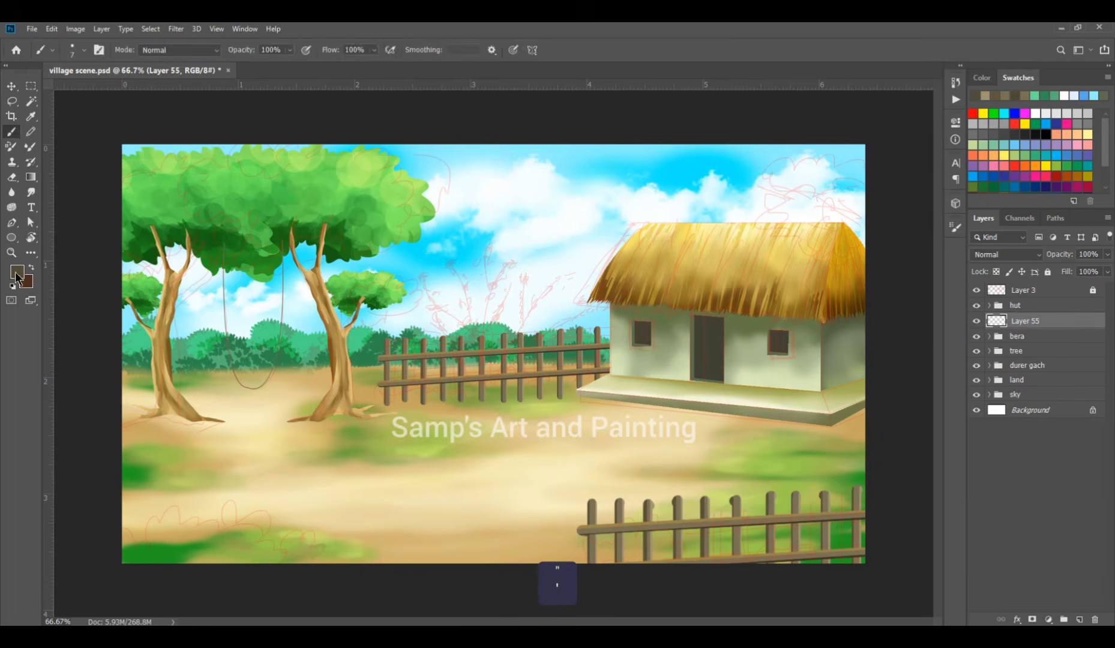
pyautogui.click(15, 273)
pyautogui.click(764, 151)
pyautogui.moveTo(807, 204)
pyautogui.mouseDown()
pyautogui.moveTo(805, 128)
pyautogui.moveTo(758, 150)
pyautogui.mouseUp()
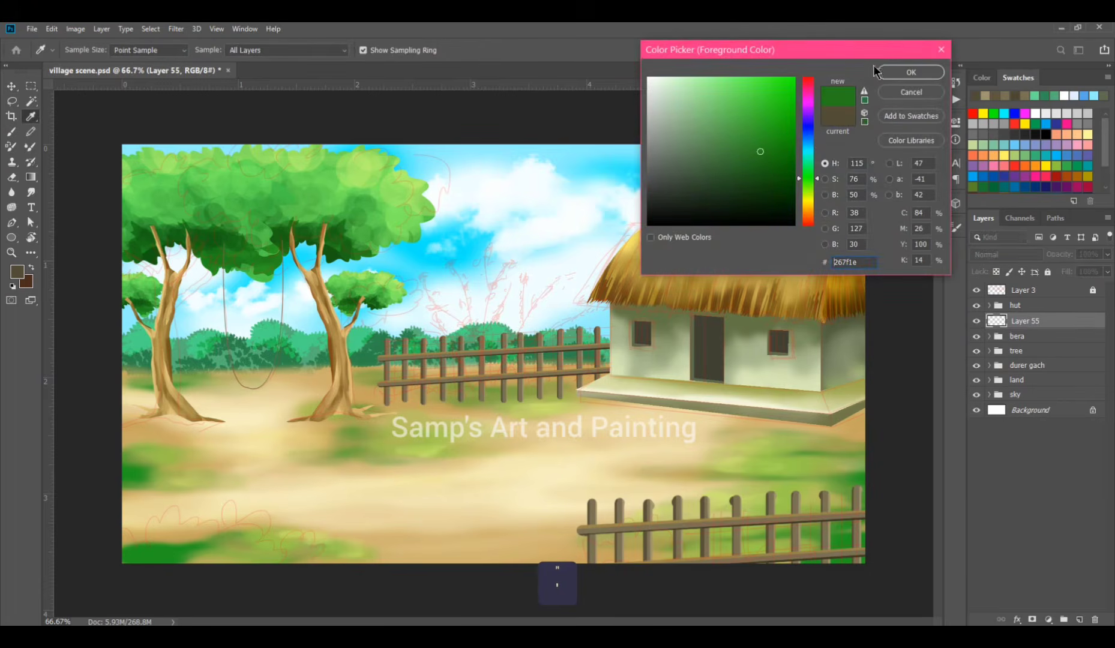
pyautogui.click(911, 72)
# Step: Paint long curved green stems fanning out over the rear fence, following the sketched plant, with an 8 to 10 px brush
pyautogui.keyDown('ctrl'); pyautogui.click(507, 299); pyautogui.keyUp('ctrl')
pyautogui.moveTo(464, 566); pyautogui.dragTo(679, 233)
pyautogui.moveTo(484, 602); pyautogui.dragTo(433, 264)
pyautogui.press(']')
pyautogui.press(']')
pyautogui.press(']')
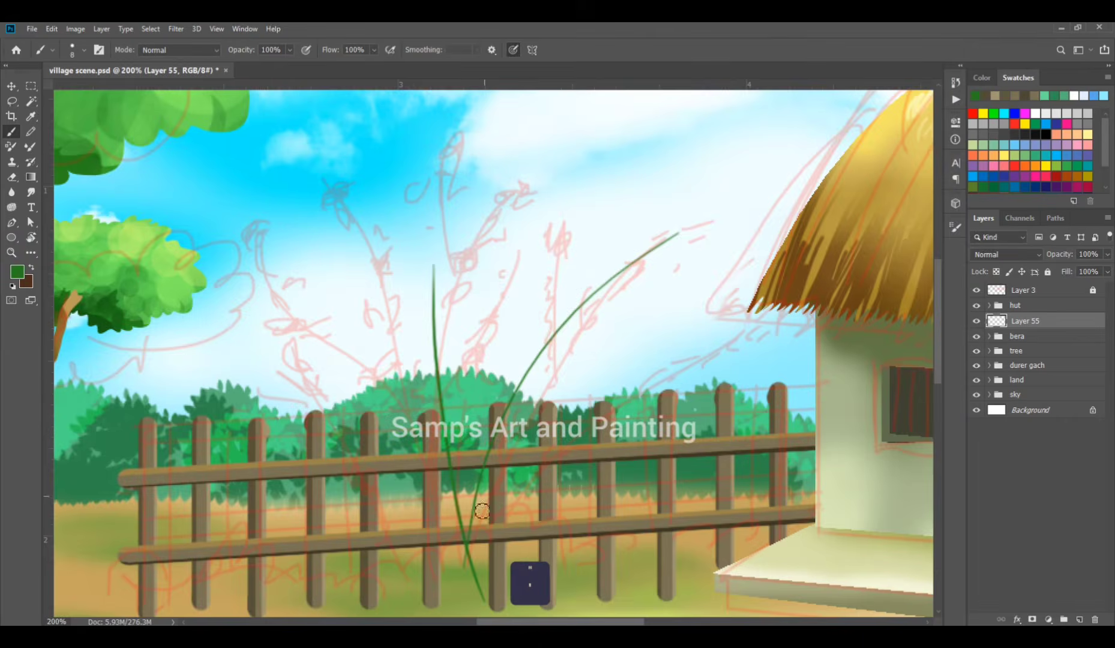
pyautogui.moveTo(459, 591); pyautogui.dragTo(347, 213)
pyautogui.moveTo(471, 465); pyautogui.dragTo(494, 157)
pyautogui.moveTo(398, 517); pyautogui.dragTo(177, 330)
pyautogui.moveTo(485, 540)
pyautogui.mouseDown()
pyautogui.moveTo(617, 238)
pyautogui.moveTo(666, 345)
pyautogui.mouseUp()
pyautogui.moveTo(442, 592); pyautogui.dragTo(379, 233)
pyautogui.moveTo(458, 539); pyautogui.dragTo(444, 249)
pyautogui.moveTo(423, 587)
pyautogui.mouseDown()
pyautogui.moveTo(312, 484)
pyautogui.moveTo(183, 497)
pyautogui.mouseUp()
pyautogui.moveTo(494, 593); pyautogui.dragTo(644, 461)
pyautogui.moveTo(468, 468); pyautogui.dragTo(576, 171)
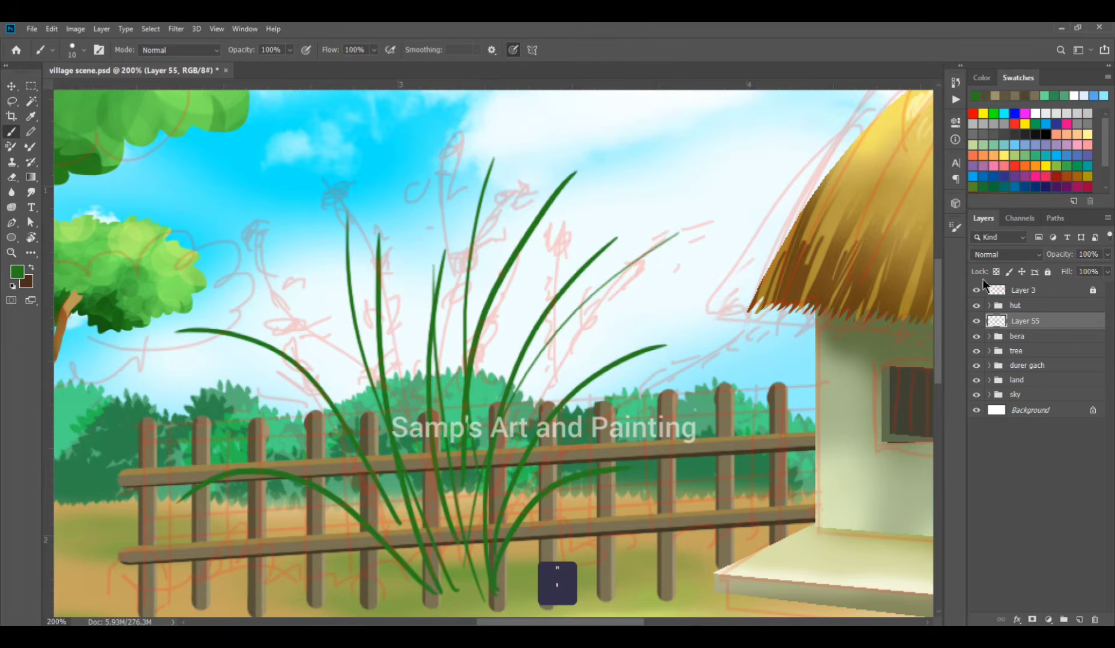
# Step: With the sketch hidden, add a layer above the stems and select a leaf-shaped brush tip with tighter spacing
pyautogui.click(976, 290)
pyautogui.click(1080, 620)
pyautogui.click(956, 227)
pyautogui.moveTo(935, 265); pyautogui.dragTo(935, 283)
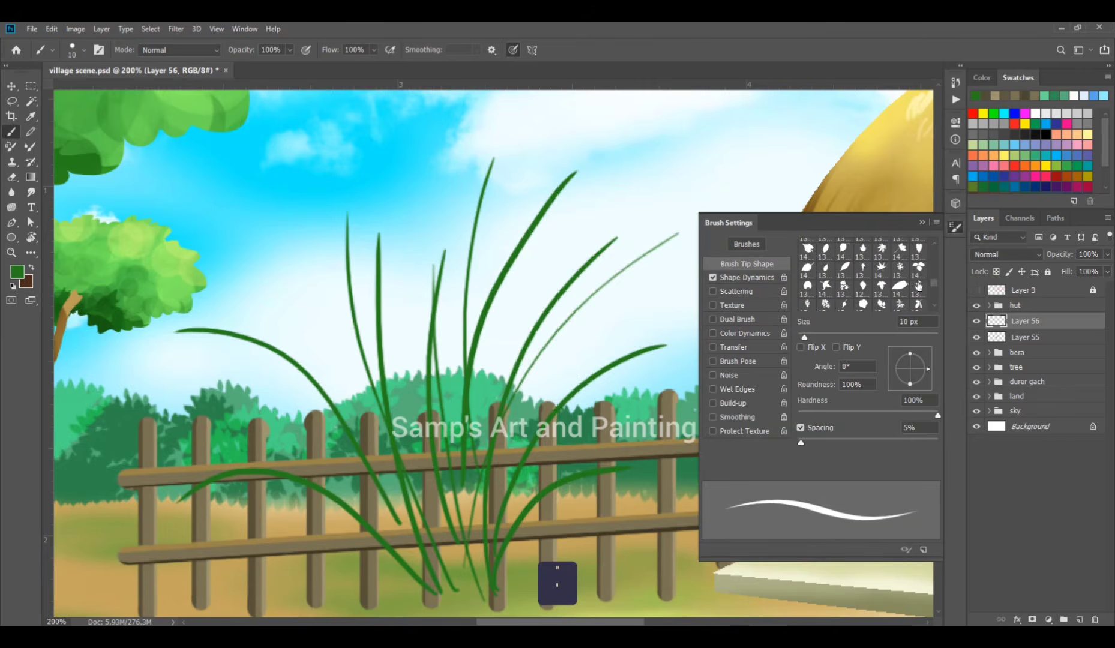
pyautogui.click(844, 288)
pyautogui.click(515, 53)
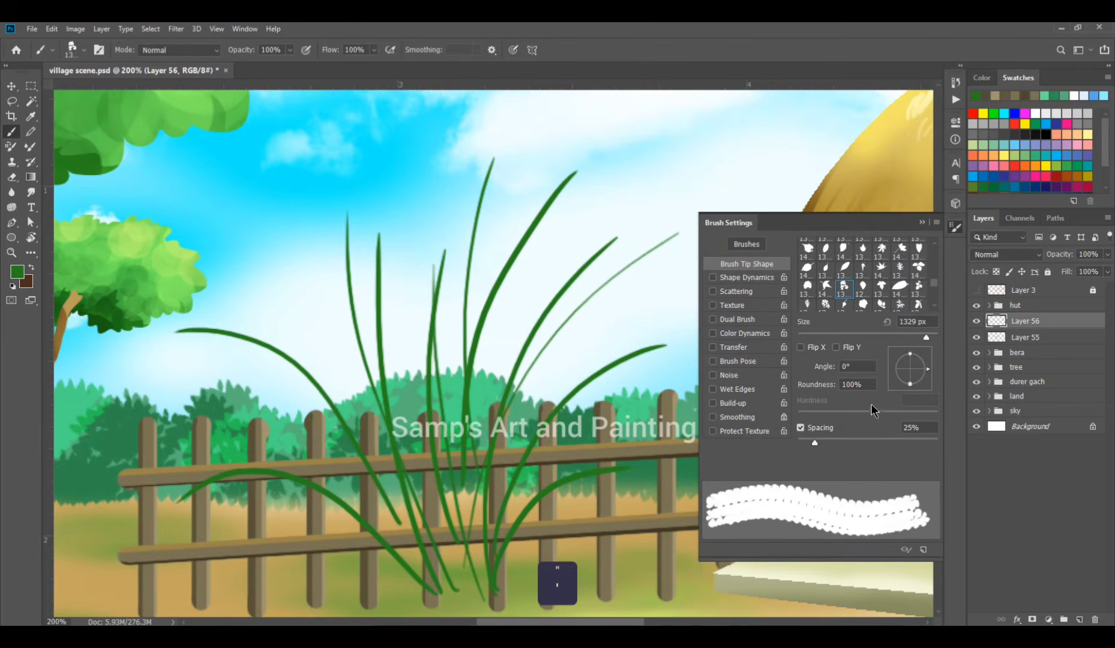
pyautogui.click(826, 305)
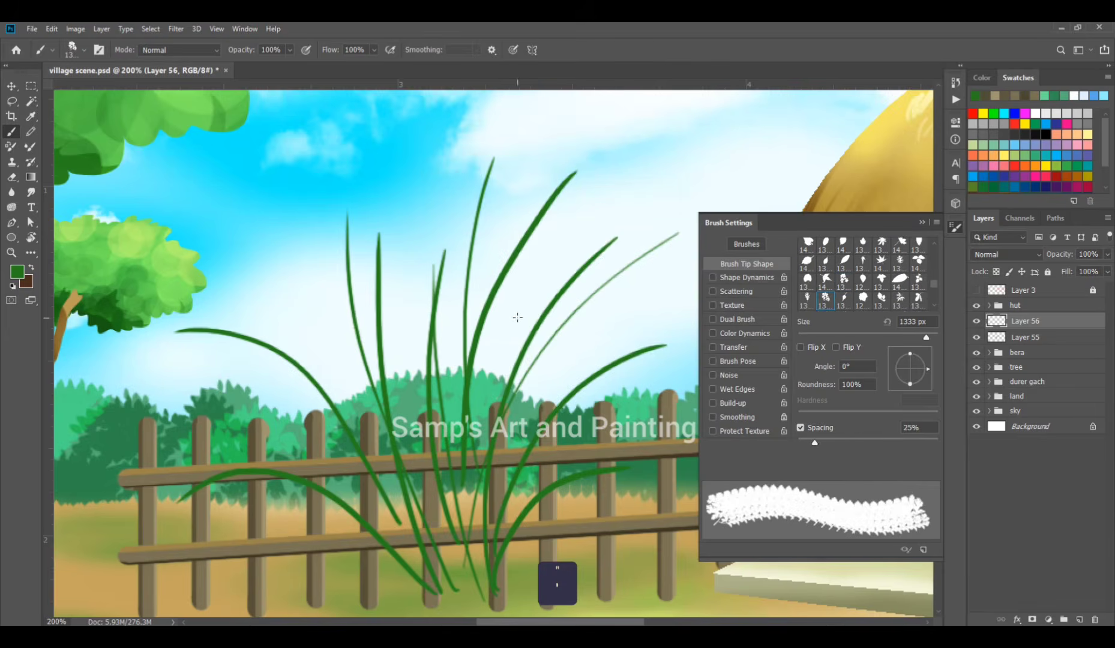
pyautogui.scroll(-2, 938, 291)
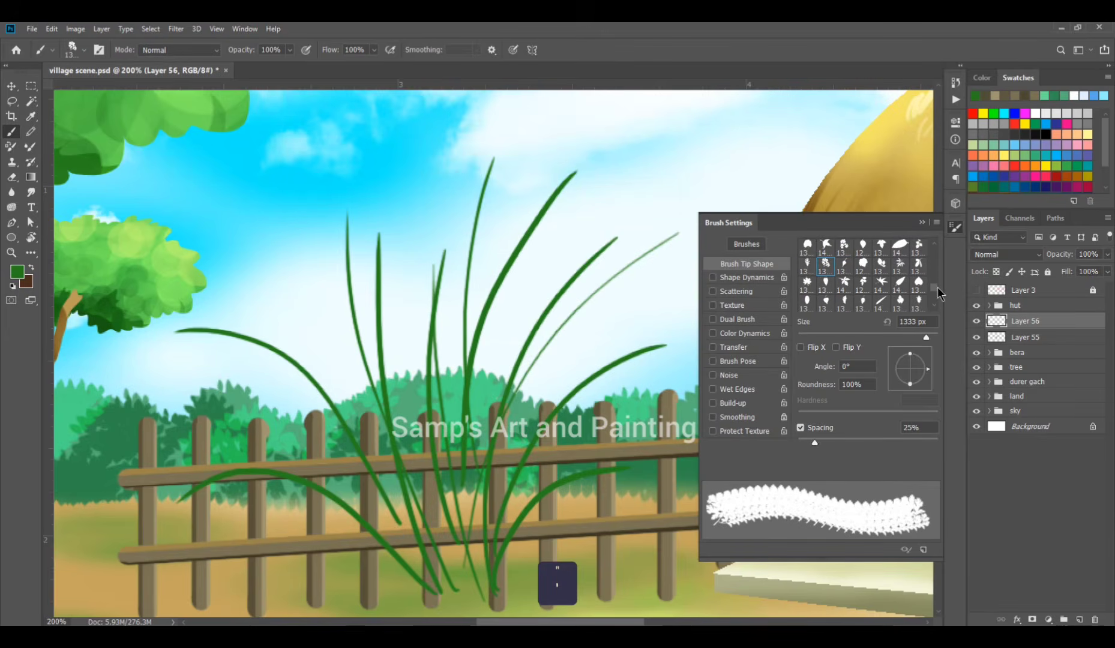
pyautogui.click(811, 282)
pyautogui.moveTo(816, 445); pyautogui.dragTo(810, 448)
pyautogui.click(922, 223)
# Step: Shrink the leaf brush to 25 px and paint green leaf clusters along the two tallest stems of the plant
pyautogui.press('[')
pyautogui.press('[')
pyautogui.press('[')
pyautogui.press('[')
pyautogui.press('[')
pyautogui.press('[')
pyautogui.press('[')
pyautogui.press('[')
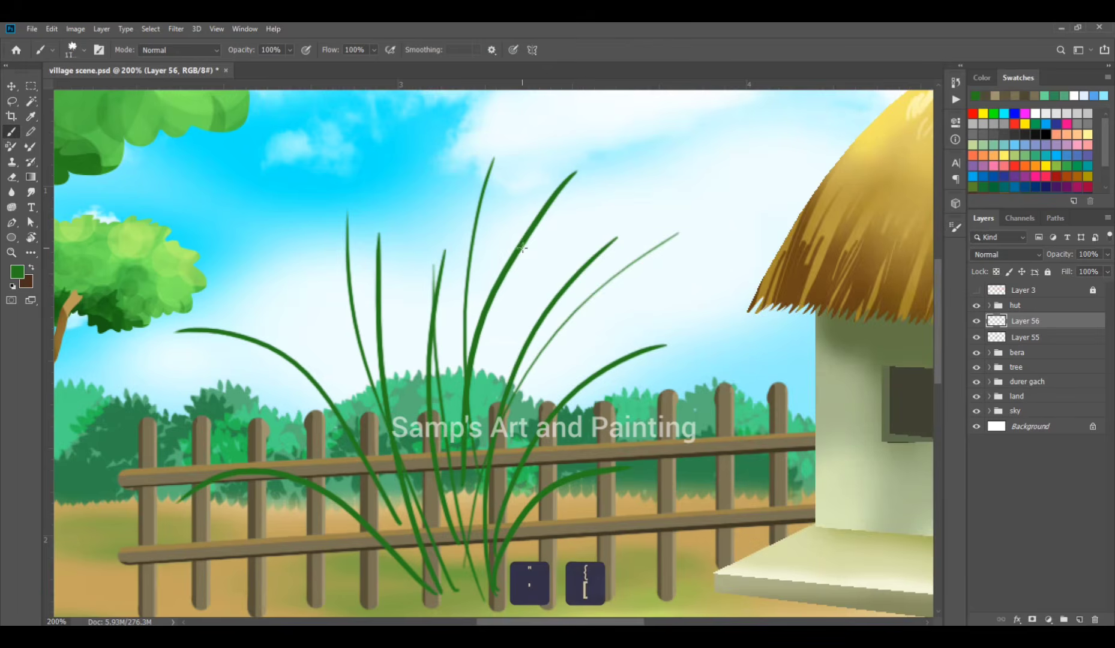
pyautogui.moveTo(548, 173)
pyautogui.mouseDown()
pyautogui.moveTo(480, 264)
pyautogui.moveTo(497, 294)
pyautogui.moveTo(475, 308)
pyautogui.moveTo(512, 292)
pyautogui.mouseUp()
pyautogui.moveTo(483, 185); pyautogui.dragTo(492, 165)
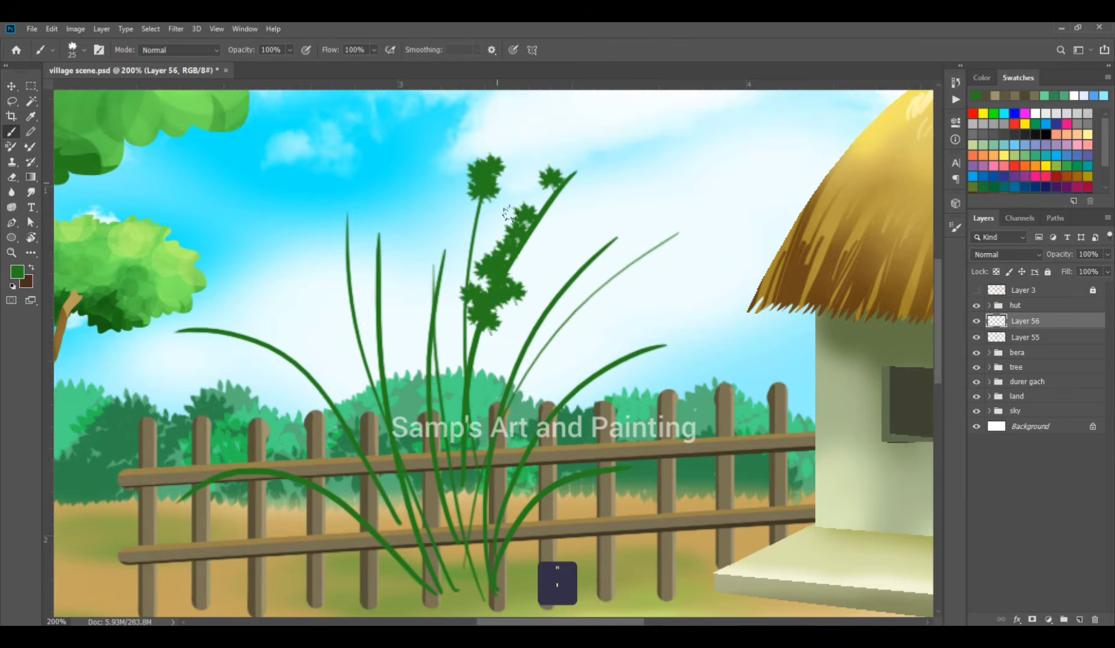
# Step: Paint green leaves down the tall central stem and along the stems leaning toward the hut, using a smaller leaf brush
pyautogui.press('[')
pyautogui.press('[')
pyautogui.moveTo(469, 217)
pyautogui.mouseDown()
pyautogui.moveTo(481, 230)
pyautogui.moveTo(466, 288)
pyautogui.mouseUp()
pyautogui.press(']')
pyautogui.moveTo(549, 303)
pyautogui.mouseDown()
pyautogui.moveTo(553, 278)
pyautogui.moveTo(612, 245)
pyautogui.moveTo(552, 309)
pyautogui.moveTo(585, 336)
pyautogui.moveTo(555, 291)
pyautogui.moveTo(550, 318)
pyautogui.moveTo(502, 373)
pyautogui.moveTo(533, 381)
pyautogui.moveTo(574, 316)
pyautogui.moveTo(598, 317)
pyautogui.moveTo(617, 267)
pyautogui.moveTo(593, 296)
pyautogui.moveTo(600, 307)
pyautogui.moveTo(684, 234)
pyautogui.mouseUp()
pyautogui.moveTo(546, 201); pyautogui.dragTo(572, 172)
# Step: Paint green leaves along the upright and arching stems on the tree side of the plant
pyautogui.moveTo(379, 237); pyautogui.dragTo(379, 359)
pyautogui.moveTo(441, 264)
pyautogui.mouseDown()
pyautogui.moveTo(424, 332)
pyautogui.moveTo(477, 347)
pyautogui.moveTo(478, 396)
pyautogui.moveTo(493, 301)
pyautogui.mouseUp()
pyautogui.press('space')
pyautogui.moveTo(371, 155)
pyautogui.mouseDown()
pyautogui.moveTo(360, 232)
pyautogui.moveTo(379, 281)
pyautogui.mouseUp()
pyautogui.moveTo(198, 273)
pyautogui.mouseDown()
pyautogui.moveTo(288, 281)
pyautogui.moveTo(349, 324)
pyautogui.moveTo(362, 365)
pyautogui.mouseUp()
pyautogui.moveTo(396, 344); pyautogui.dragTo(400, 349)
# Step: Paint darker green leaves over the lower centre of the plant with a 25 px leaf brush
pyautogui.press(']')
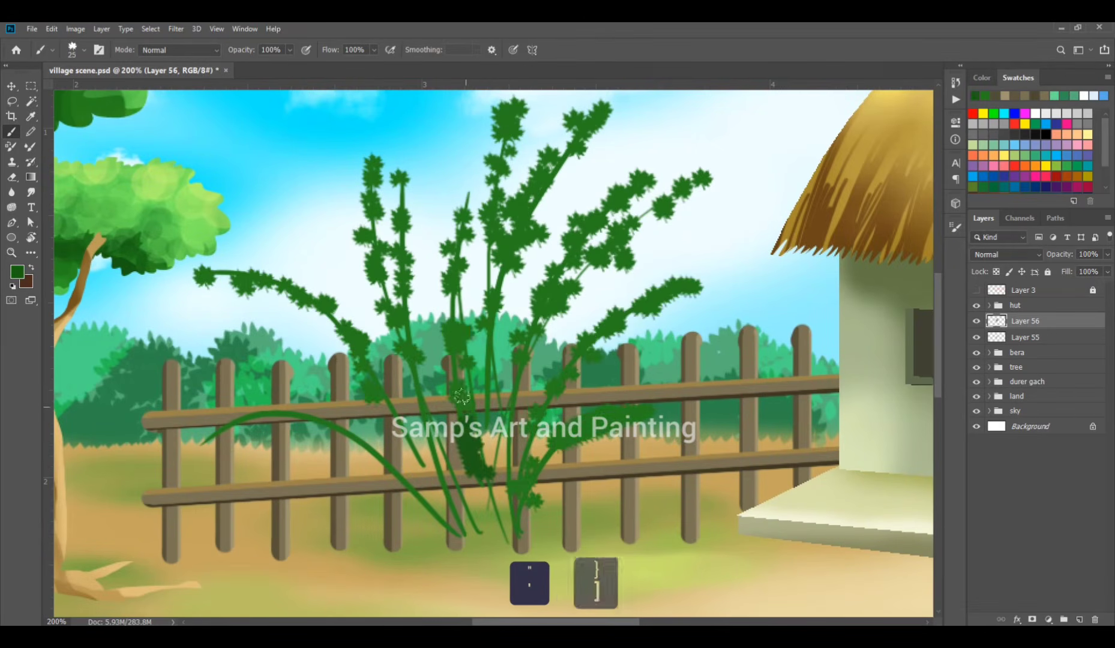
pyautogui.moveTo(466, 399)
pyautogui.mouseDown()
pyautogui.moveTo(488, 418)
pyautogui.moveTo(482, 473)
pyautogui.mouseUp()
pyautogui.moveTo(492, 421)
pyautogui.mouseDown()
pyautogui.moveTo(483, 513)
pyautogui.moveTo(502, 535)
pyautogui.moveTo(502, 456)
pyautogui.moveTo(515, 470)
pyautogui.moveTo(501, 414)
pyautogui.mouseUp()
pyautogui.moveTo(520, 474); pyautogui.dragTo(514, 392)
pyautogui.moveTo(430, 444)
pyautogui.mouseDown()
pyautogui.moveTo(454, 497)
pyautogui.moveTo(399, 351)
pyautogui.mouseUp()
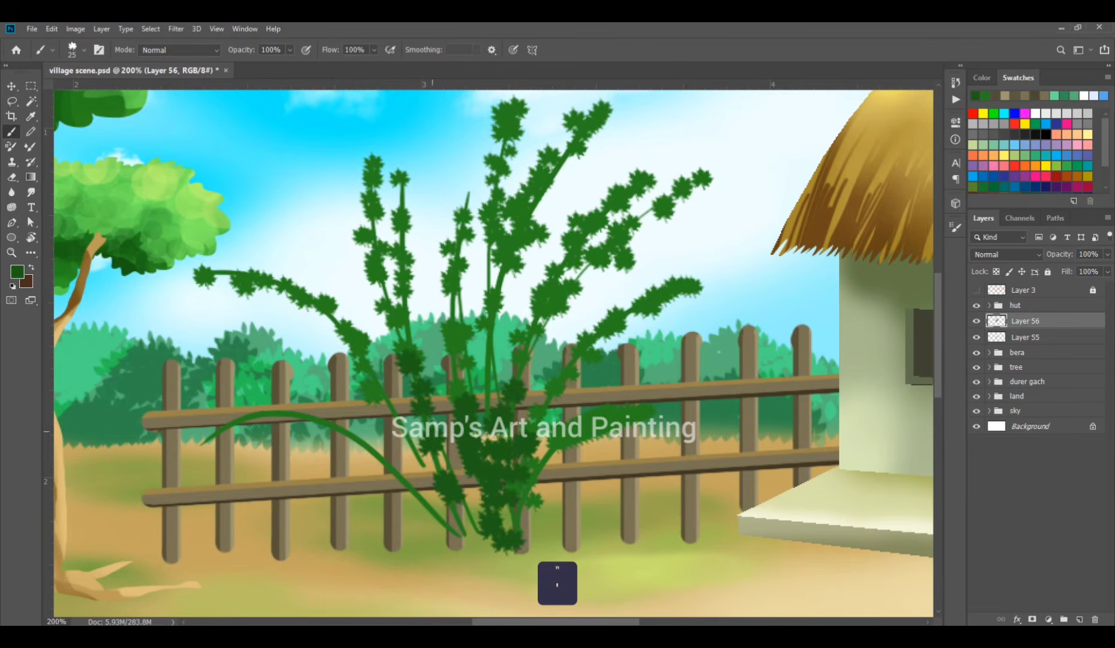
# Step: Cover the low arching stem with dark green leaves and shade the middle of the plant
pyautogui.moveTo(408, 445)
pyautogui.mouseDown()
pyautogui.moveTo(357, 439)
pyautogui.moveTo(391, 457)
pyautogui.moveTo(449, 528)
pyautogui.moveTo(475, 525)
pyautogui.mouseUp()
pyautogui.moveTo(450, 408)
pyautogui.mouseDown()
pyautogui.moveTo(457, 277)
pyautogui.moveTo(491, 355)
pyautogui.mouseUp()
pyautogui.moveTo(547, 315); pyautogui.dragTo(543, 337)
pyautogui.moveTo(391, 294); pyautogui.dragTo(407, 327)
pyautogui.moveTo(564, 355); pyautogui.dragTo(578, 370)
pyautogui.click(577, 442)
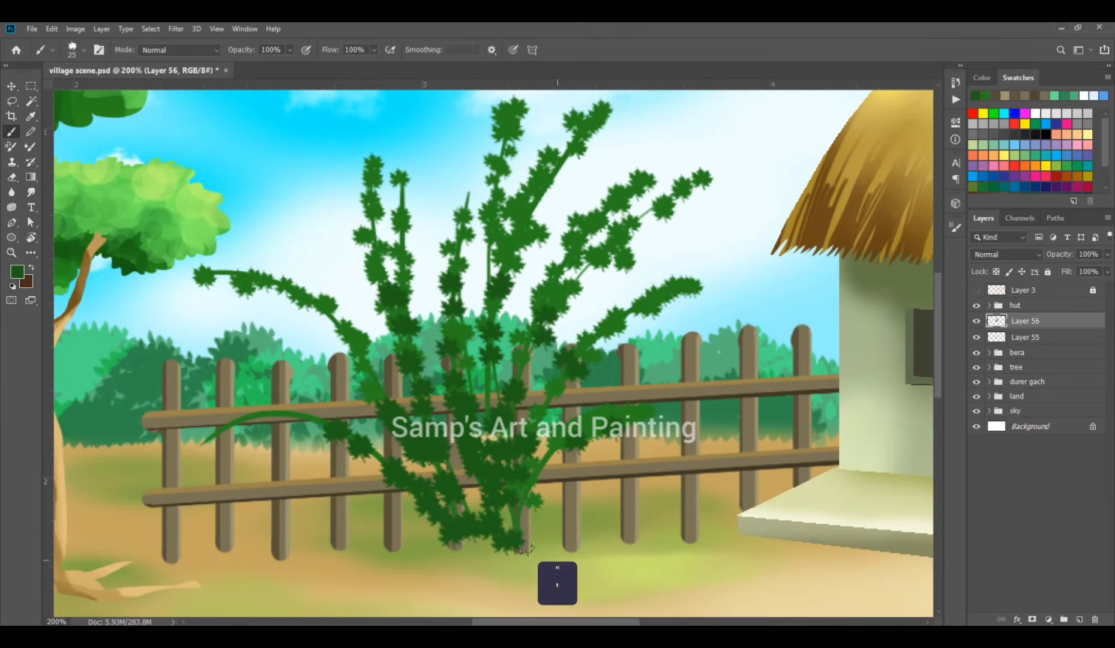
# Step: Finish the low stem's tip with a 15 px leaf brush and add dark leaves to the upper stems
pyautogui.moveTo(230, 416); pyautogui.dragTo(220, 430)
pyautogui.press('[')
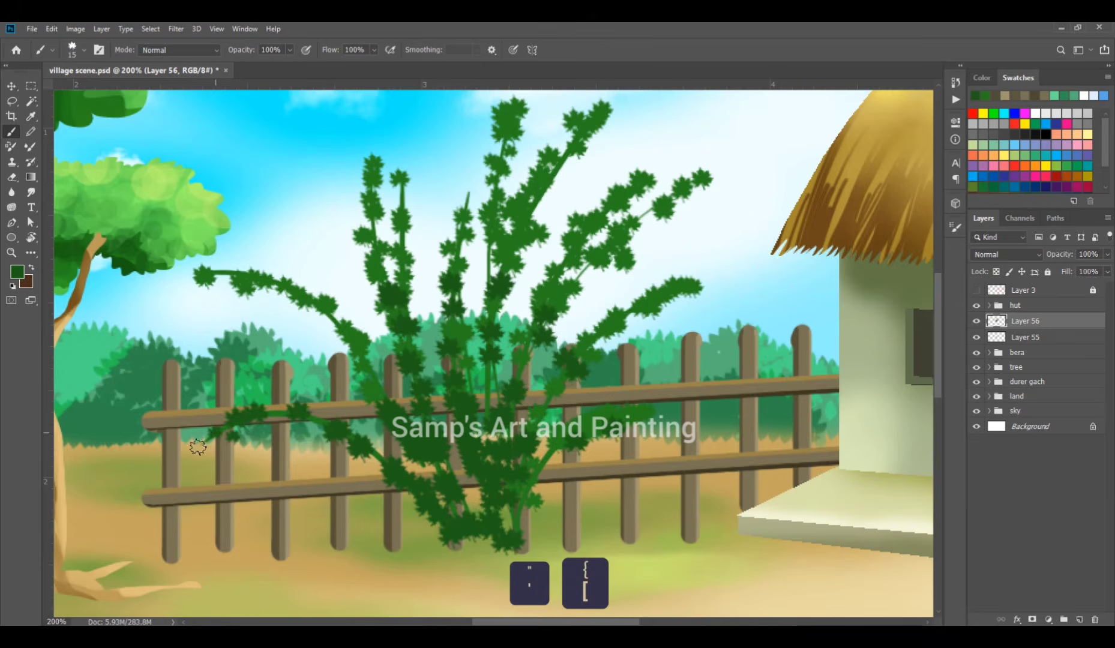
pyautogui.moveTo(326, 422); pyautogui.dragTo(313, 415)
pyautogui.moveTo(493, 257); pyautogui.dragTo(489, 348)
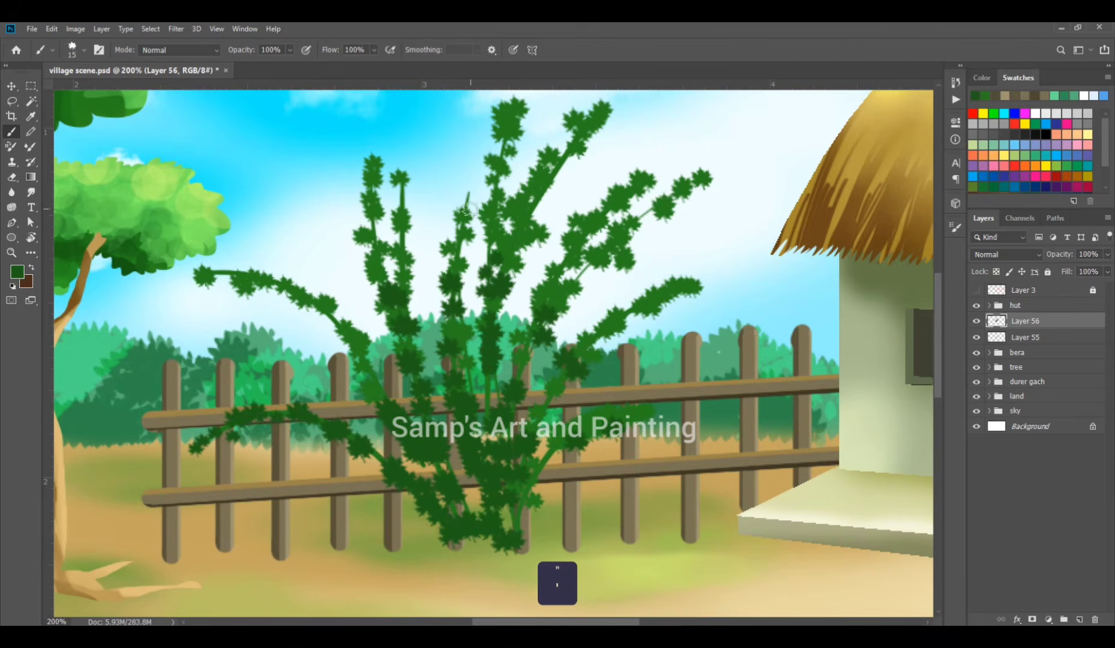
pyautogui.moveTo(405, 192); pyautogui.dragTo(405, 181)
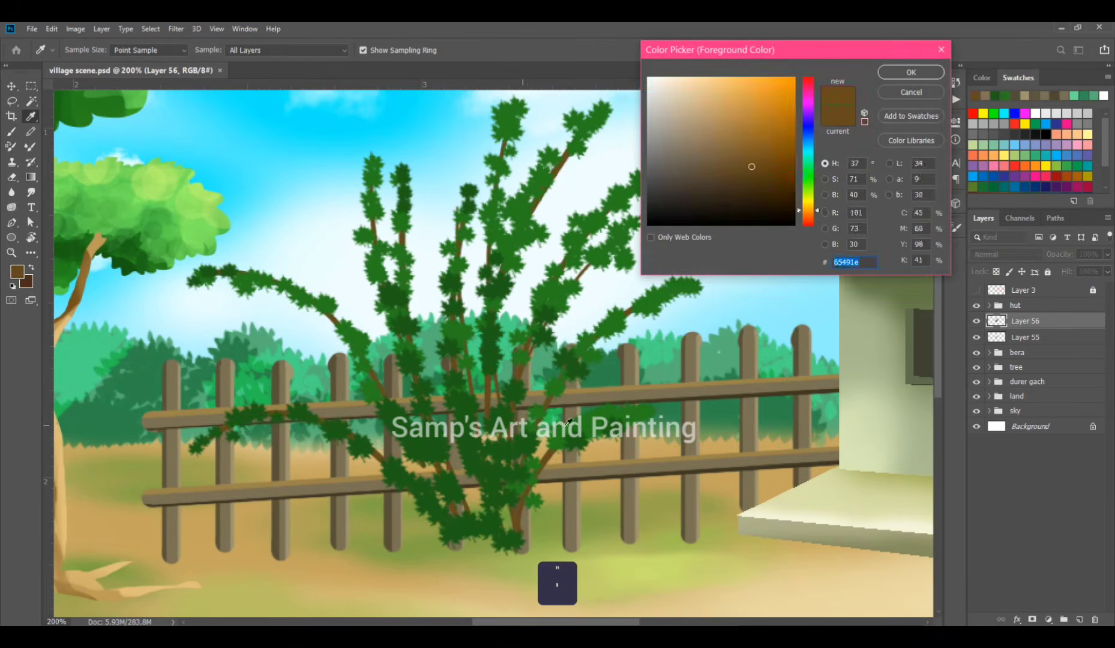
# Step: Set the brush colour to green #3fb335 and paint lighter highlight leaves over the upper branches
pyautogui.click(806, 177)
pyautogui.click(753, 121)
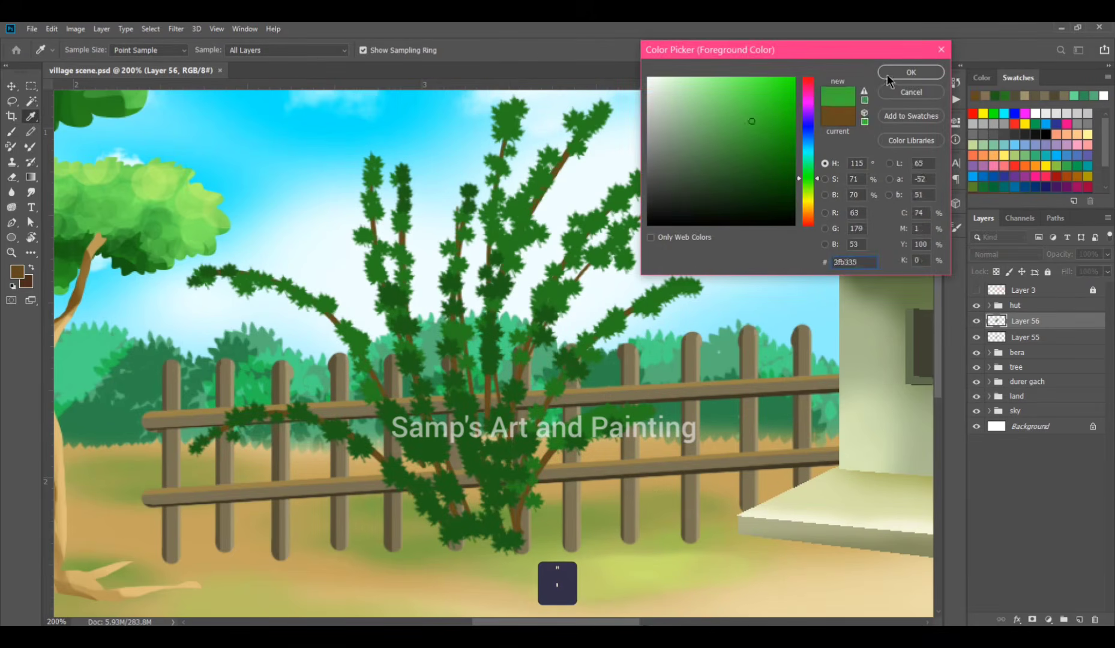
pyautogui.click(889, 76)
pyautogui.moveTo(591, 263); pyautogui.dragTo(625, 186)
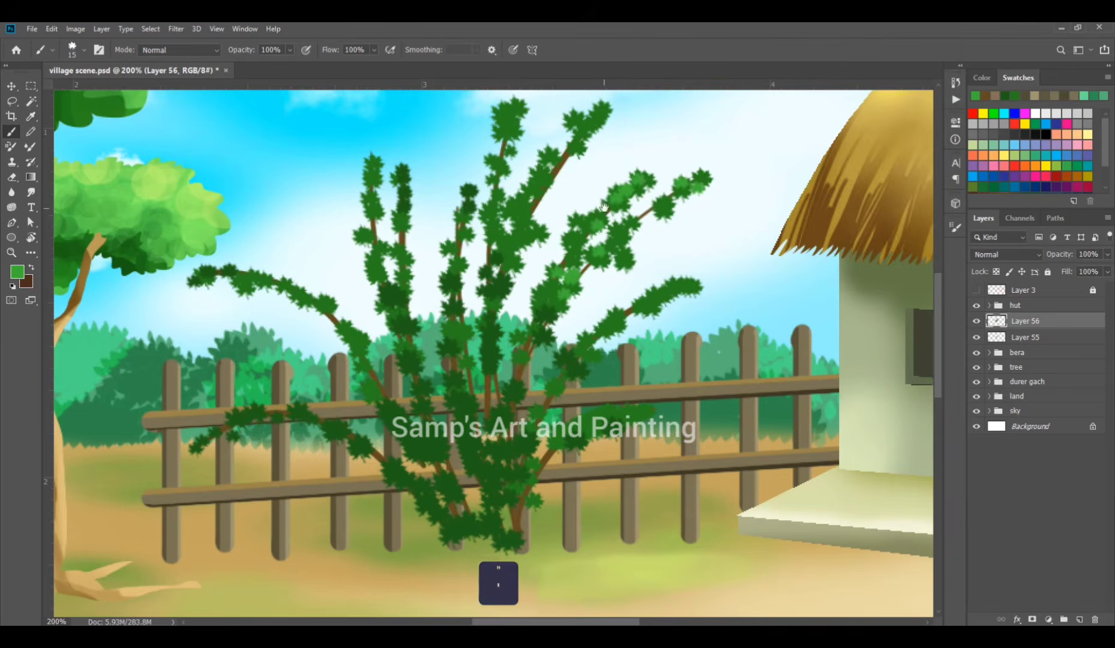
pyautogui.moveTo(593, 138); pyautogui.dragTo(585, 211)
pyautogui.moveTo(515, 183); pyautogui.dragTo(507, 207)
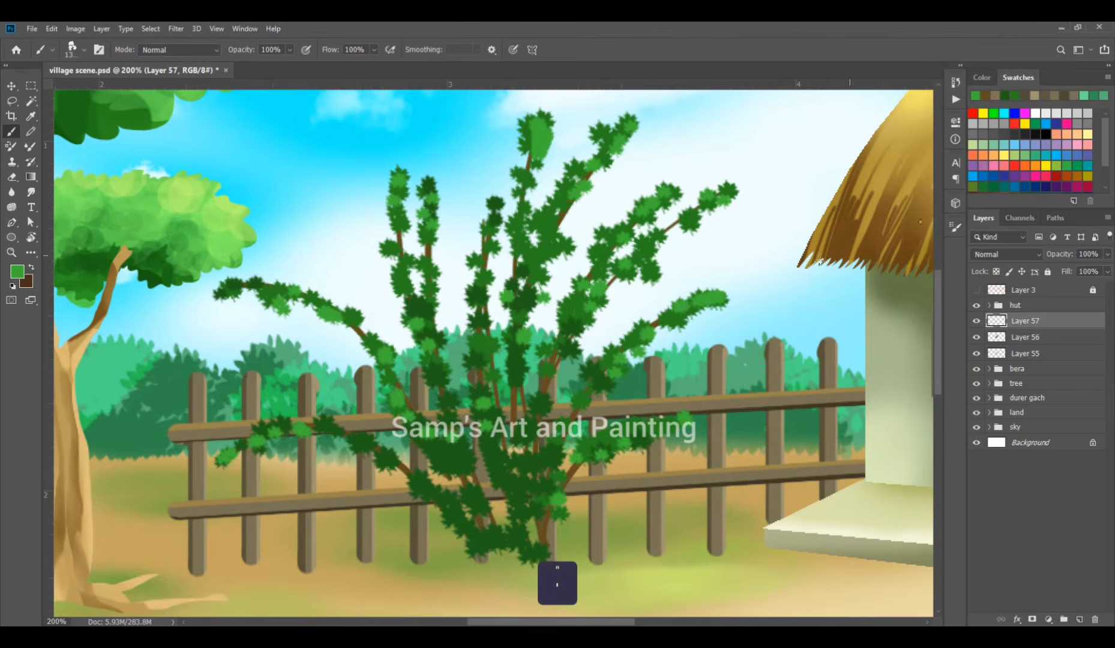
# Step: Reduce the petal-shaped brush to 15 px and set the foreground colour to a pale cream
pyautogui.press('[')
pyautogui.press('[')
pyautogui.press('[')
pyautogui.press('[')
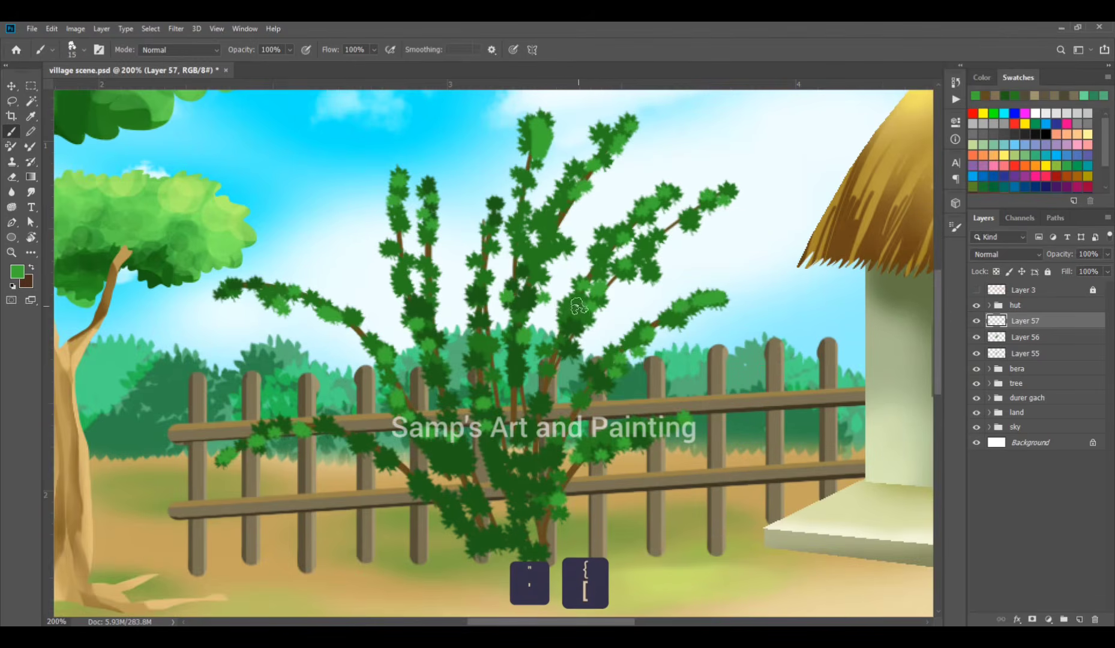
pyautogui.click(17, 272)
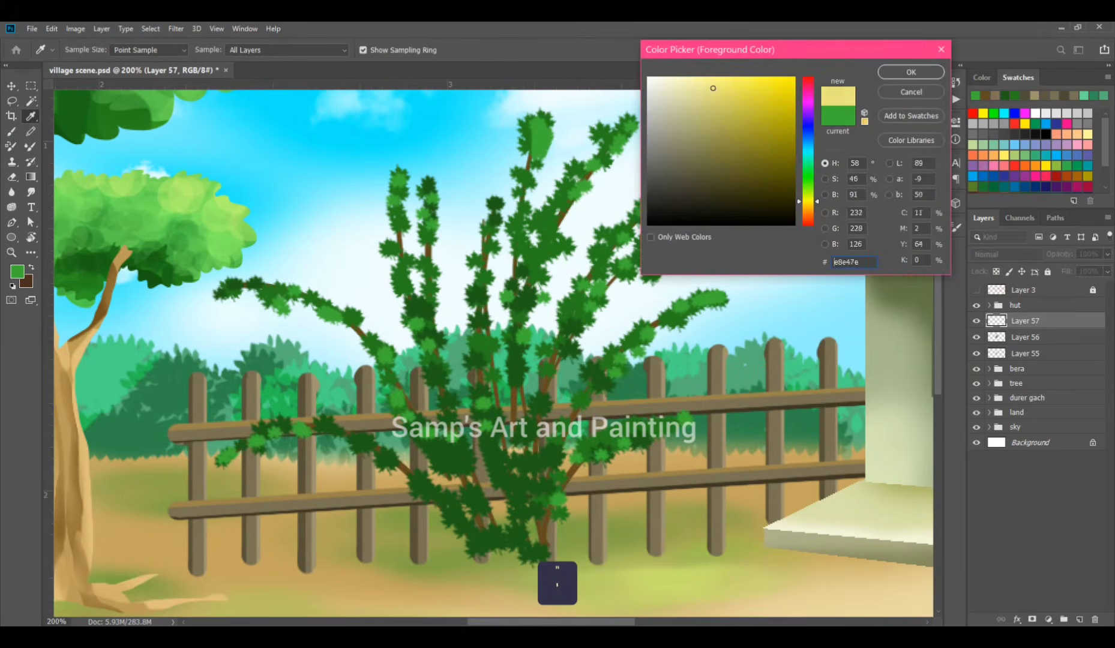
pyautogui.click(807, 207)
pyautogui.click(683, 81)
pyautogui.press('Return')
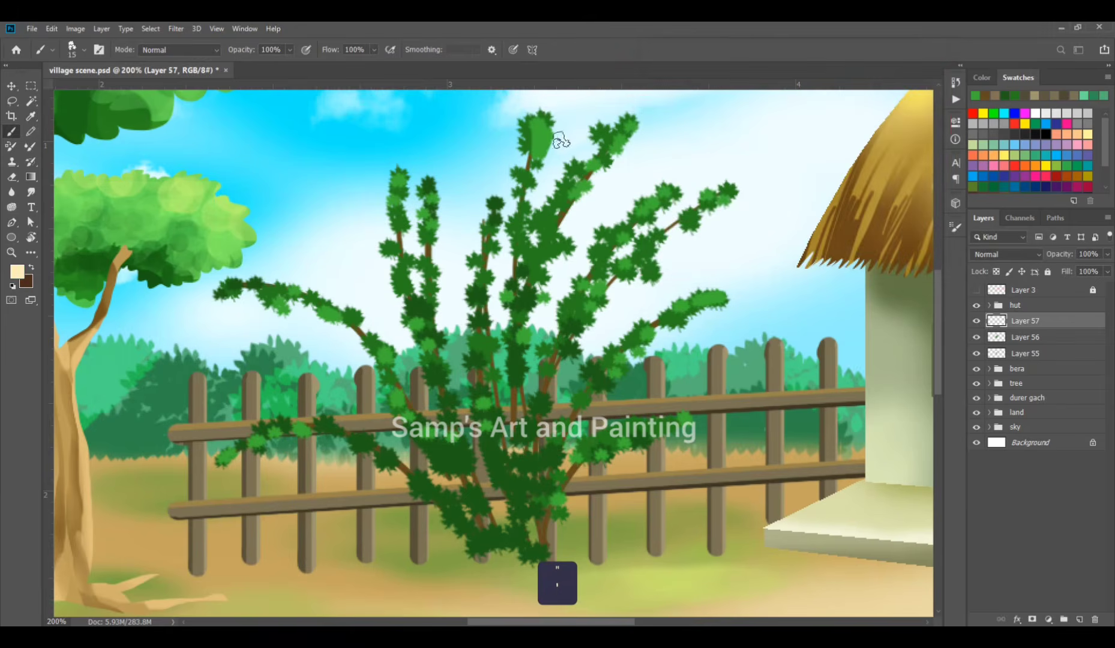
# Step: Stamp cream blossoms onto the upper branches of the plant with a 20 px petal brush
pyautogui.press(']')
pyautogui.click(532, 138)
pyautogui.click(598, 155)
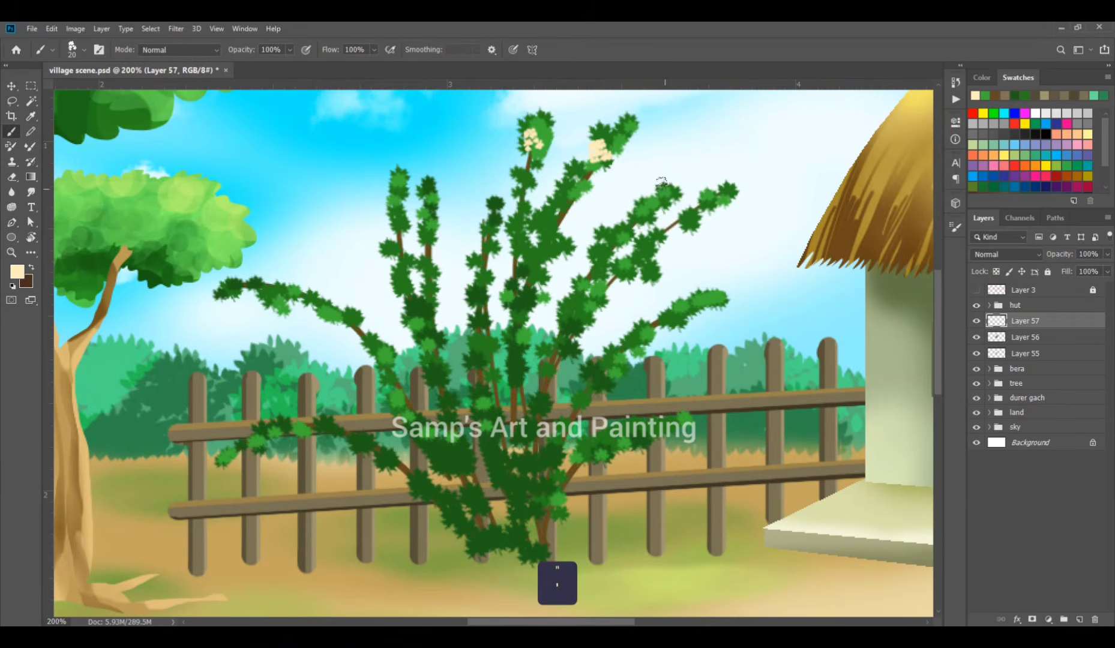
pyautogui.click(662, 222)
pyautogui.click(608, 240)
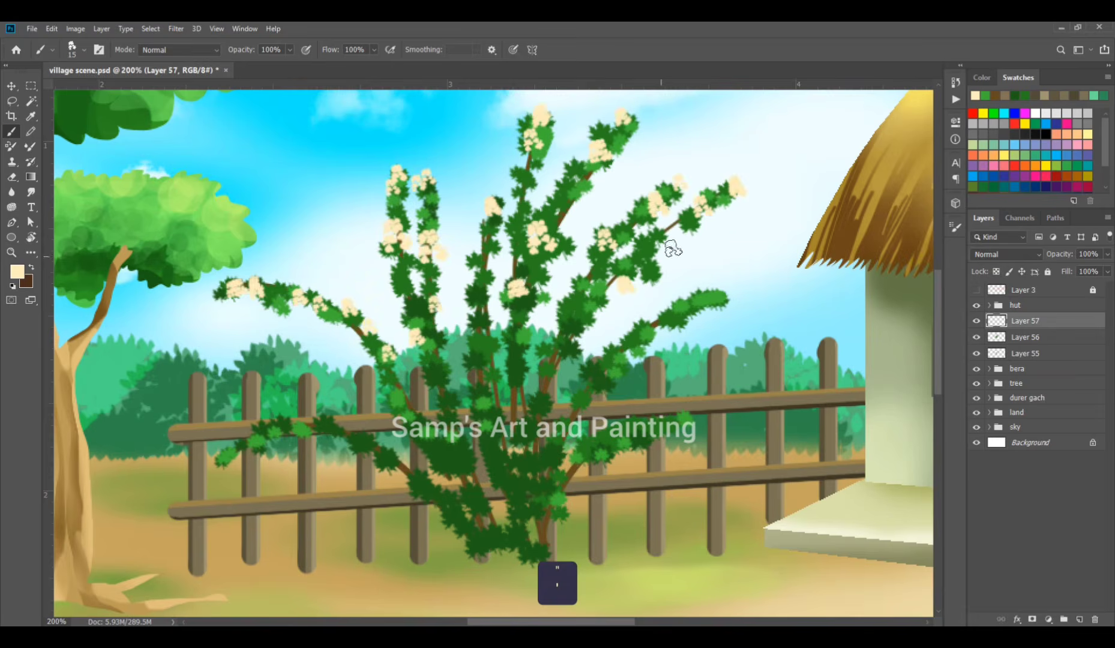
# Step: Add cream blossoms along the lower branches on the hut side with a 15 px petal brush
pyautogui.click(673, 241)
pyautogui.click(711, 298)
pyautogui.click(687, 318)
pyautogui.click(659, 317)
pyautogui.click(664, 337)
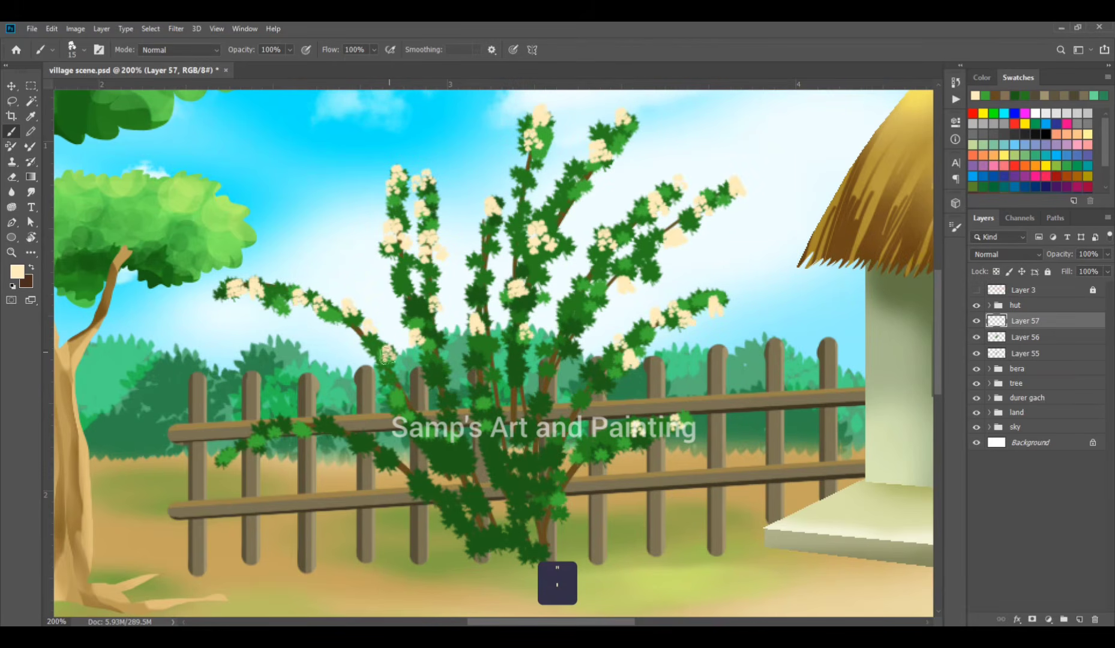
pyautogui.click(956, 227)
pyautogui.click(955, 227)
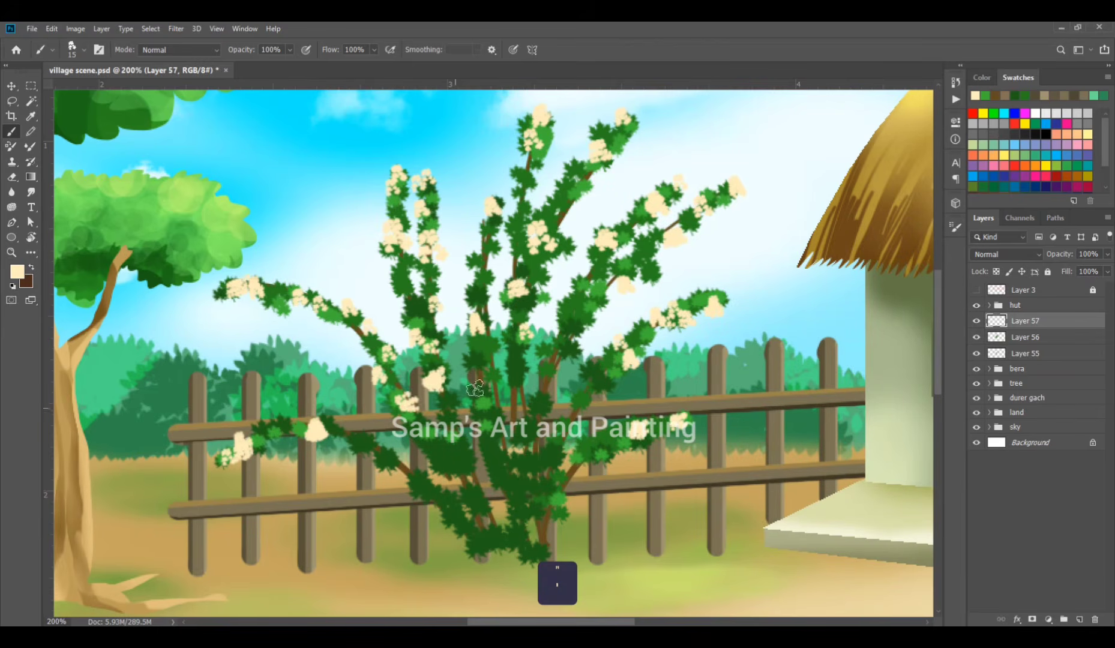
# Step: Add a new layer and dot red centres onto the cream blossoms with a 3 px brush
pyautogui.click(1079, 619)
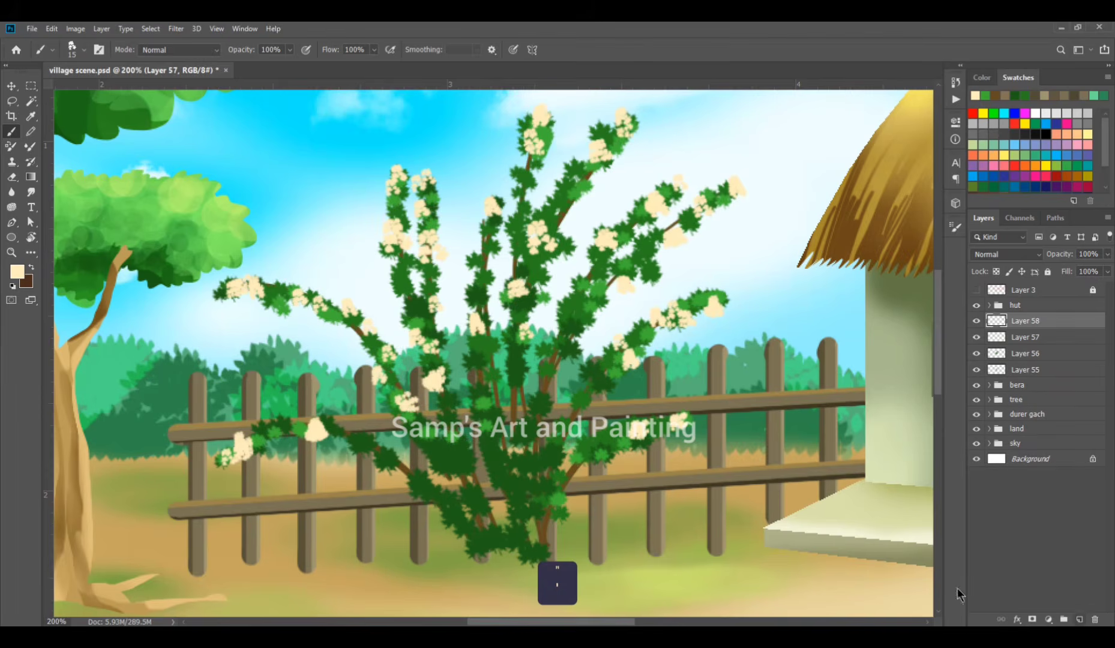
pyautogui.click(16, 279)
pyautogui.moveTo(808, 207); pyautogui.dragTo(819, 68)
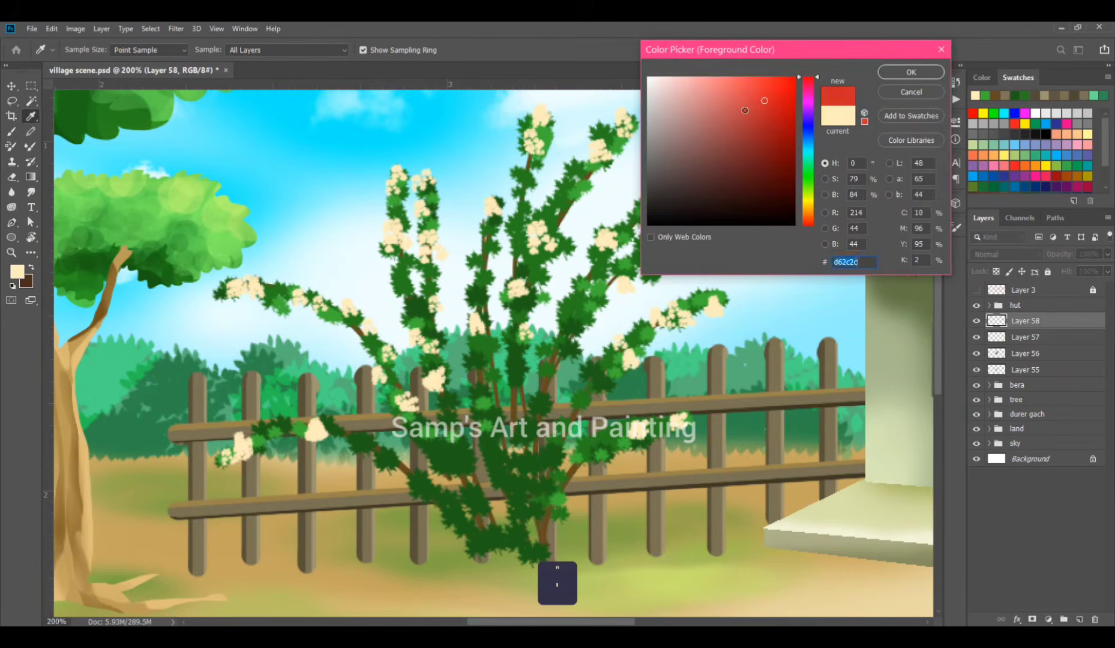
pyautogui.click(911, 72)
pyautogui.press('[')
pyautogui.press('[')
pyautogui.press('[')
pyautogui.press('[')
pyautogui.press('[')
pyautogui.press('[')
pyautogui.click(657, 208)
pyautogui.click(737, 186)
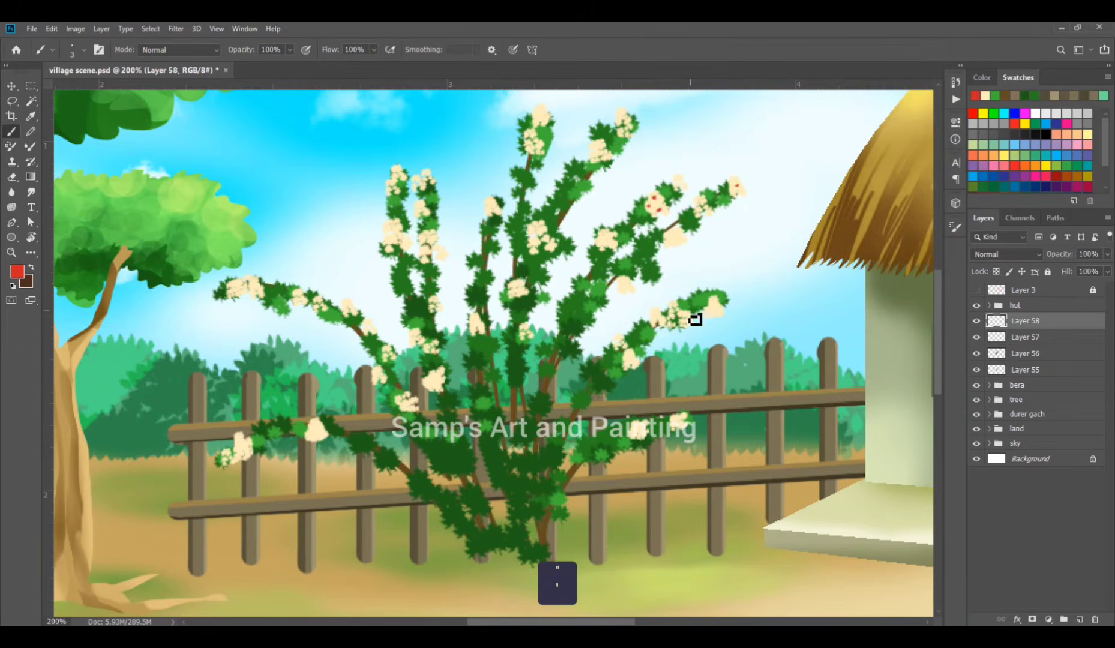
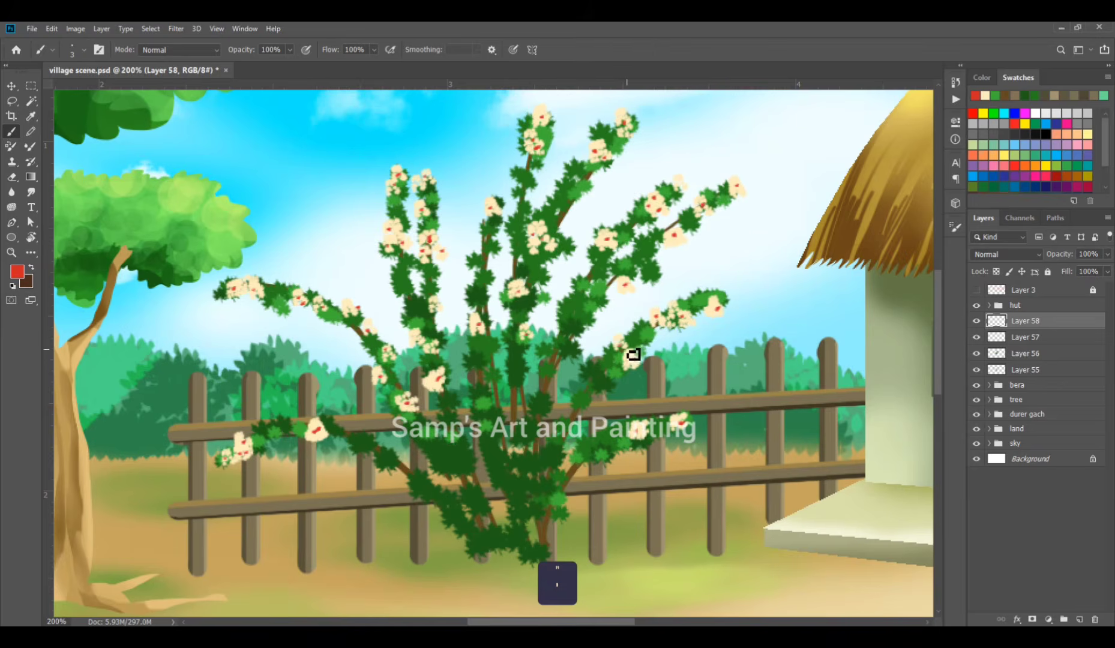
# Step: Merge the duplicated joba gach group into a single layer
pyautogui.hotkey('ctrl', '-')
pyautogui.hotkey('ctrl', '-')
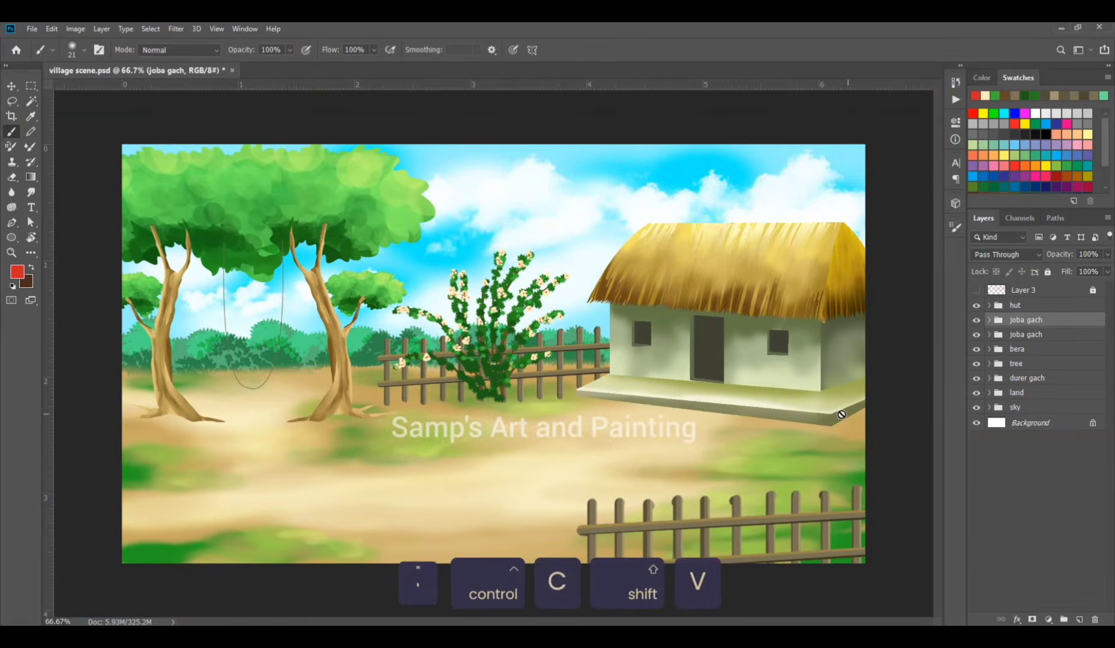
pyautogui.hotkey('ctrl', 'e')
# Step: Shrink the flowering plant copy to about 80%, flip it horizontally and place it by the tree trunk beside the original
pyautogui.hotkey('ctrl', 't')
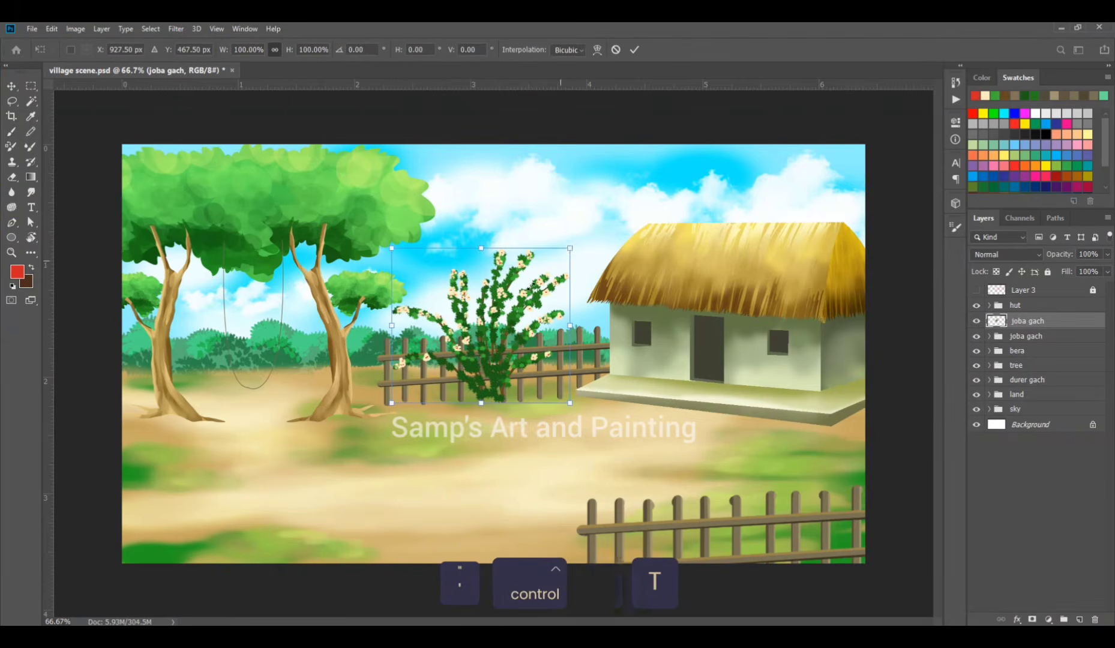
pyautogui.moveTo(570, 247); pyautogui.dragTo(503, 306)
pyautogui.moveTo(470, 356); pyautogui.dragTo(419, 362)
pyautogui.moveTo(451, 312); pyautogui.dragTo(485, 280)
pyautogui.moveTo(459, 350); pyautogui.dragTo(424, 361)
pyautogui.rightClick(423, 360)
pyautogui.click(489, 507)
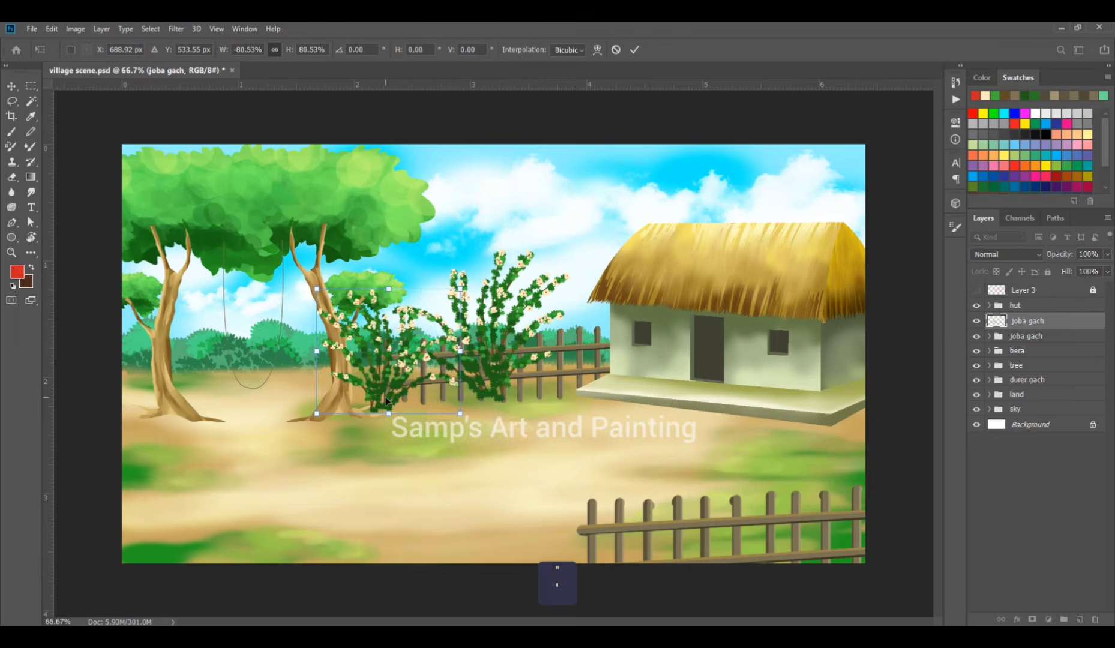
pyautogui.moveTo(481, 279)
pyautogui.mouseDown()
pyautogui.moveTo(468, 257)
pyautogui.moveTo(474, 264)
pyautogui.mouseUp()
pyautogui.moveTo(420, 354); pyautogui.dragTo(406, 360)
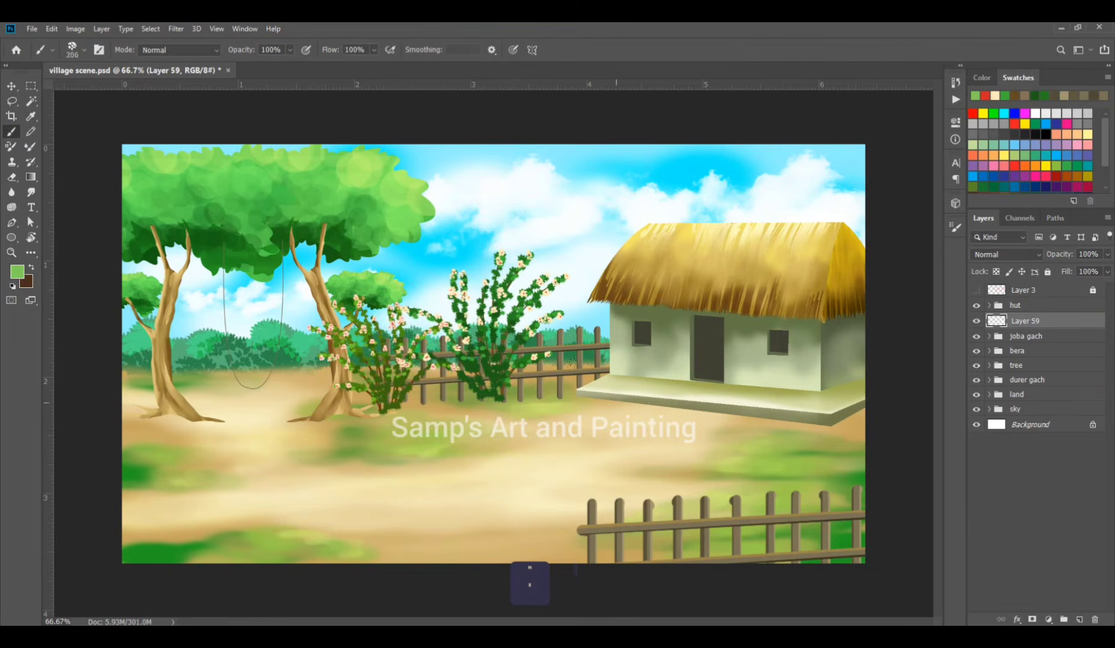
# Step: Paint a light green leafy clump at the foot of the flowering plants with a 125 px leaf brush
pyautogui.press('[')
pyautogui.press('[')
pyautogui.press('[')
pyautogui.press('[')
pyautogui.press('[')
pyautogui.moveTo(416, 387)
pyautogui.mouseDown()
pyautogui.moveTo(453, 373)
pyautogui.moveTo(490, 387)
pyautogui.mouseUp()
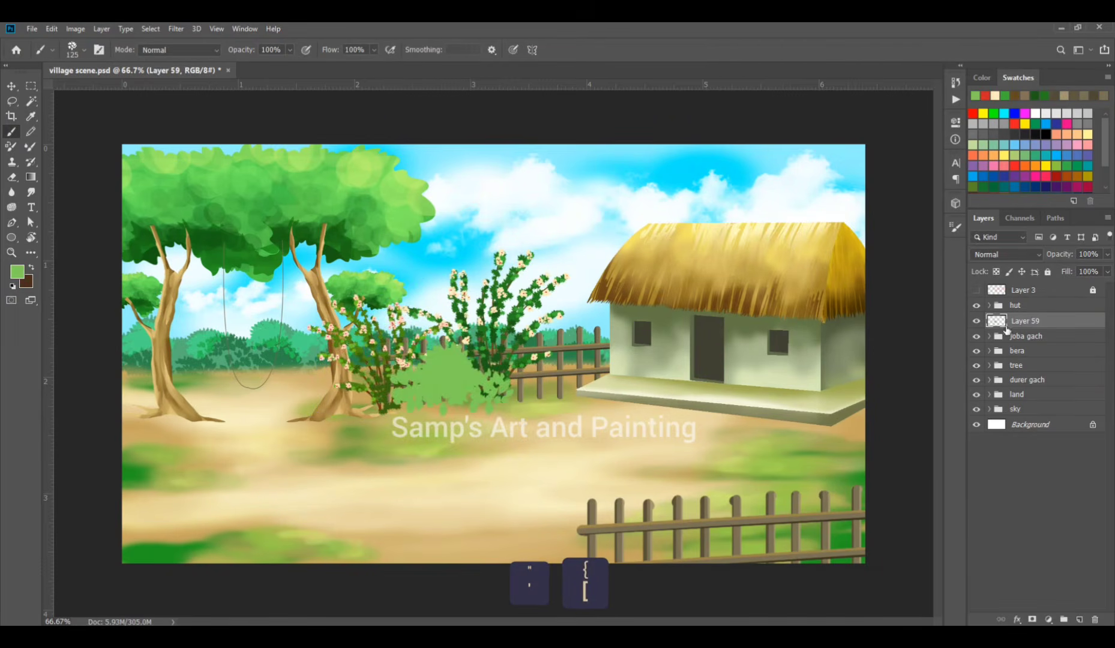
# Step: Extend the light green bush along the fence from the tree trunk to the hut, reducing the brush to 70 px
pyautogui.moveTo(1045, 329)
pyautogui.mouseDown()
pyautogui.moveTo(1047, 344)
pyautogui.moveTo(1020, 343)
pyautogui.moveTo(1031, 313)
pyautogui.mouseUp()
pyautogui.moveTo(379, 379); pyautogui.dragTo(349, 396)
pyautogui.press('[')
pyautogui.press('[')
pyautogui.moveTo(483, 384)
pyautogui.mouseDown()
pyautogui.moveTo(604, 365)
pyautogui.moveTo(591, 360)
pyautogui.mouseUp()
pyautogui.press('[')
pyautogui.press('[')
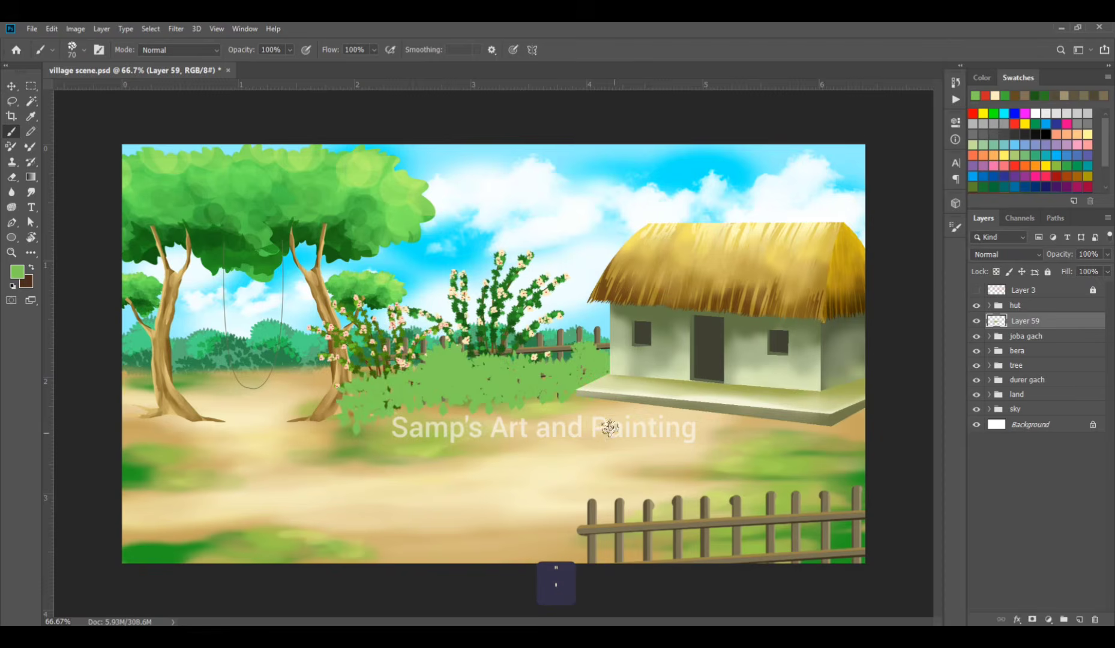
pyautogui.moveTo(558, 412); pyautogui.dragTo(432, 357)
# Step: Add a new layer and paint darker green leaf clumps across the low bush, starting with a 50 px brush
pyautogui.press('[')
pyautogui.press('[')
pyautogui.click(16, 272)
pyautogui.click(749, 121)
pyautogui.click(911, 73)
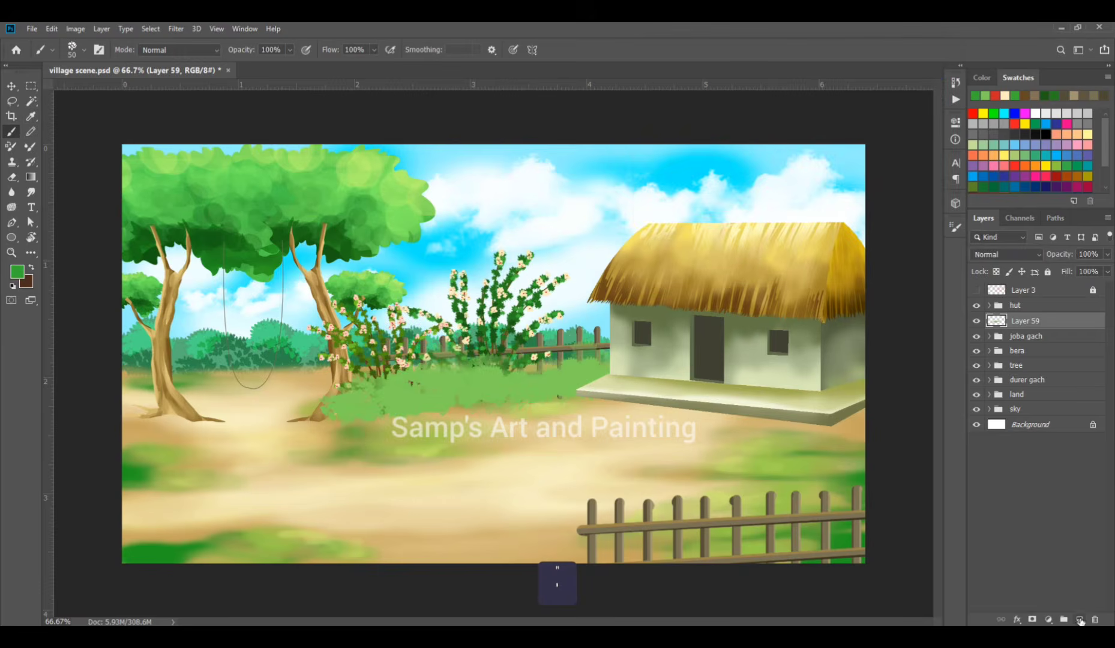
pyautogui.click(1079, 620)
pyautogui.moveTo(473, 392)
pyautogui.mouseDown()
pyautogui.moveTo(518, 393)
pyautogui.moveTo(430, 401)
pyautogui.mouseUp()
pyautogui.press(']')
pyautogui.press('[')
pyautogui.press('[')
pyautogui.click(430, 401)
pyautogui.moveTo(414, 384)
pyautogui.mouseDown()
pyautogui.moveTo(382, 402)
pyautogui.moveTo(410, 383)
pyautogui.mouseUp()
# Step: Switch to the 80 px eraser for the dark leaf clumps and change the blend mode of Layer 60
pyautogui.press('e')
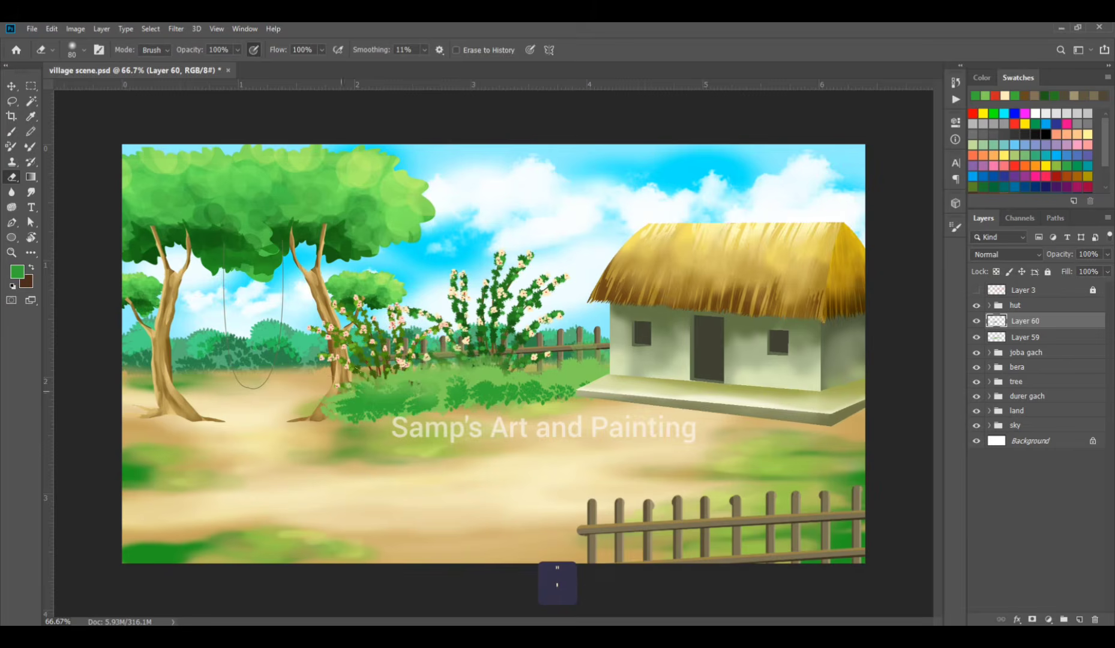
pyautogui.click(1008, 254)
pyautogui.click(997, 303)
# Step: Add a new layer, paint bright green leaf highlights over the bush at 35 px, and soften them with the eraser
pyautogui.click(1080, 620)
pyautogui.press('b')
pyautogui.moveTo(393, 383); pyautogui.dragTo(579, 375)
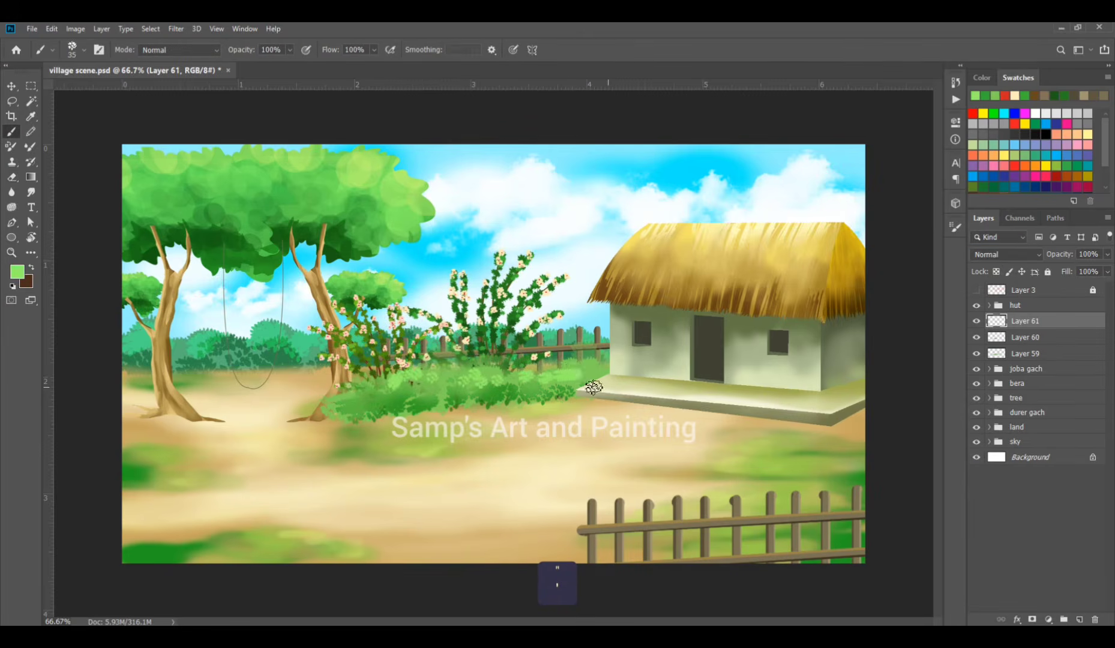
pyautogui.moveTo(350, 397); pyautogui.dragTo(373, 401)
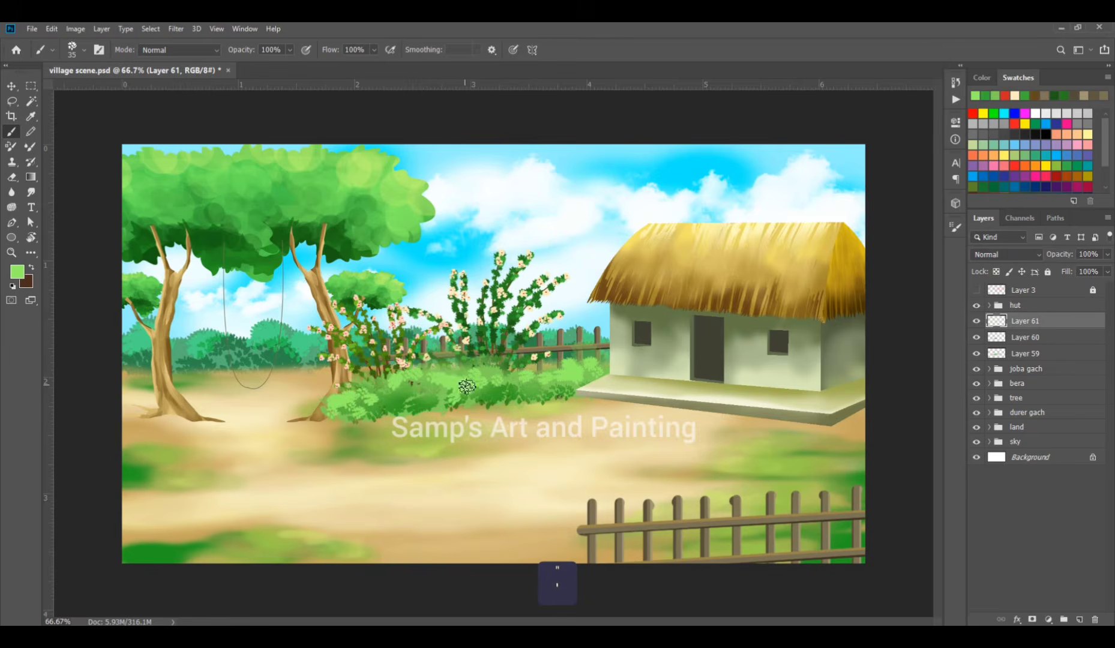
pyautogui.press('e')
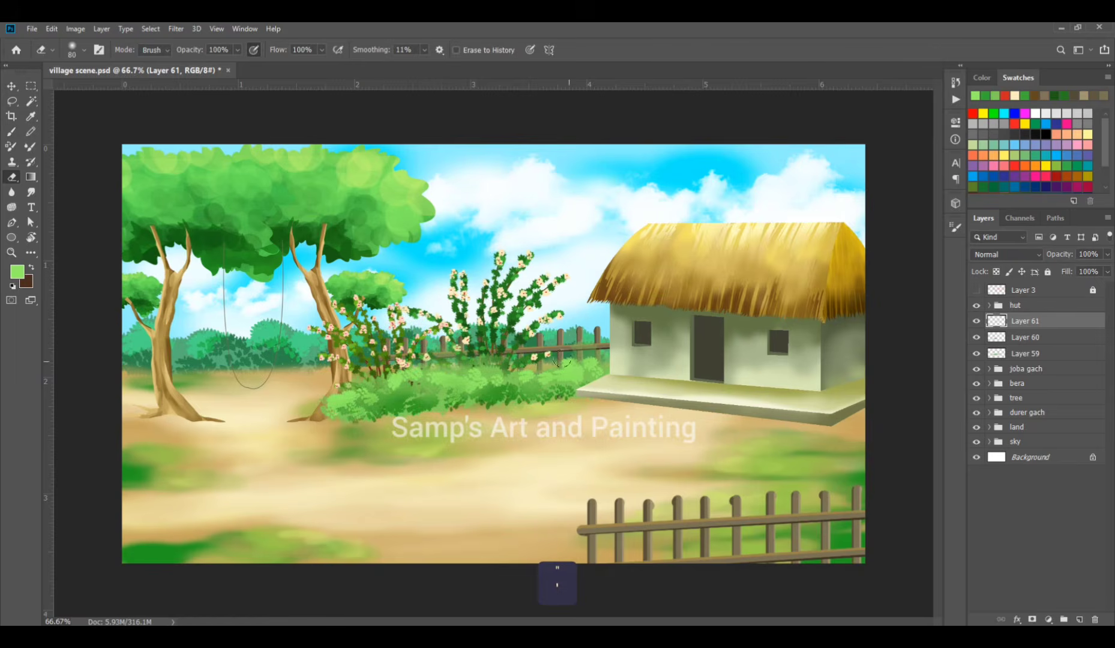
# Step: Move the joba gach group below the bera group so the fence stands in front of the flowering plants
pyautogui.click(11, 85)
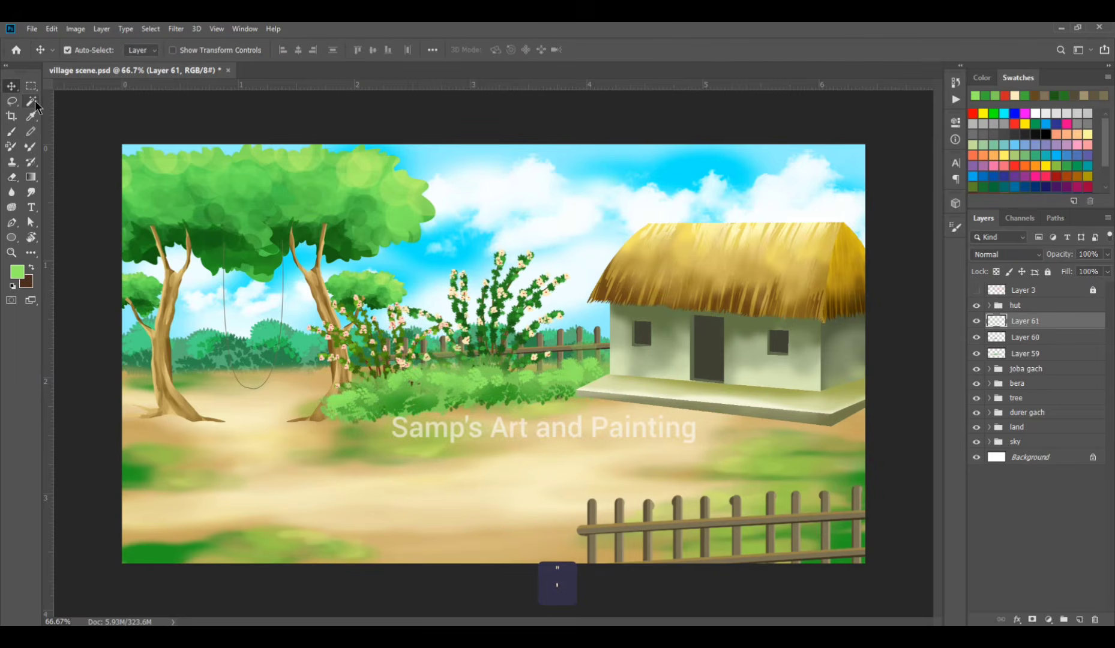
pyautogui.moveTo(1037, 369); pyautogui.dragTo(1053, 390)
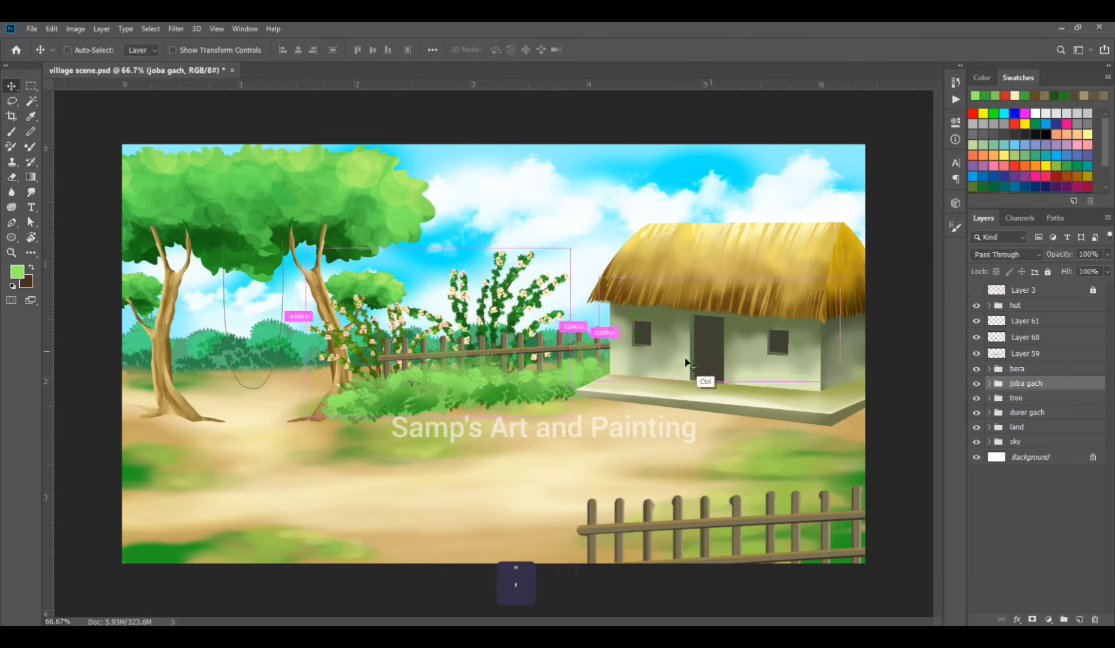
# Step: Shift the joba gach plants closer to the hut and move their group above the bera group
pyautogui.hotkey('ctrl', 't')
pyautogui.moveTo(499, 314); pyautogui.dragTo(533, 307)
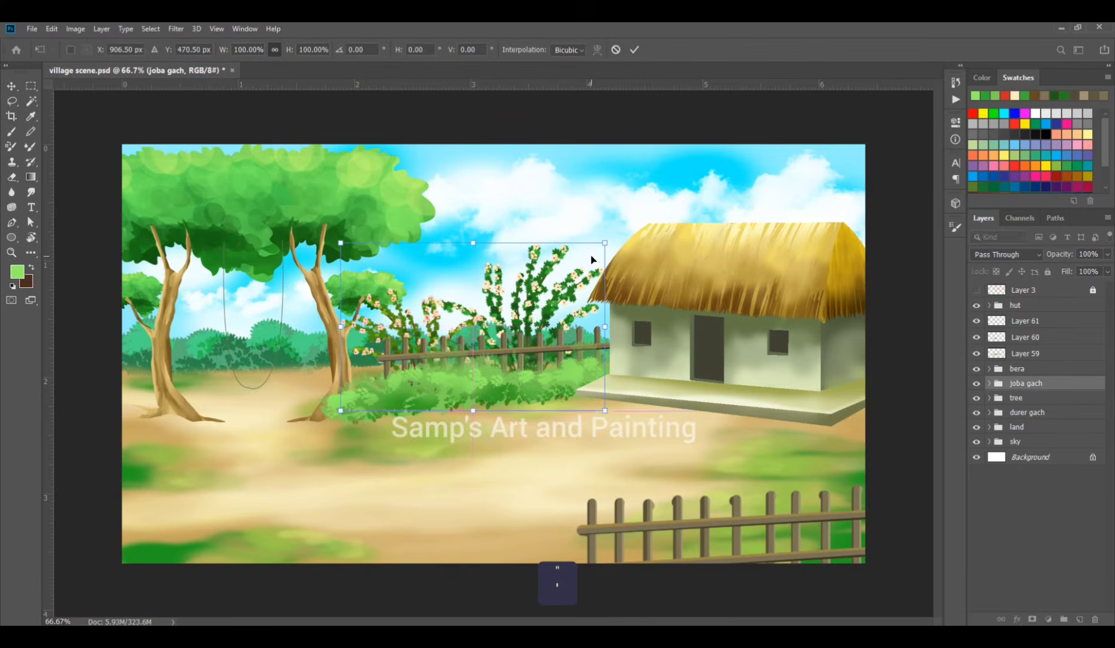
pyautogui.press('Return')
pyautogui.moveTo(1053, 385); pyautogui.dragTo(1109, 364)
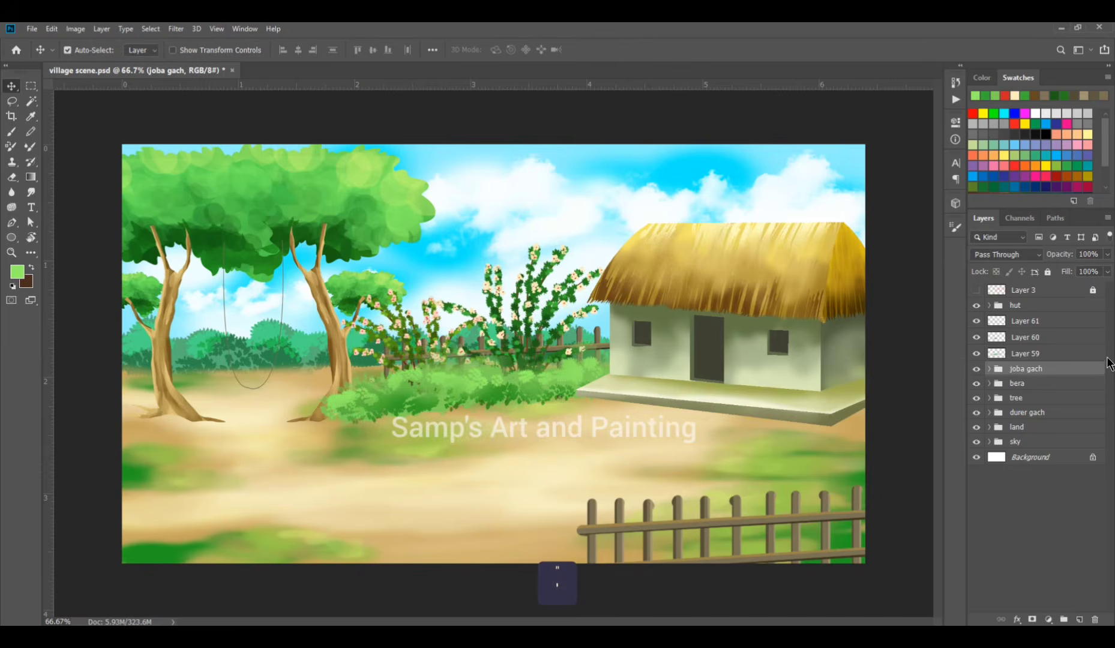
# Step: Group the bush layers Layer 59 to Layer 61, duplicate the group, and merge the duplicate into a single layer
pyautogui.click(1038, 355)
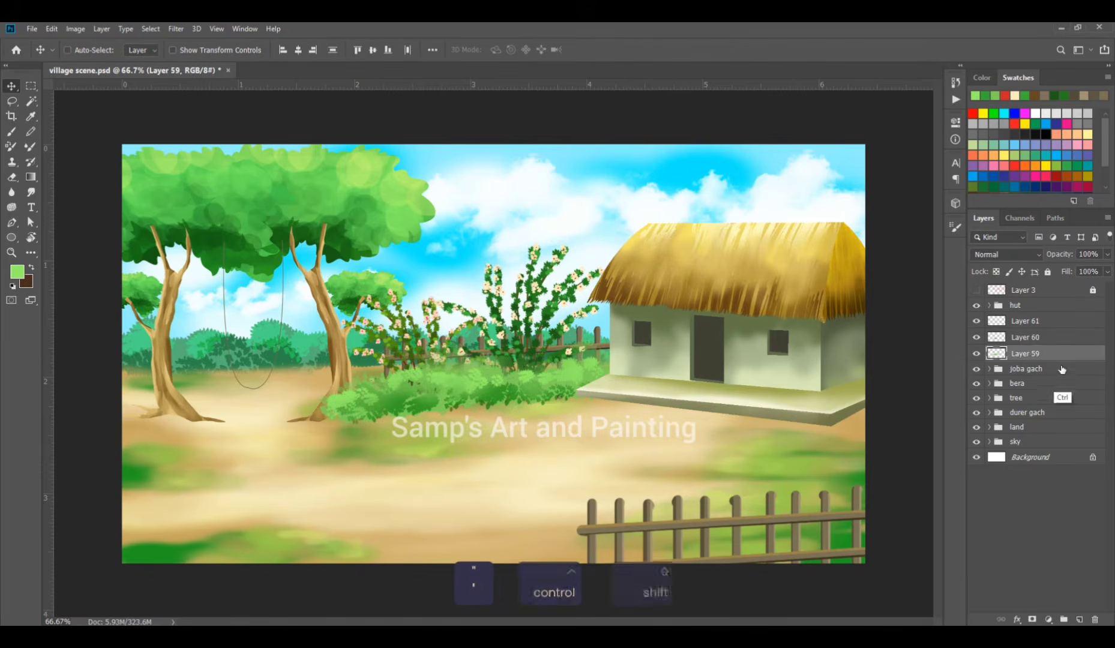
pyautogui.keyDown('shift'); pyautogui.click(1027, 321); pyautogui.keyUp('shift')
pyautogui.hotkey('ctrl', 'g')
pyautogui.hotkey('ctrl', 'c')
pyautogui.hotkey('ctrl', 'v')
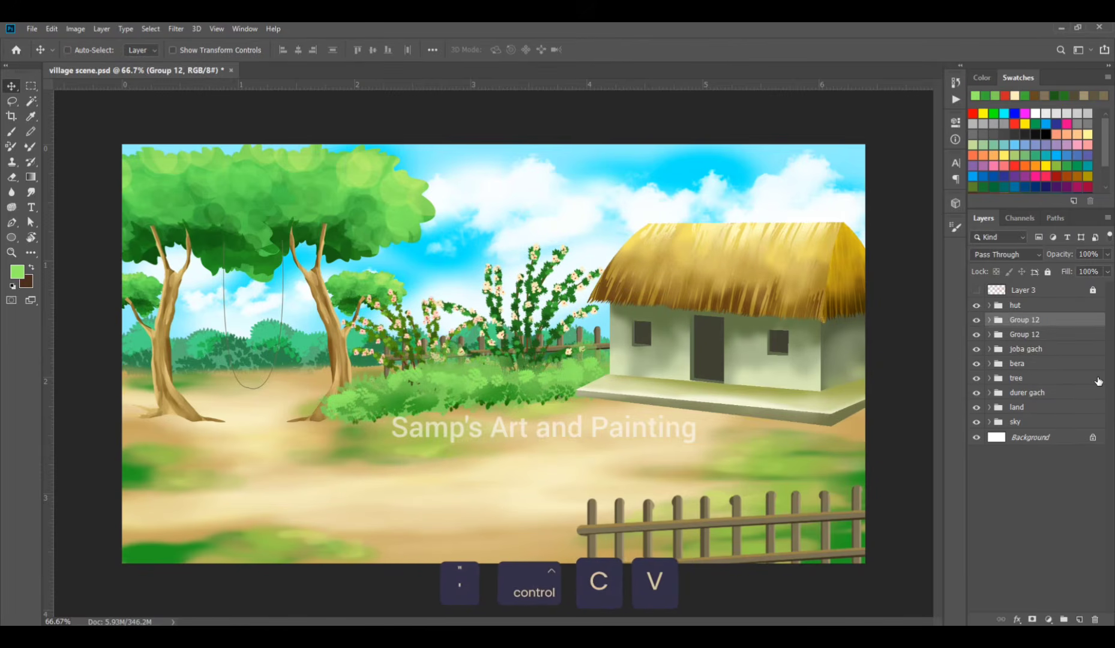
pyautogui.hotkey('ctrl', 'e')
# Step: Transform the merged bush copy: place it across the two large tree trunks, flip it horizontally, narrow it to about 72% width and skew it slightly
pyautogui.hotkey('ctrl', 't')
pyautogui.moveTo(659, 328); pyautogui.dragTo(252, 370)
pyautogui.rightClick(310, 368)
pyautogui.click(360, 519)
pyautogui.moveTo(375, 364); pyautogui.dragTo(287, 356)
pyautogui.moveTo(170, 364); pyautogui.dragTo(209, 387)
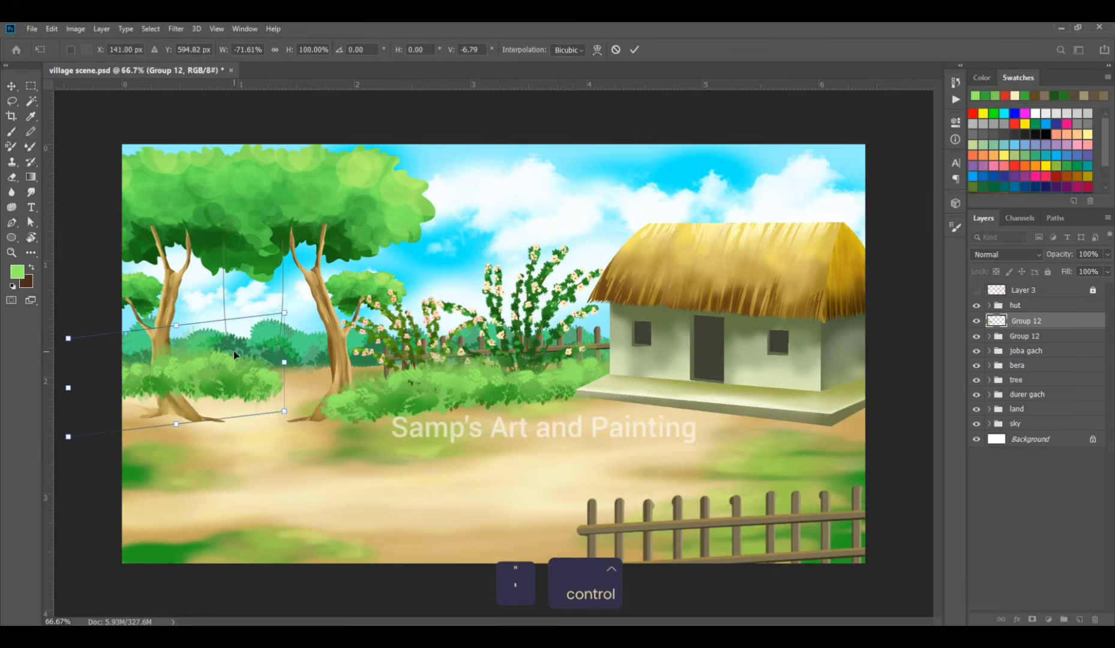
pyautogui.press('Return')
# Step: Move the flipped bush layer below the tree group, nudge it into place, blend its base with the 80 px eraser, and save
pyautogui.moveTo(1059, 319); pyautogui.dragTo(1048, 388)
pyautogui.moveTo(220, 394)
pyautogui.mouseDown()
pyautogui.moveTo(214, 385)
pyautogui.moveTo(299, 395)
pyautogui.moveTo(192, 396)
pyautogui.mouseUp()
pyautogui.press('e')
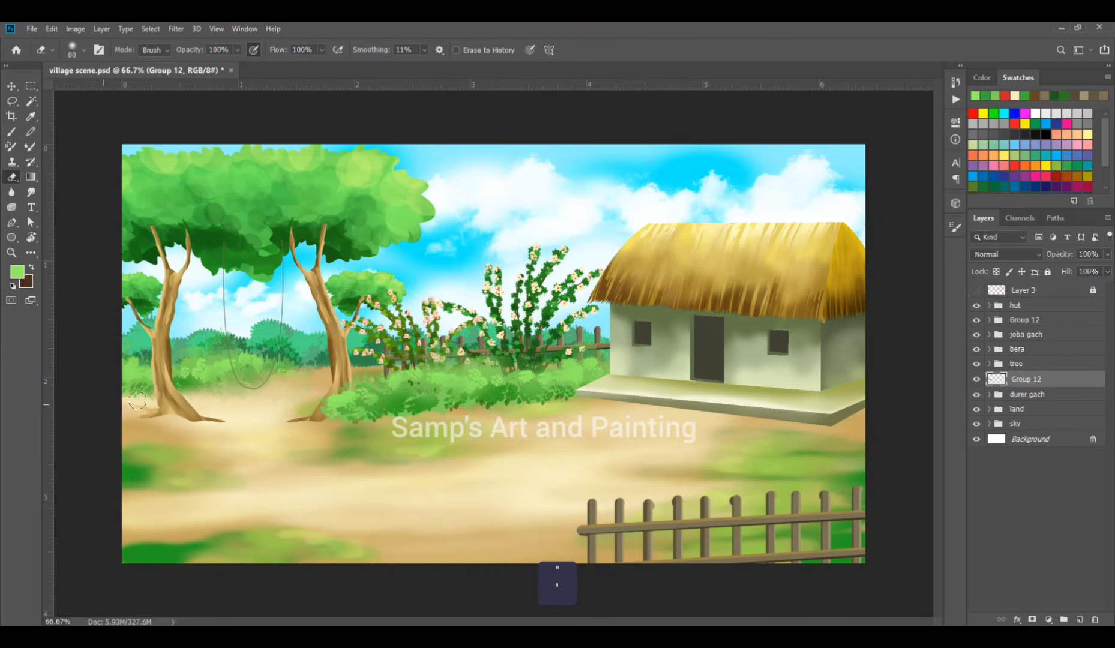
pyautogui.hotkey('ctrl', 's')
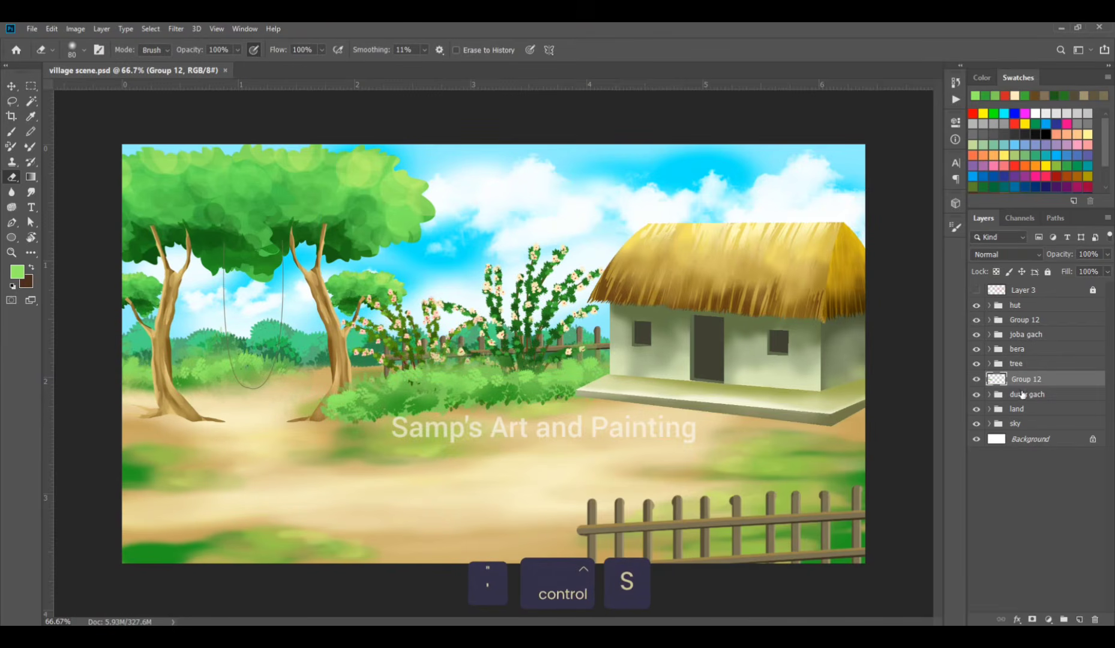
# Step: Duplicate the original Group 12 bush group in place again and merge this new copy into one layer
pyautogui.press('v')
pyautogui.click(1028, 322)
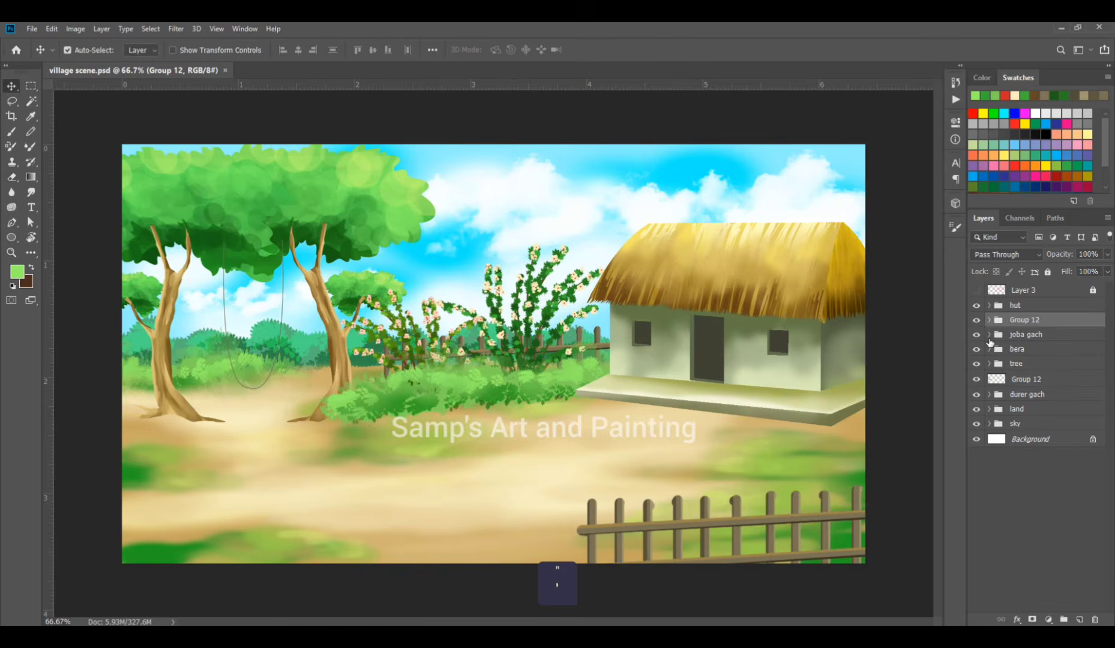
pyautogui.hotkey('ctrl', 'shift', 'v')
pyautogui.hotkey('ctrl', 'e')
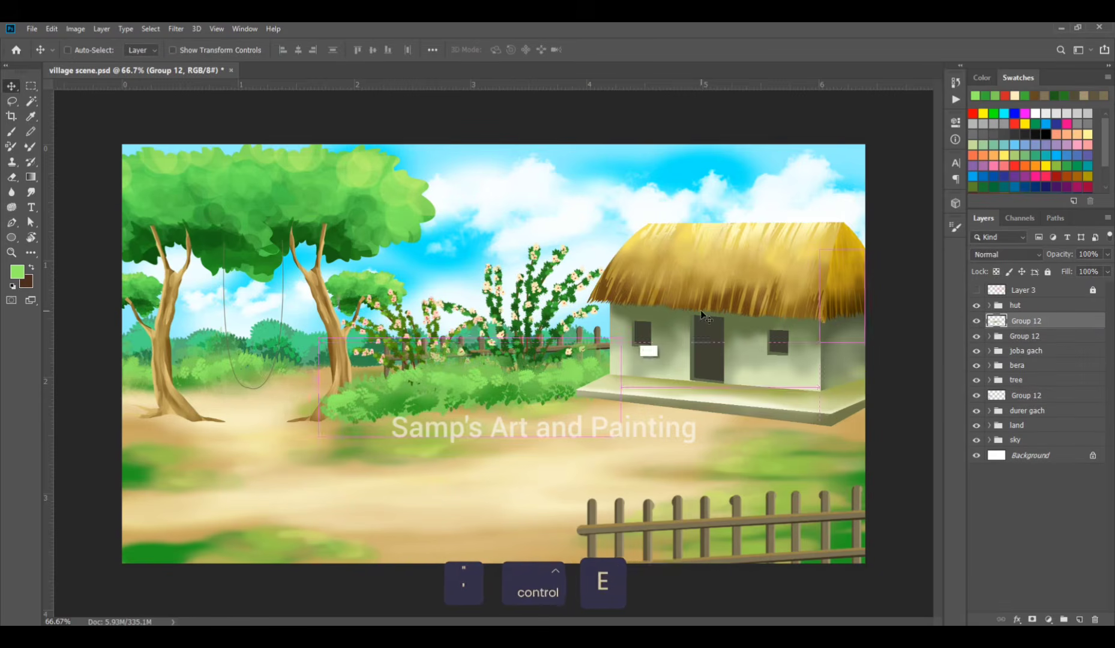